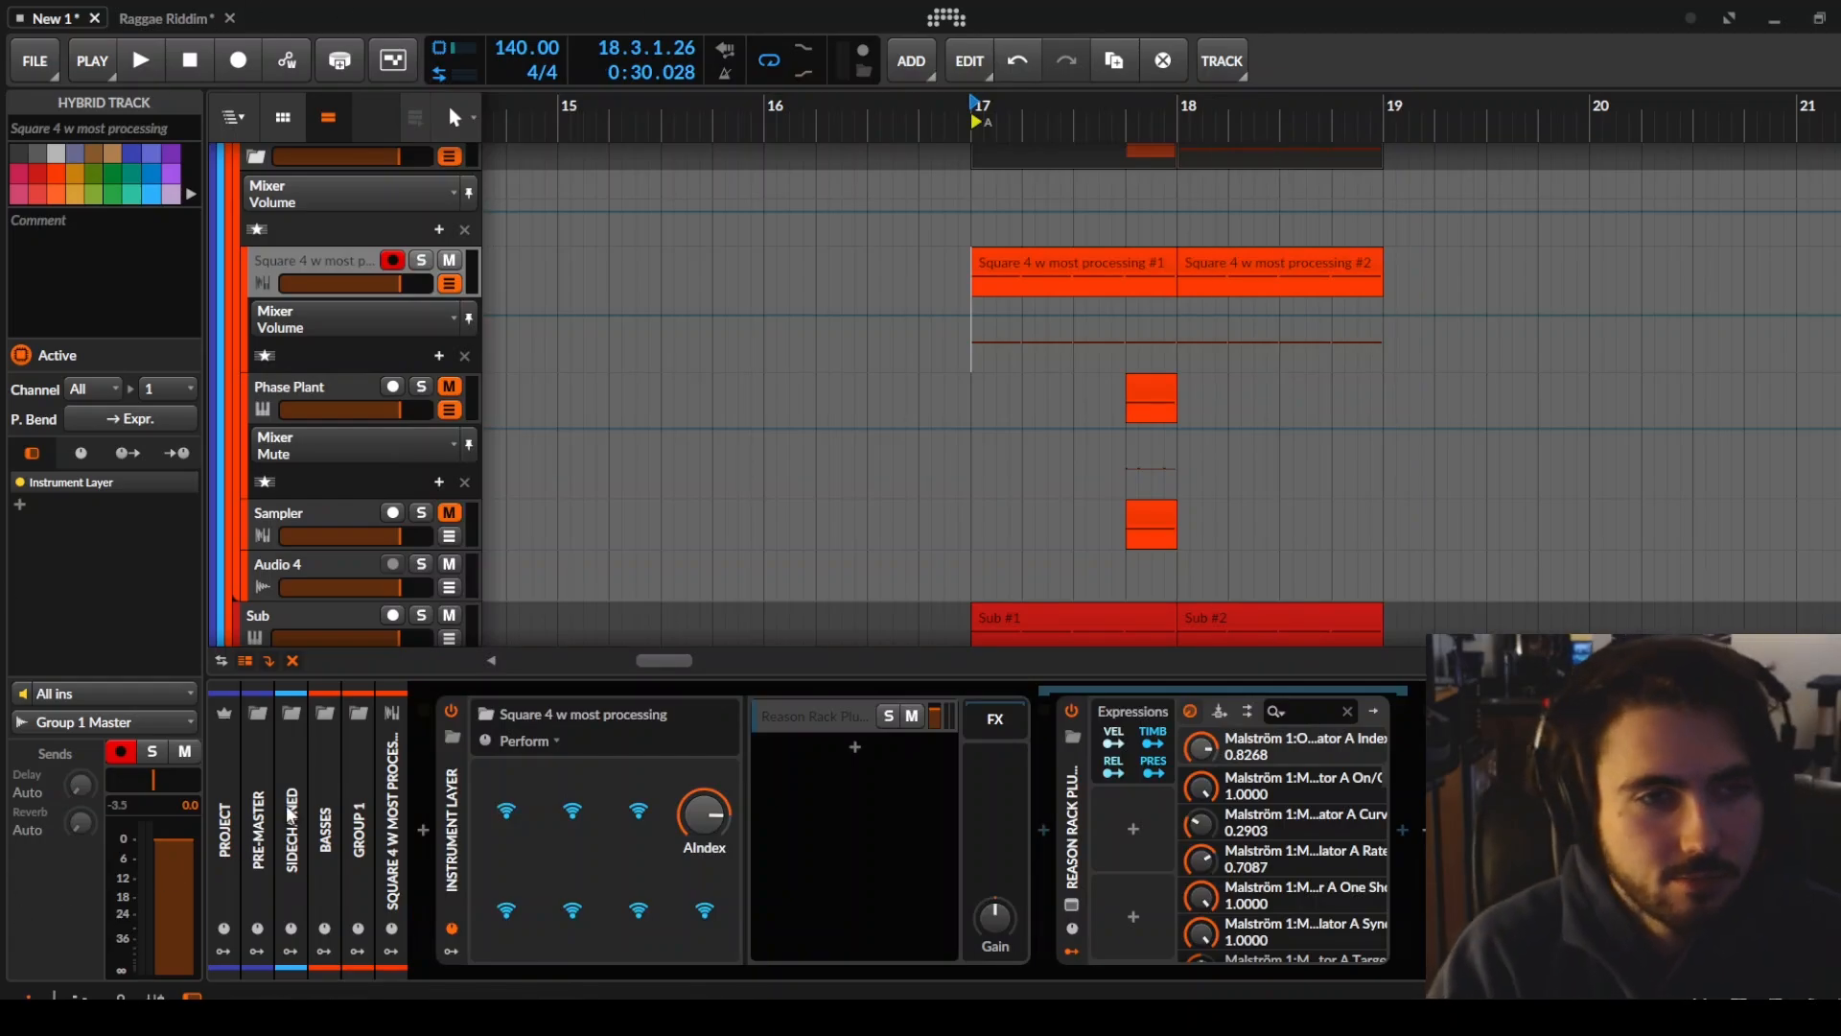
# Insert the kHs Tape Stop effect between the FX Layer and OTT on the Group 1 track
pyautogui.scroll(3, 384, 343)
pyautogui.click(321, 297)
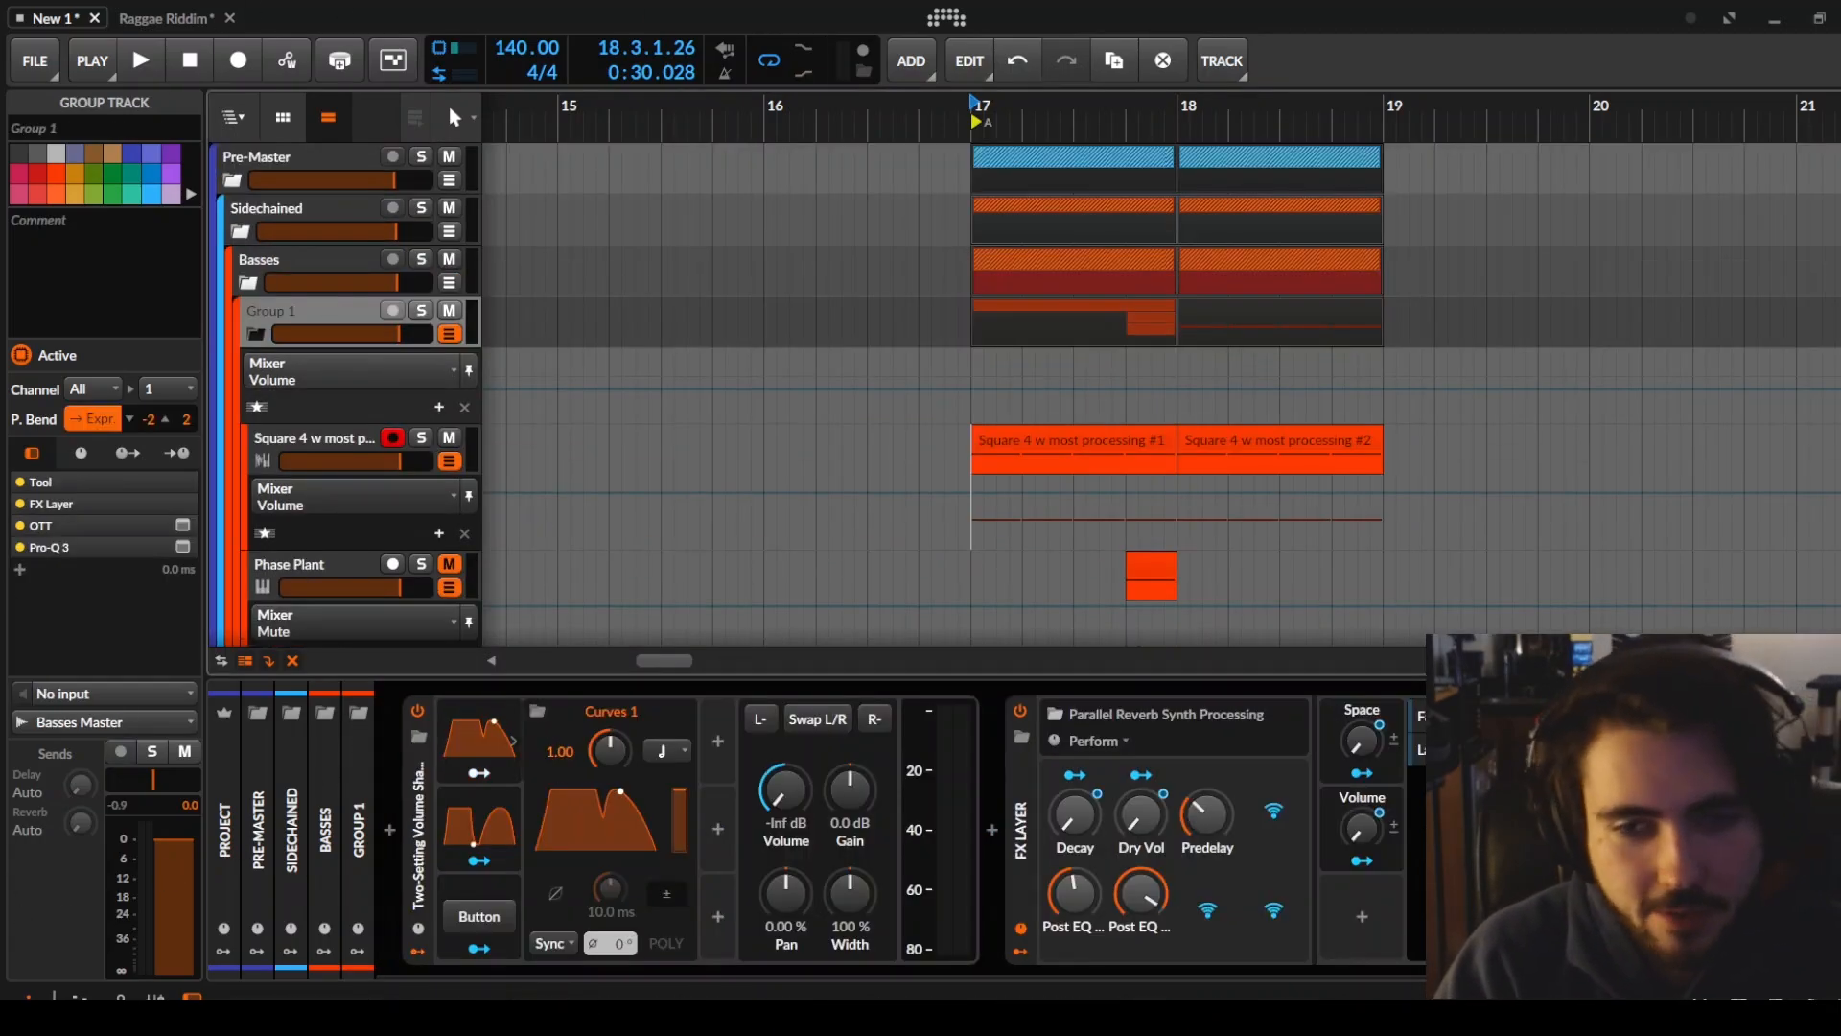
pyautogui.hscroll(5, 1138, 982)
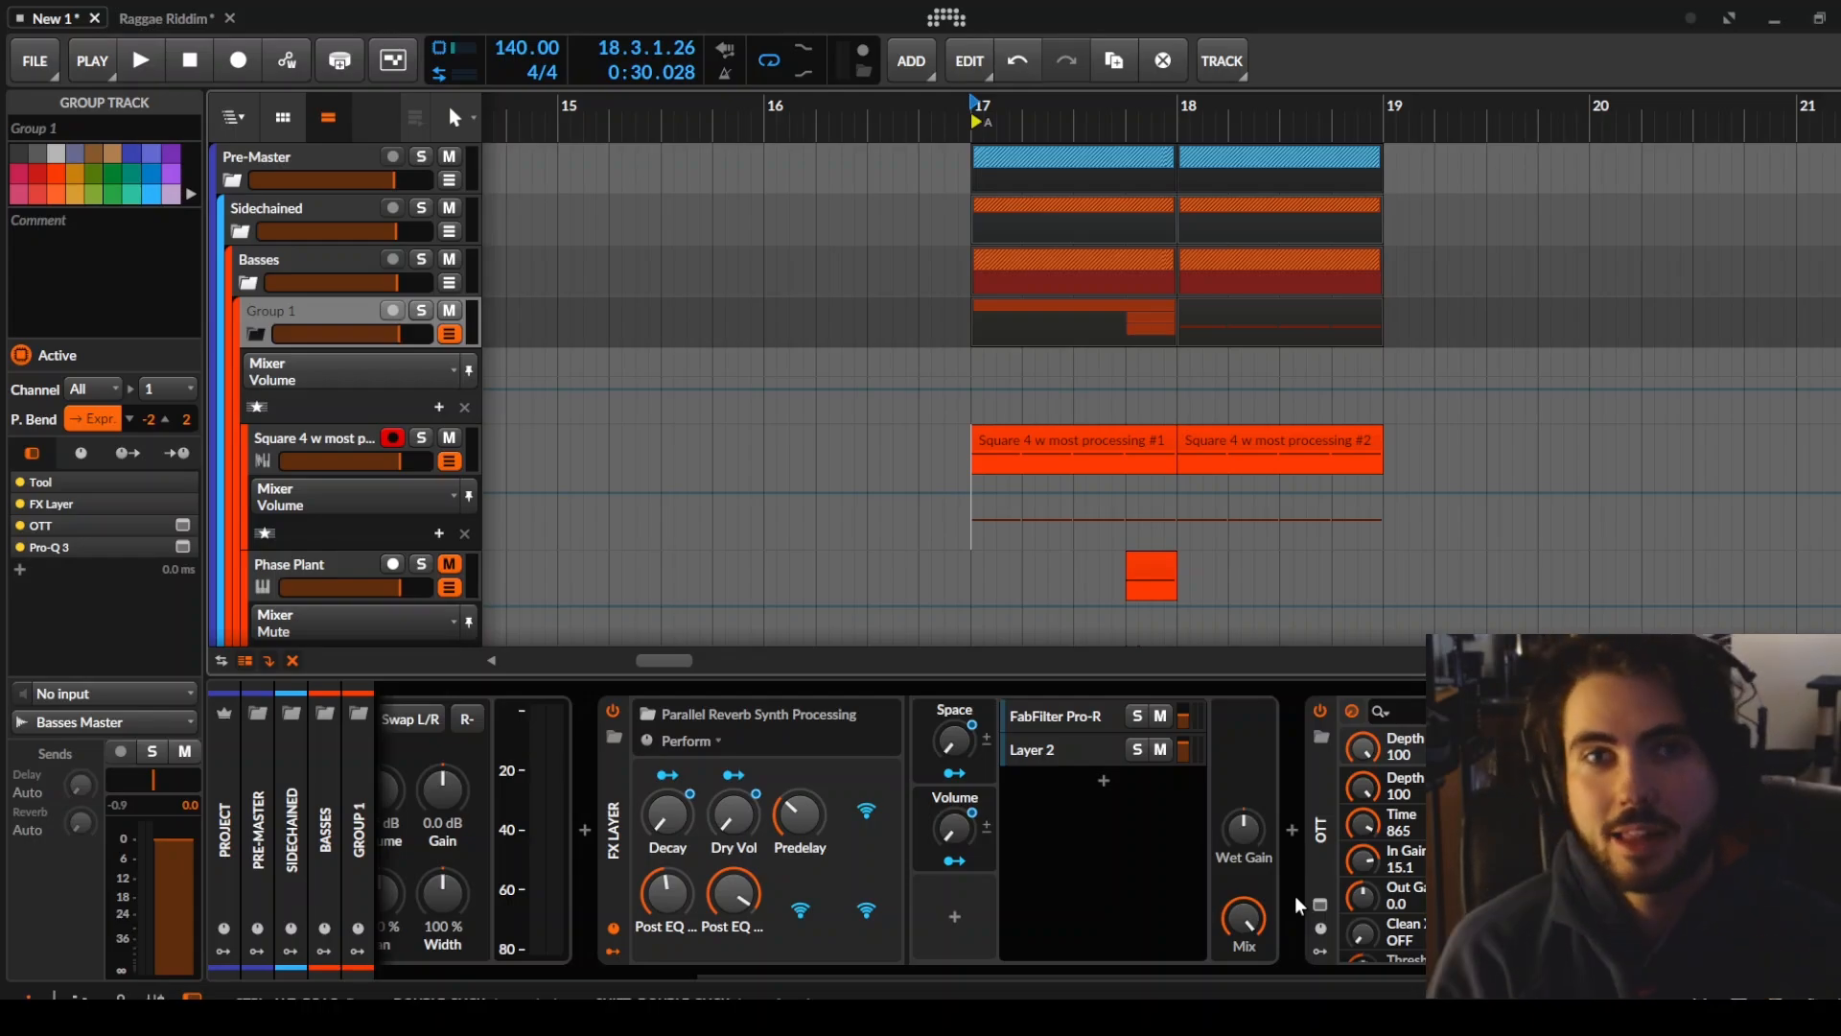
pyautogui.click(1291, 832)
pyautogui.write('tape')
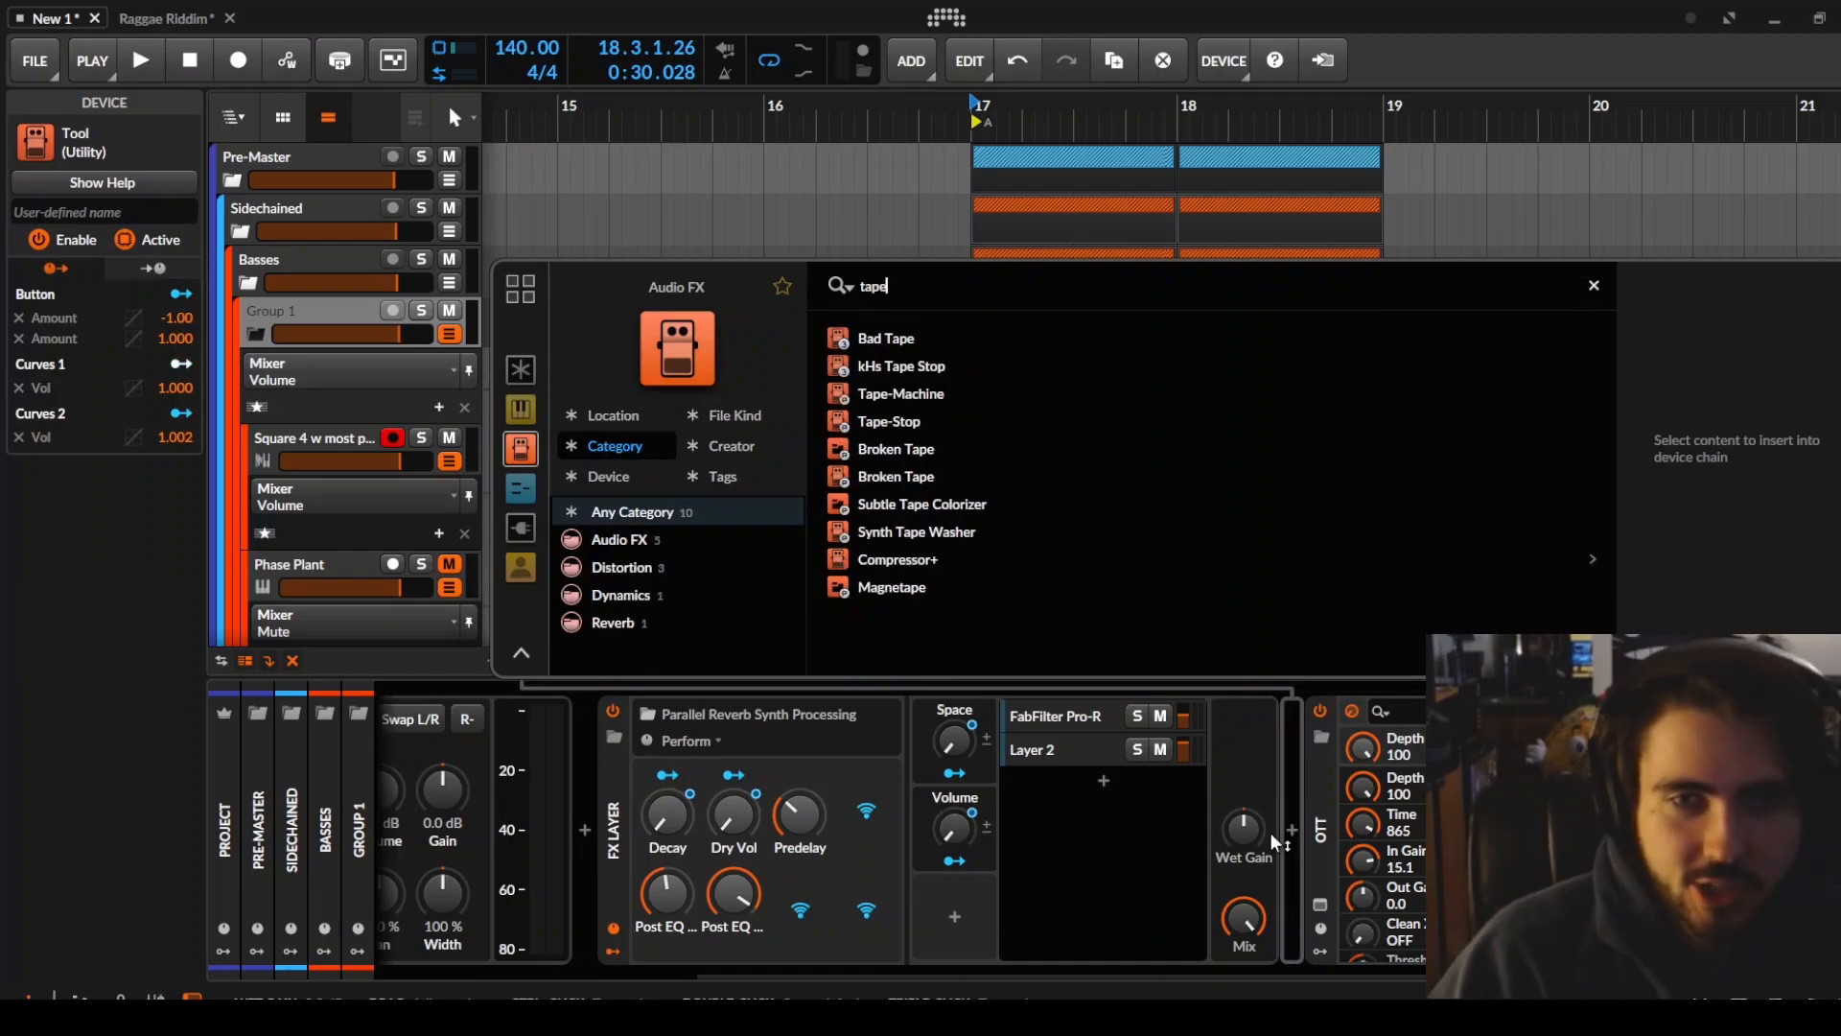
pyautogui.press('Down')
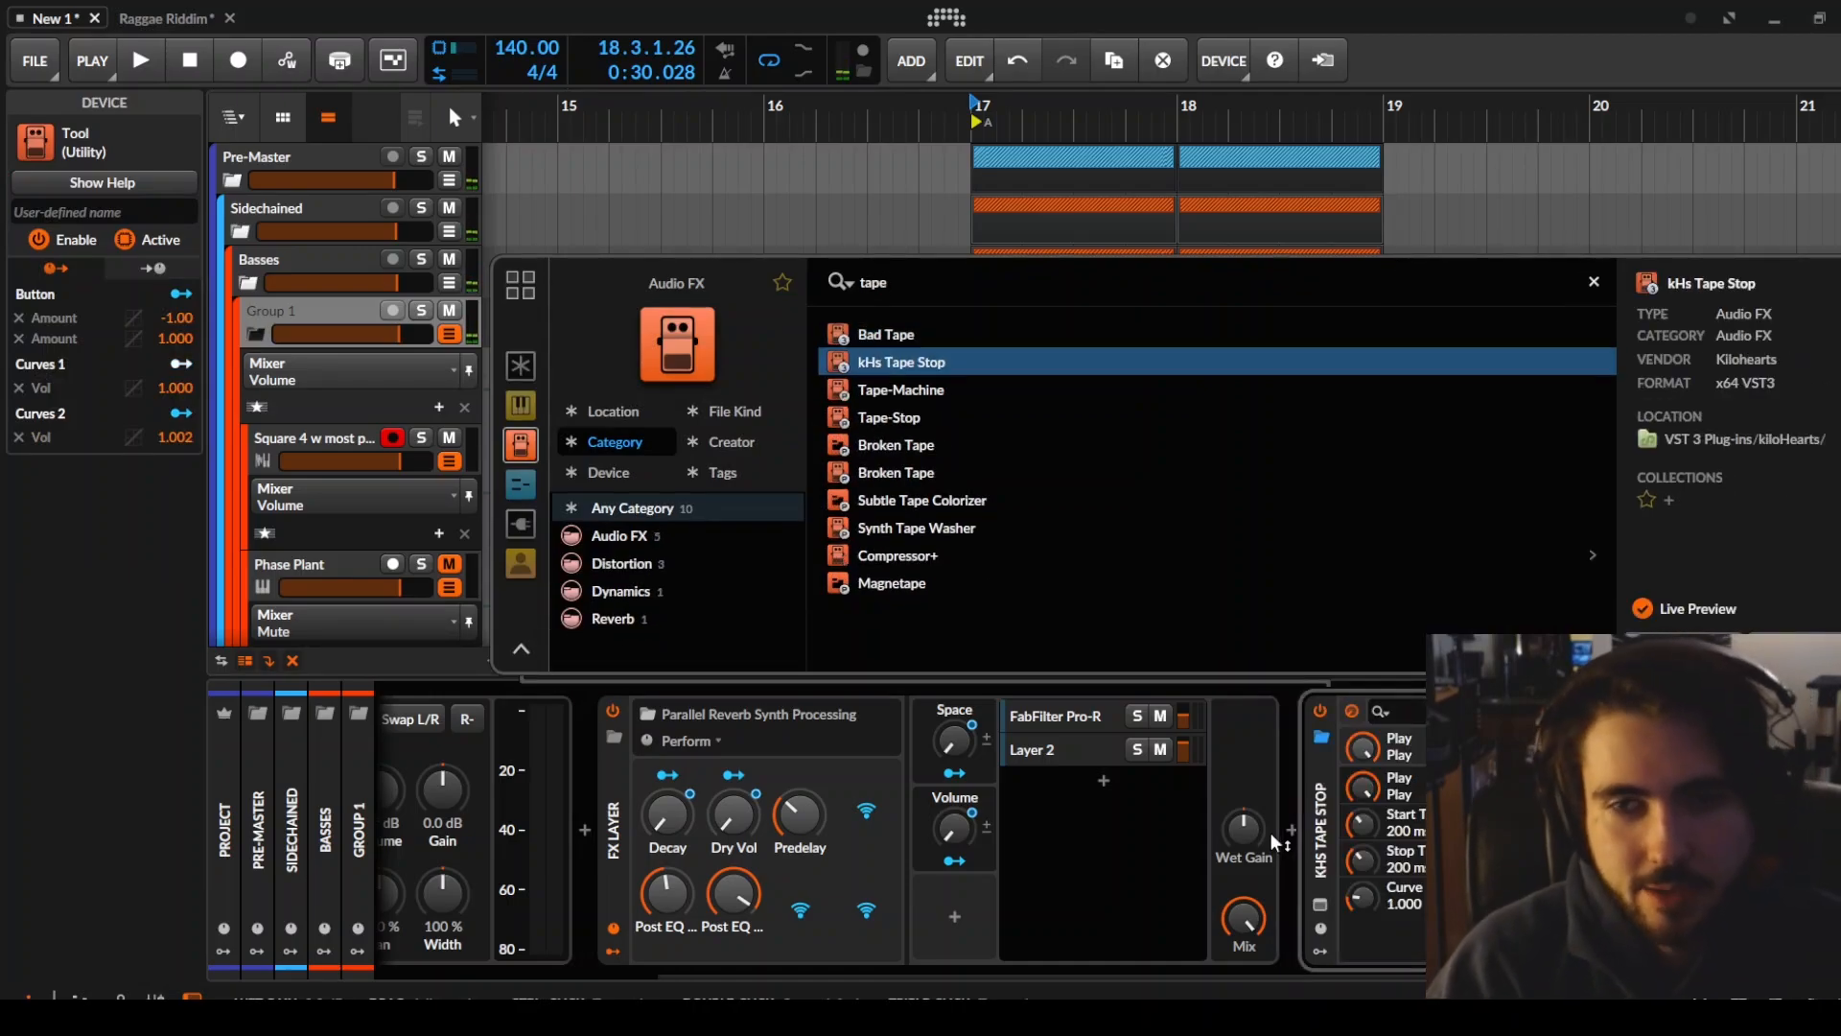
pyautogui.press('Return')
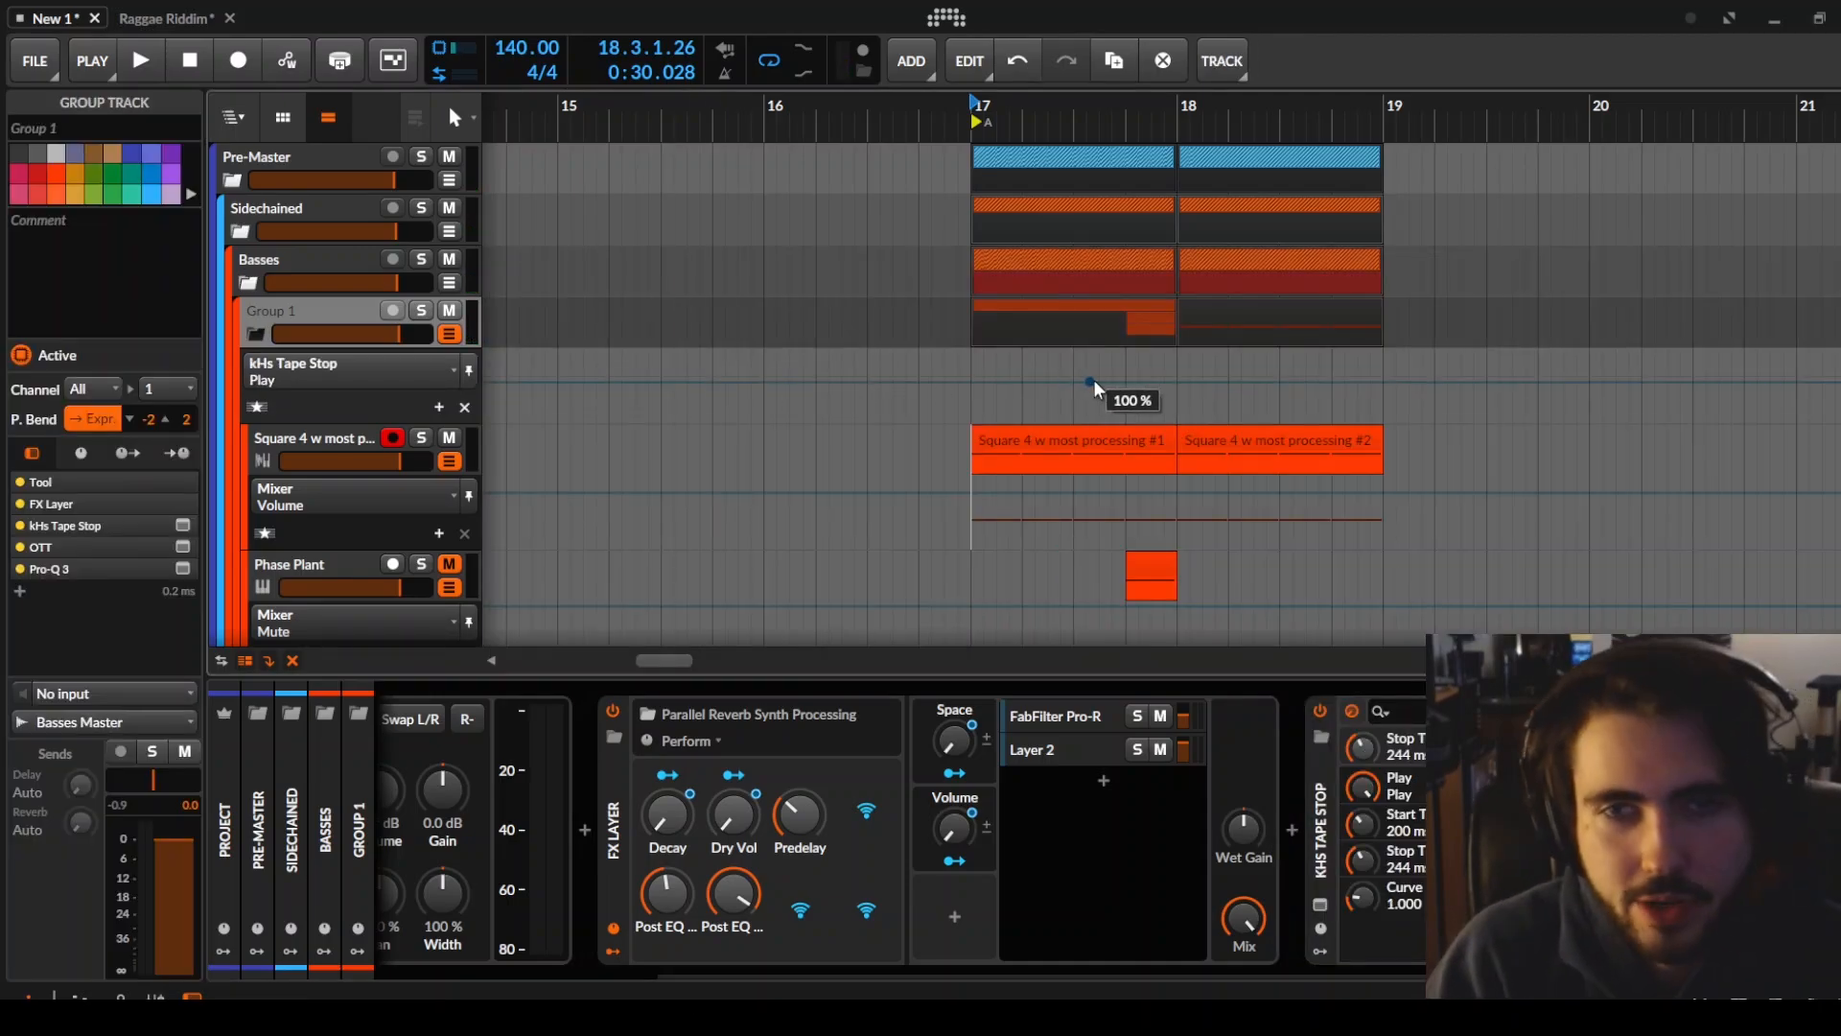
# Automate the Tape Stop's Play parameter on Group 1 to drop from 100% to 0% at 17.4.2 and return to 100% at 18.1.1
pyautogui.click(1126, 381)
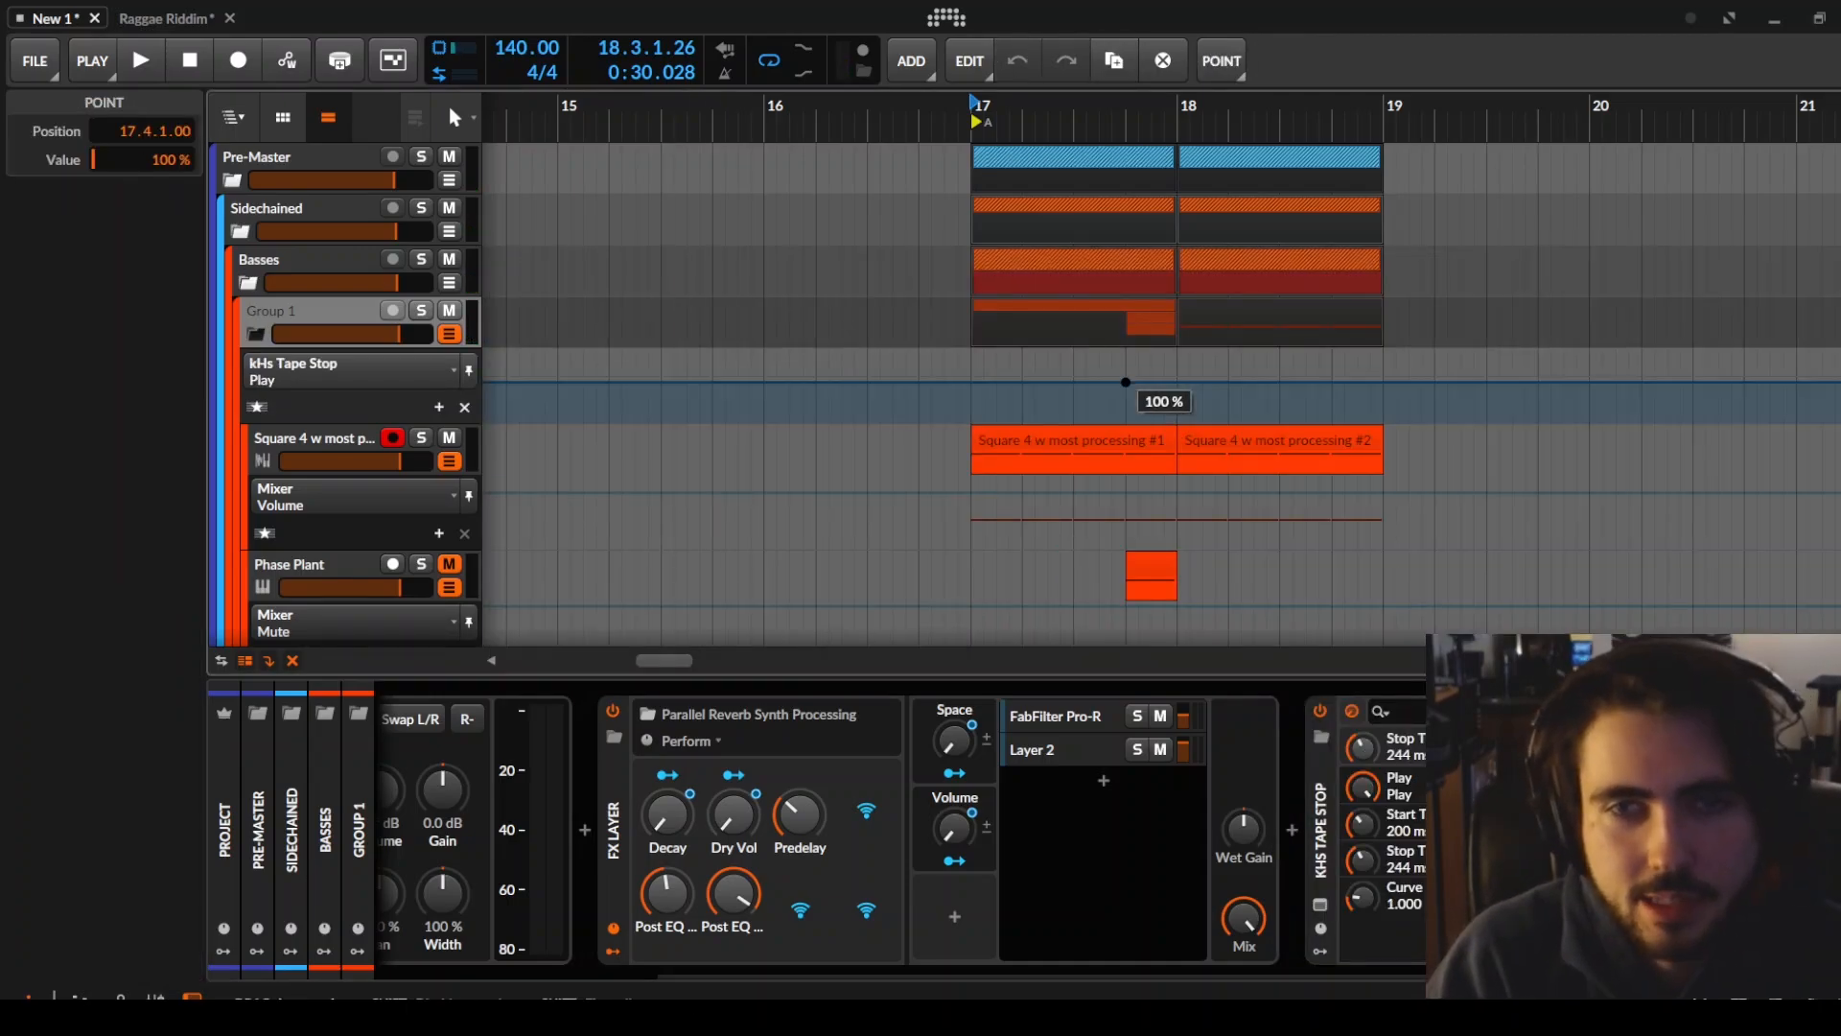
pyautogui.scroll(5, 1140, 404)
pyautogui.click(1175, 382)
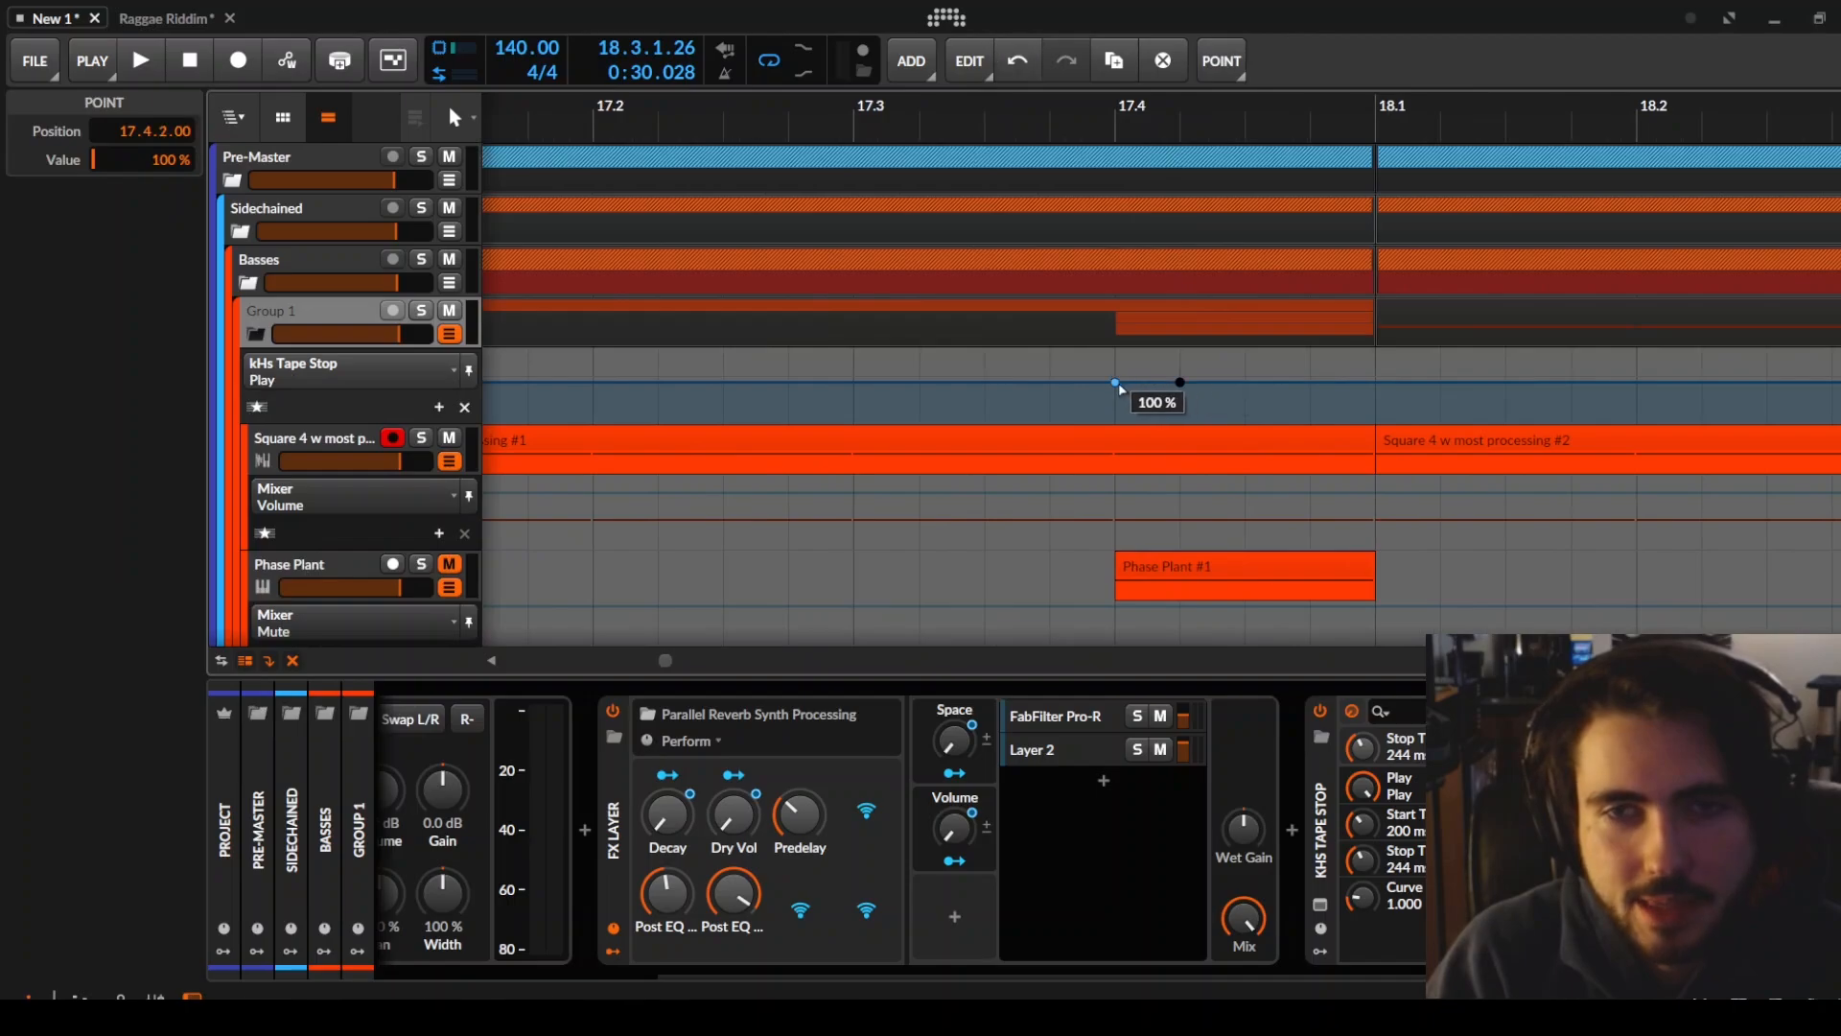
pyautogui.doubleClick(1114, 382)
pyautogui.moveTo(1189, 382); pyautogui.dragTo(1180, 419)
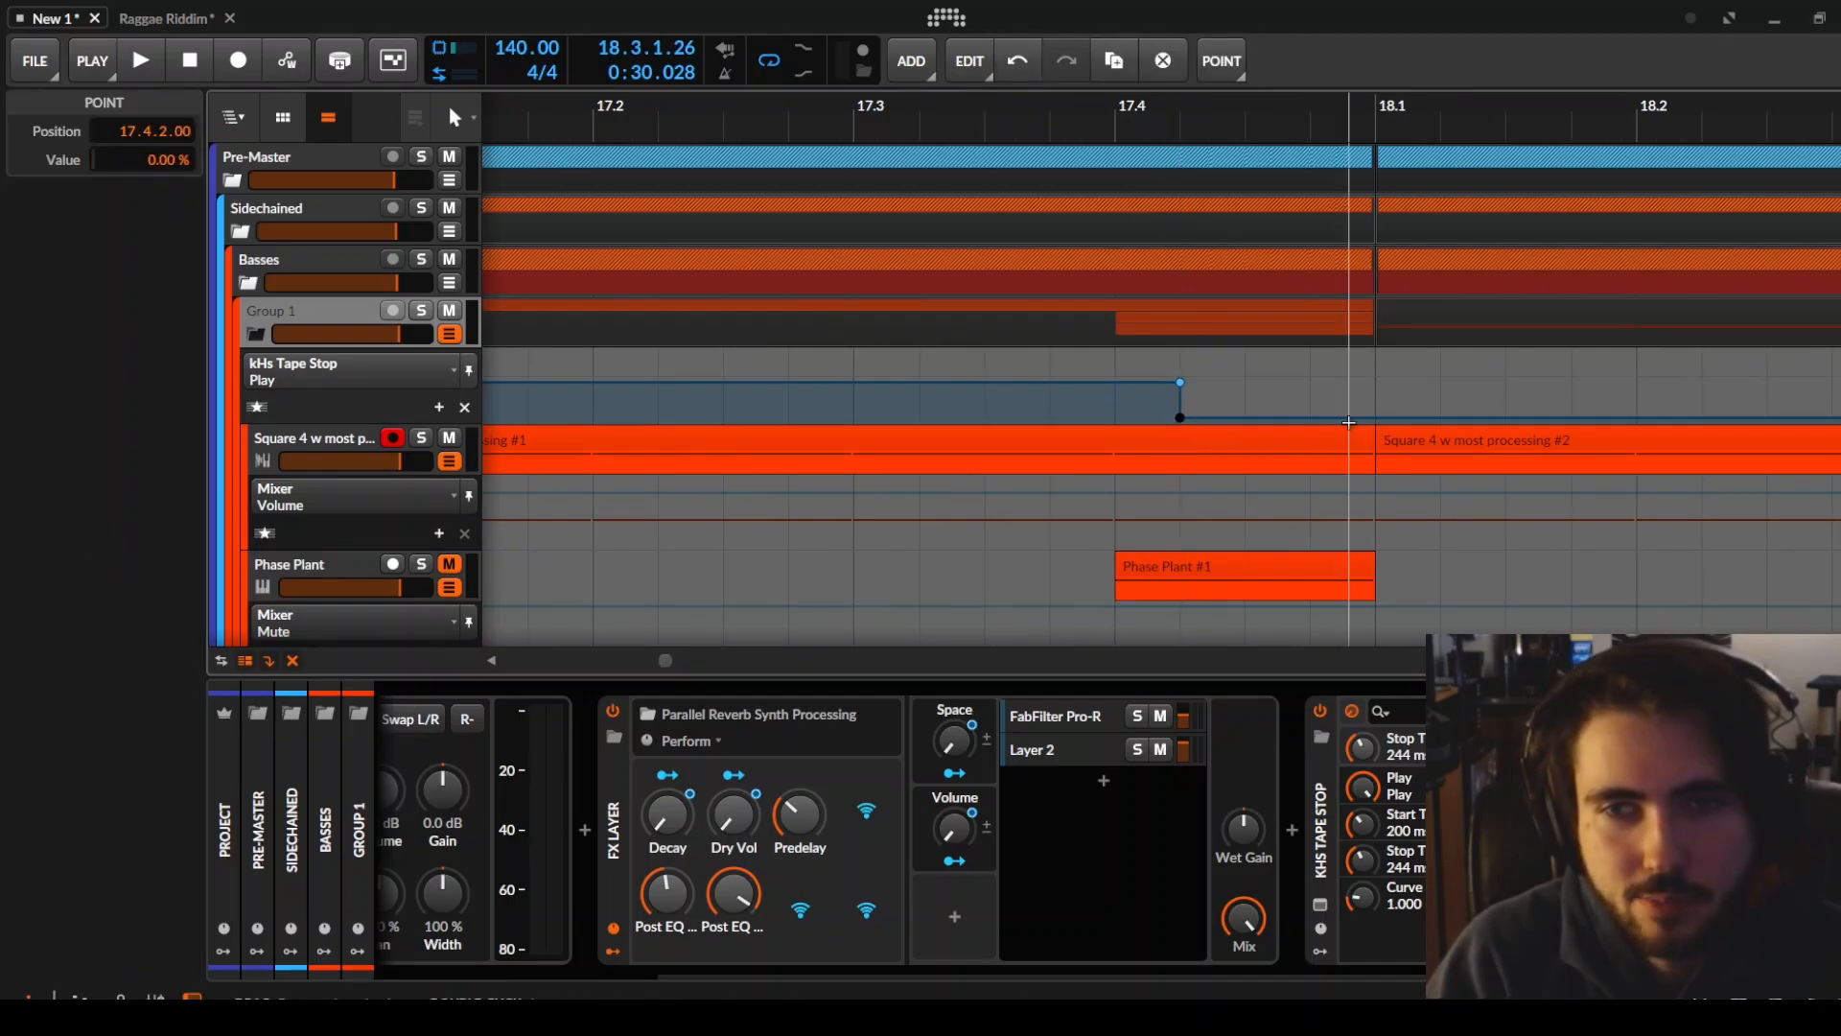
pyautogui.click(1389, 424)
pyautogui.click(1390, 416)
pyautogui.moveTo(1406, 419); pyautogui.dragTo(1376, 382)
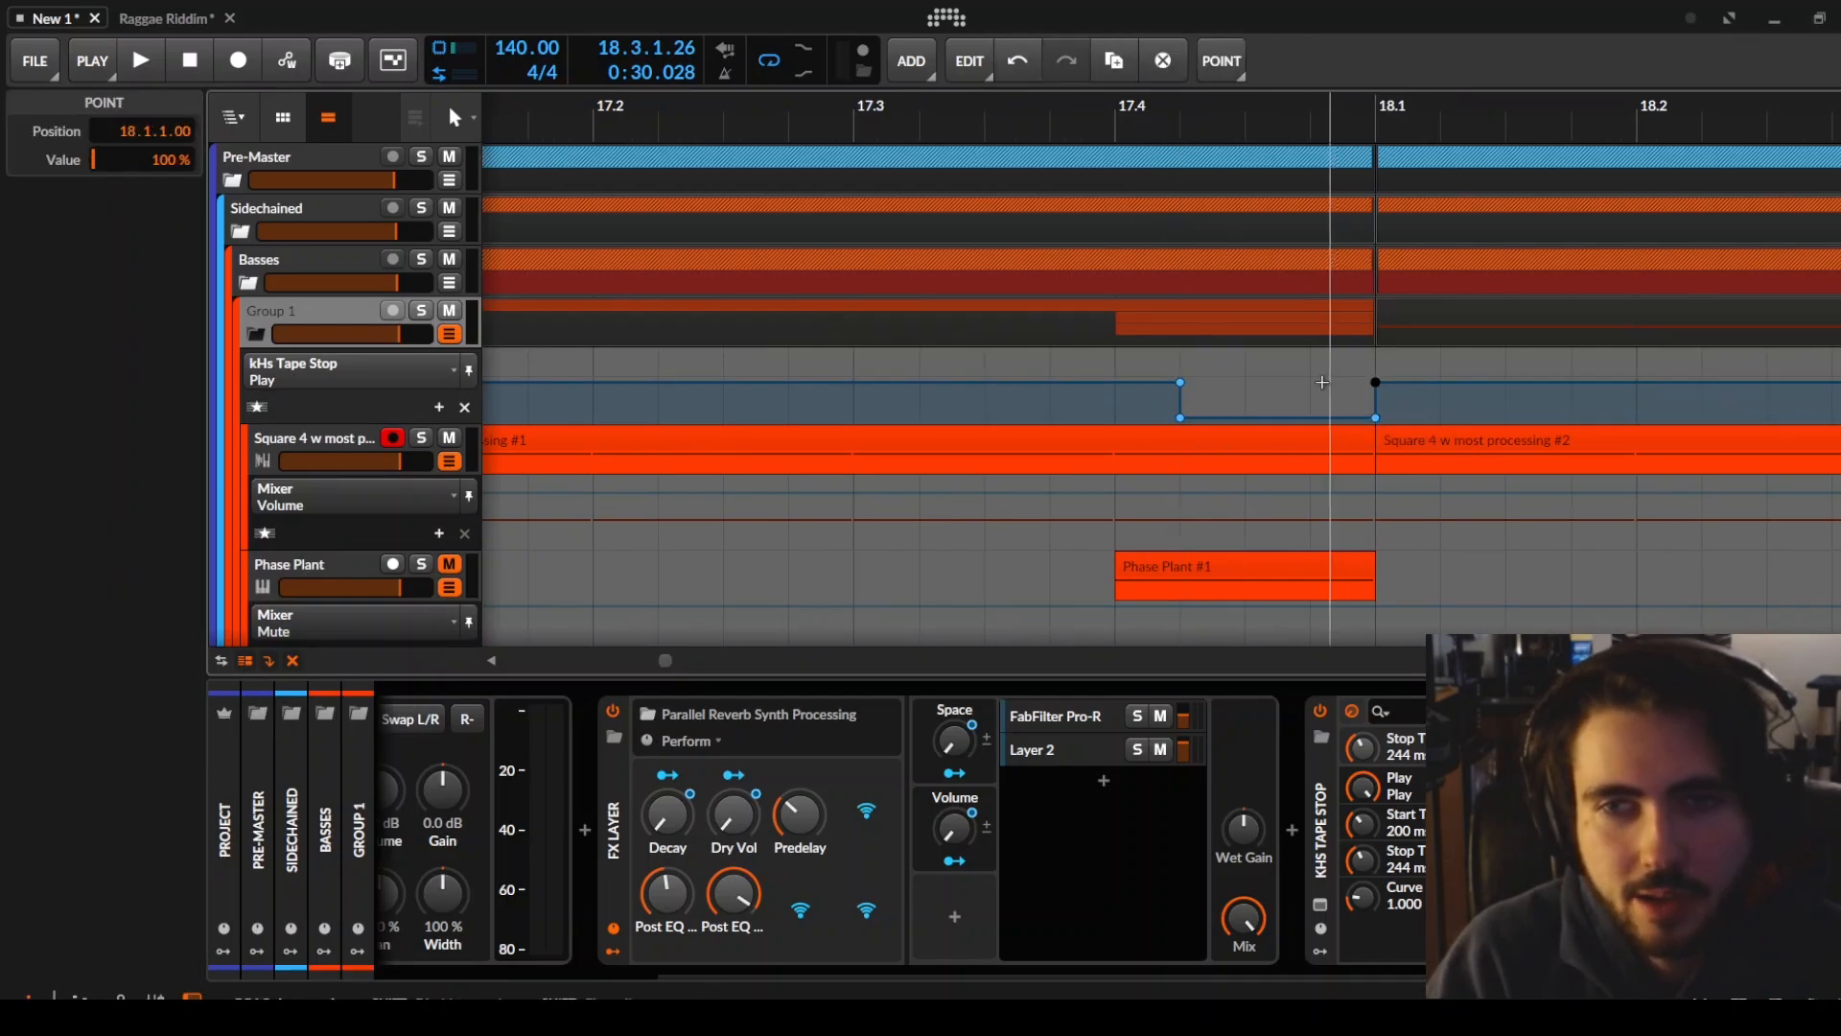
# Play the bass section from bar 17 to audition the tape stop automation
pyautogui.scroll(-3, 1141, 403)
pyautogui.click(1122, 441)
pyautogui.press('space')
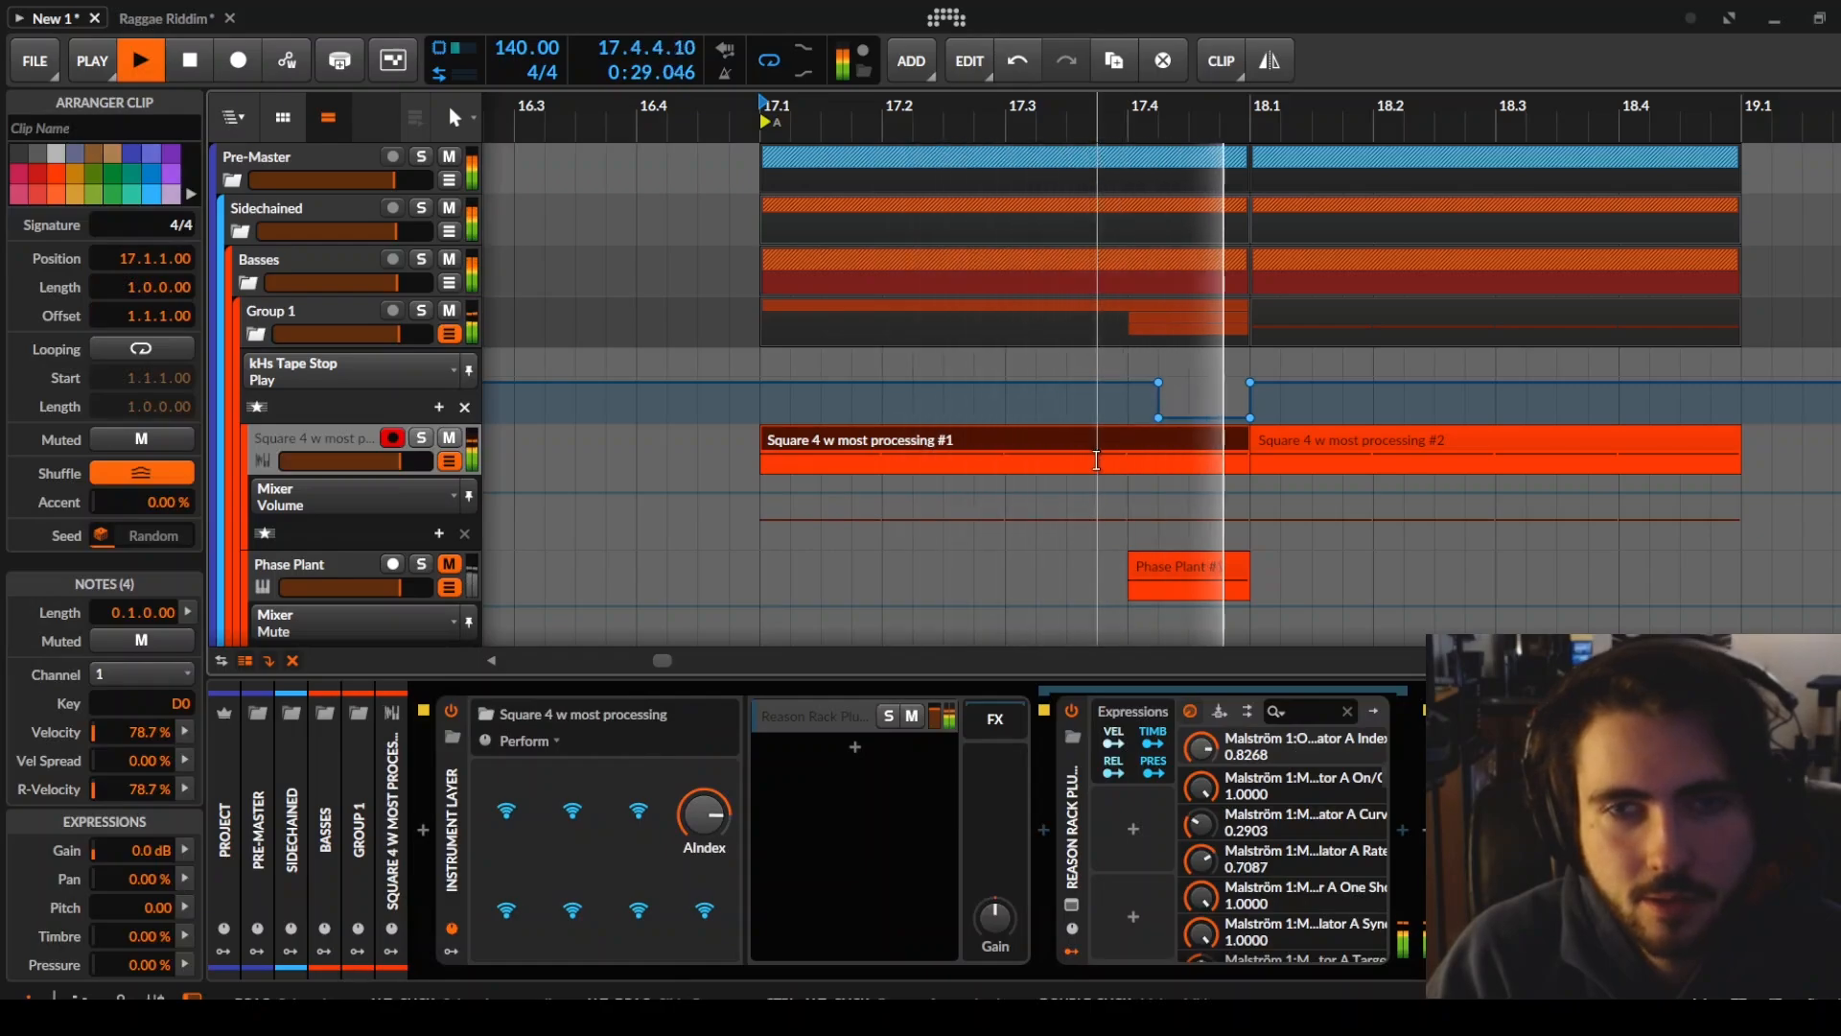
pyautogui.press('space')
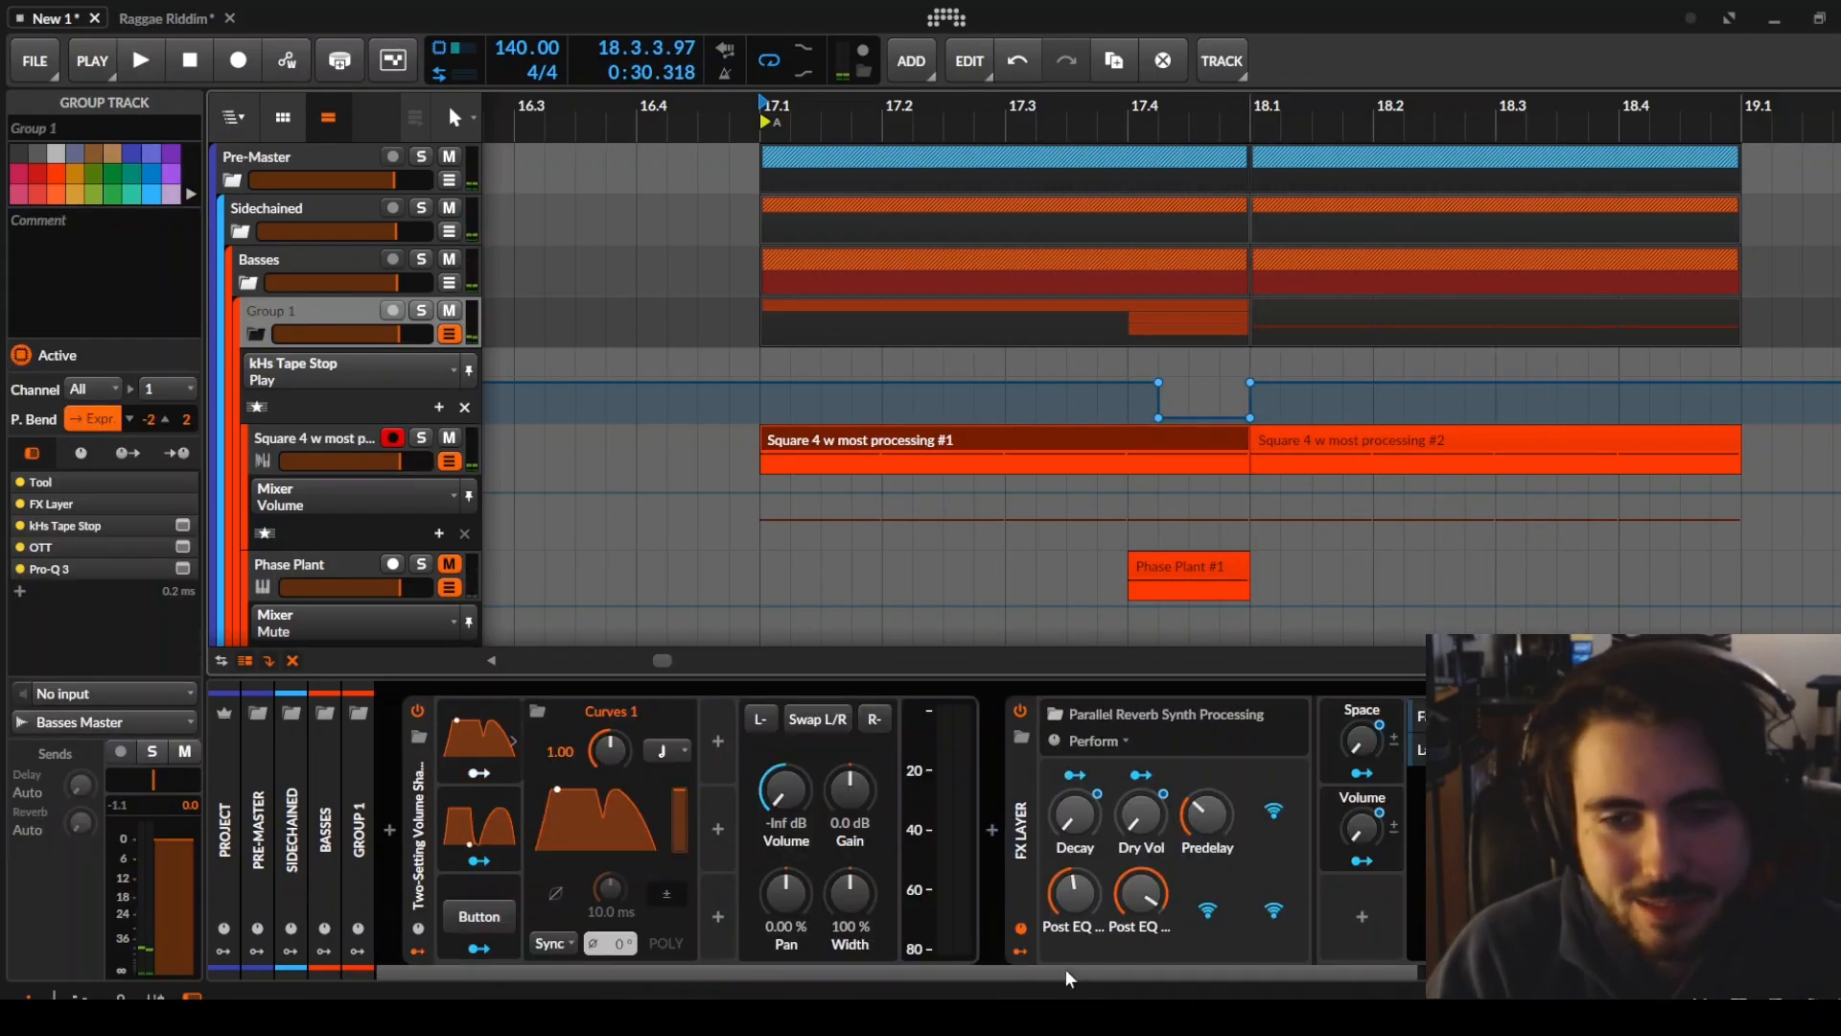
# Delete the kHs Tape Stop device from the Group 1 effect chain
pyautogui.moveTo(1063, 976); pyautogui.dragTo(1536, 977)
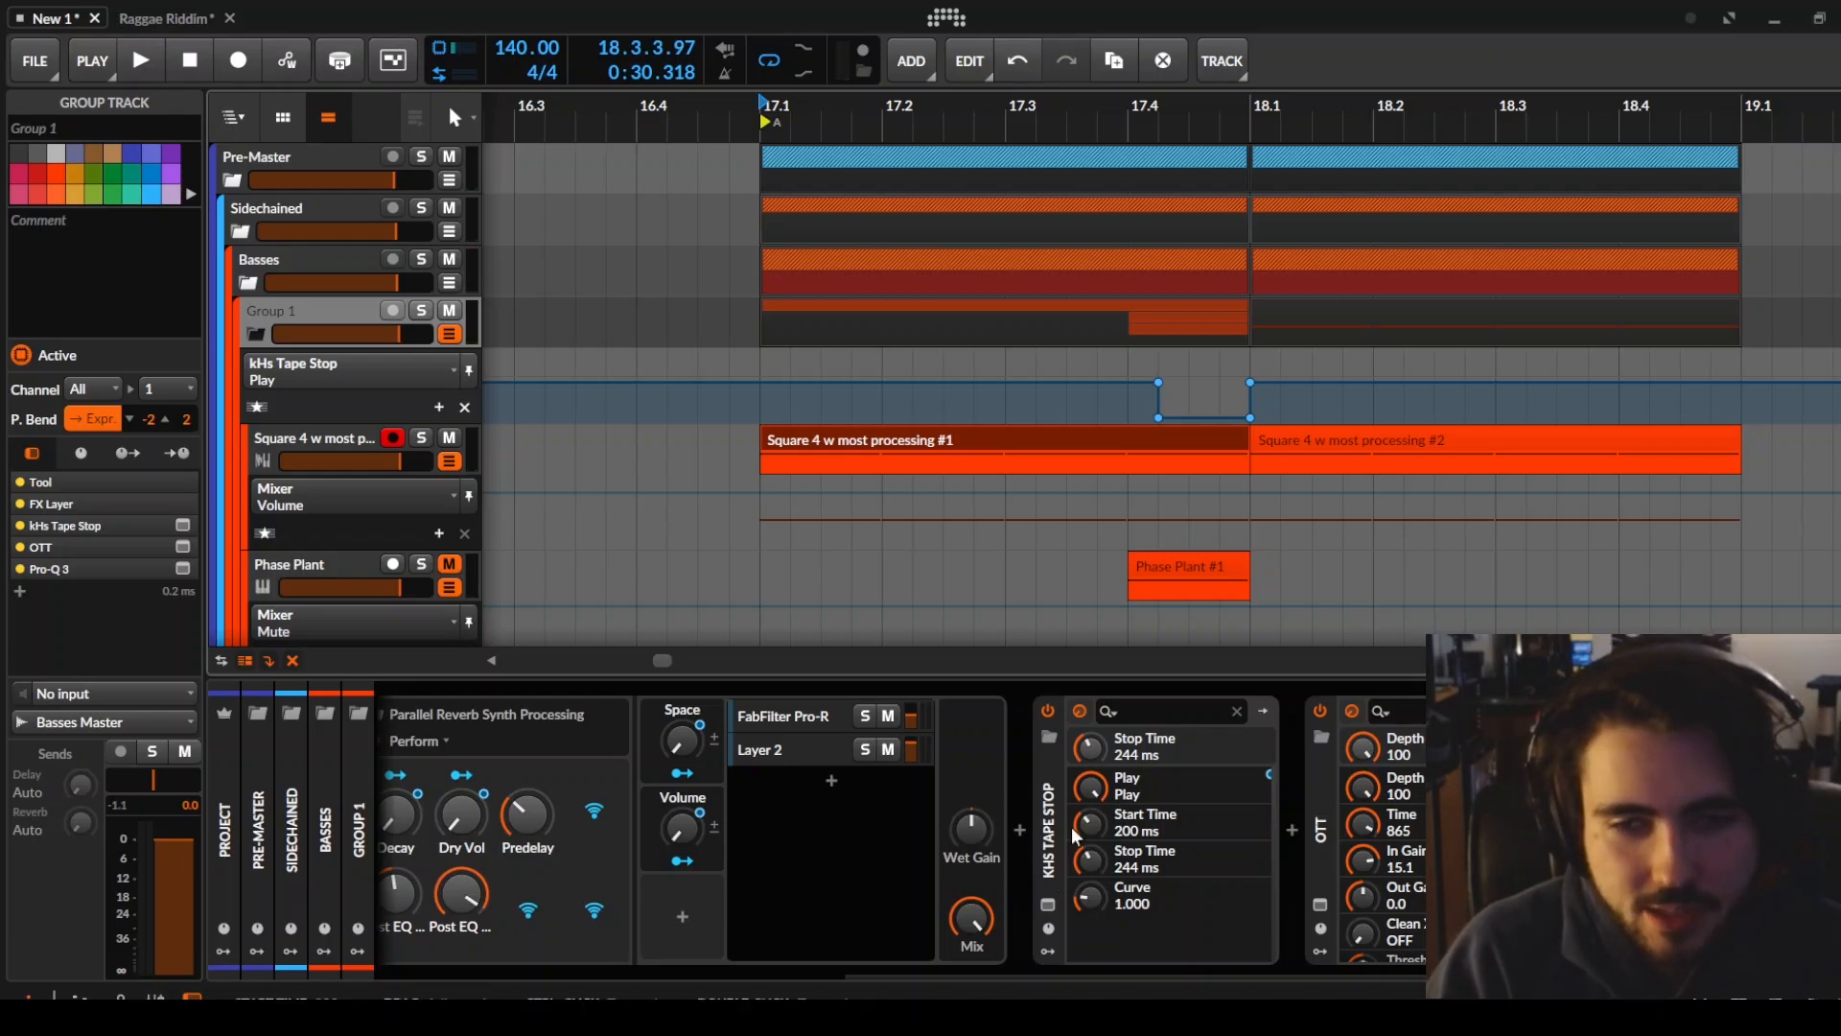
pyautogui.click(1088, 867)
pyautogui.press('Delete')
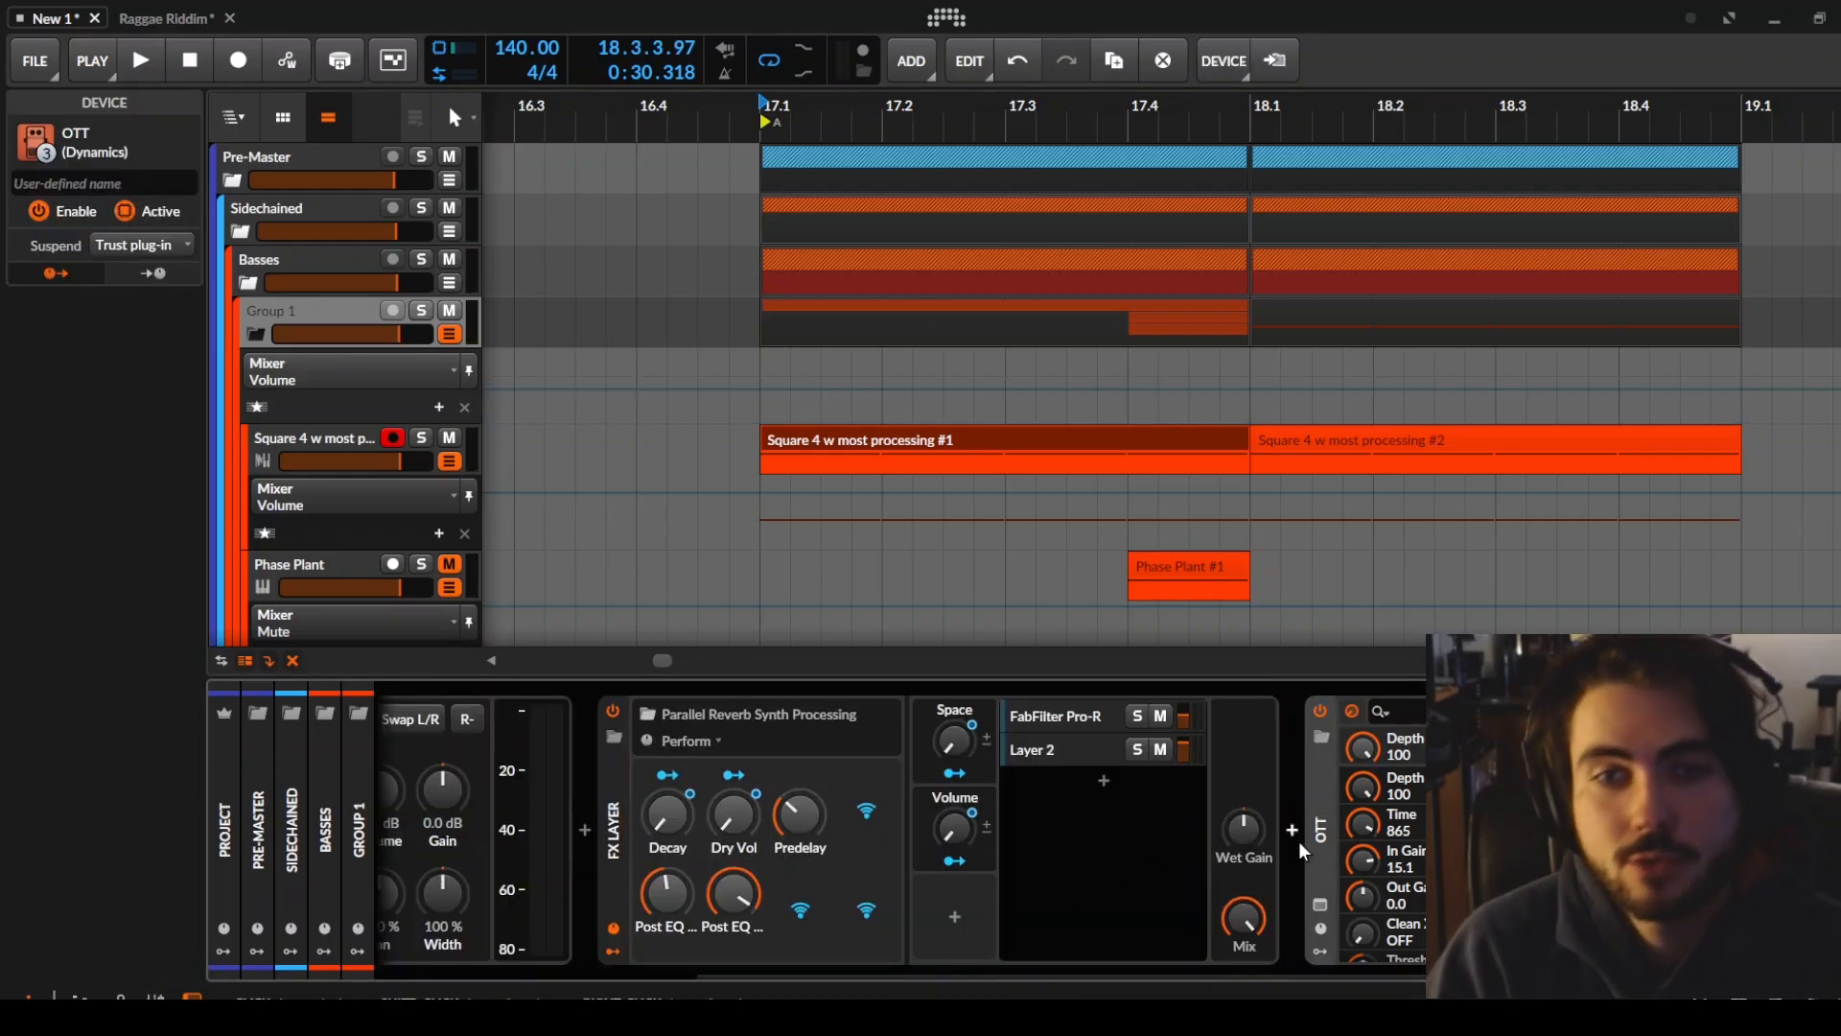
# Insert Delay+ before OTT on Group 1 and set its behaviour on time changes to Repitch
pyautogui.click(1295, 834)
pyautogui.write('delay')
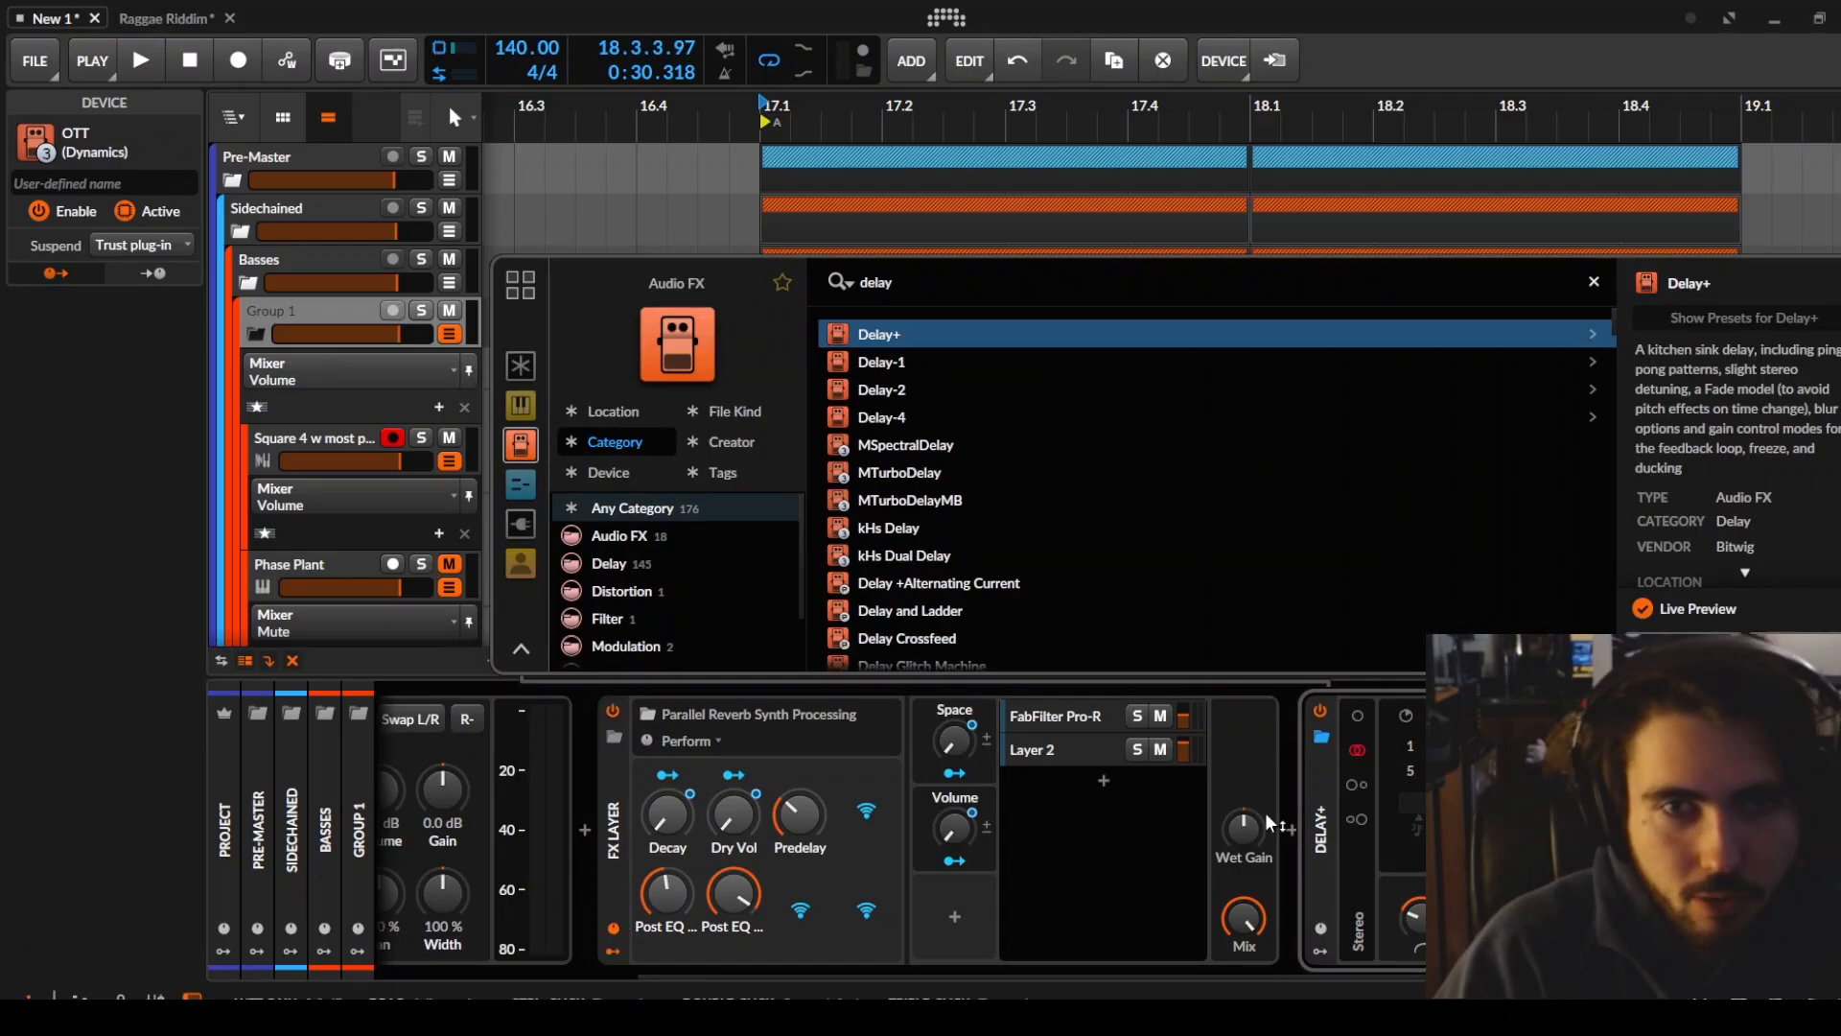
pyautogui.press('Return')
pyautogui.moveTo(151, 272); pyautogui.dragTo(181, 305)
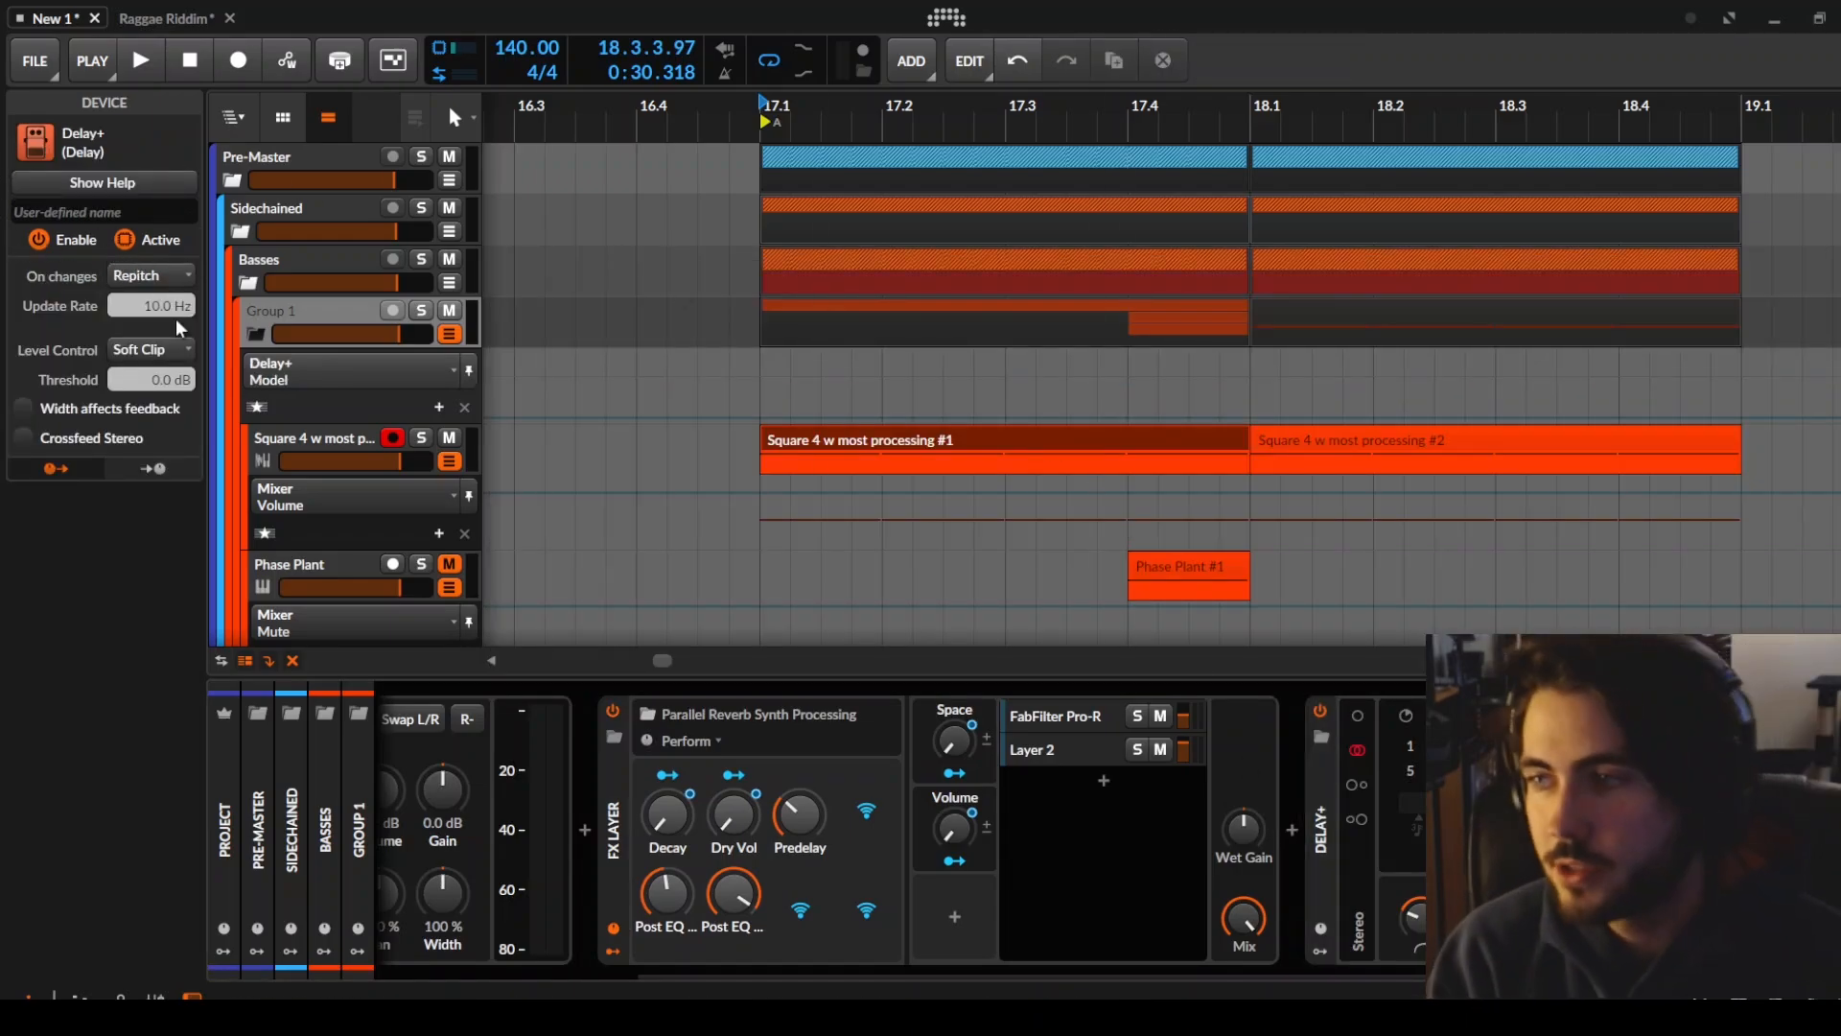
# Switch Delay+ from note-synced timing to milliseconds and set its delay time to 0.00 ms
pyautogui.hscroll(5, 1164, 970)
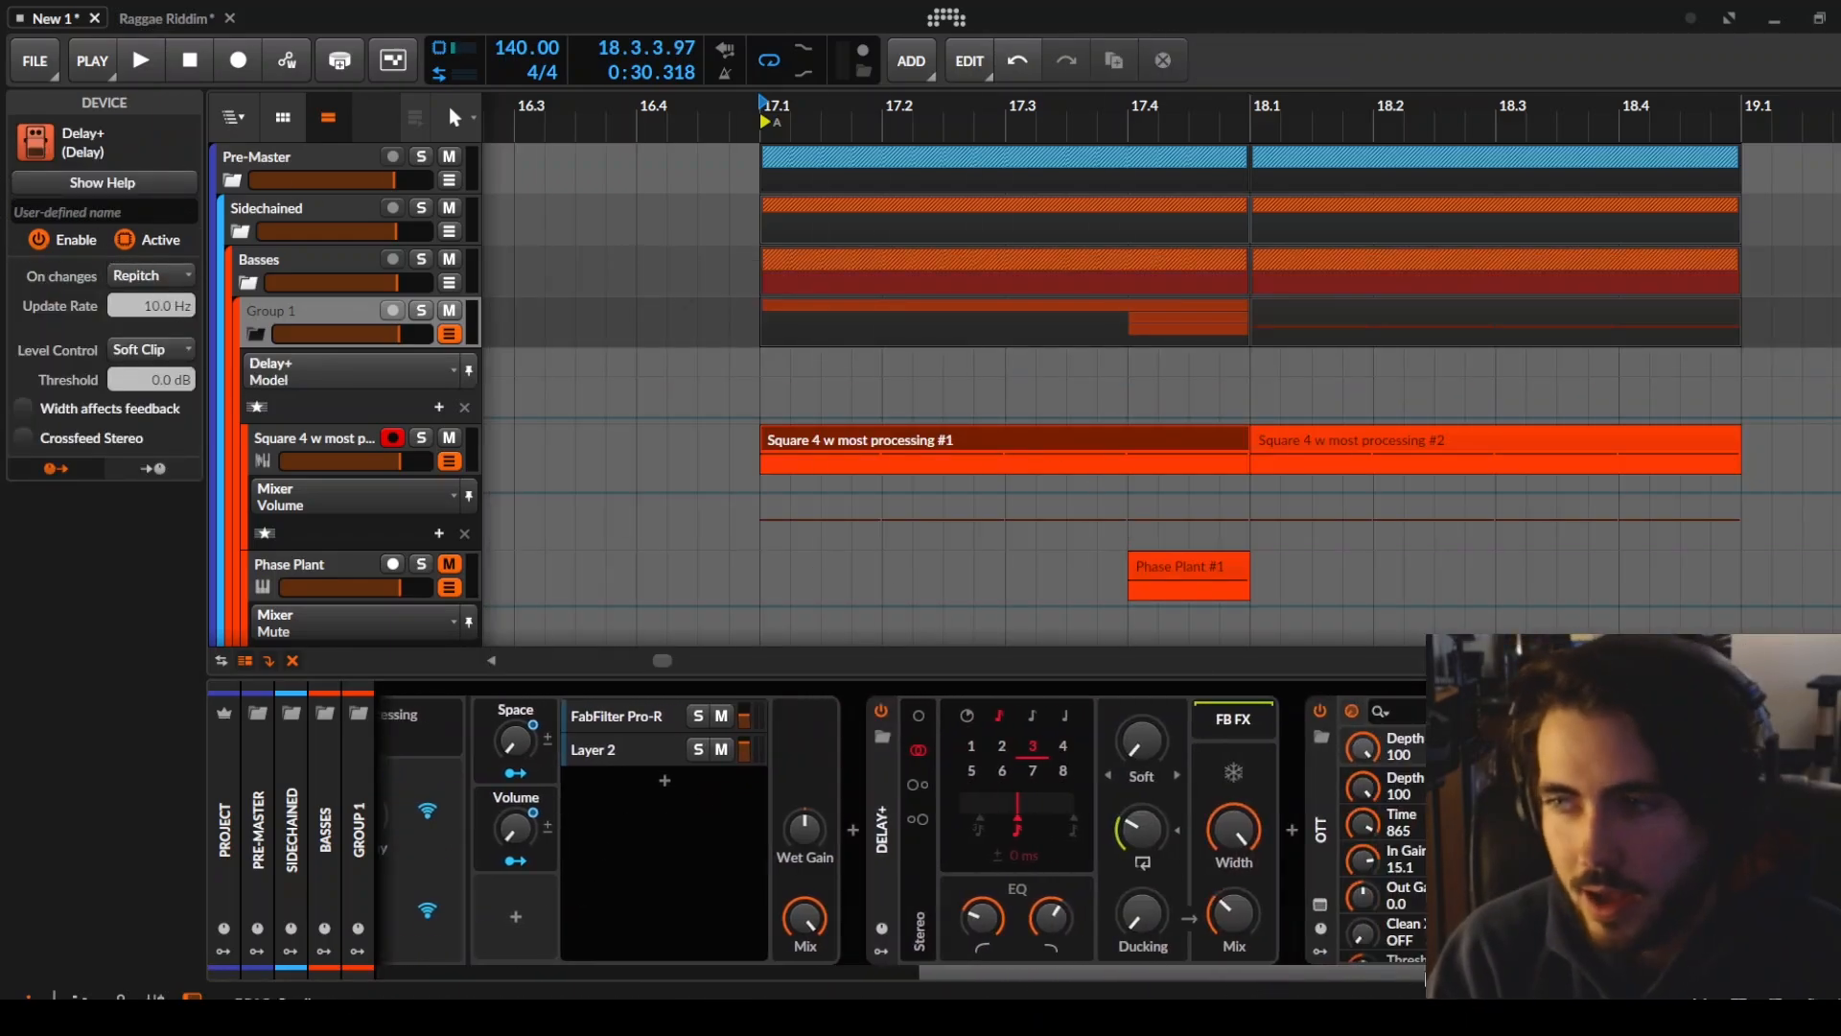
pyautogui.click(957, 827)
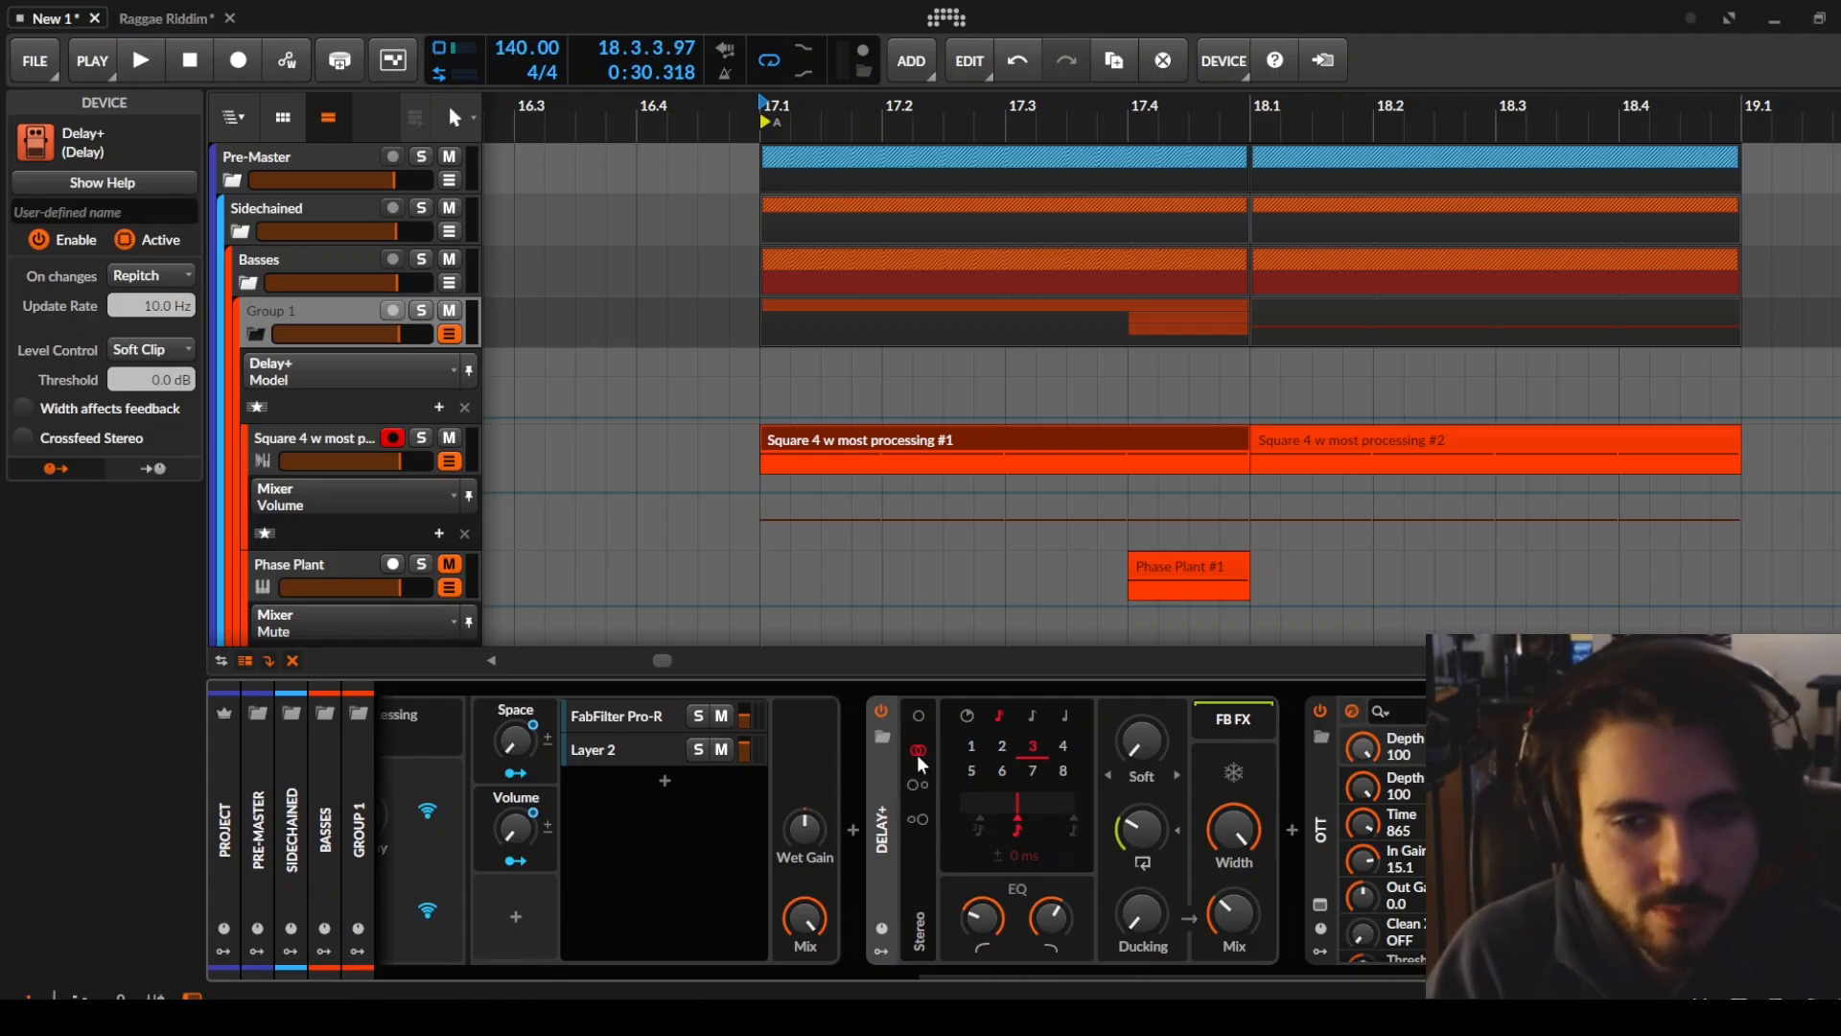
pyautogui.click(967, 715)
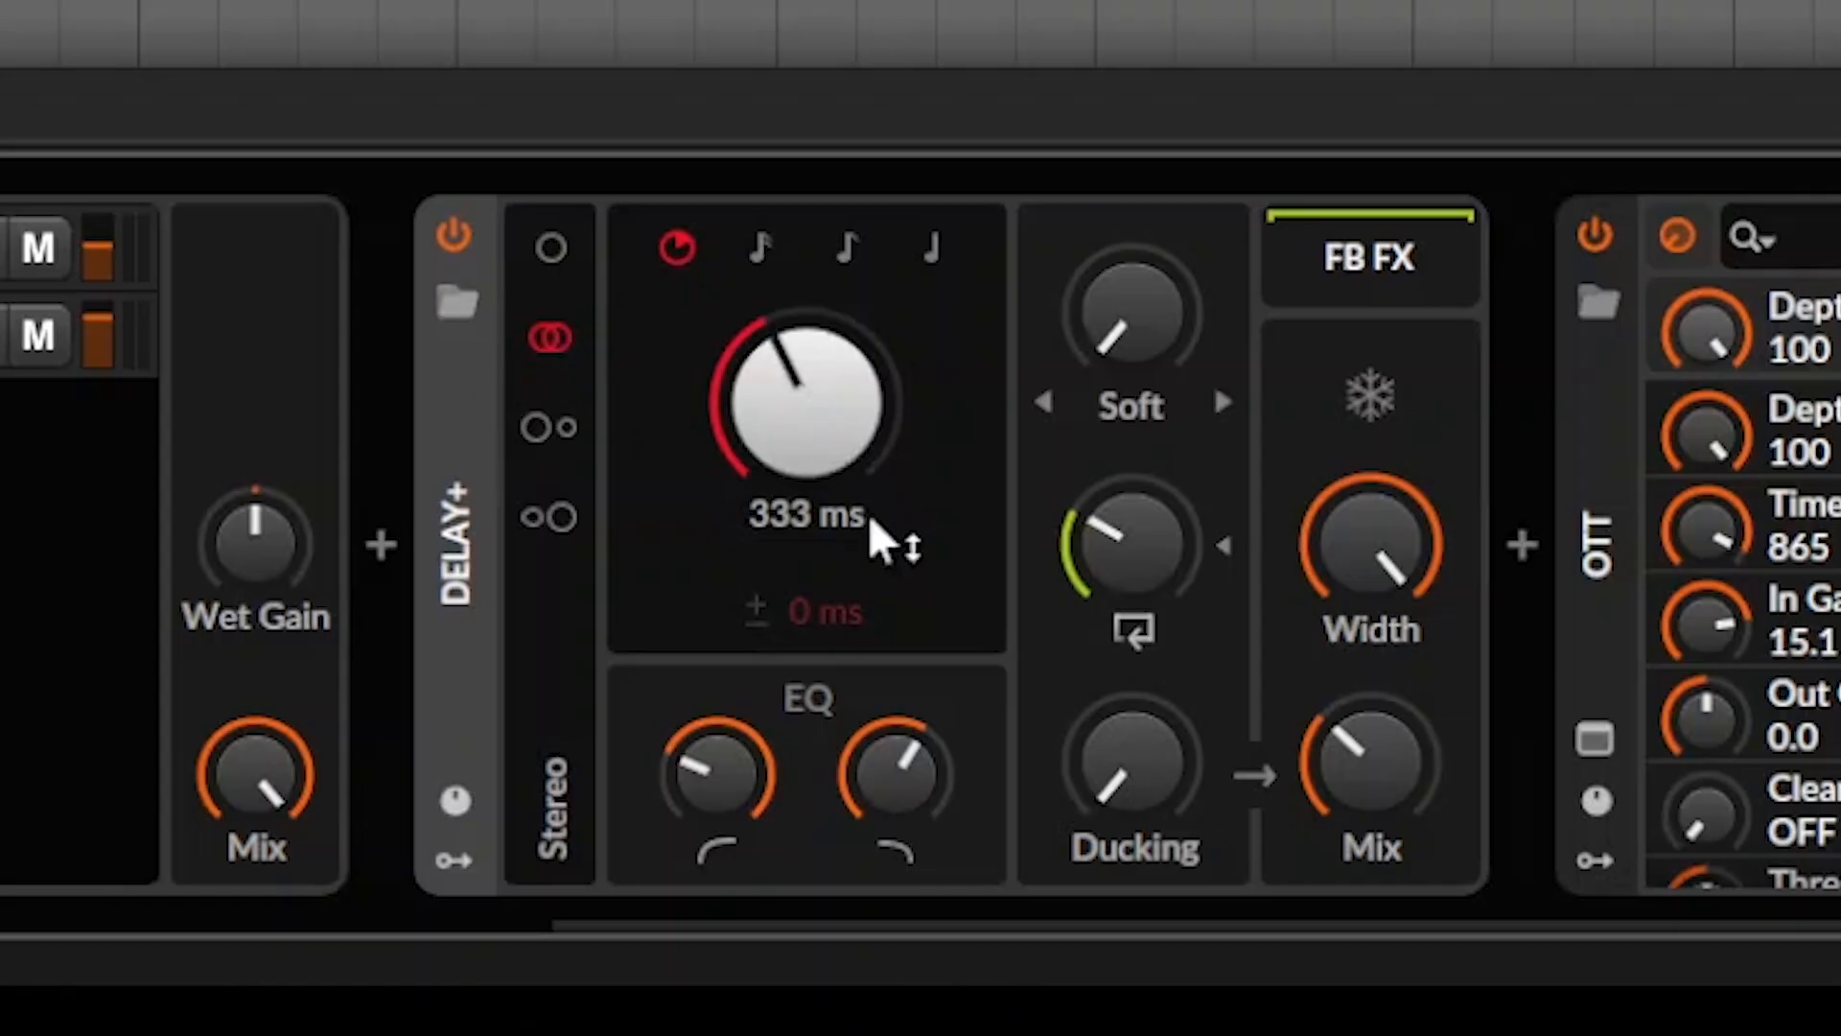
pyautogui.click(761, 249)
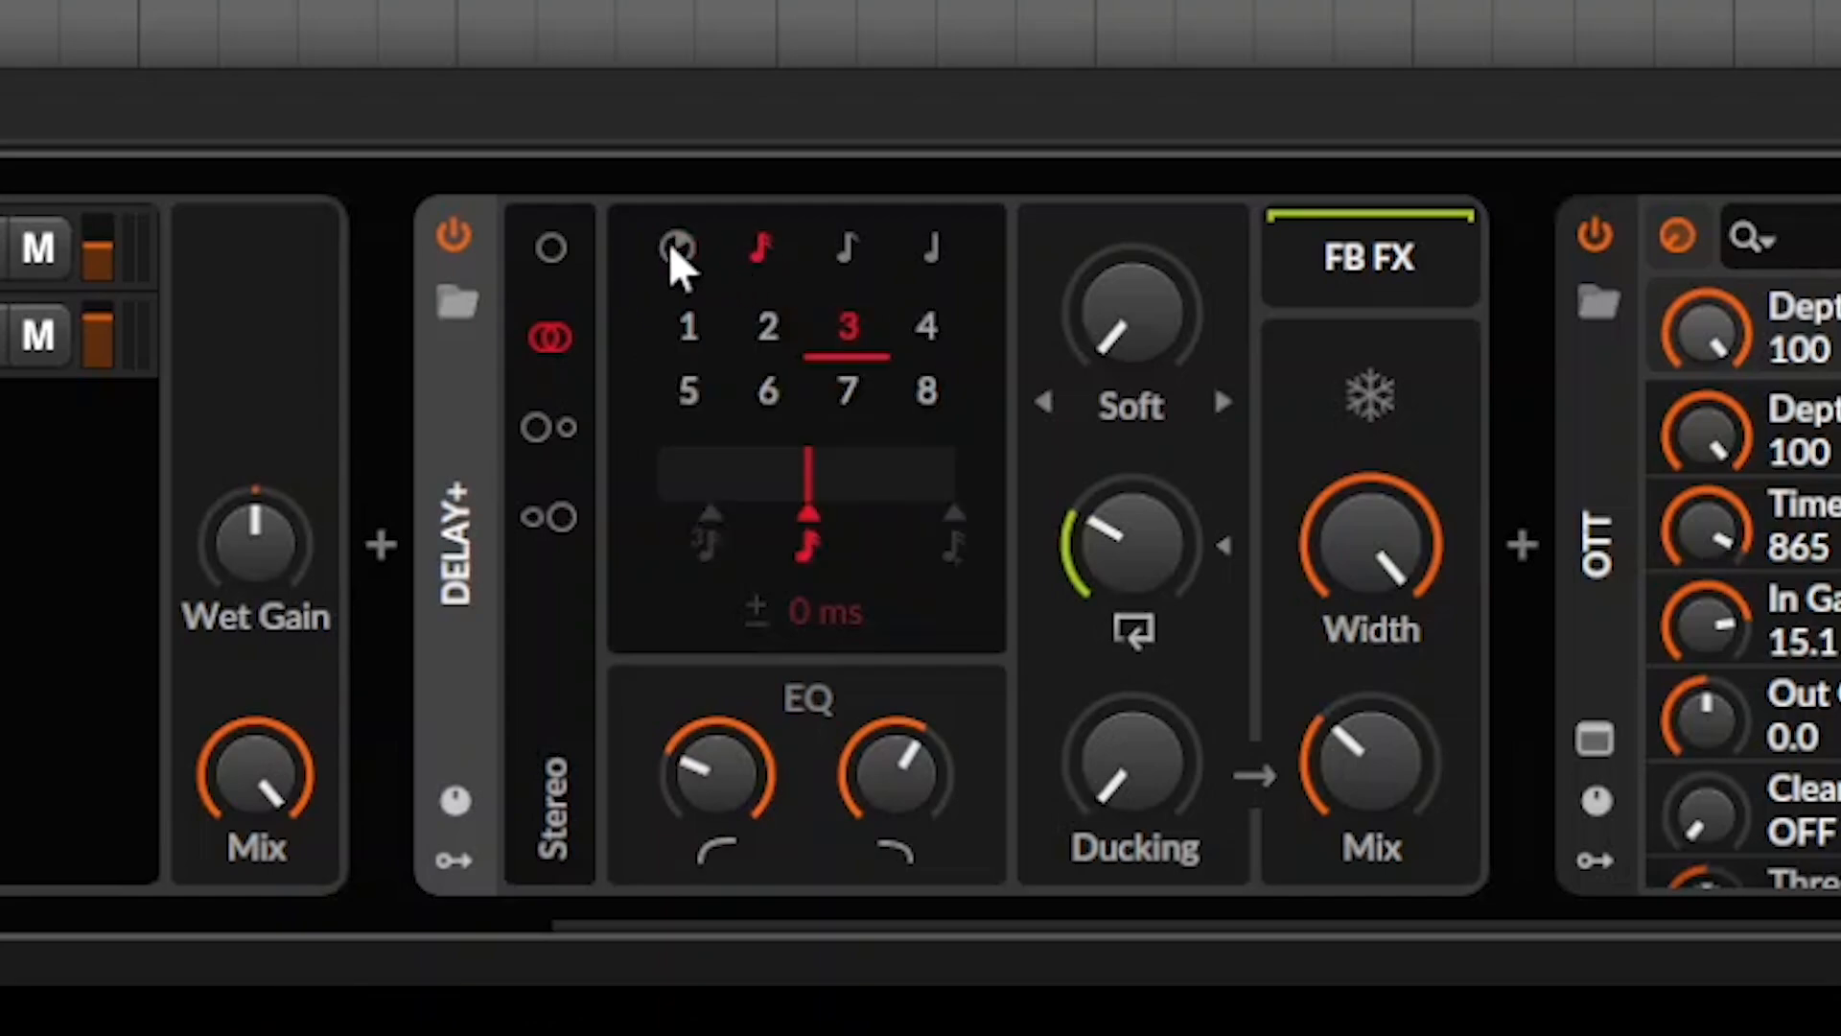
pyautogui.click(677, 251)
pyautogui.moveTo(768, 371); pyautogui.dragTo(843, 485)
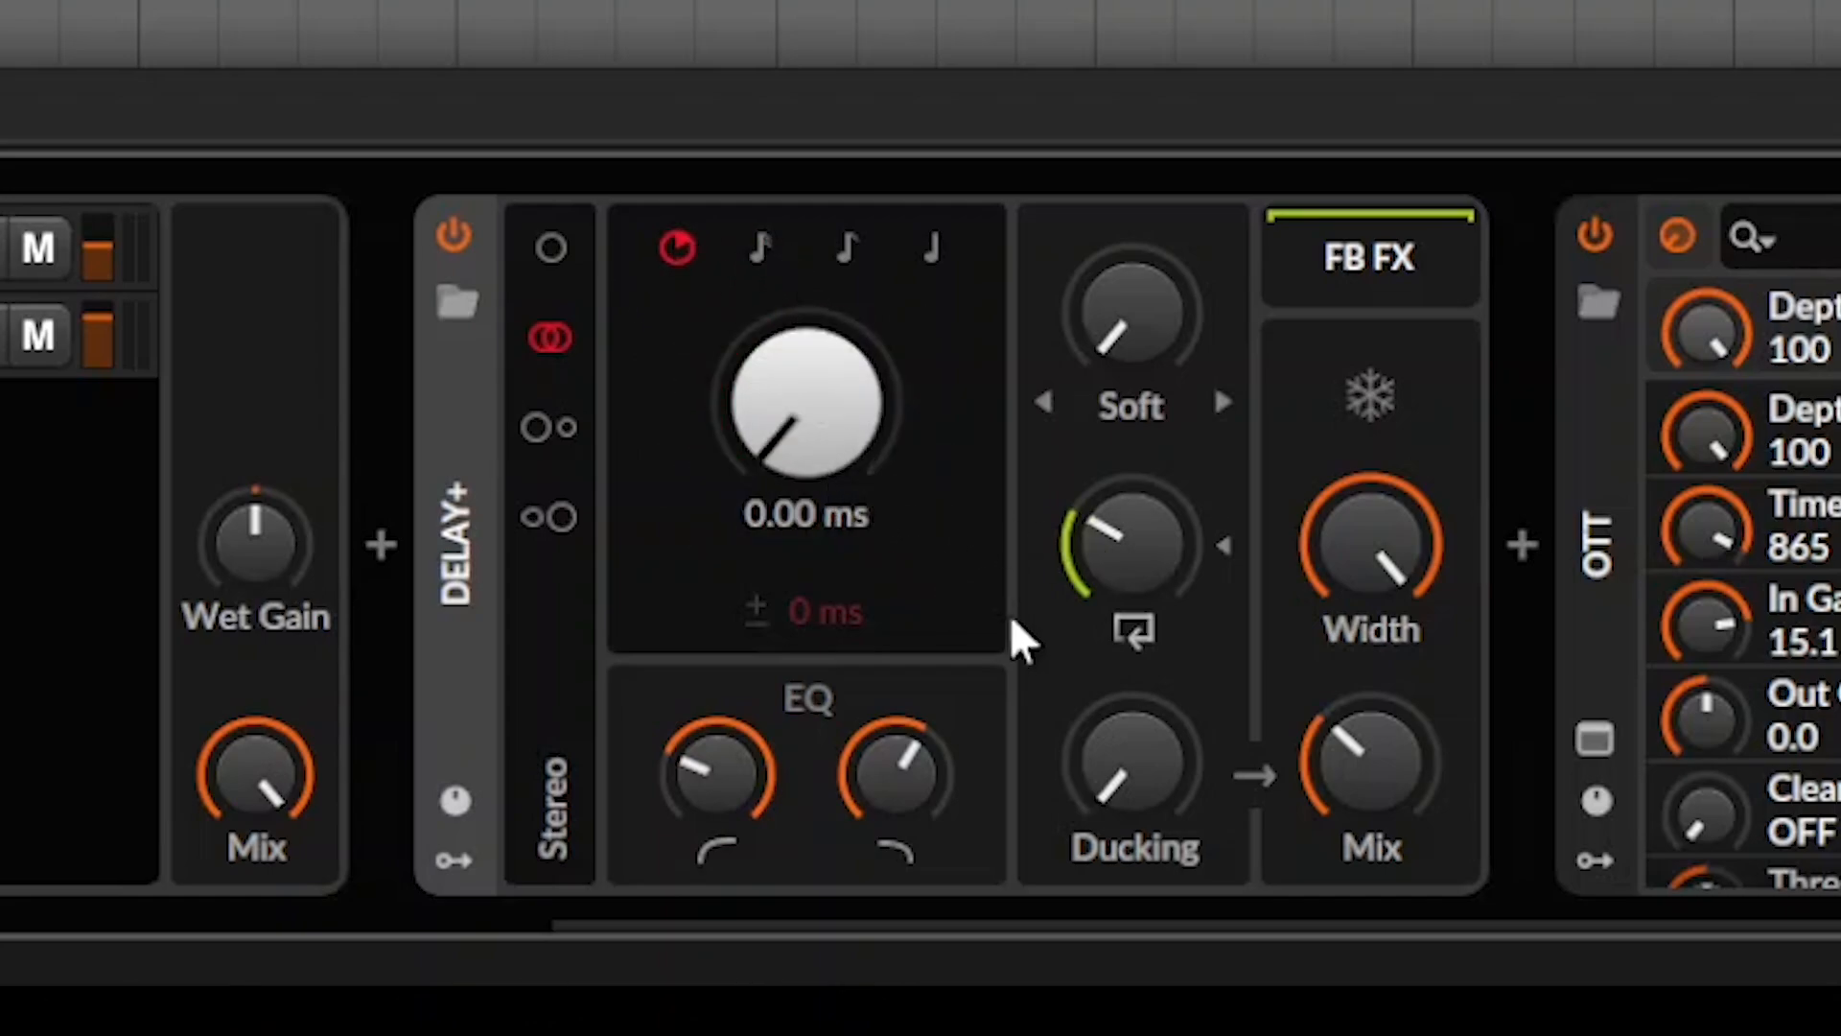
# Turn the Delay+ feedback fully down, open both EQ filters completely and raise the mix to maximum
pyautogui.moveTo(1141, 575); pyautogui.dragTo(1089, 773)
pyautogui.moveTo(905, 801); pyautogui.dragTo(729, 836)
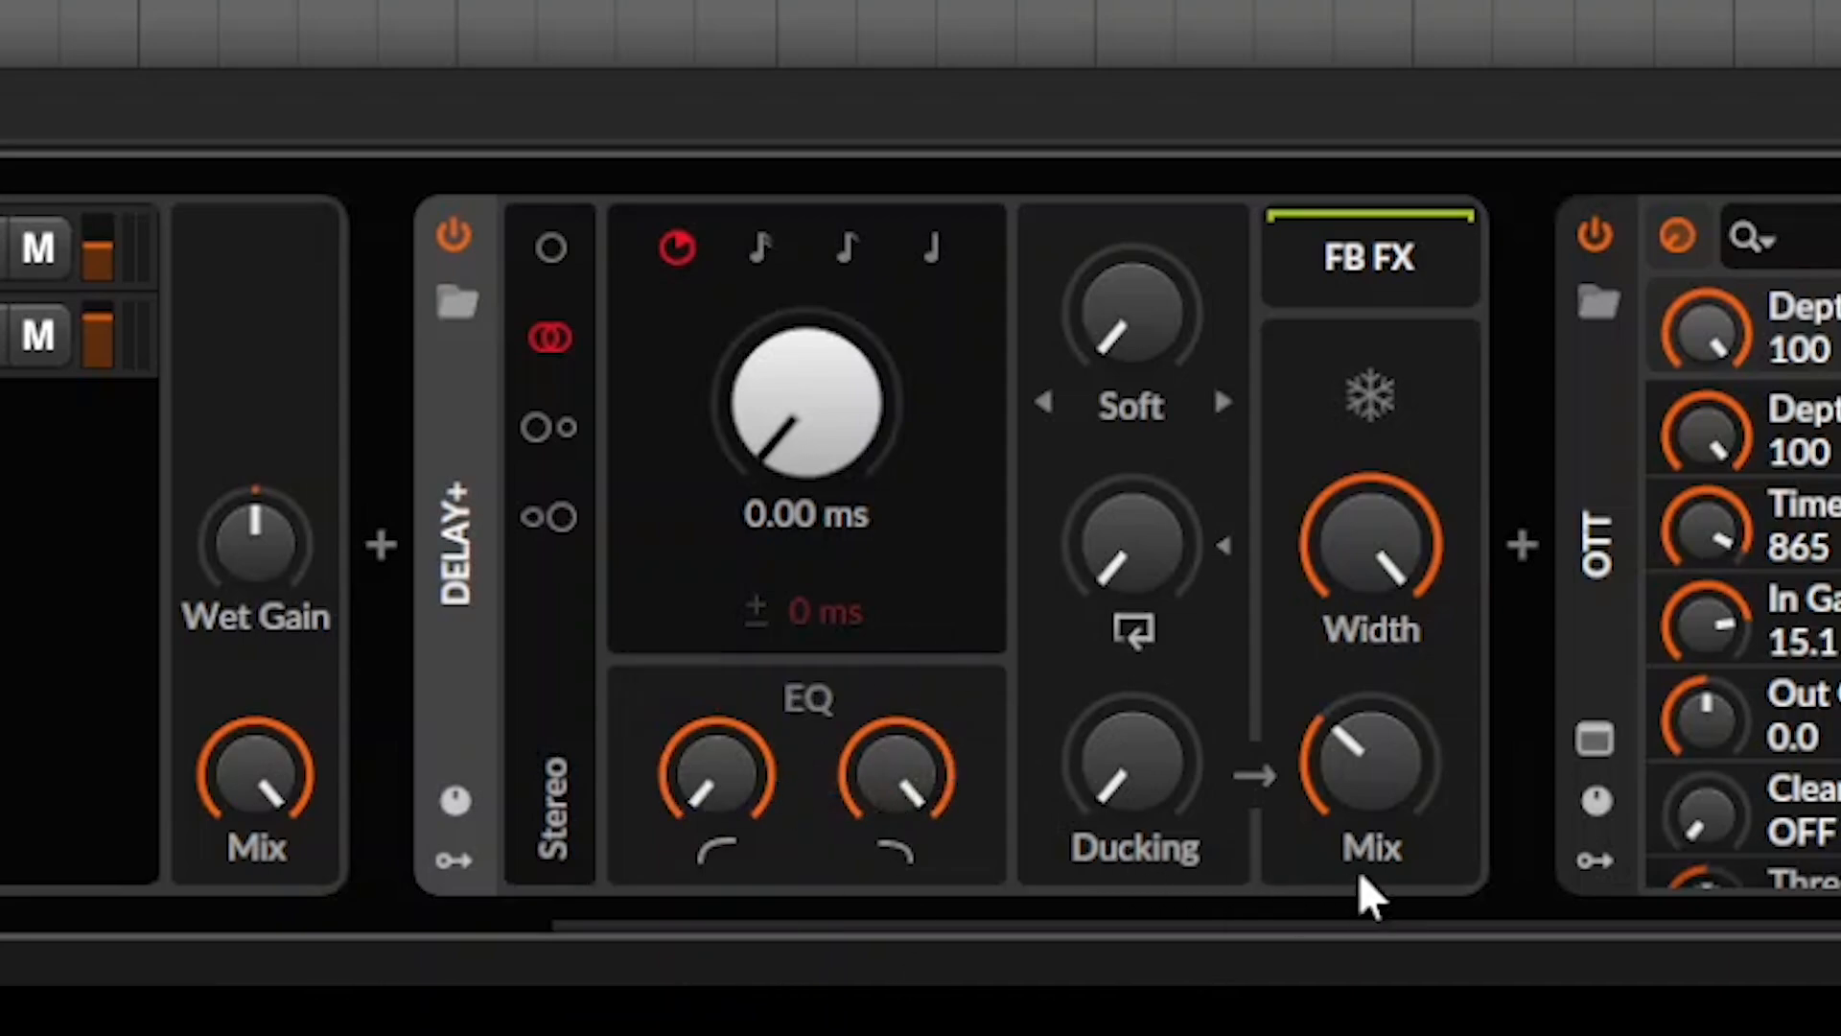
pyautogui.moveTo(1381, 814); pyautogui.dragTo(1381, 708)
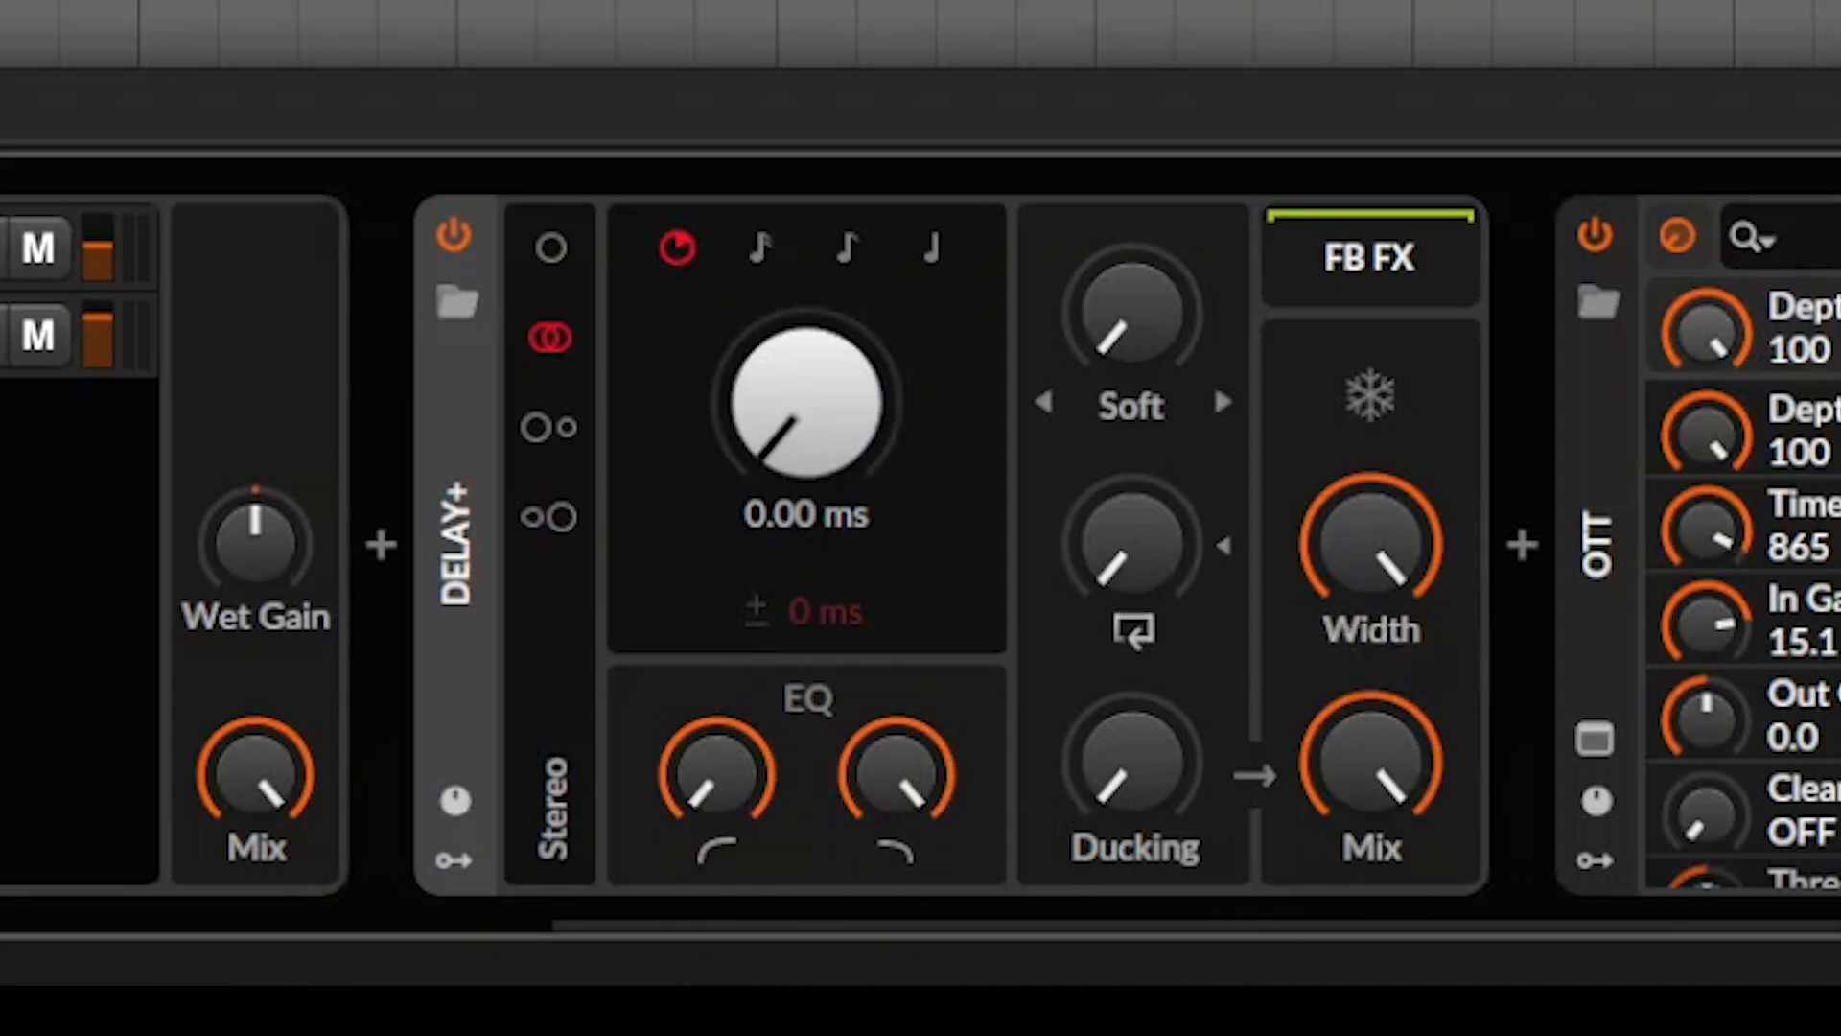
# Make the Delay+ delay time available for automation and show Delay Time in Group 1's automation lane
pyautogui.rightClick(825, 388)
pyautogui.click(950, 477)
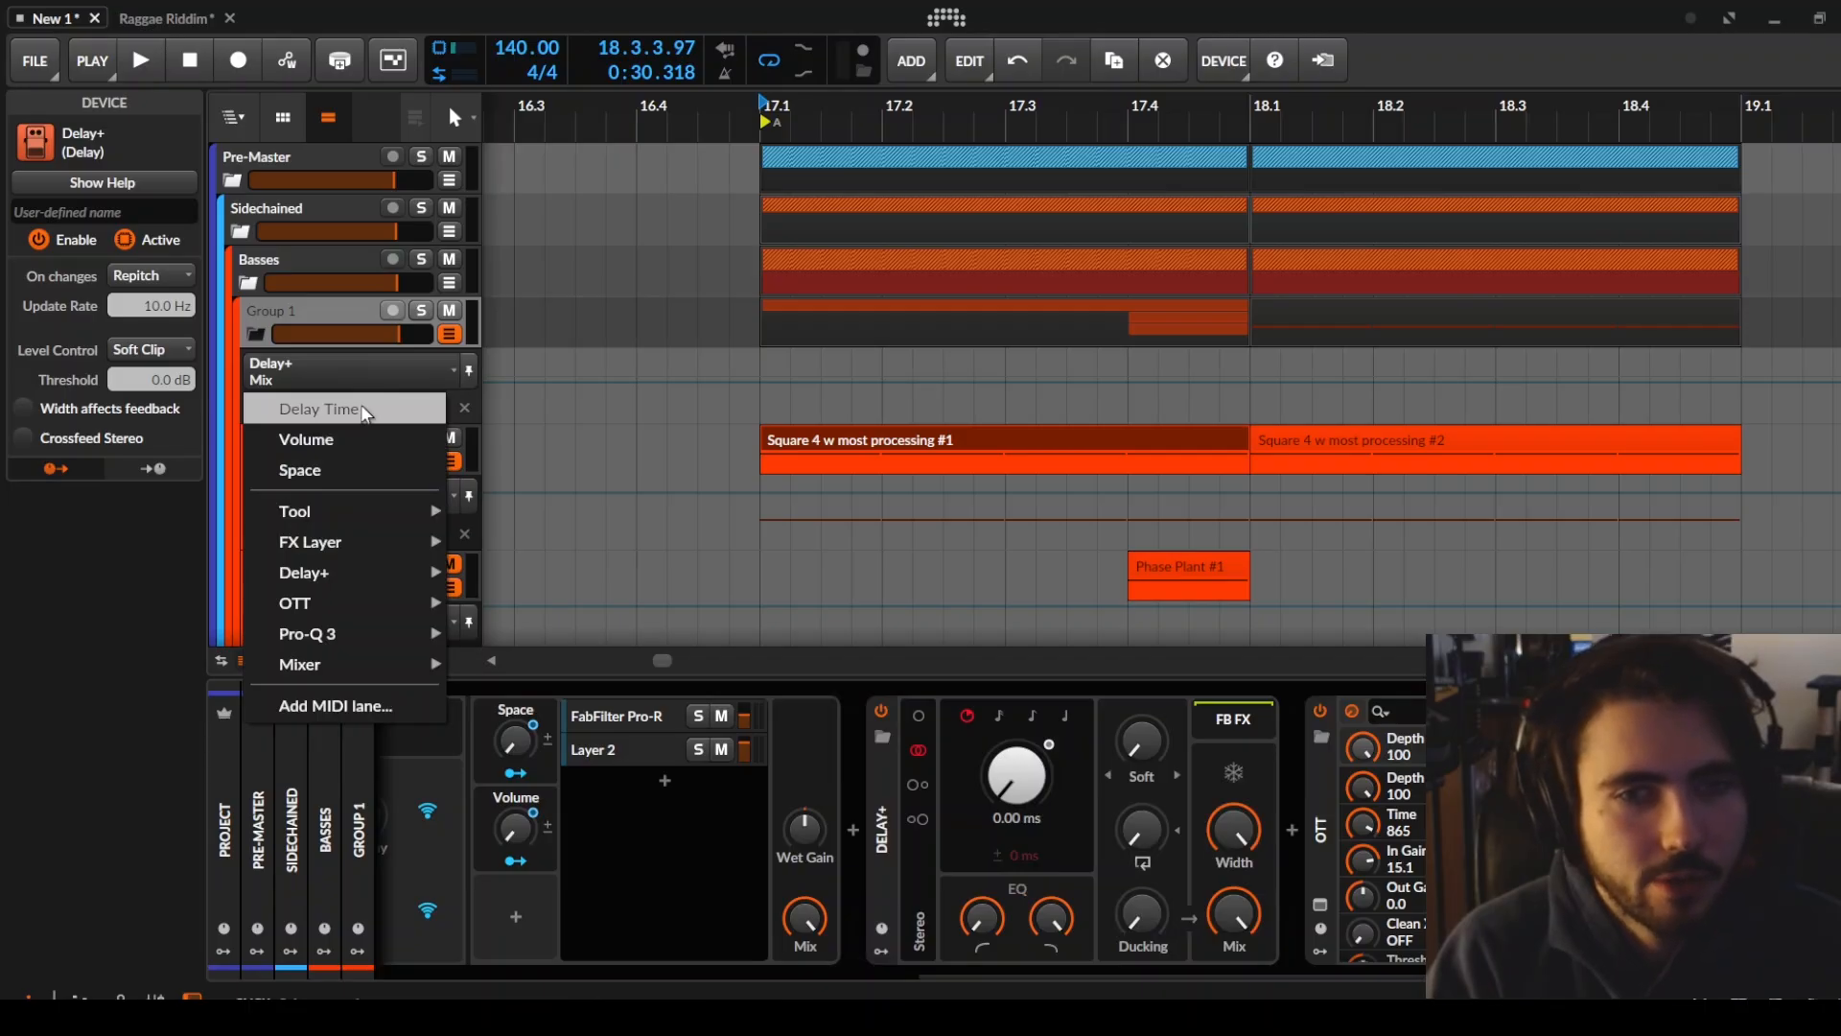
pyautogui.click(361, 406)
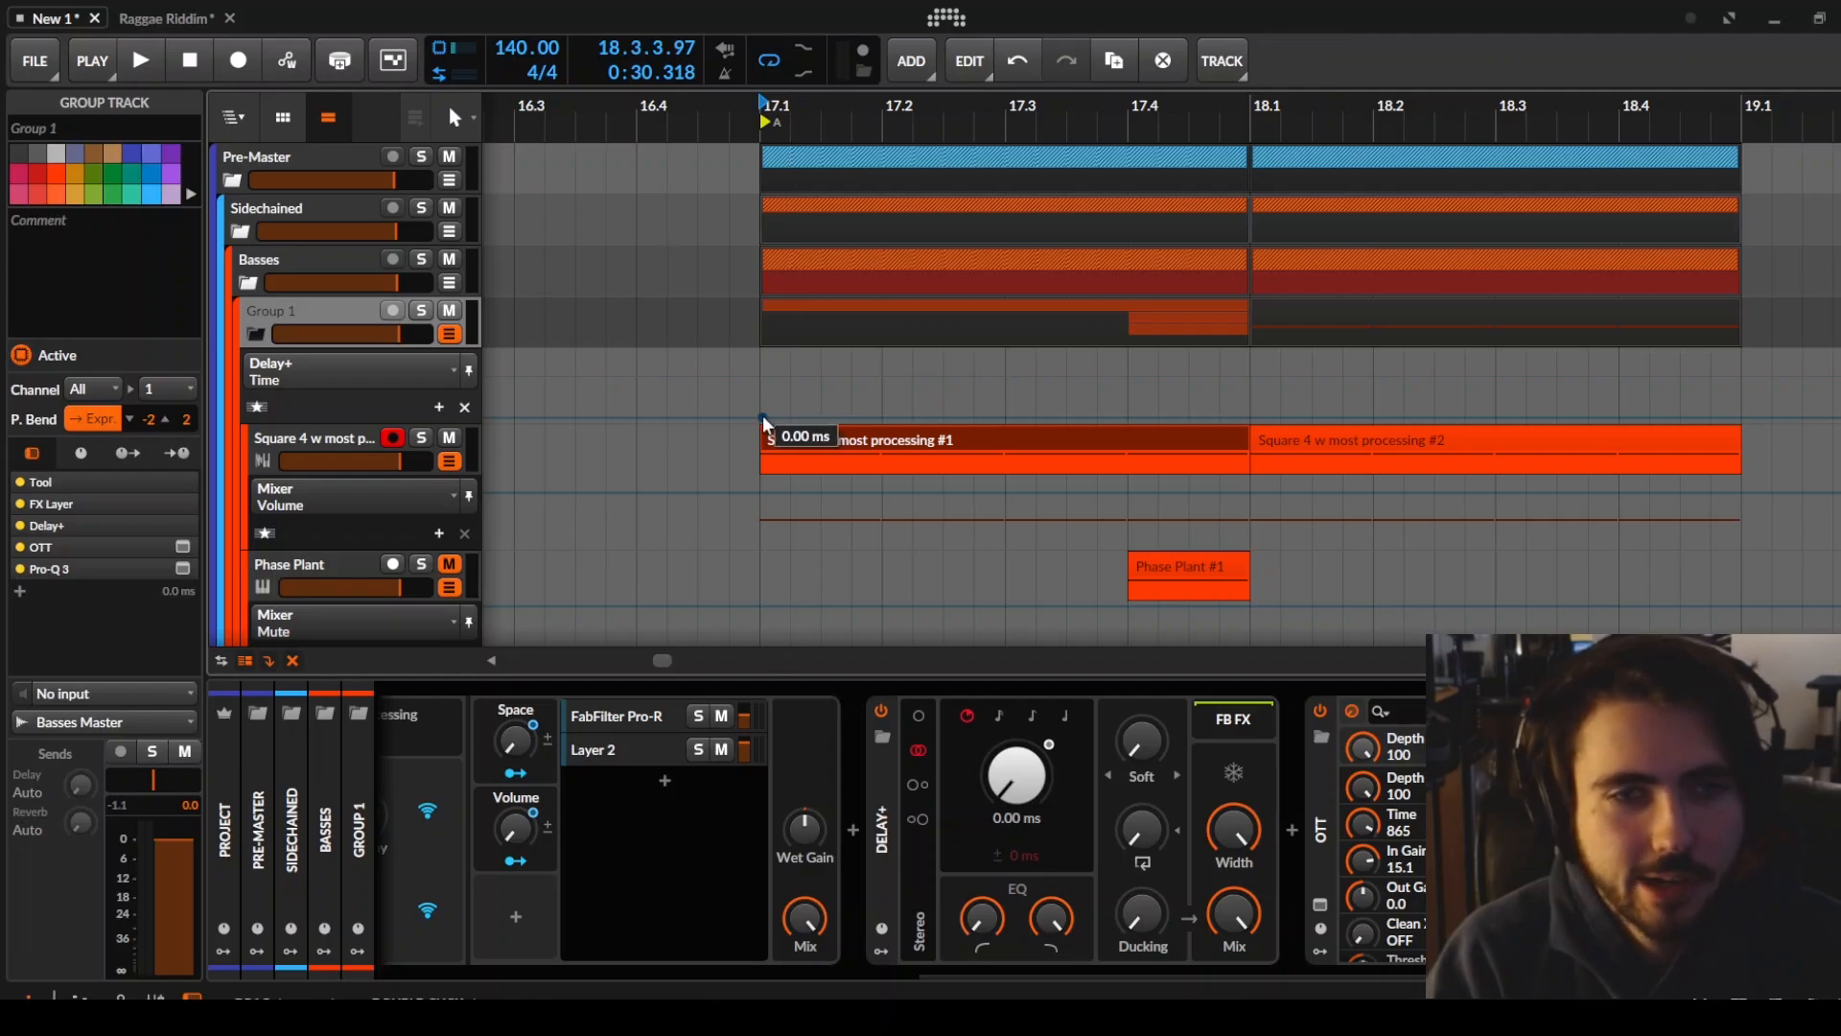
# Draw a small rise in the Delay+ time automation between 0.00 ms points at 17.4.1 and 18.1
pyautogui.click(762, 417)
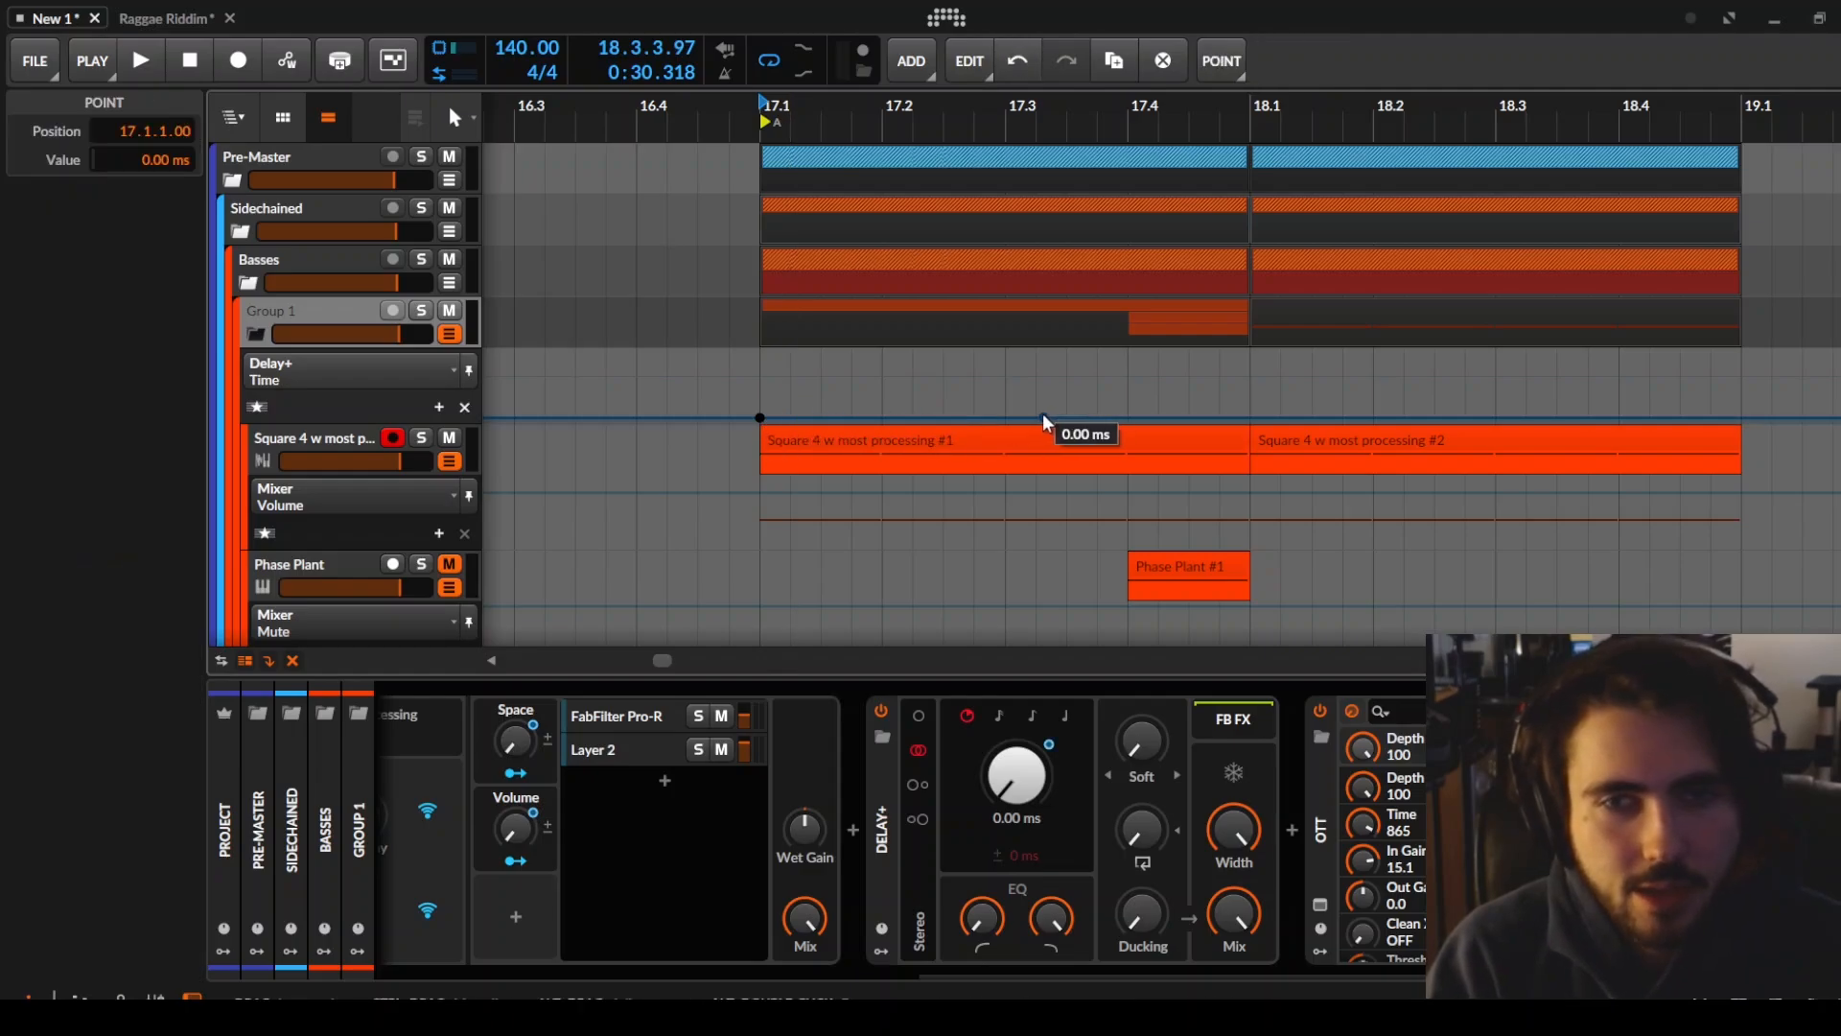
pyautogui.click(1097, 417)
pyautogui.moveTo(1098, 417); pyautogui.dragTo(1128, 417)
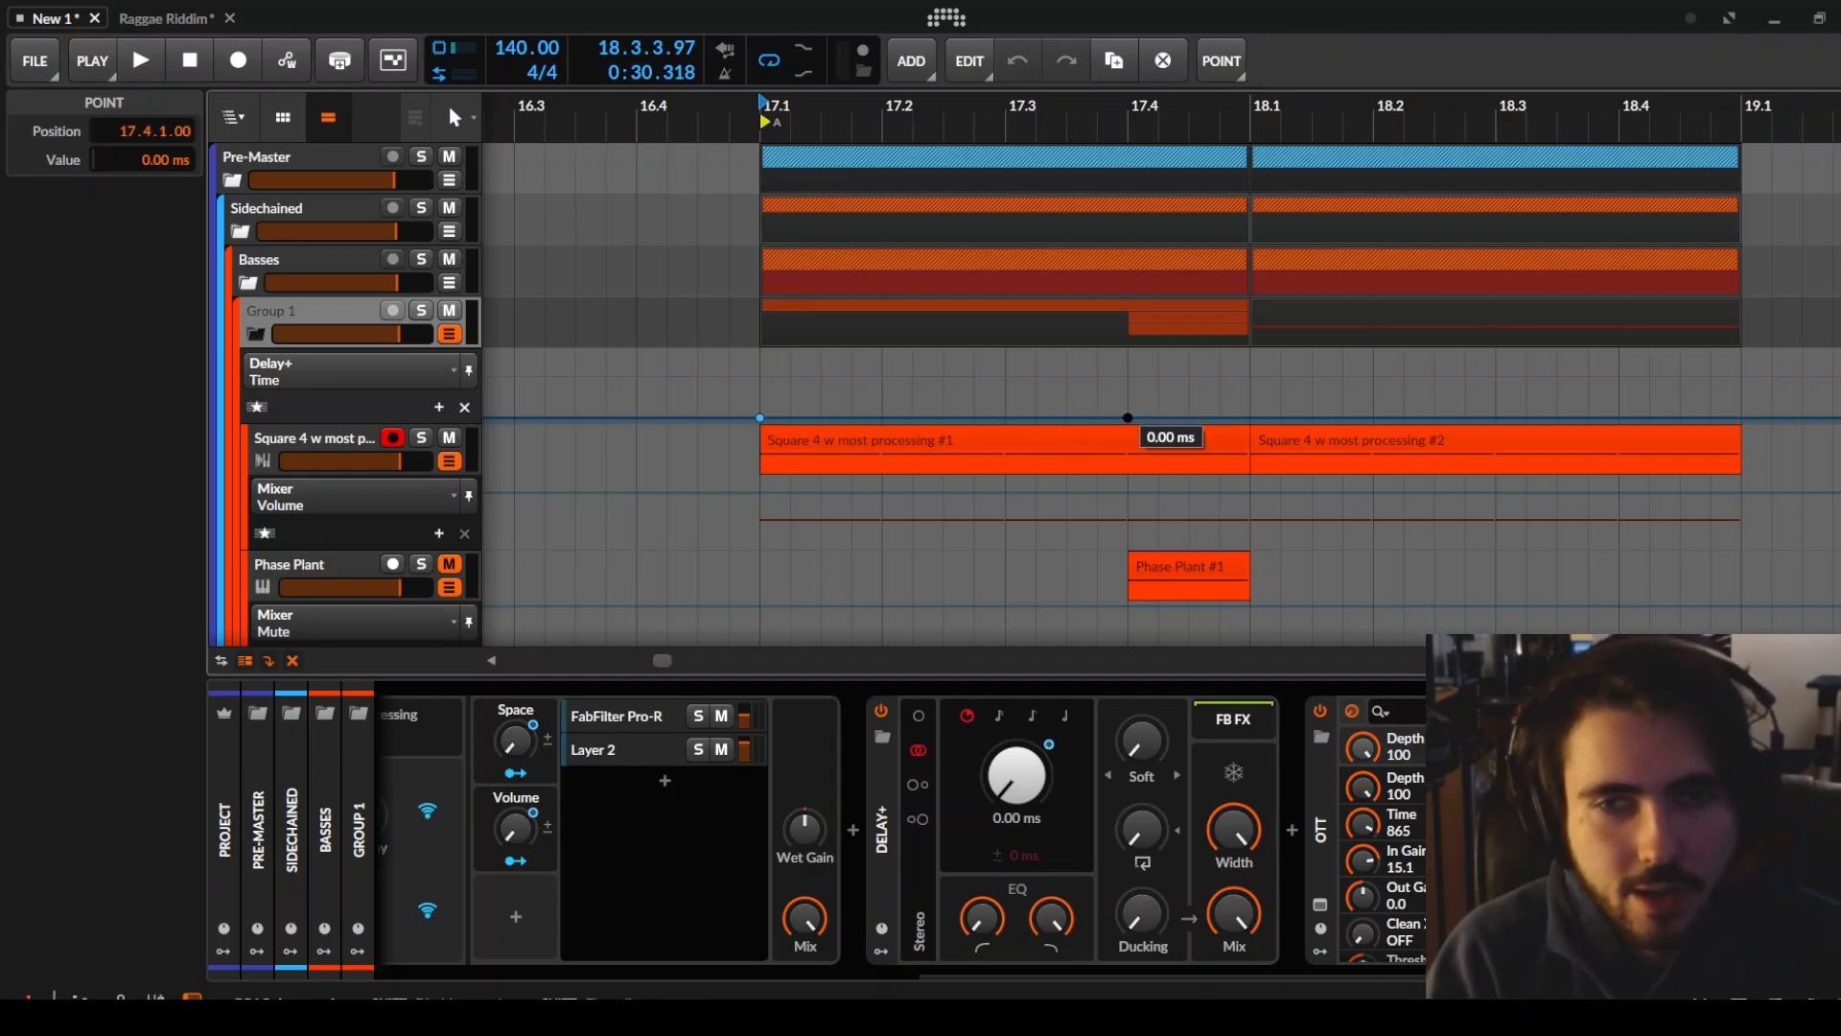
pyautogui.doubleClick(765, 418)
pyautogui.doubleClick(1178, 417)
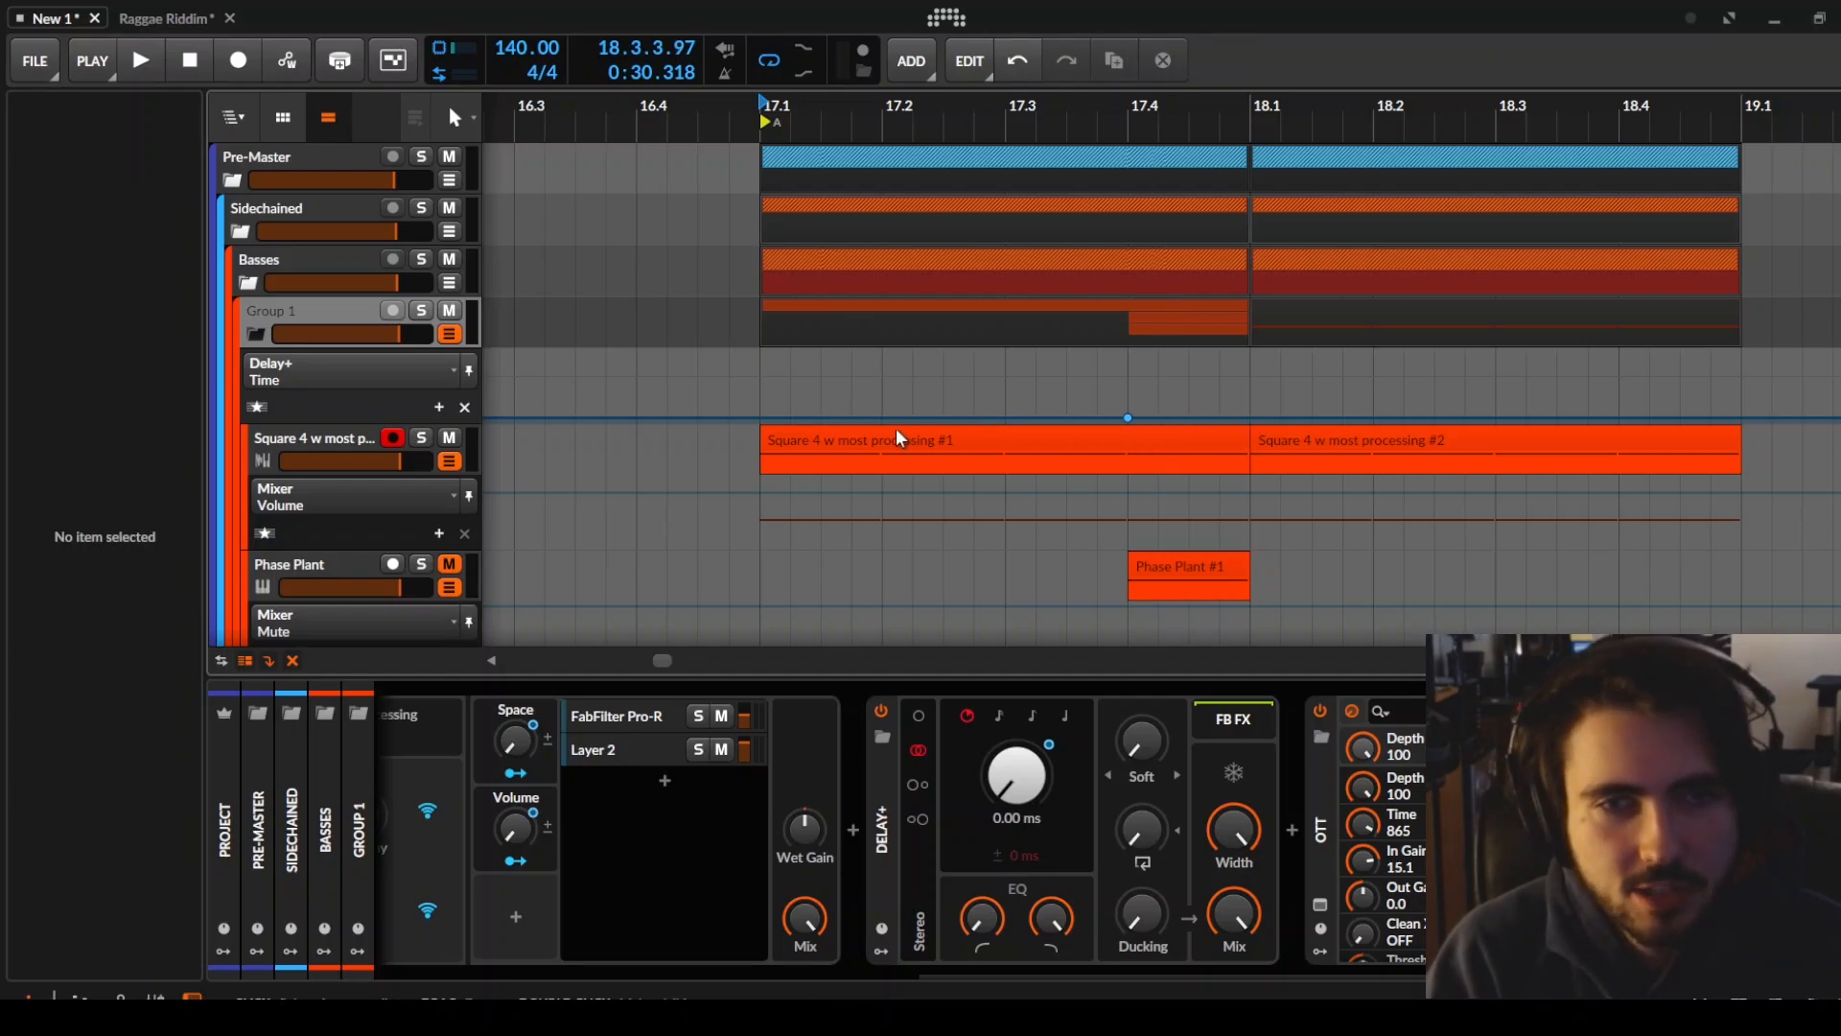
# Audition from 17.3.1 and reshape the delay time automation to jump up at 17.4.1 and ramp down to 18.1
pyautogui.press('space')
pyautogui.click(1005, 451)
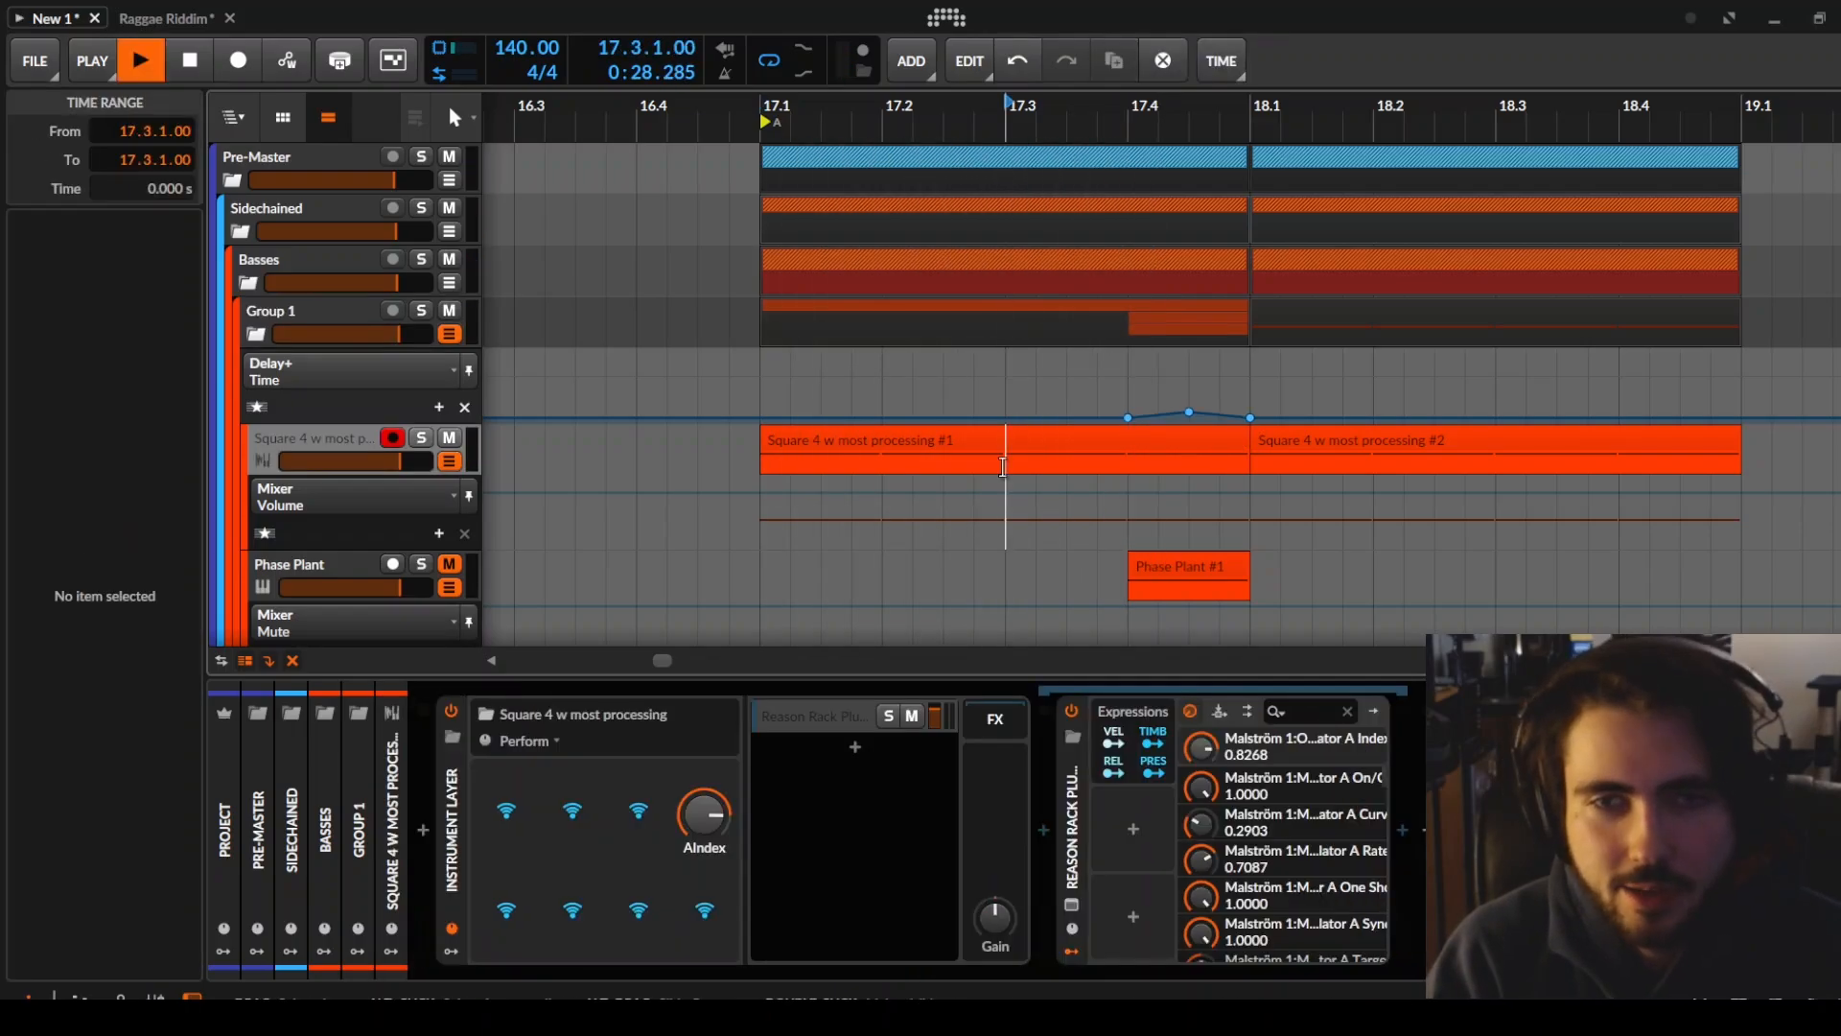
pyautogui.moveTo(1189, 411); pyautogui.dragTo(1128, 397)
pyautogui.press('space')
# Move Delay+ from Group 1 to the start of the Basses chain, before Pro-Q 3, and audition it
pyautogui.click(307, 313)
pyautogui.hscroll(8, 1105, 969)
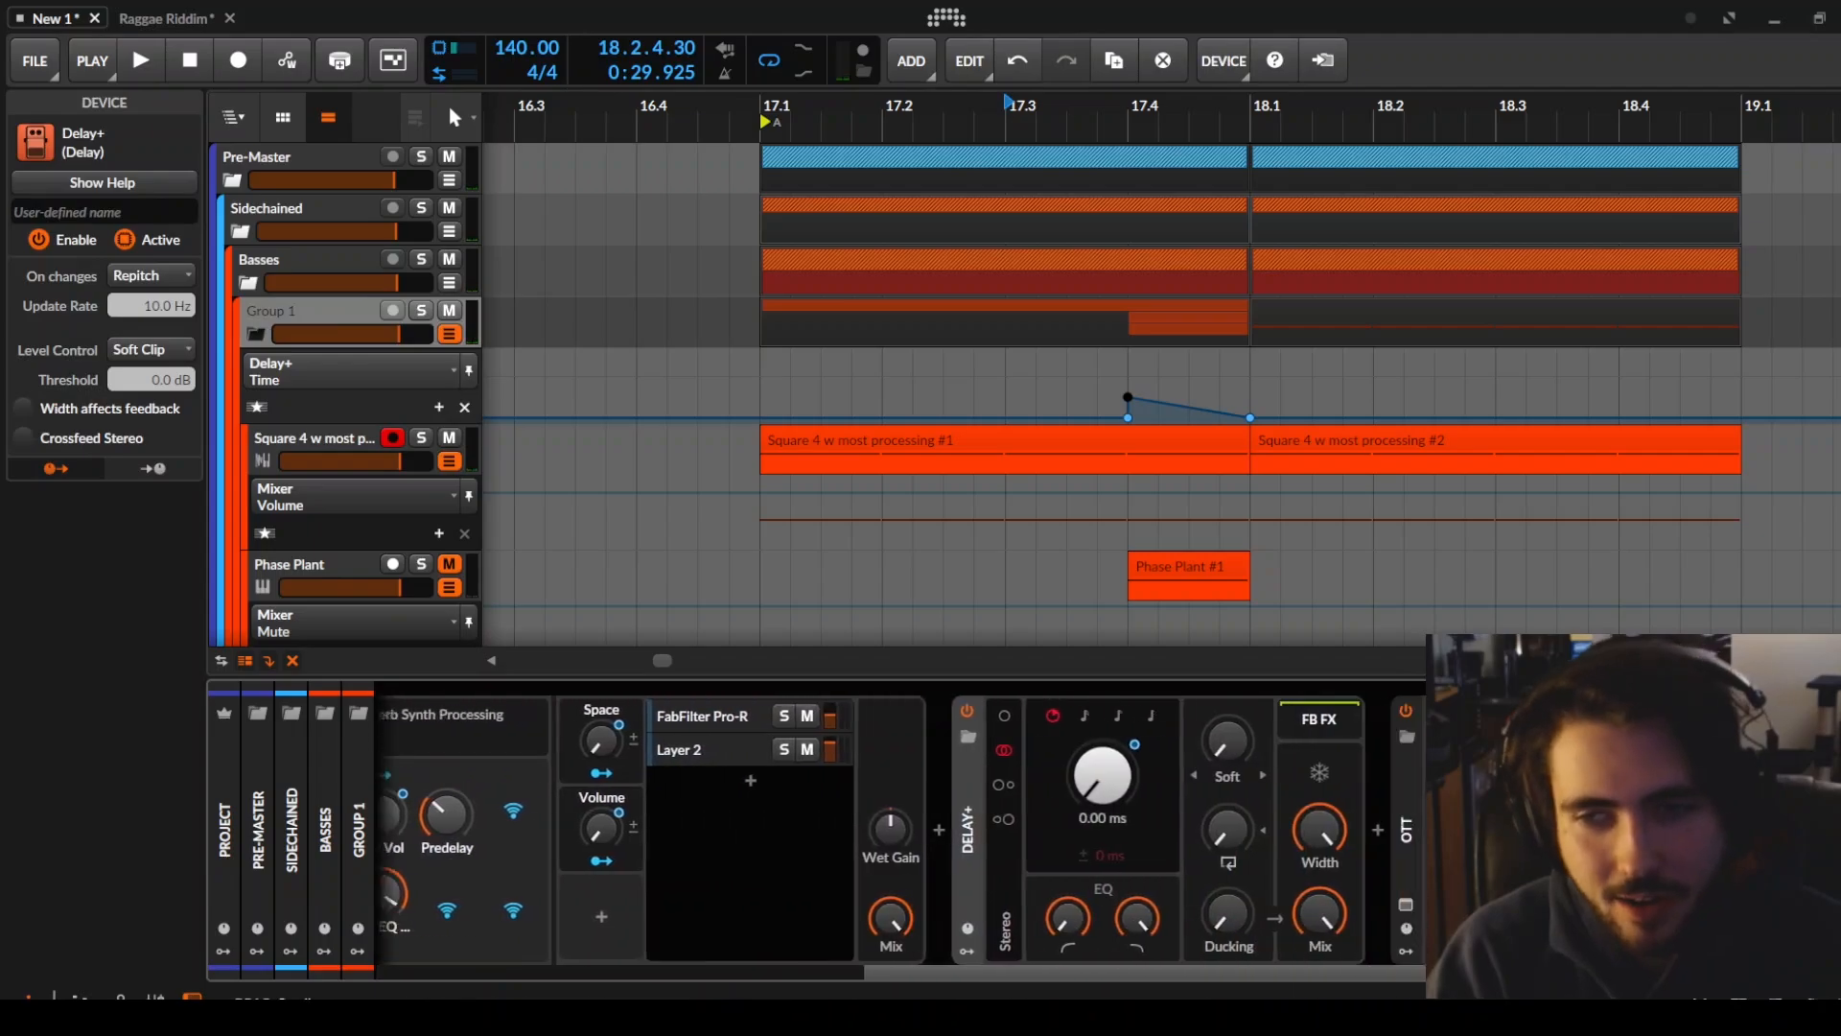
pyautogui.click(248, 271)
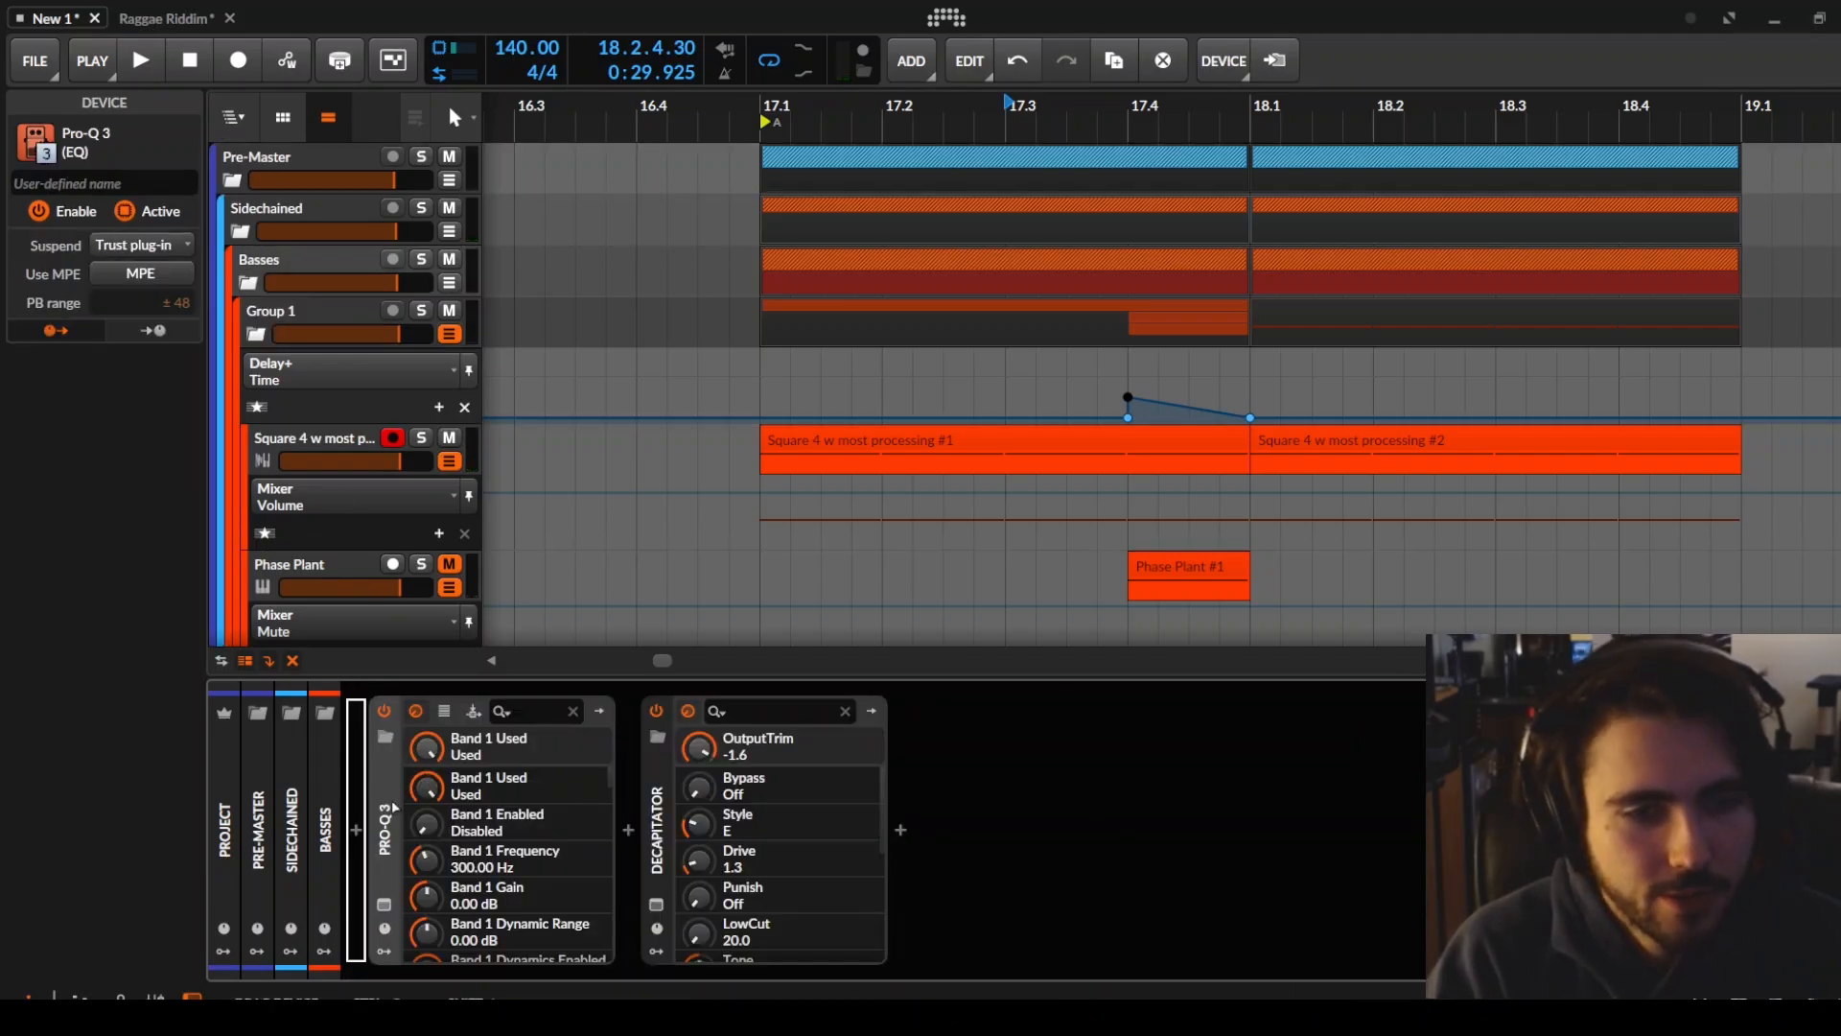
pyautogui.press('space')
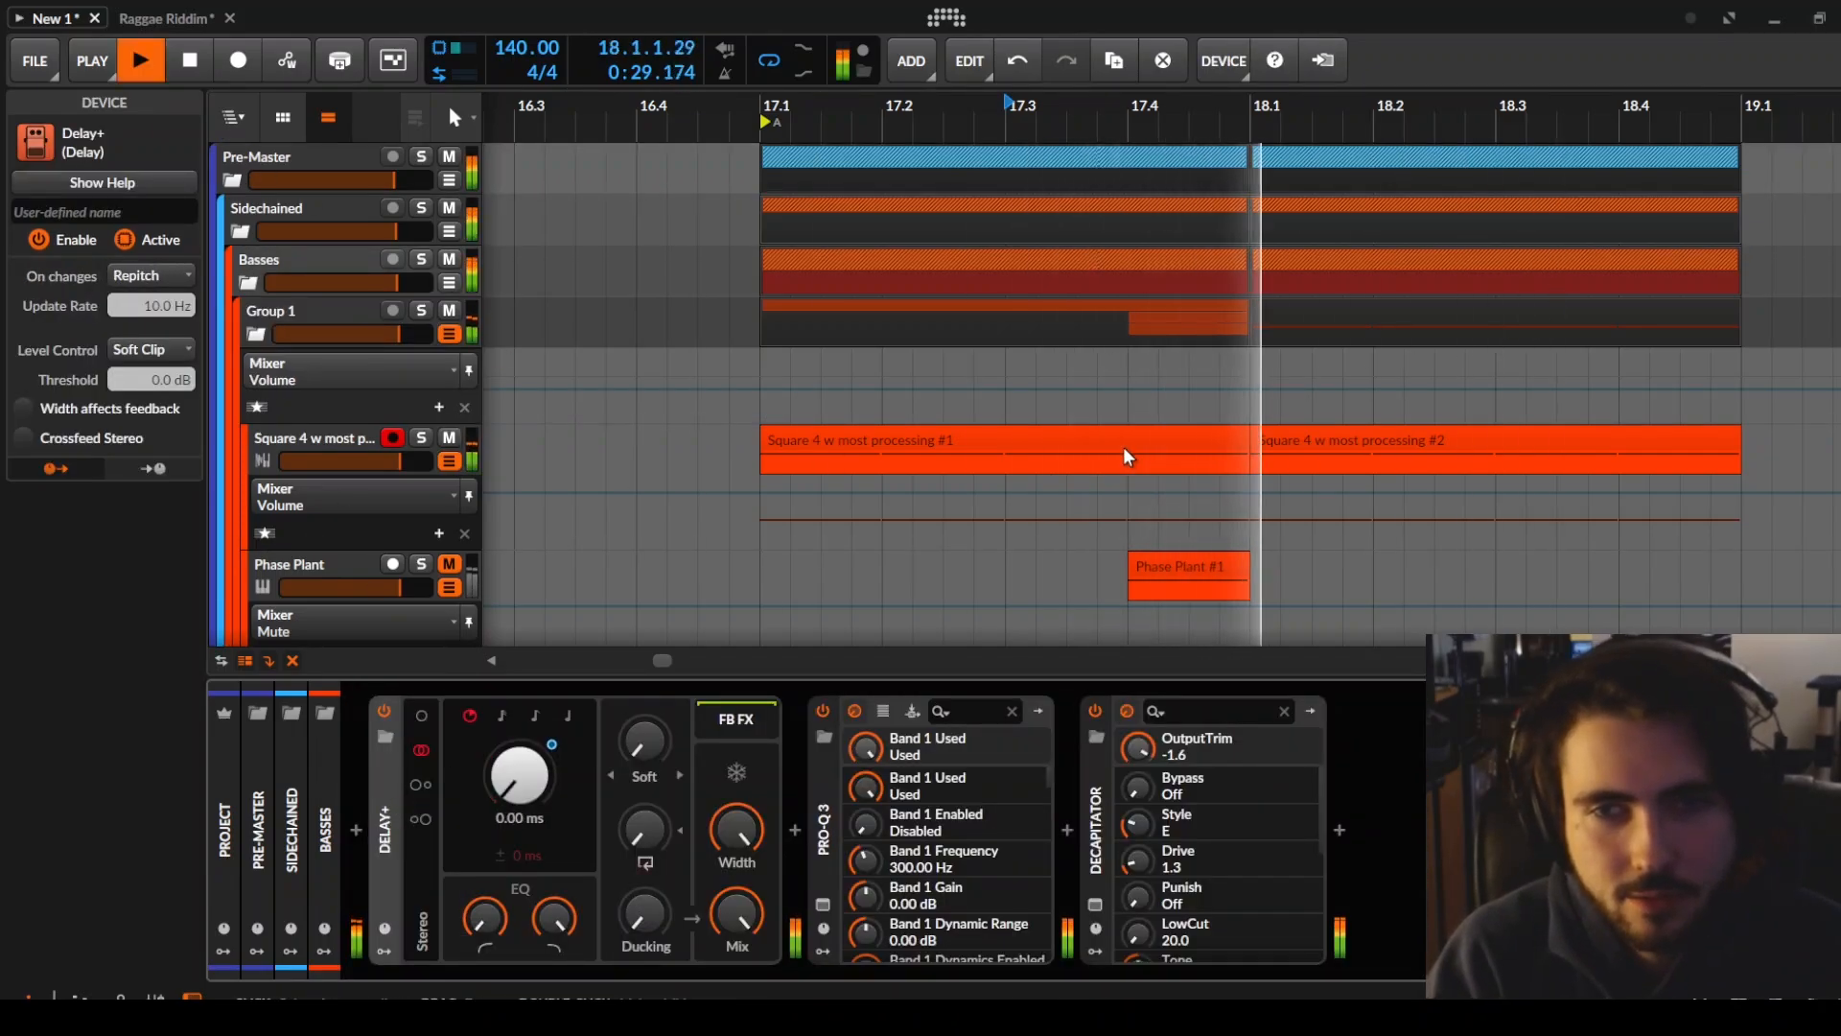
pyautogui.press('space')
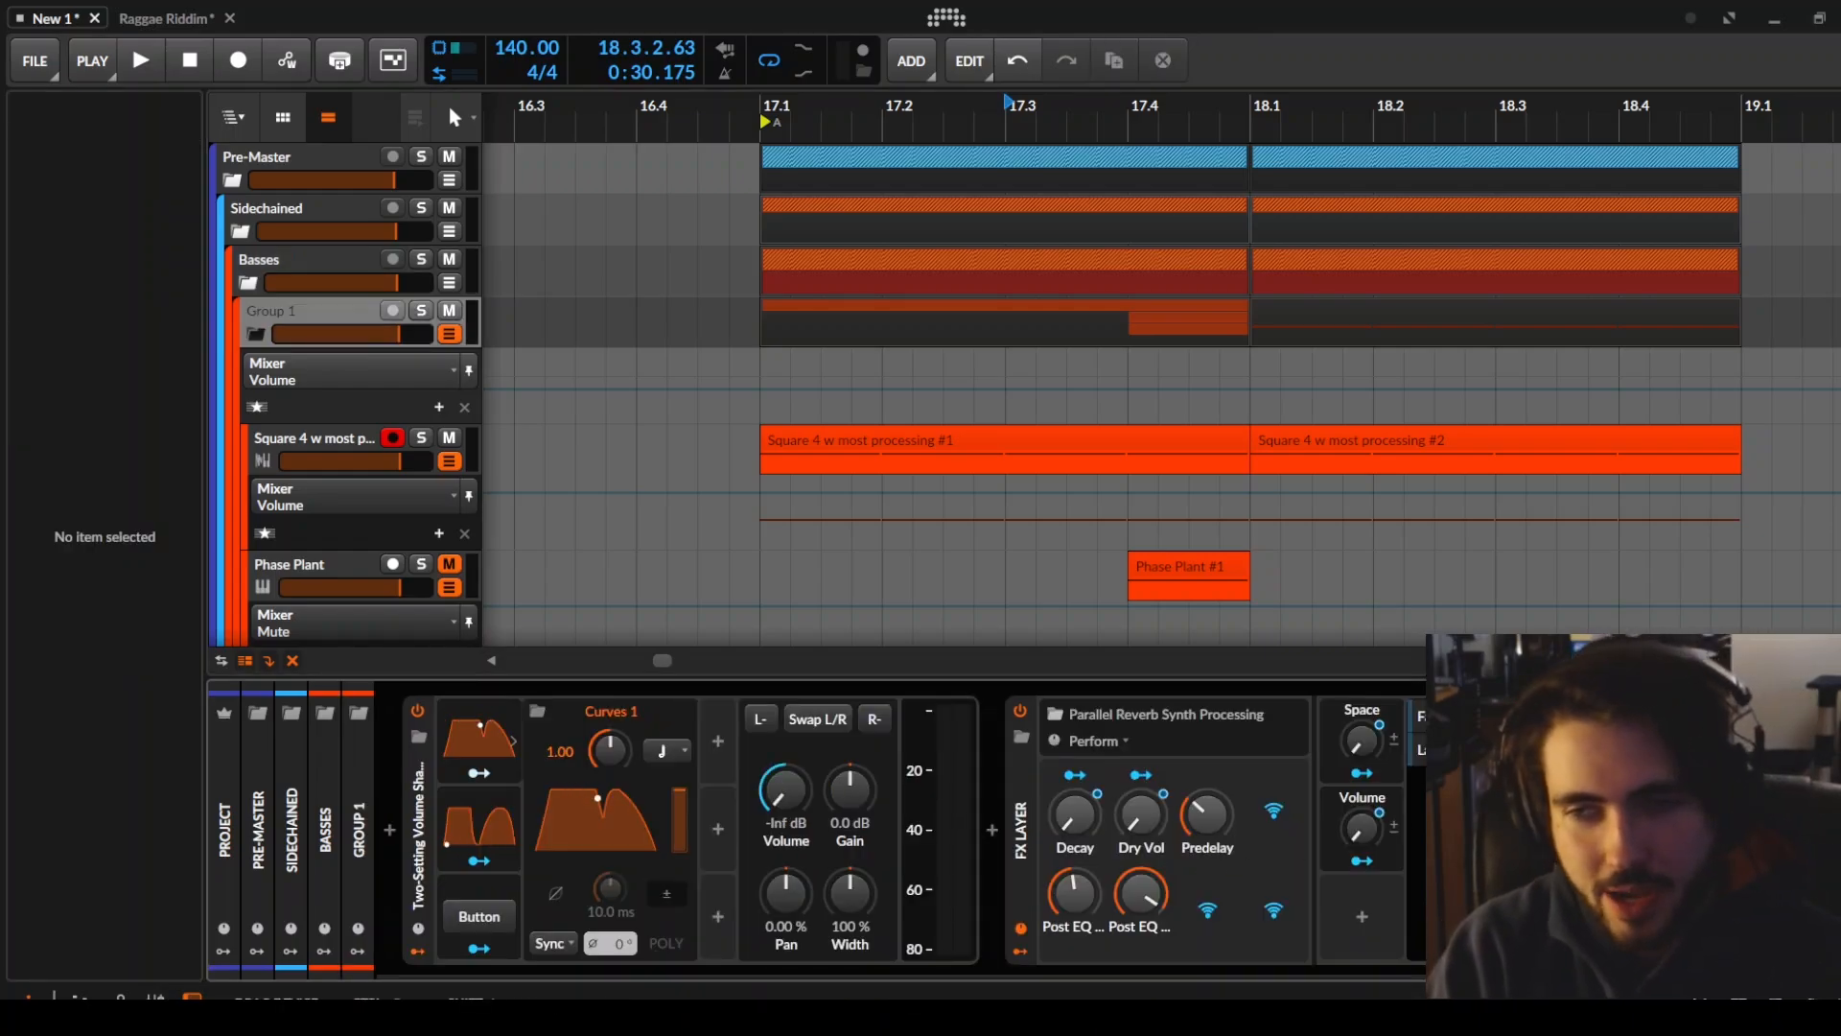
# Bring Delay+ into view between FX Layer and OTT in Group 1's chain and set its Mix to 33%
pyautogui.click(1232, 978)
pyautogui.click(1234, 980)
pyautogui.scroll(-8, 1344, 886)
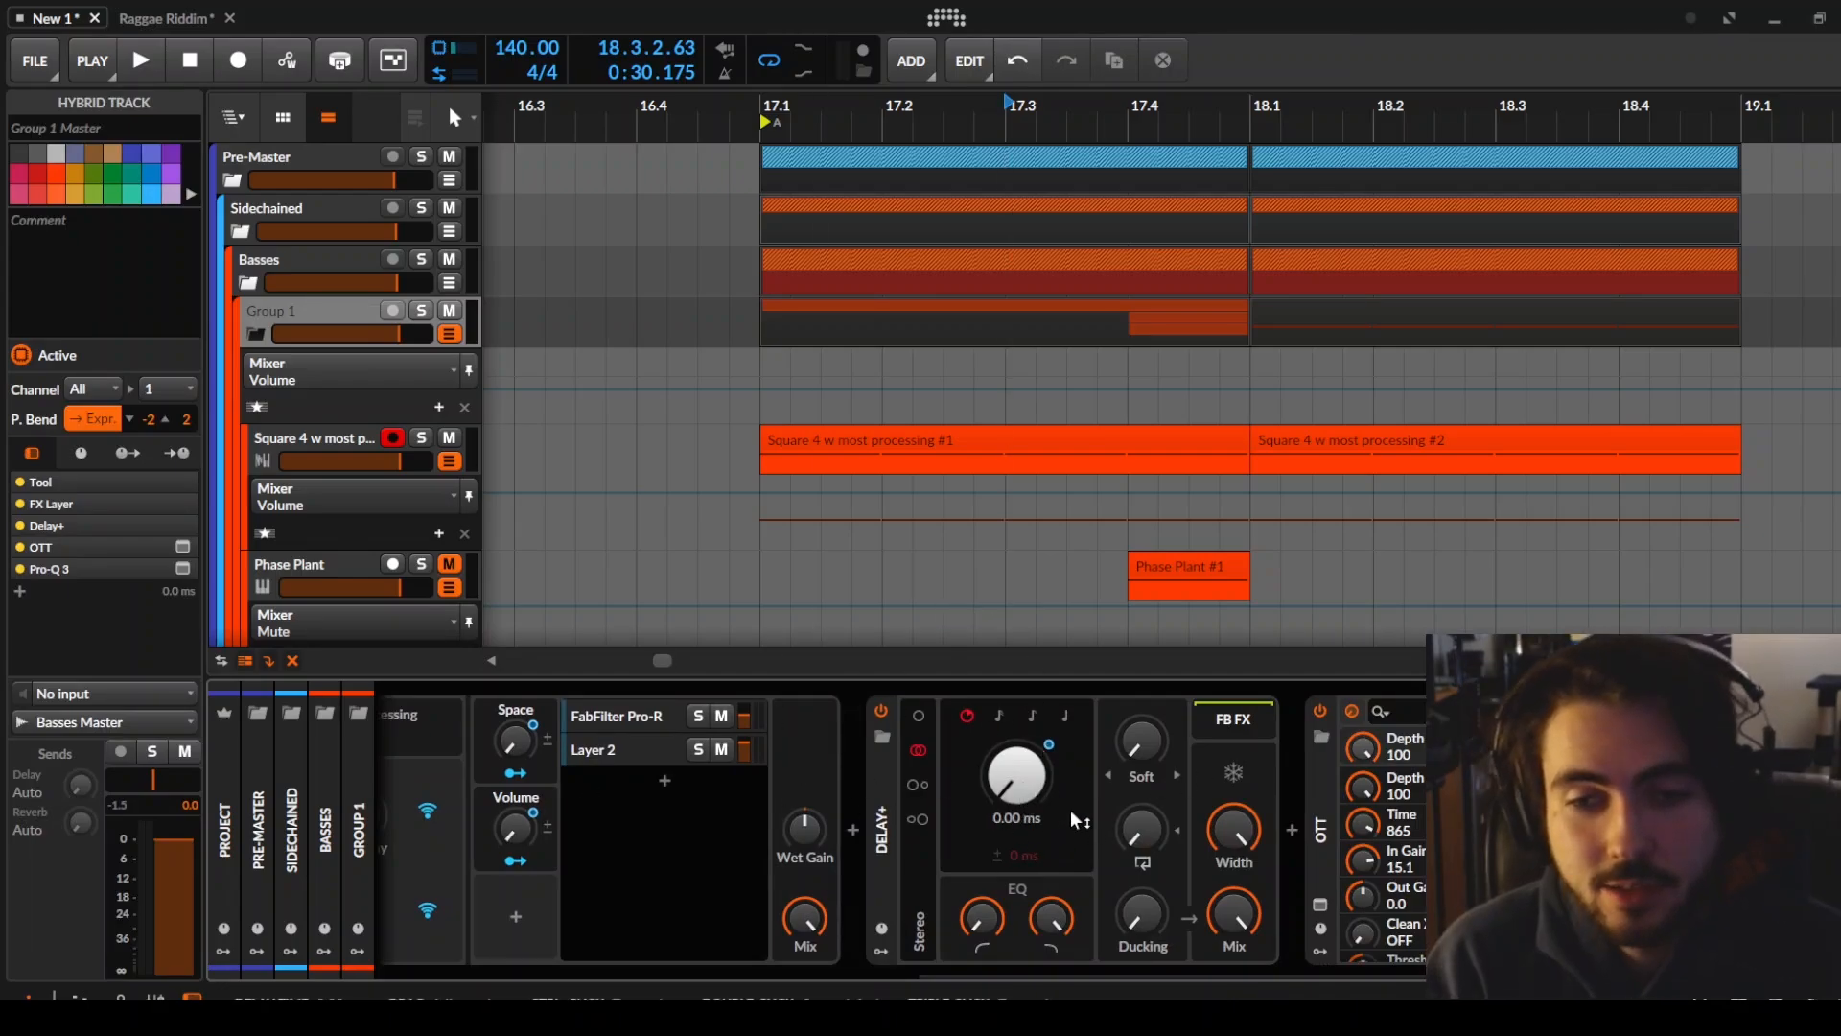
pyautogui.moveTo(1270, 924); pyautogui.dragTo(1271, 959)
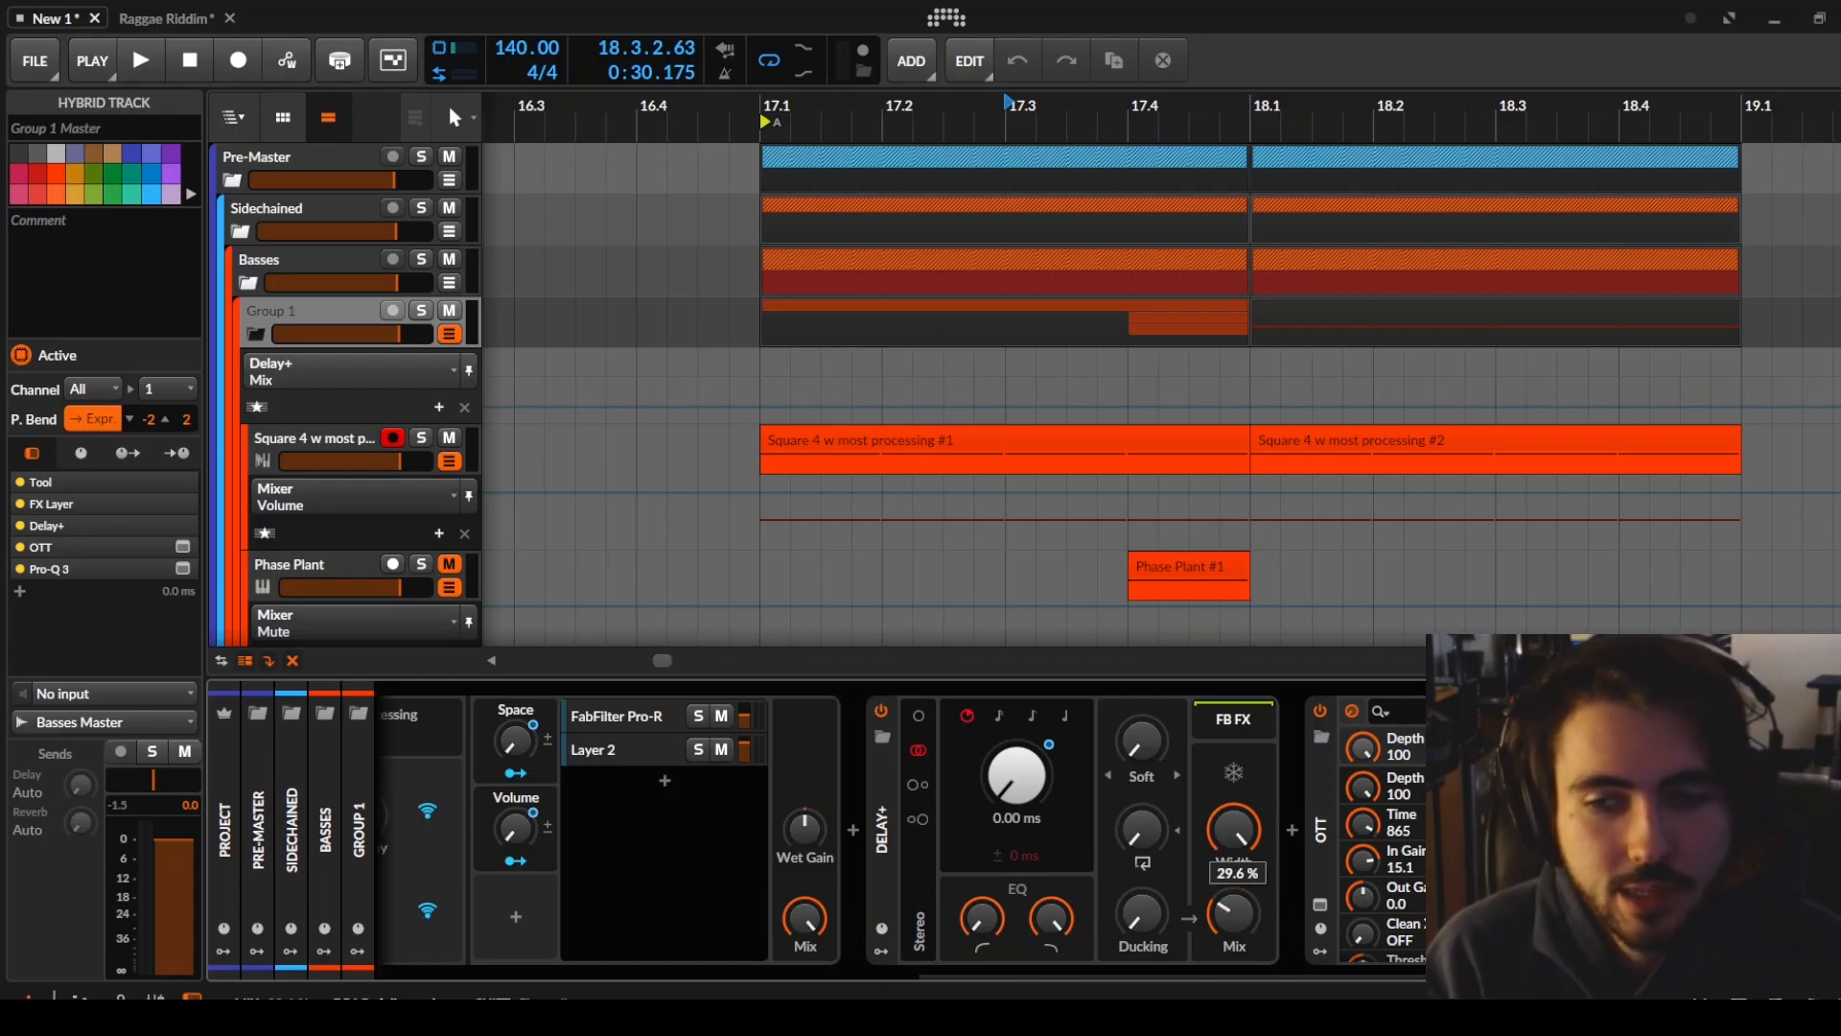
pyautogui.doubleClick(1249, 911)
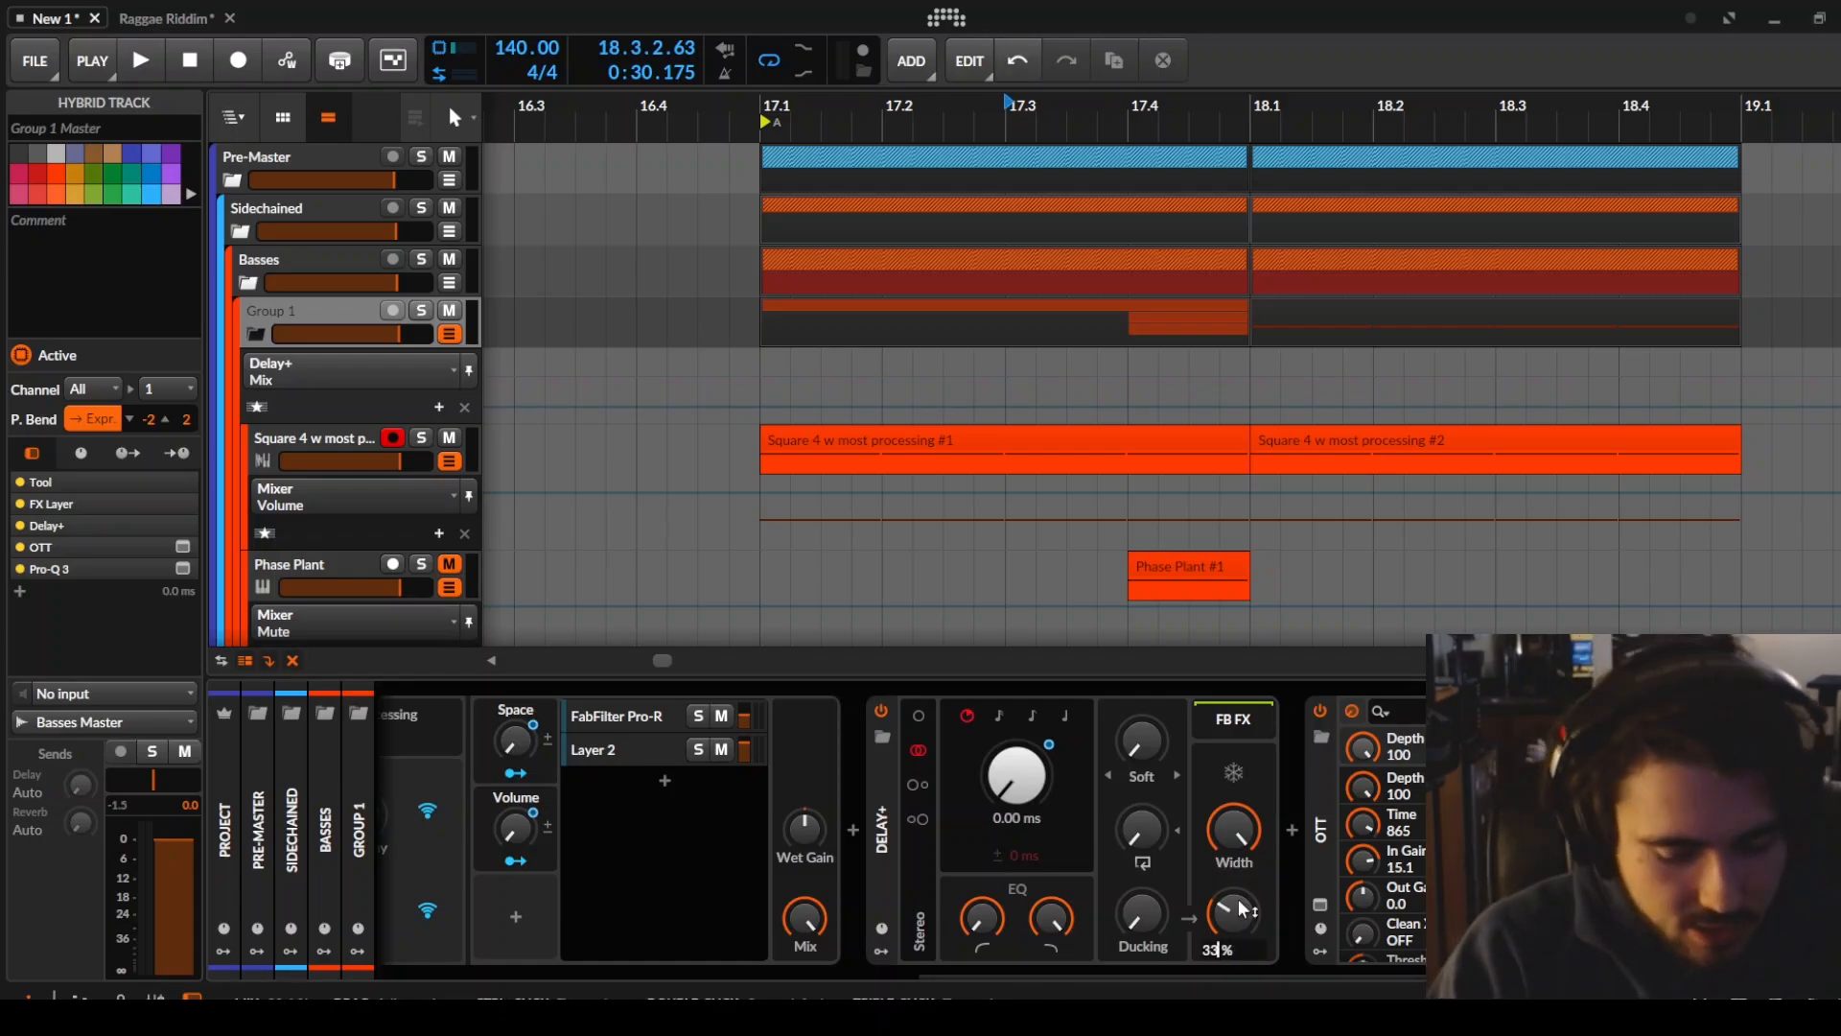
pyautogui.press('Return')
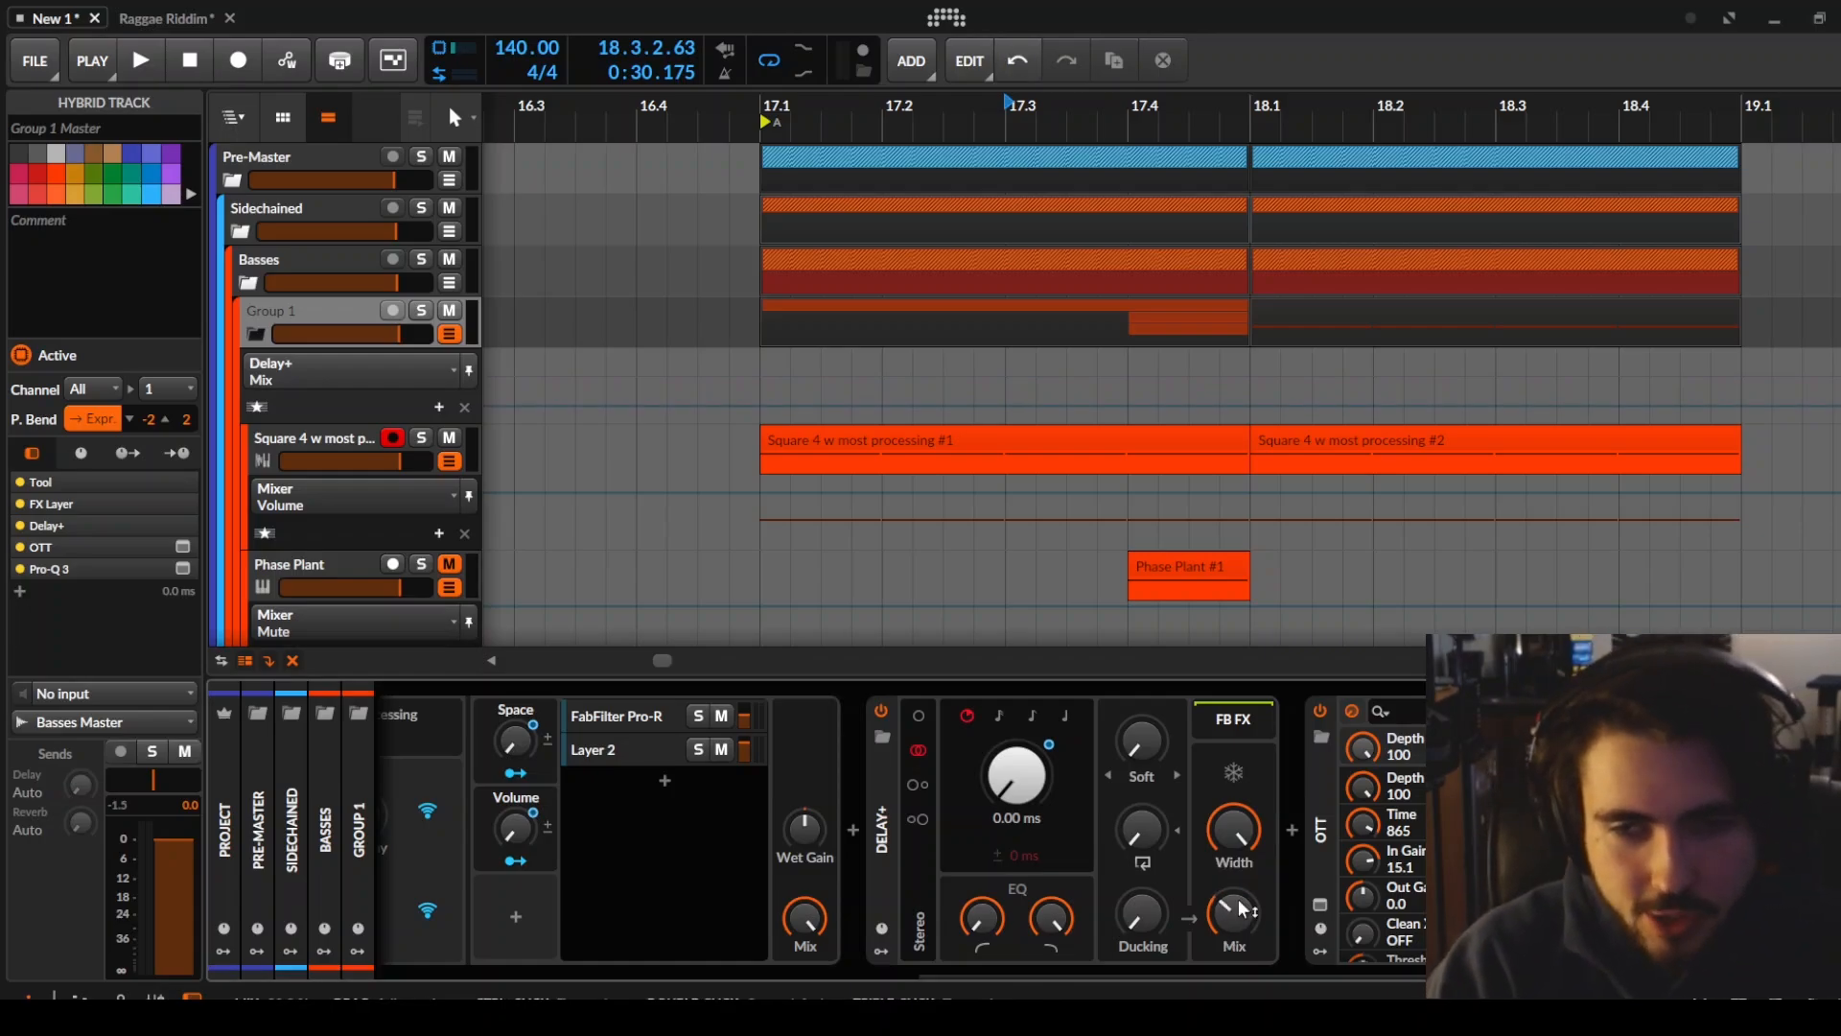
# Raise the Delay+ feedback slightly and adjust its low-cut and high-cut EQ filters
pyautogui.moveTo(1141, 836); pyautogui.dragTo(1144, 830)
pyautogui.doubleClick(1143, 841)
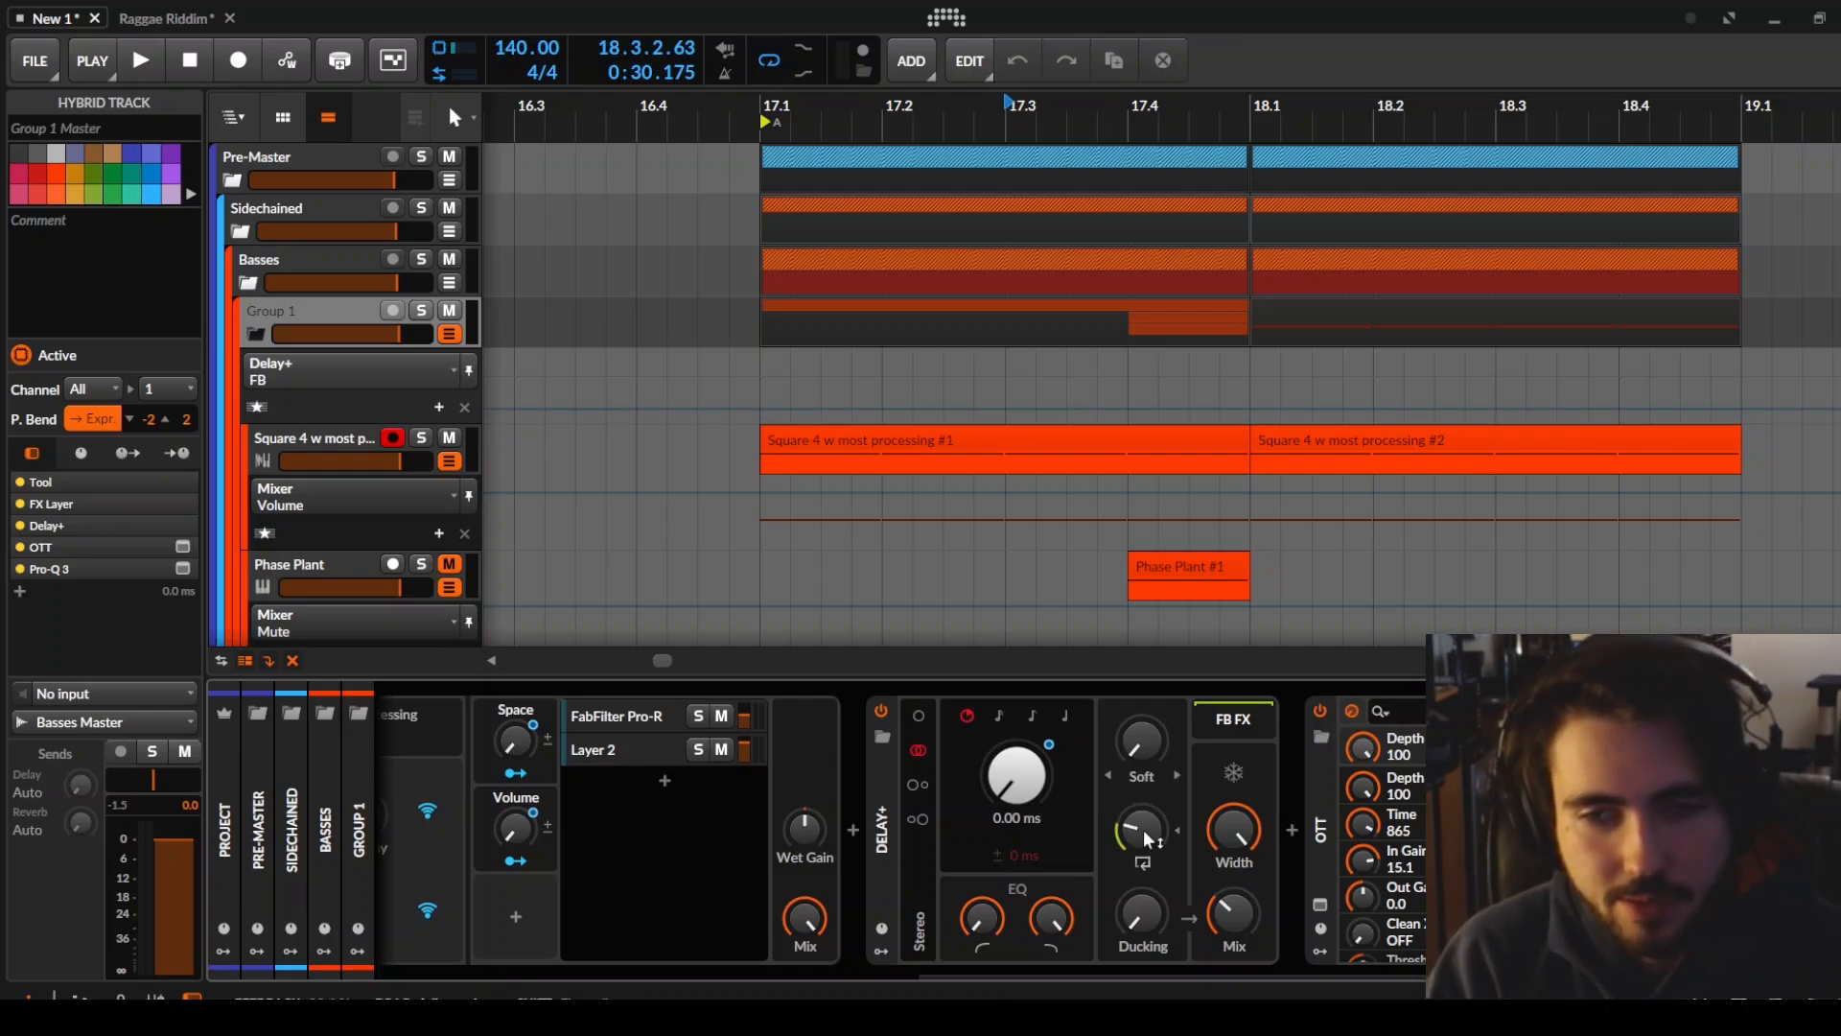
pyautogui.moveTo(993, 921); pyautogui.dragTo(1045, 944)
pyautogui.moveTo(987, 921); pyautogui.dragTo(988, 909)
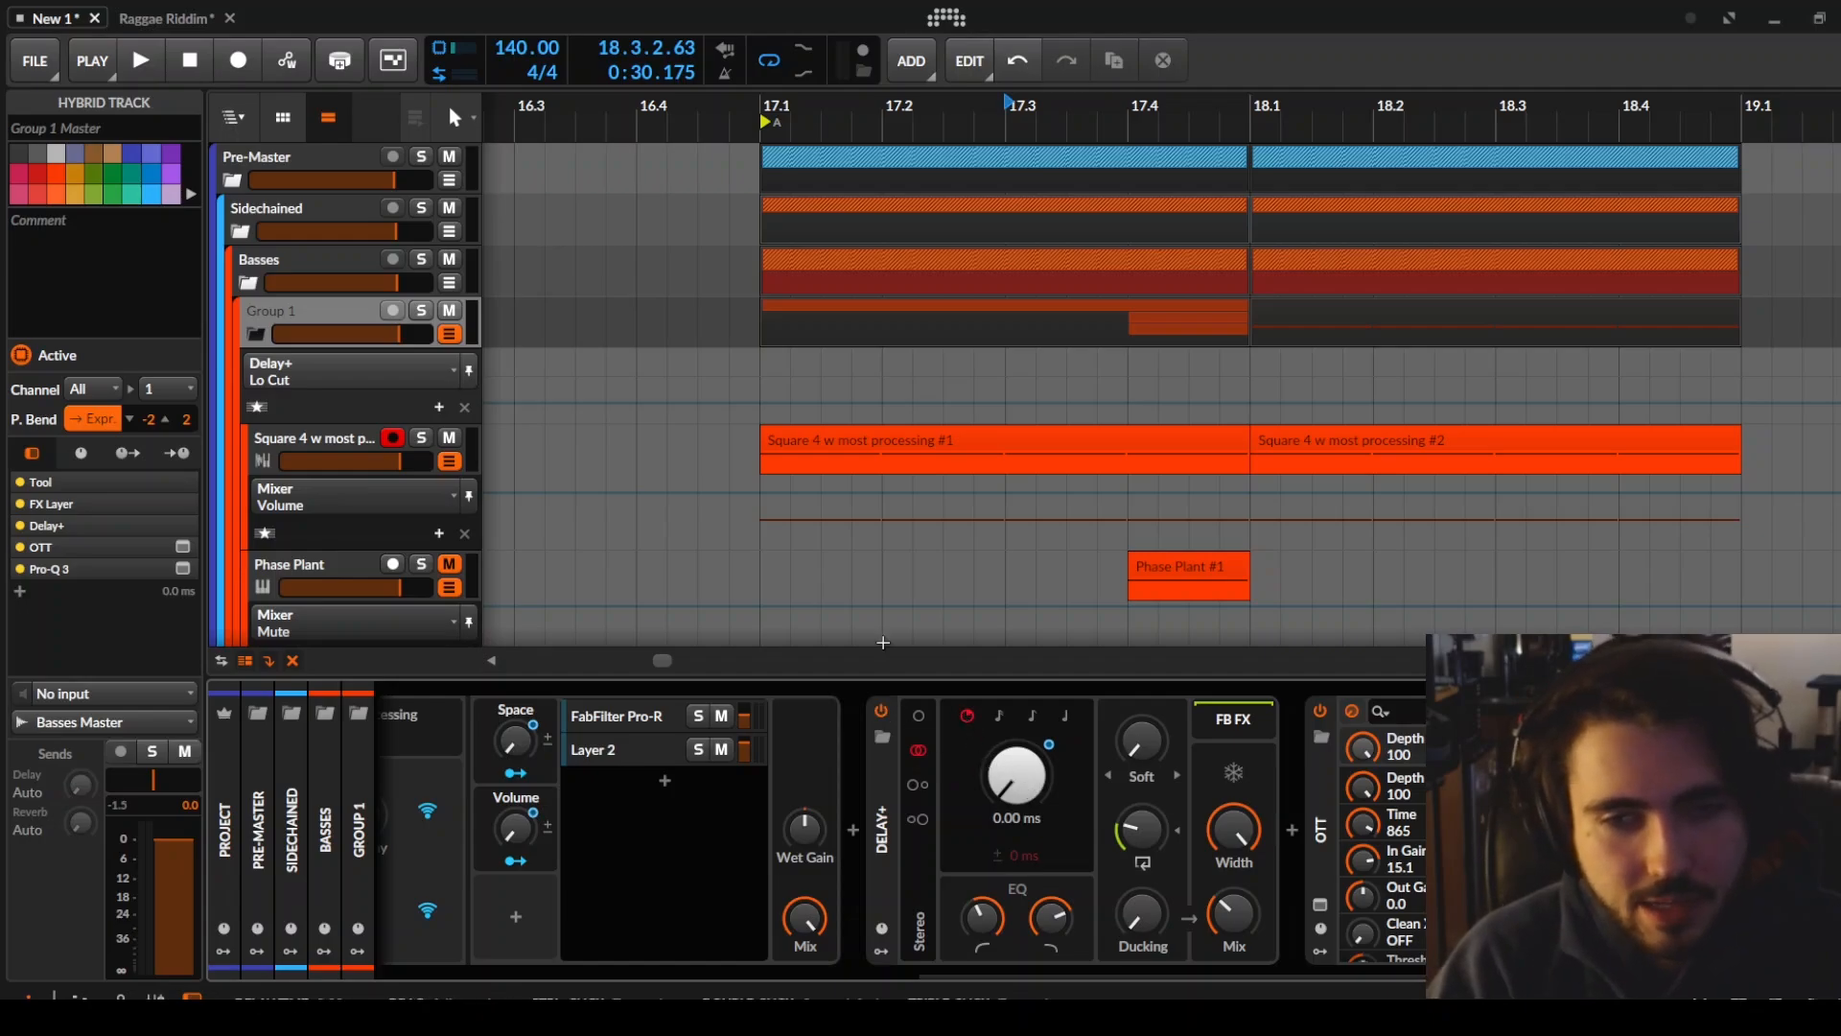
# Show Delay+ Time in Group 1's automation lane and reshape it into one ramp from about 325 ms at 17.1 down to 19.1
pyautogui.click(337, 370)
pyautogui.click(316, 479)
pyautogui.doubleClick(1129, 398)
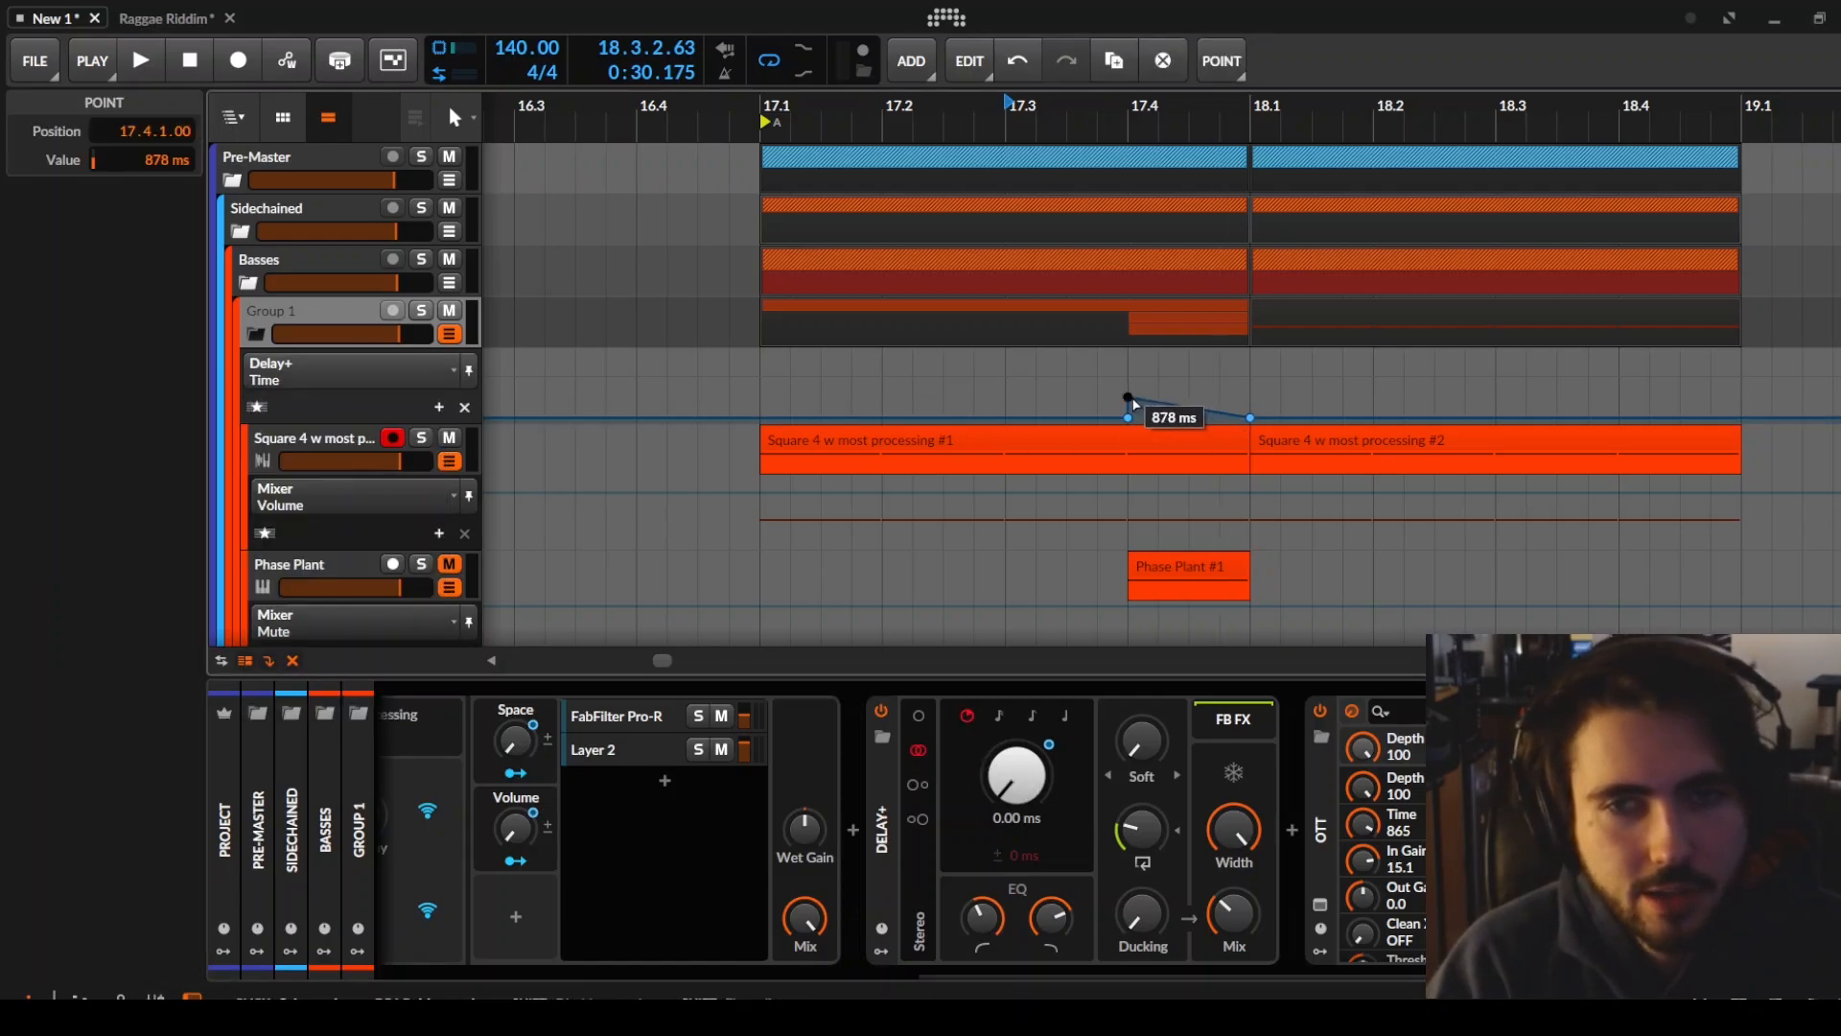
pyautogui.moveTo(1128, 418); pyautogui.dragTo(760, 405)
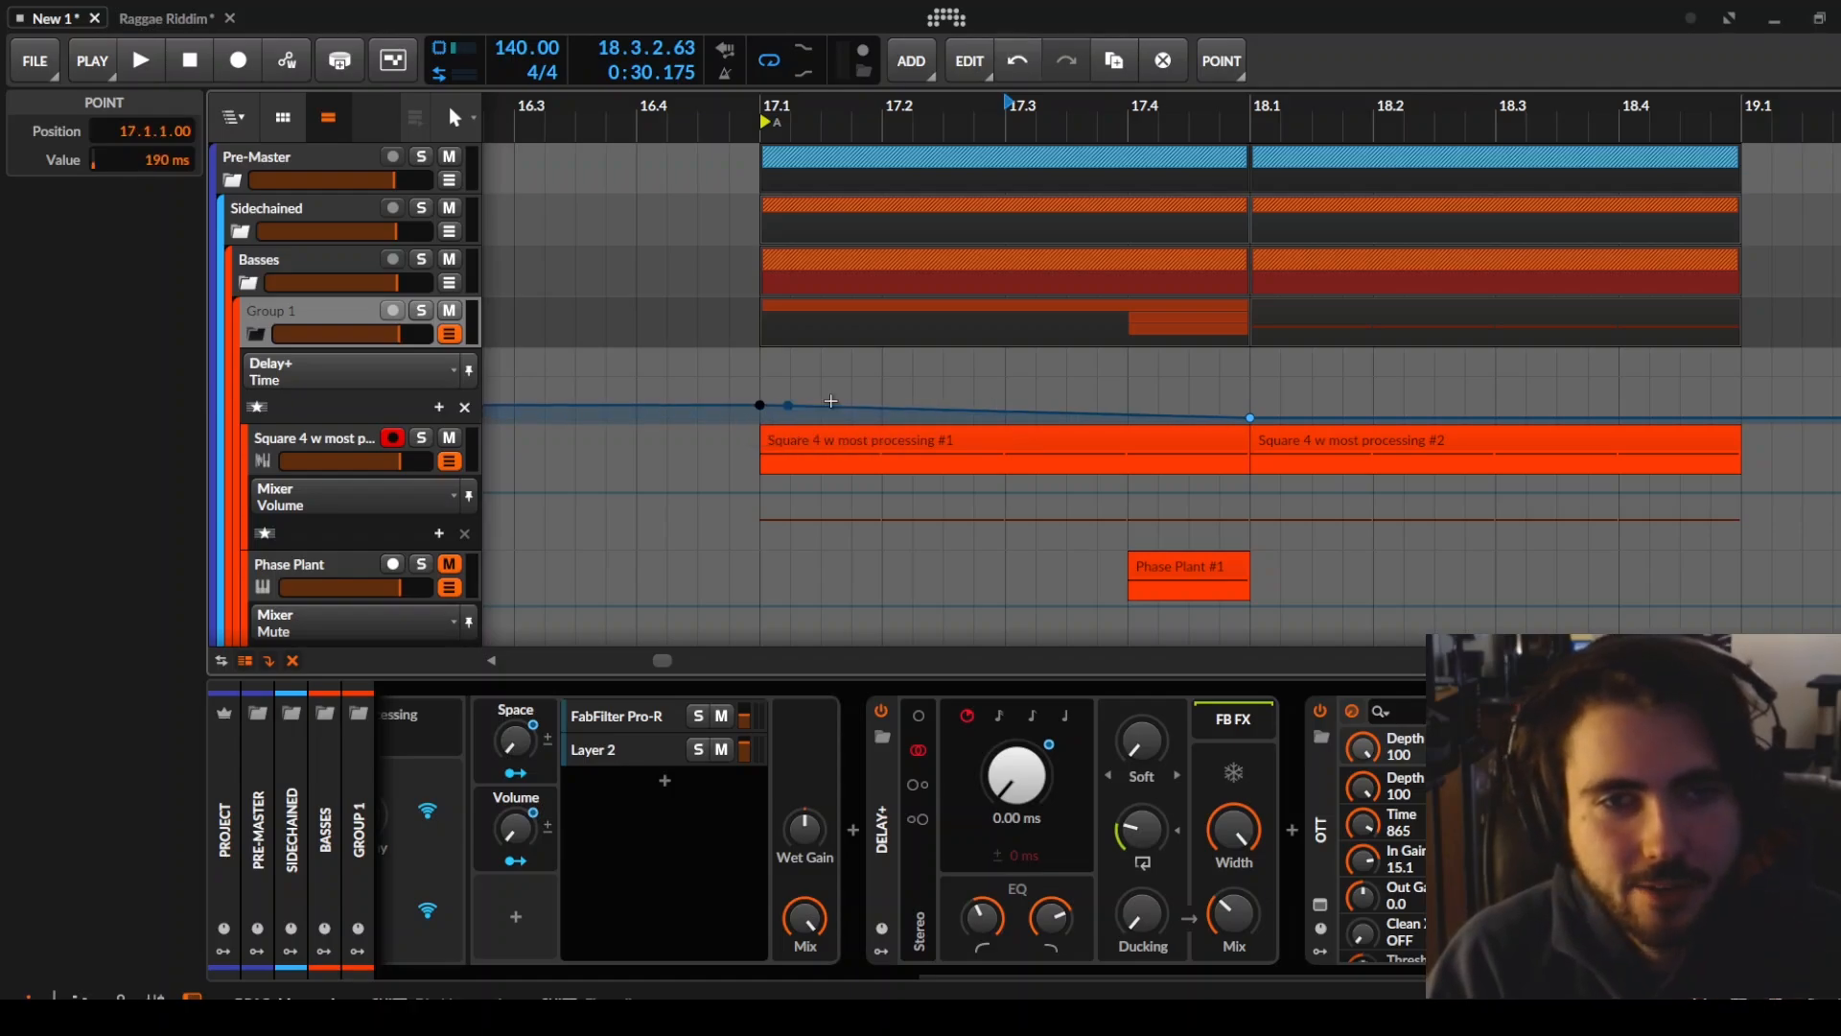
pyautogui.moveTo(1249, 417); pyautogui.dragTo(1618, 417)
pyautogui.moveTo(1618, 417); pyautogui.dragTo(1742, 418)
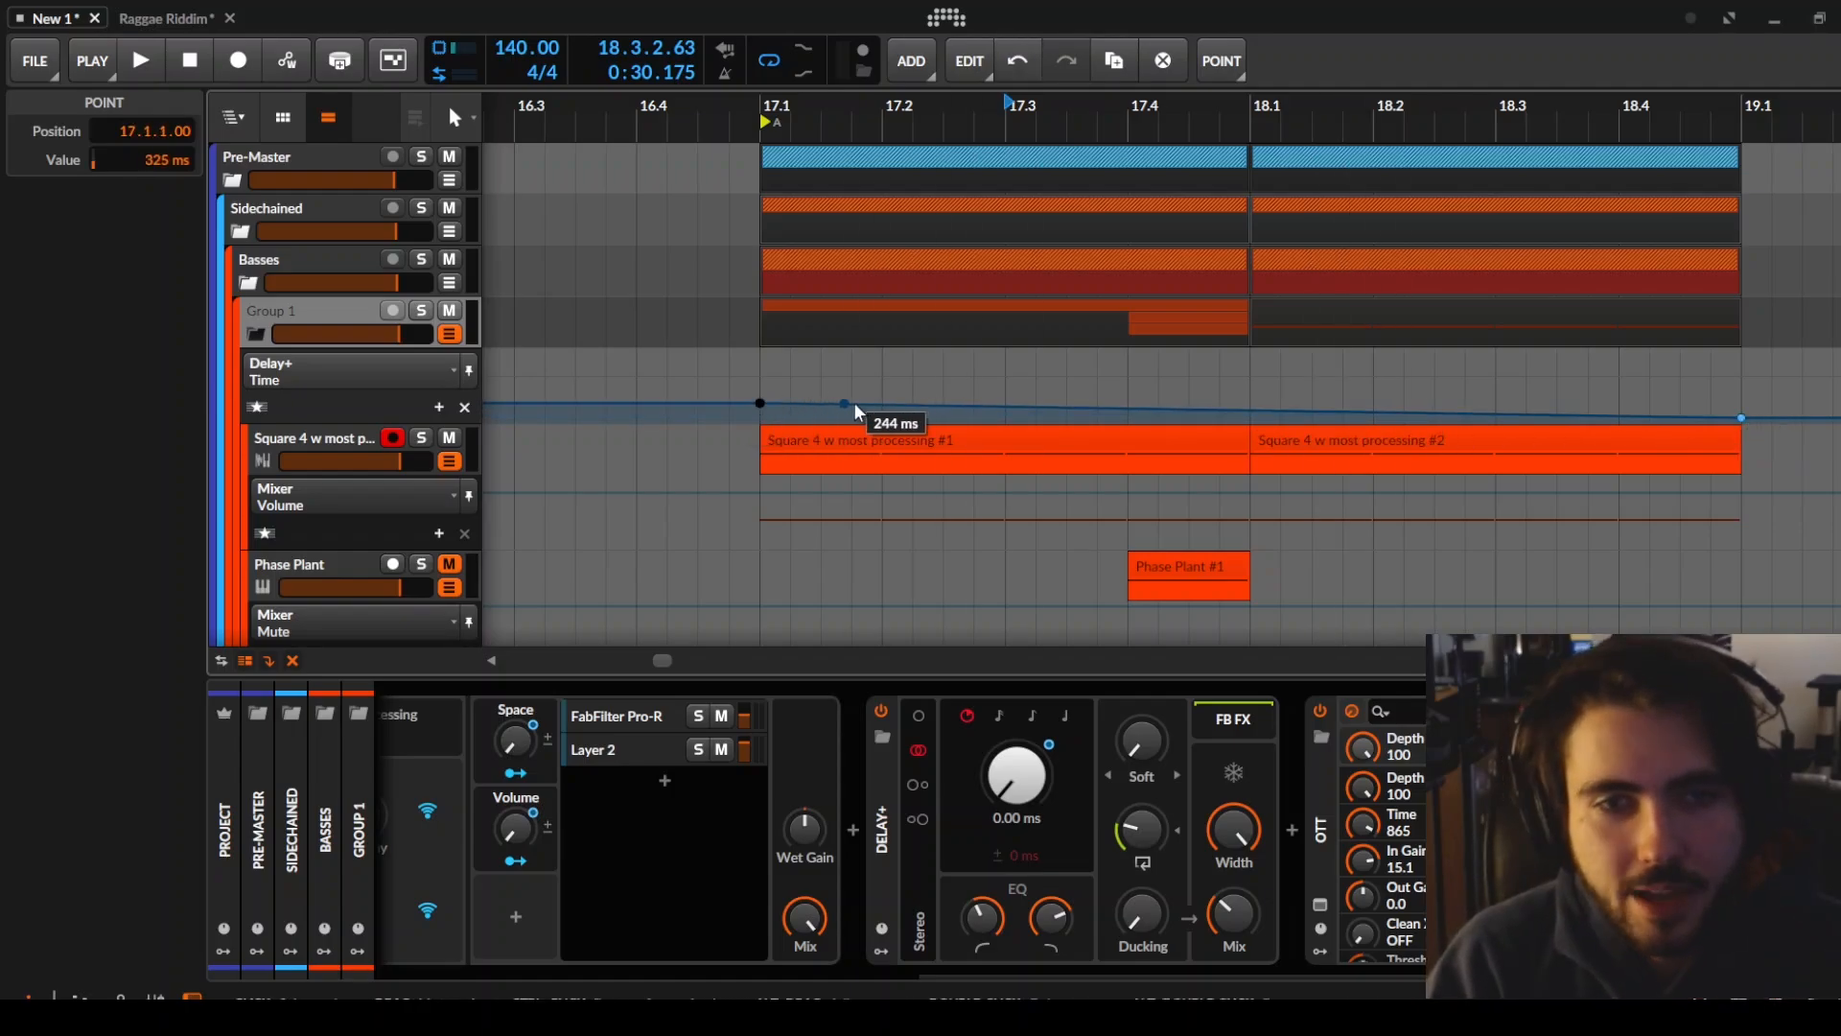
pyautogui.moveTo(894, 403); pyautogui.dragTo(894, 387)
# Audition the ramp from 17.1 and raise the delay time point at 19.1 to about 9 ms
pyautogui.click(936, 436)
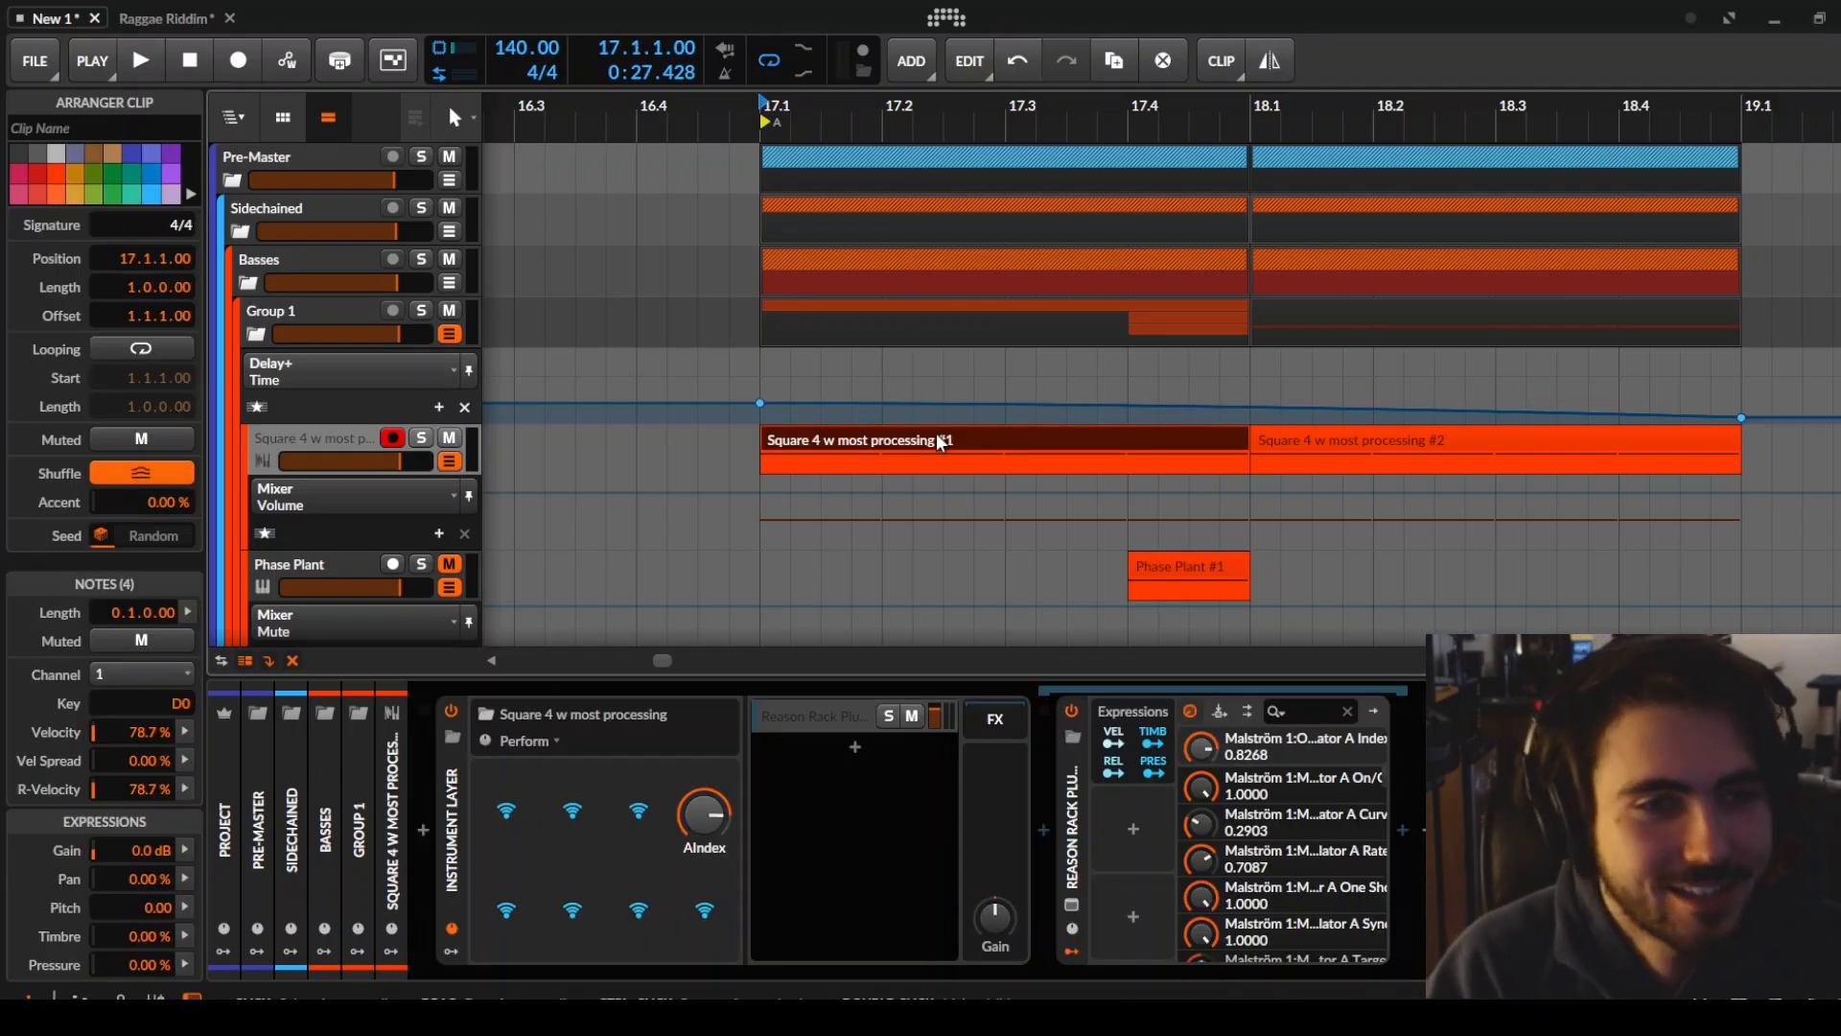
pyautogui.moveTo(758, 403)
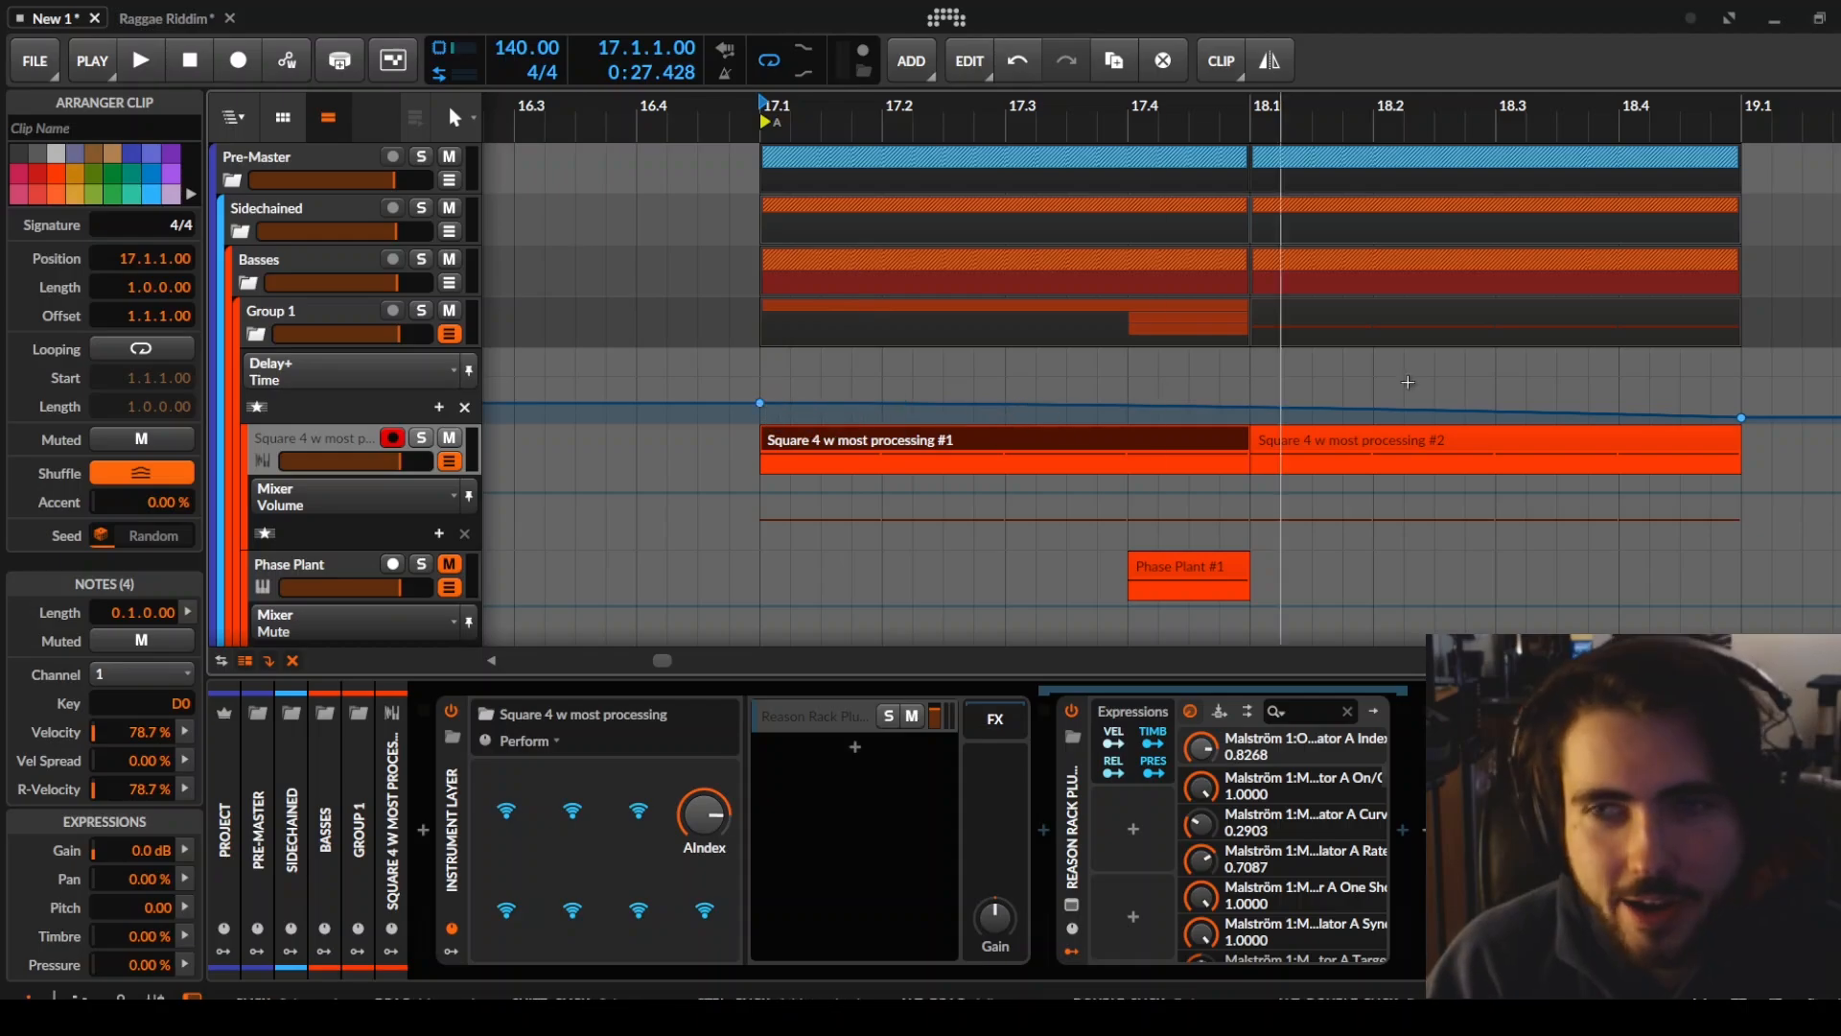
pyautogui.click(1740, 417)
pyautogui.moveTo(1740, 417); pyautogui.dragTo(1740, 412)
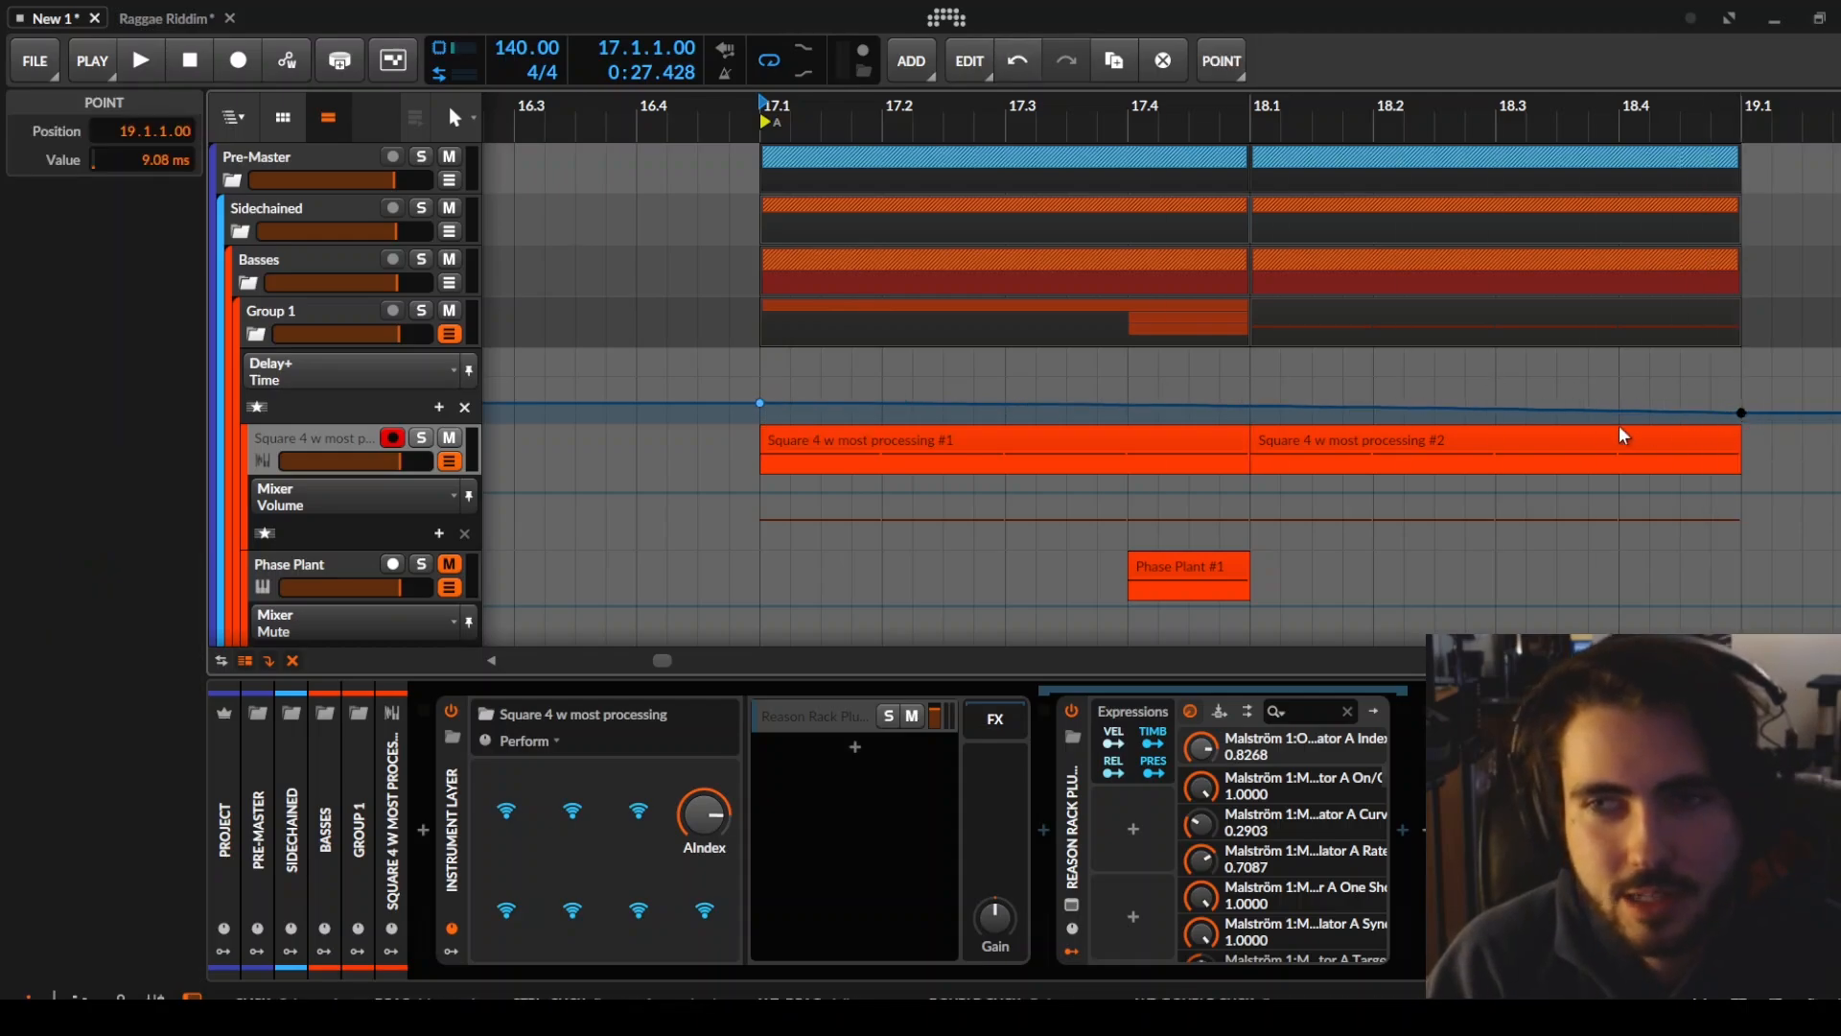
# Audition the ramp from 17.1 again and set the delay time point at 19.1 to about 5.6 ms
pyautogui.click(982, 432)
pyautogui.press('space')
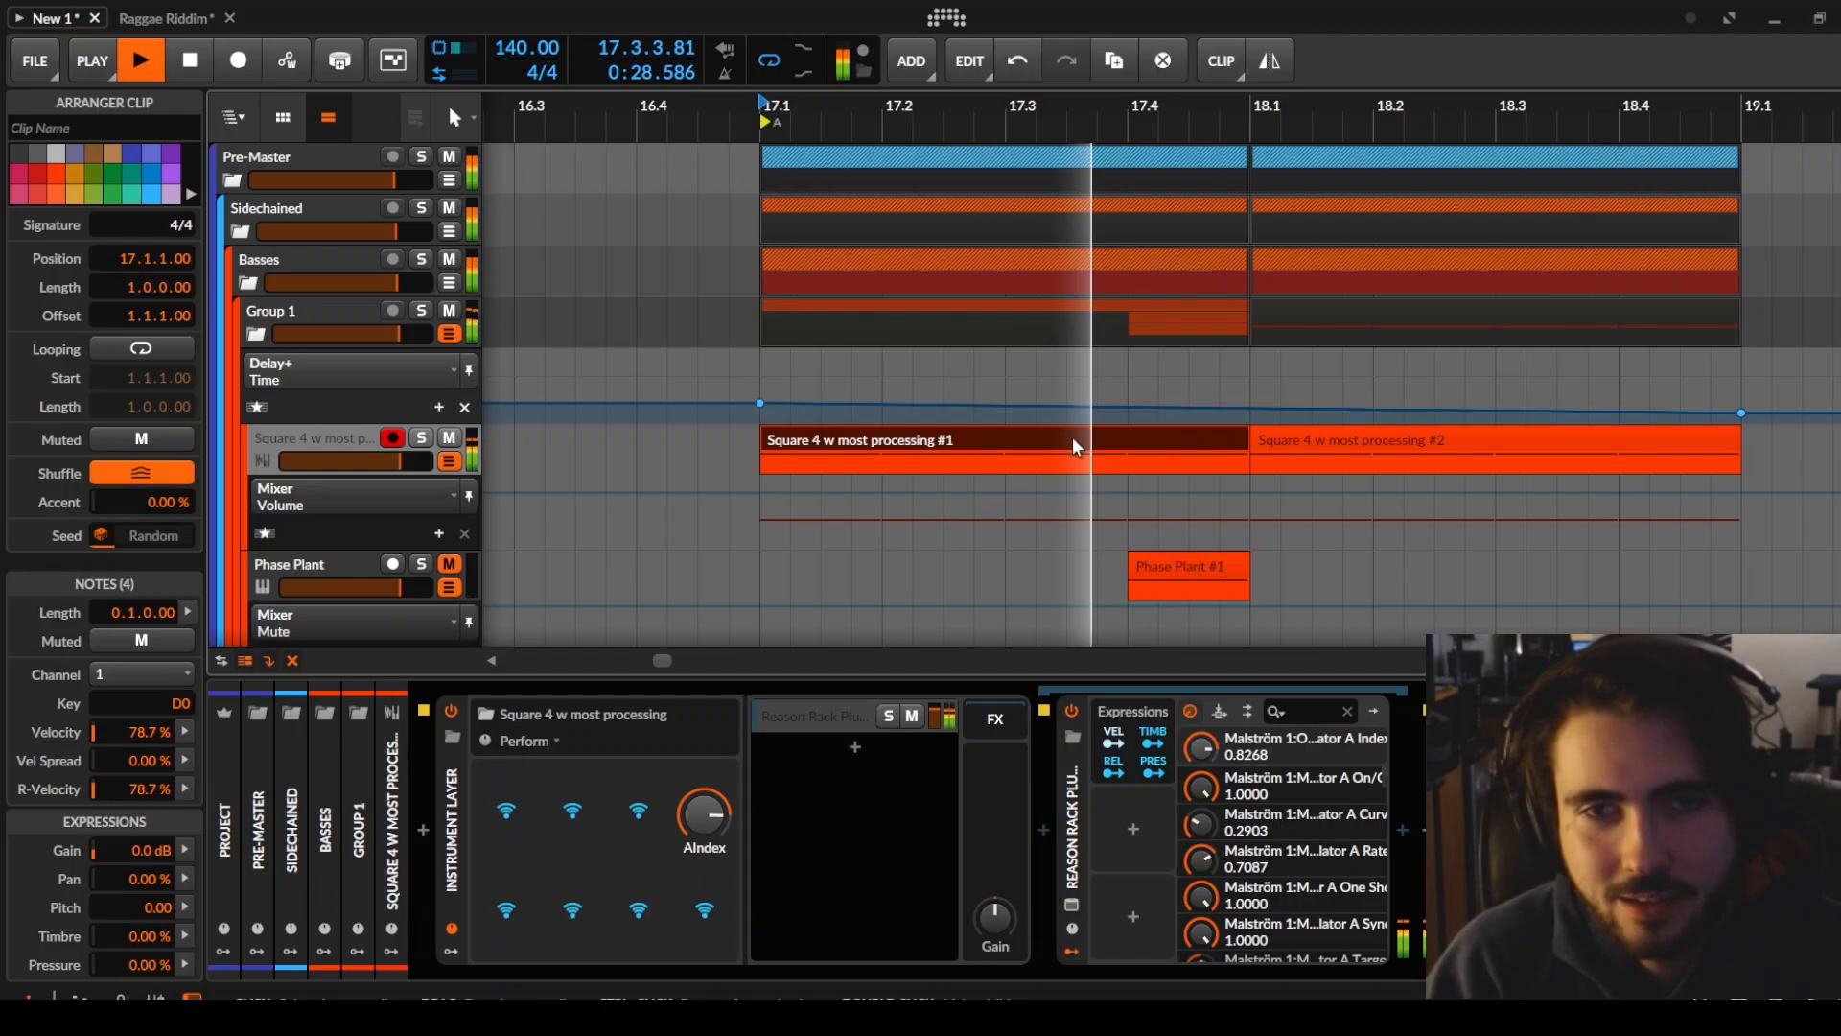
pyautogui.click(296, 320)
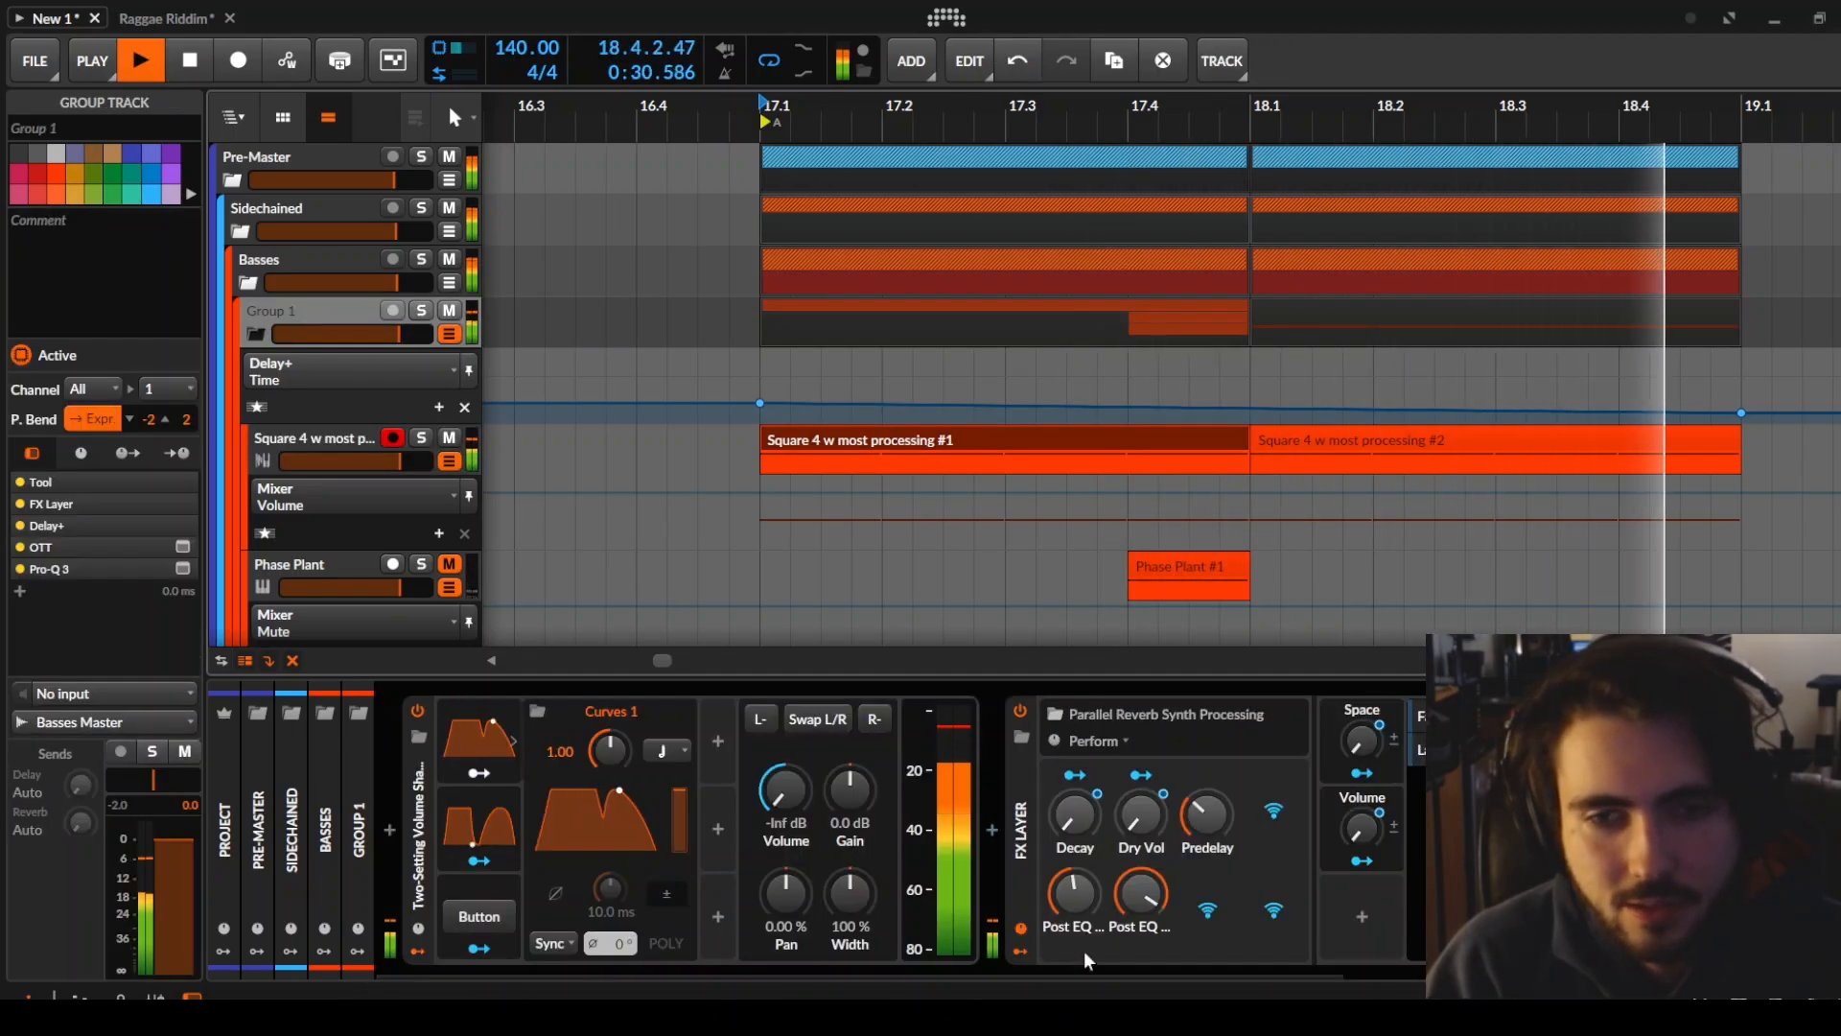
pyautogui.press('space')
pyautogui.moveTo(1070, 969); pyautogui.dragTo(1335, 963)
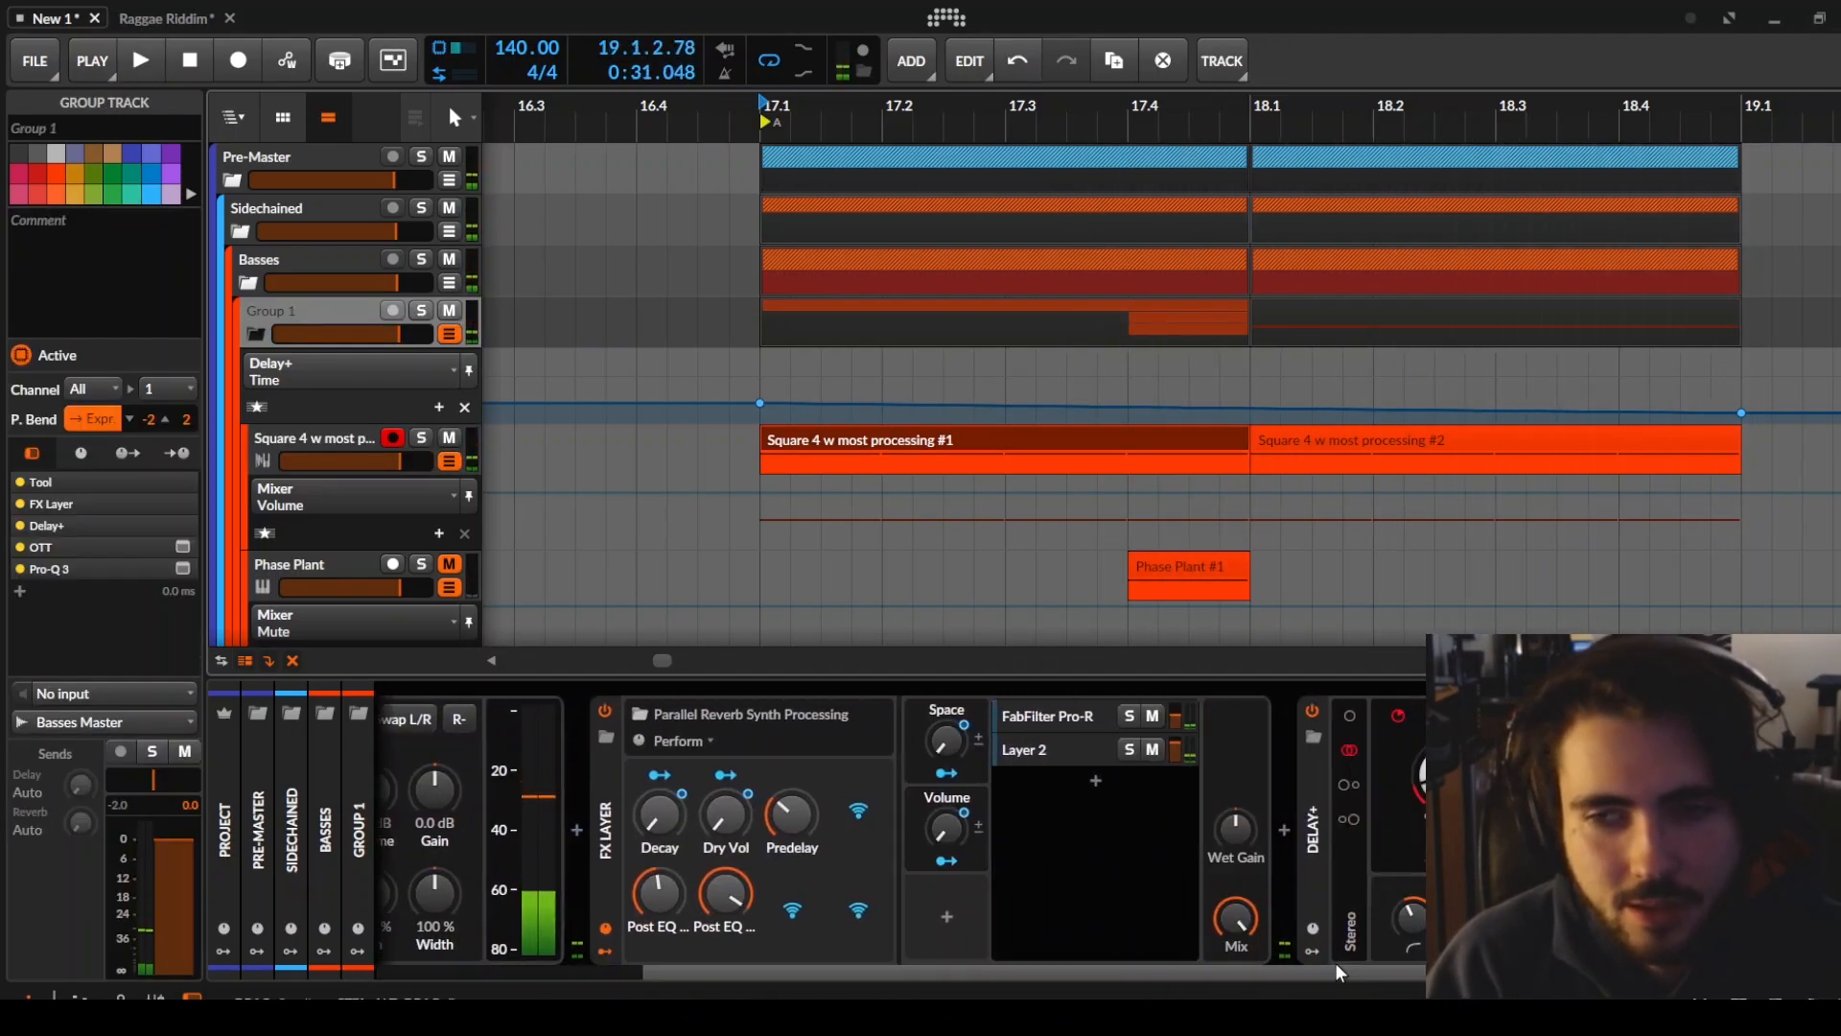
pyautogui.click(1742, 413)
pyautogui.moveTo(1745, 419); pyautogui.dragTo(1742, 414)
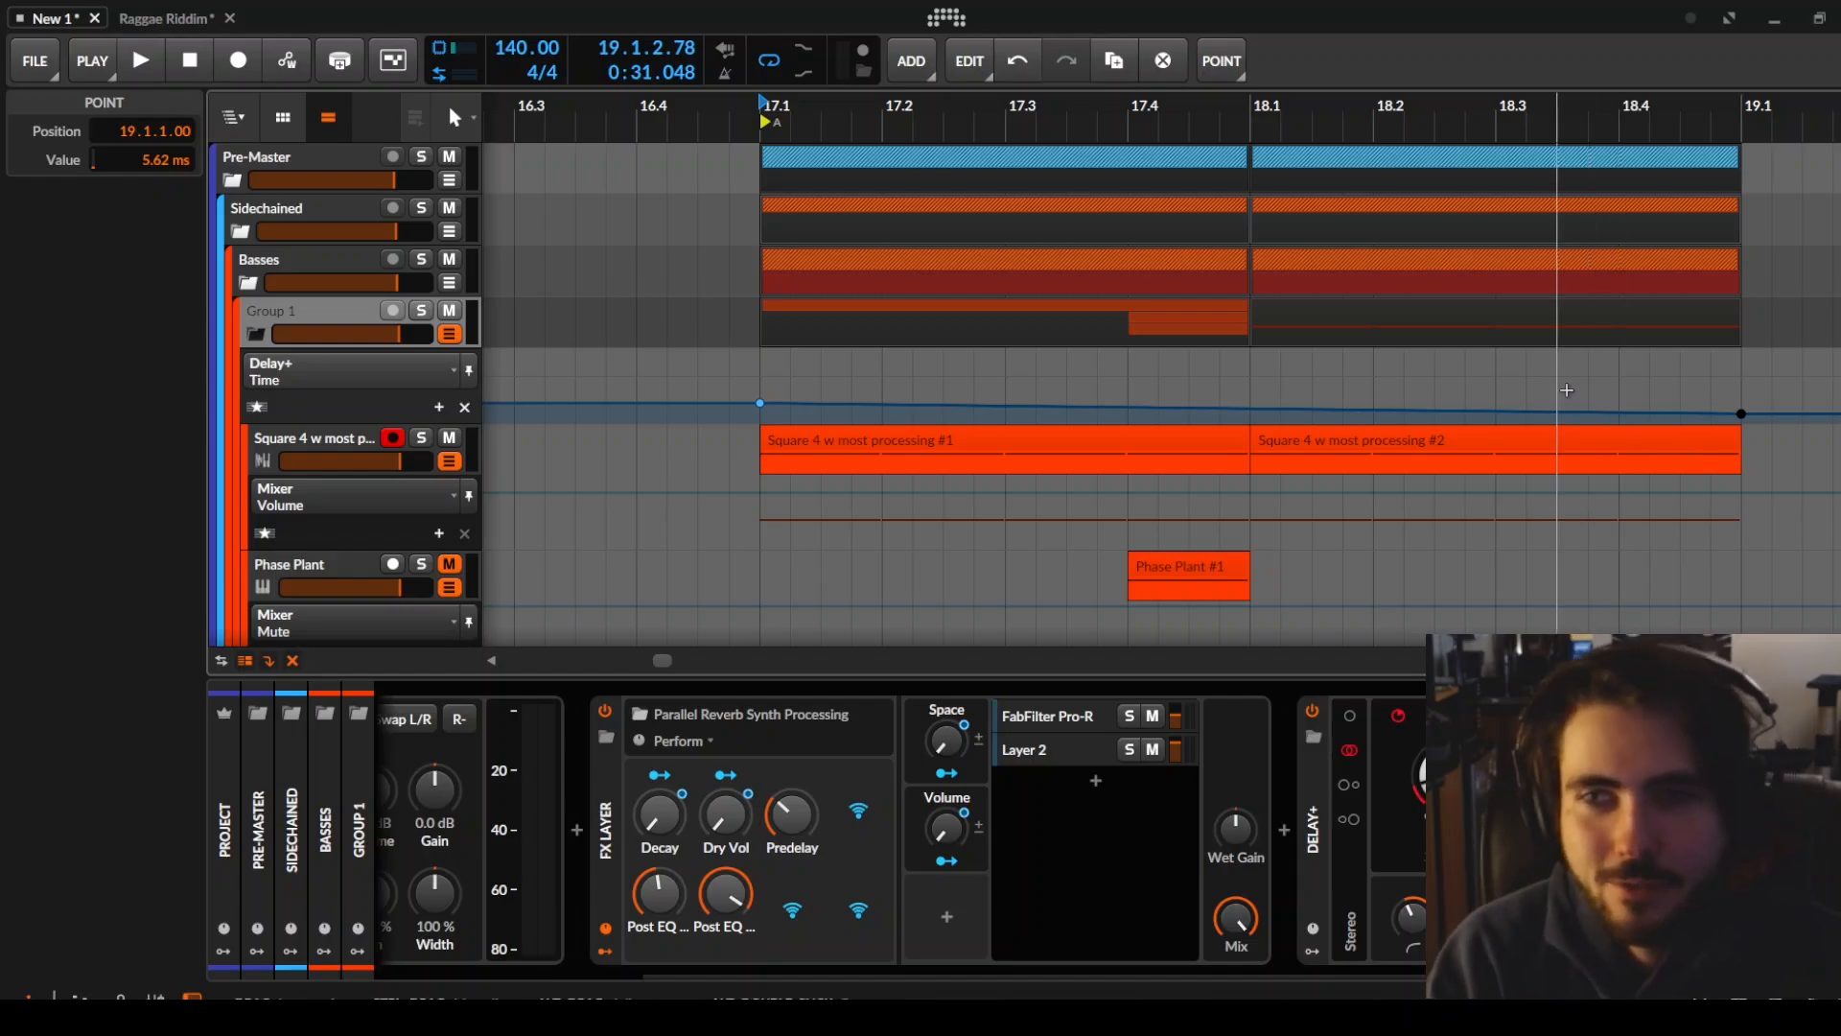
# Duplicate the second Square 4 clip to bar 19, audition the copy, and delete it
pyautogui.moveTo(1566, 388); pyautogui.dragTo(1194, 436)
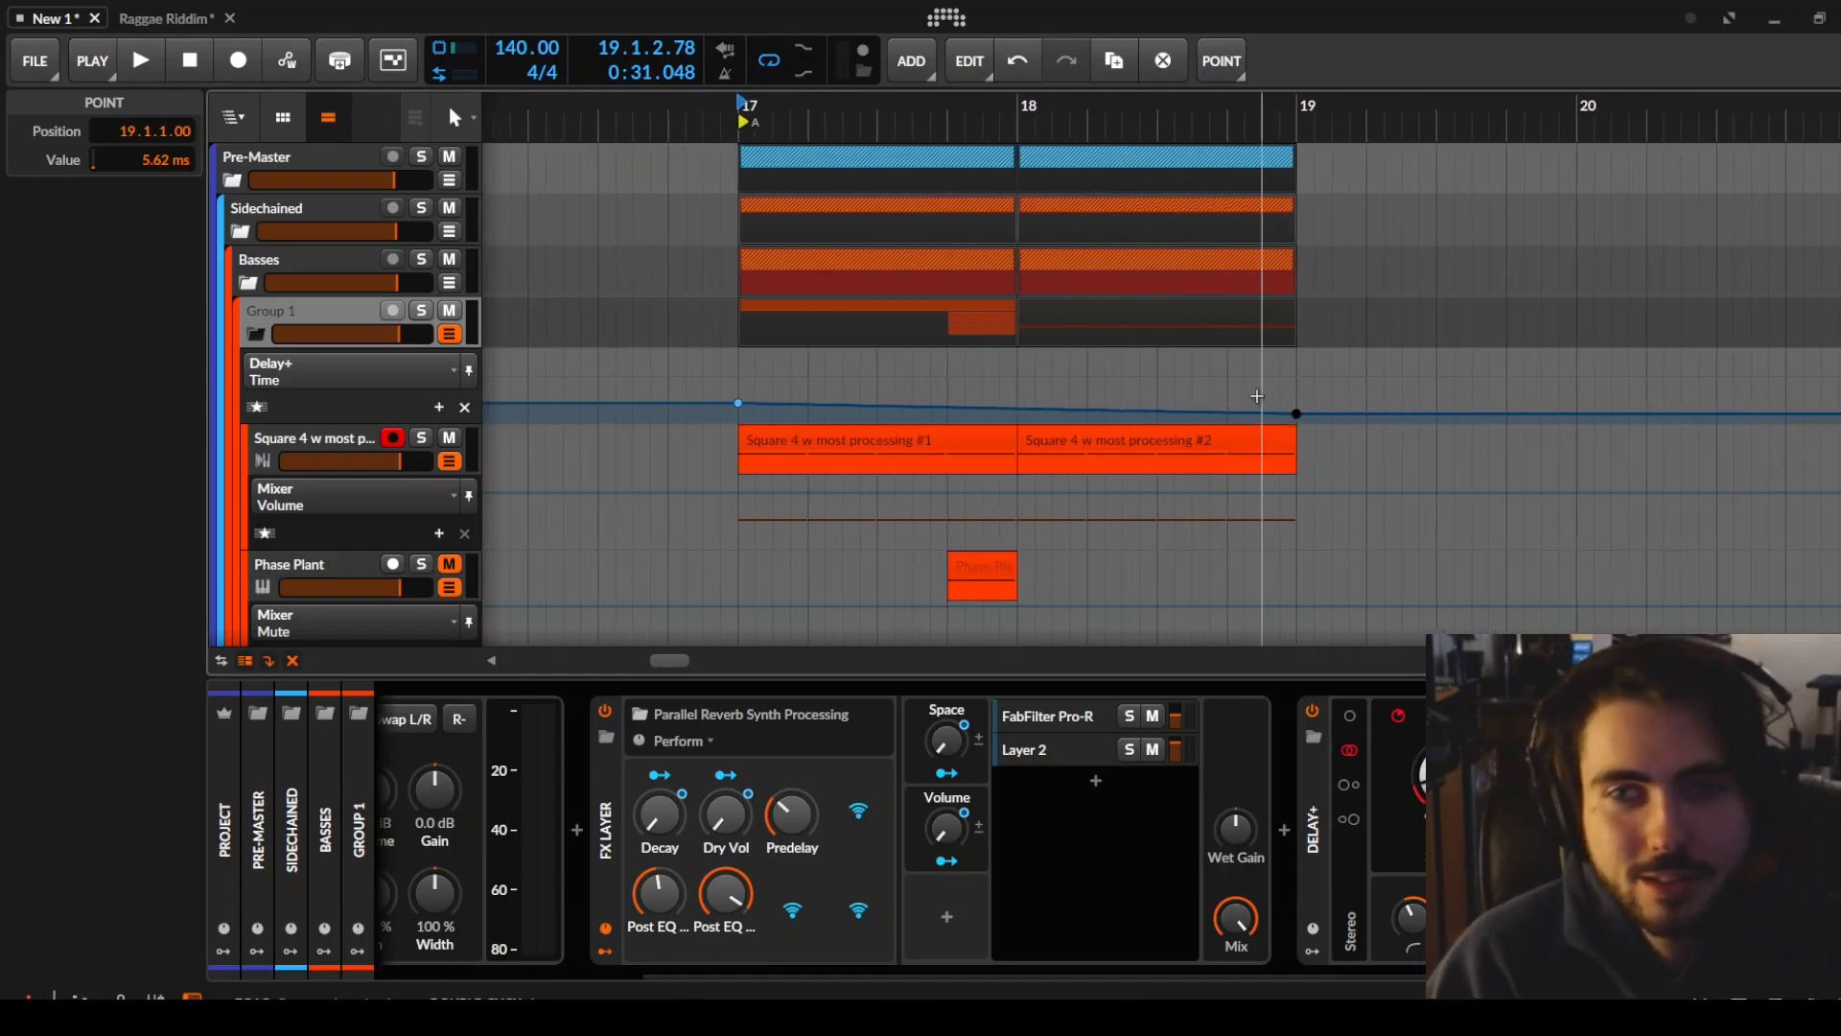
pyautogui.click(1259, 445)
pyautogui.hotkey('ctrl', 'd')
pyautogui.press('space')
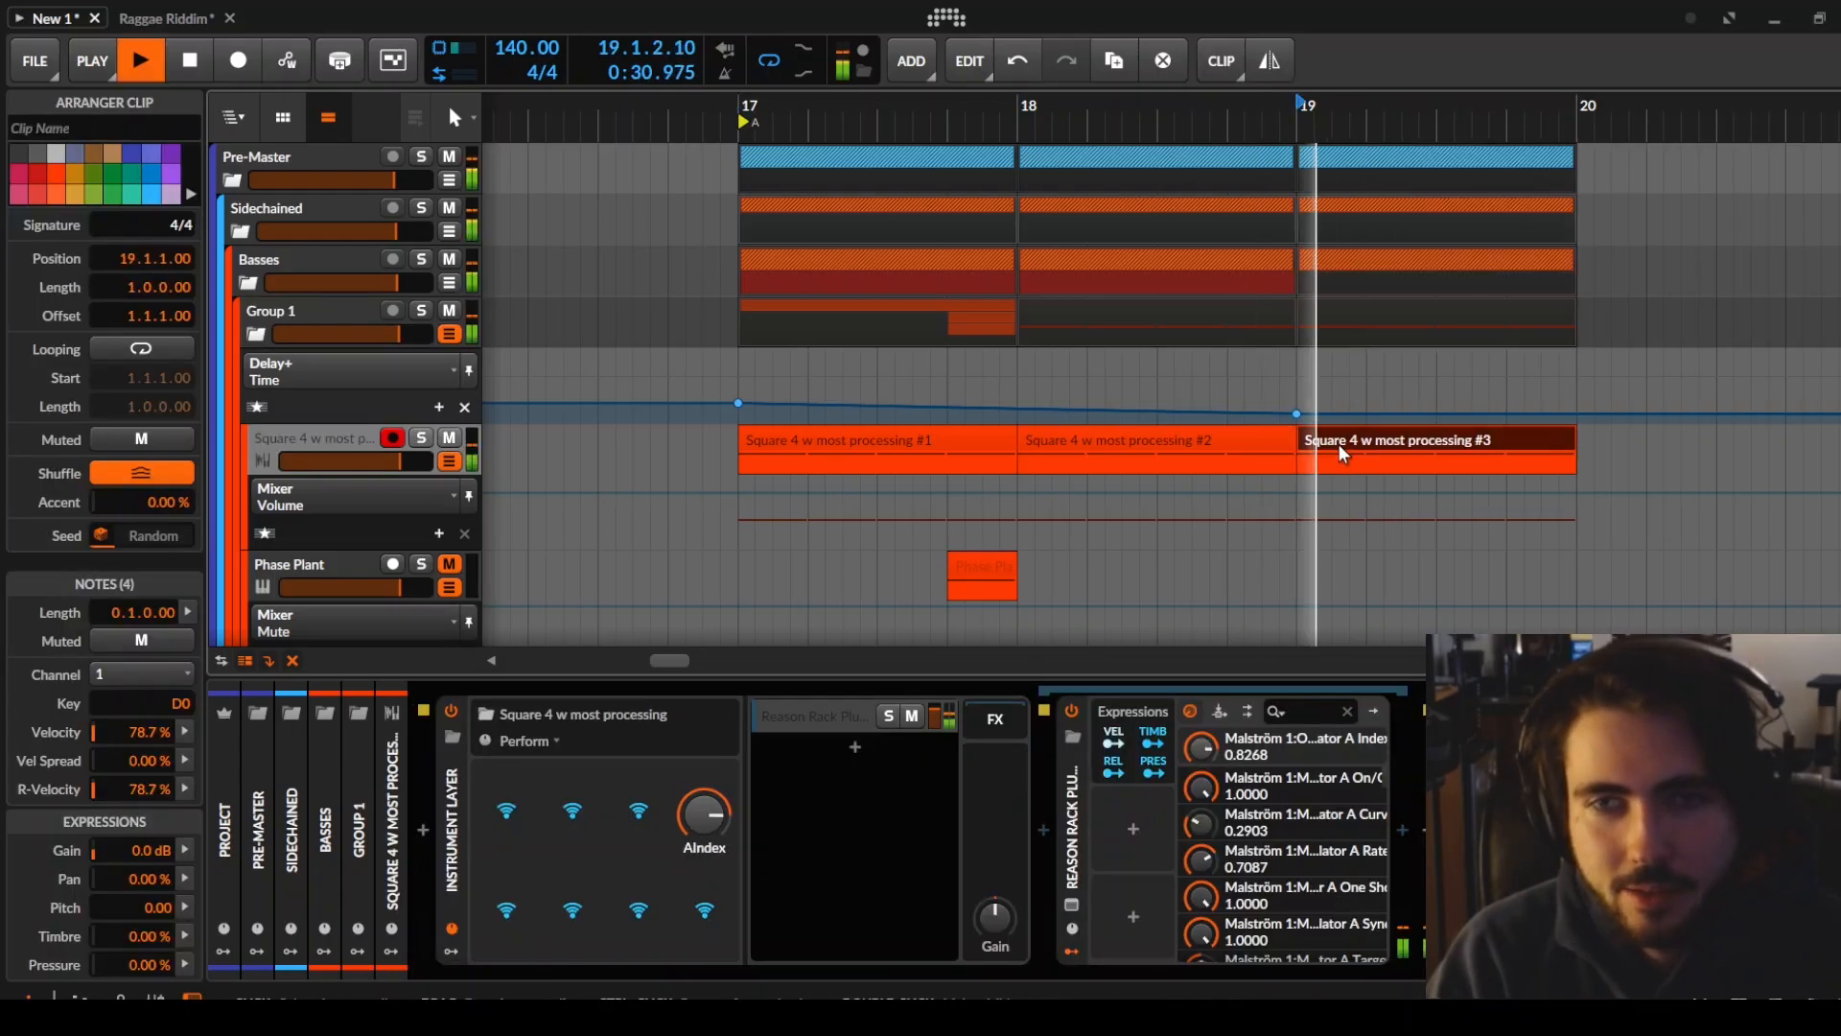
pyautogui.press('space')
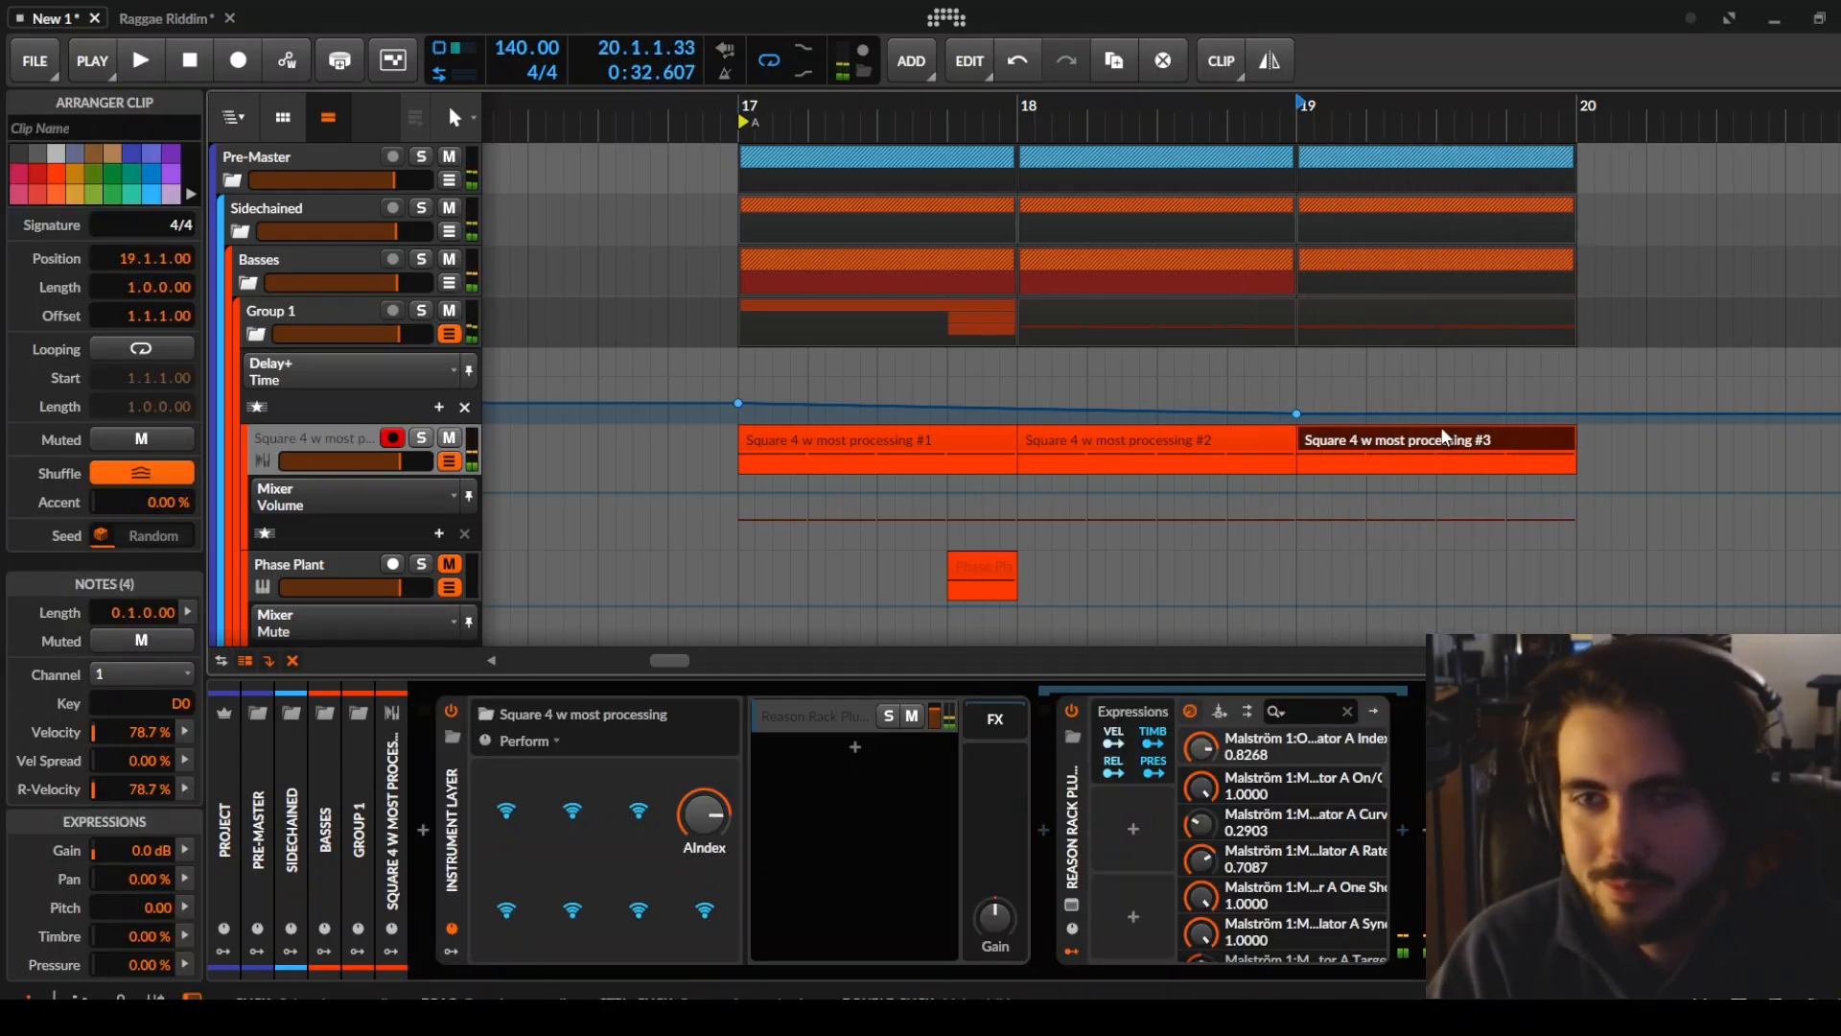
pyautogui.press('Delete')
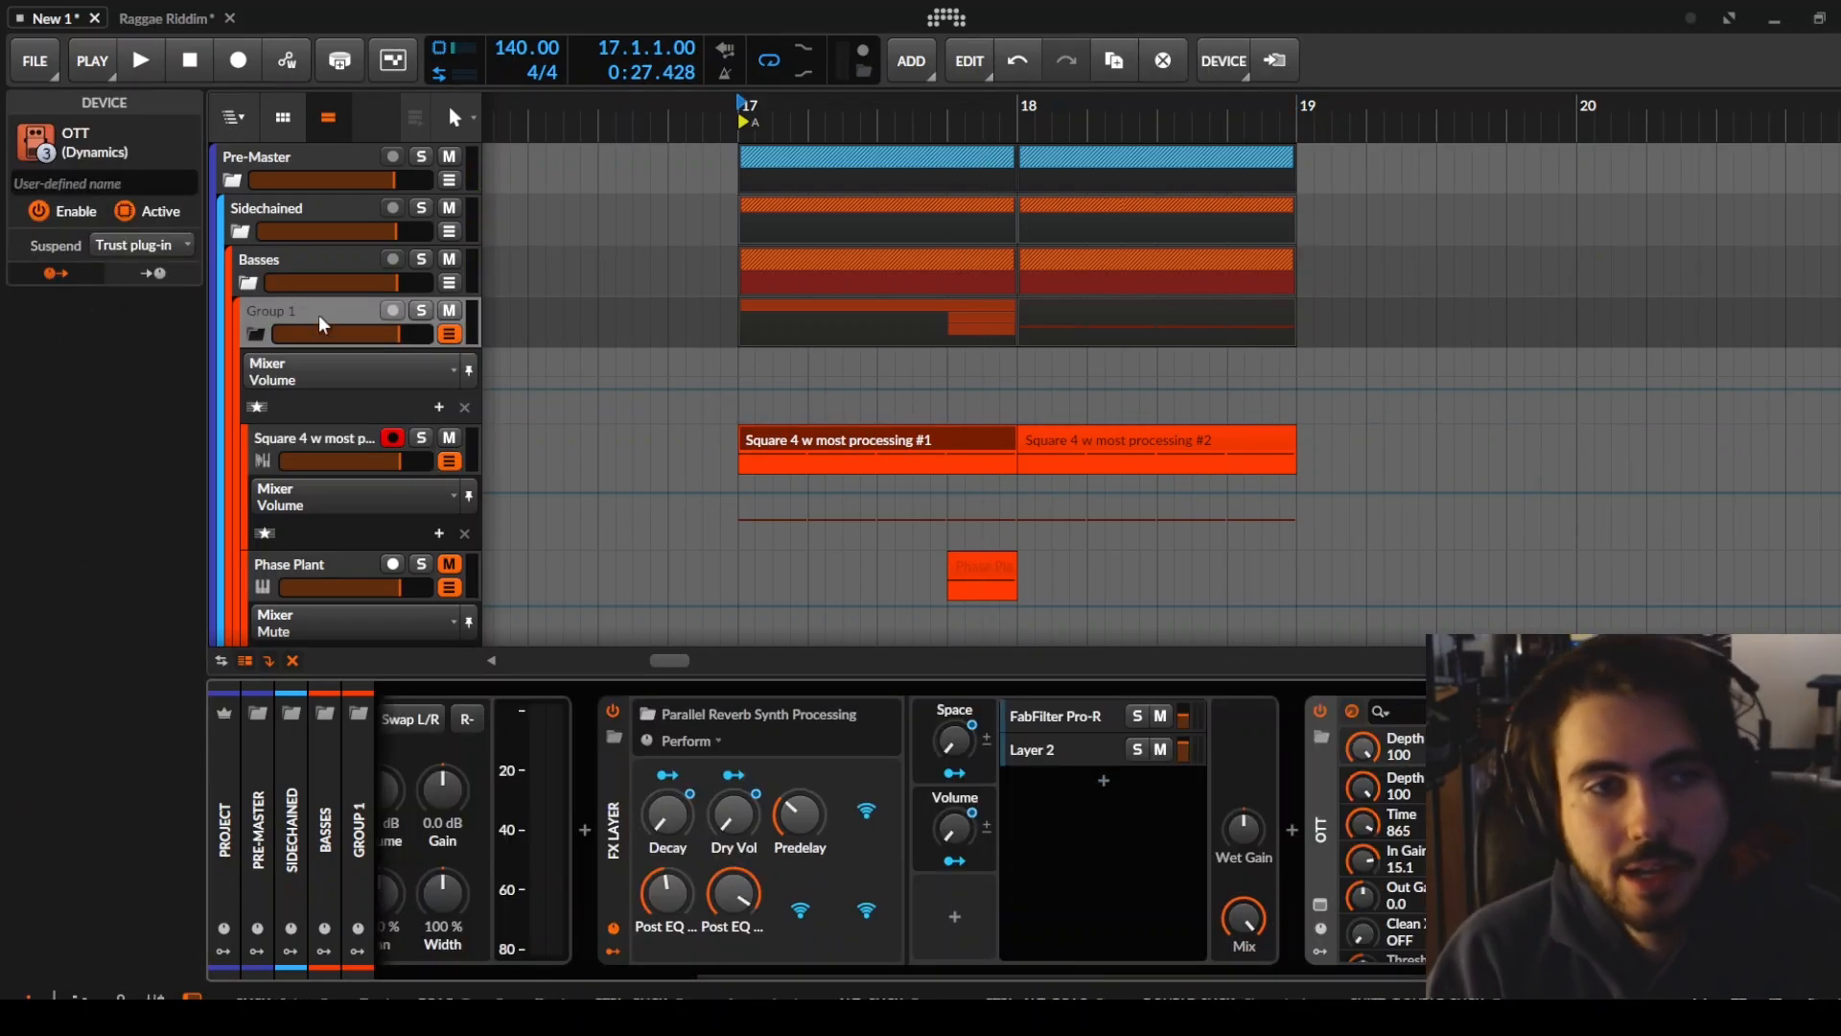
# Insert the 8x Disperser preset into Group 1's chain, directly before the Parallel Reverb Synth Processing layer
pyautogui.click(318, 315)
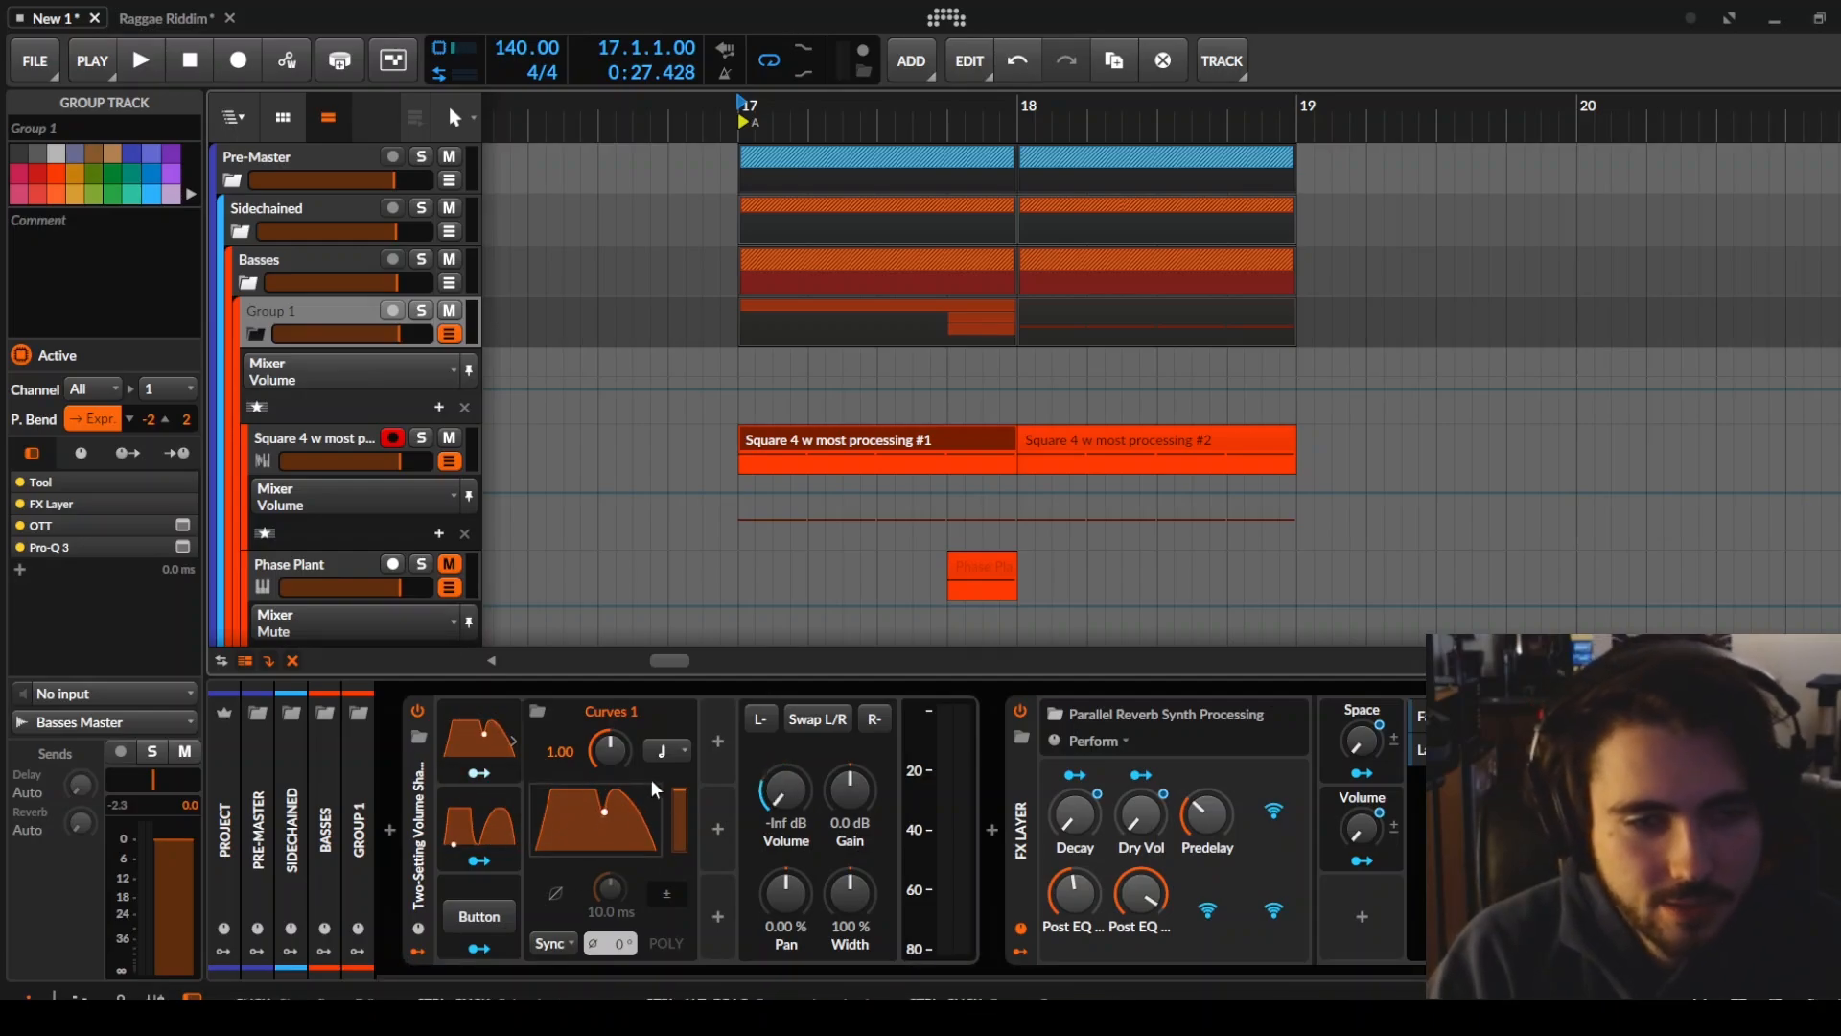
pyautogui.click(997, 834)
pyautogui.write('8x')
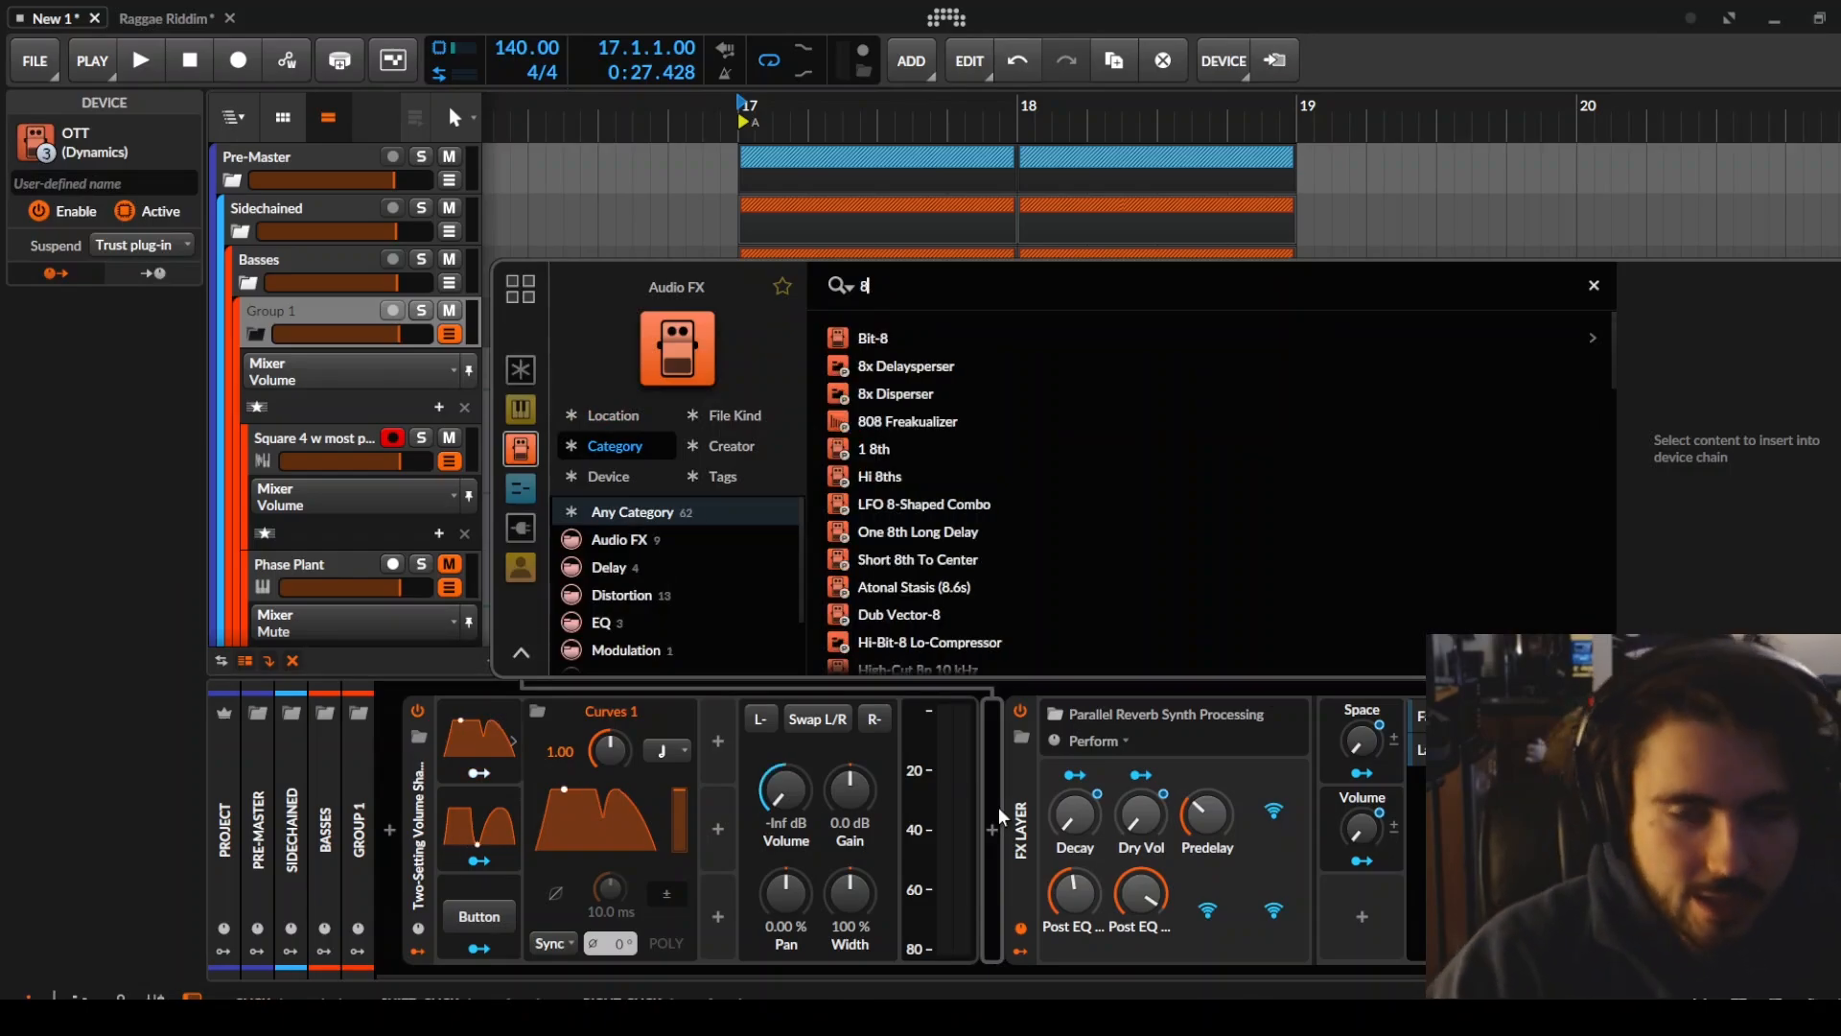
pyautogui.press('Down')
pyautogui.press('Down')
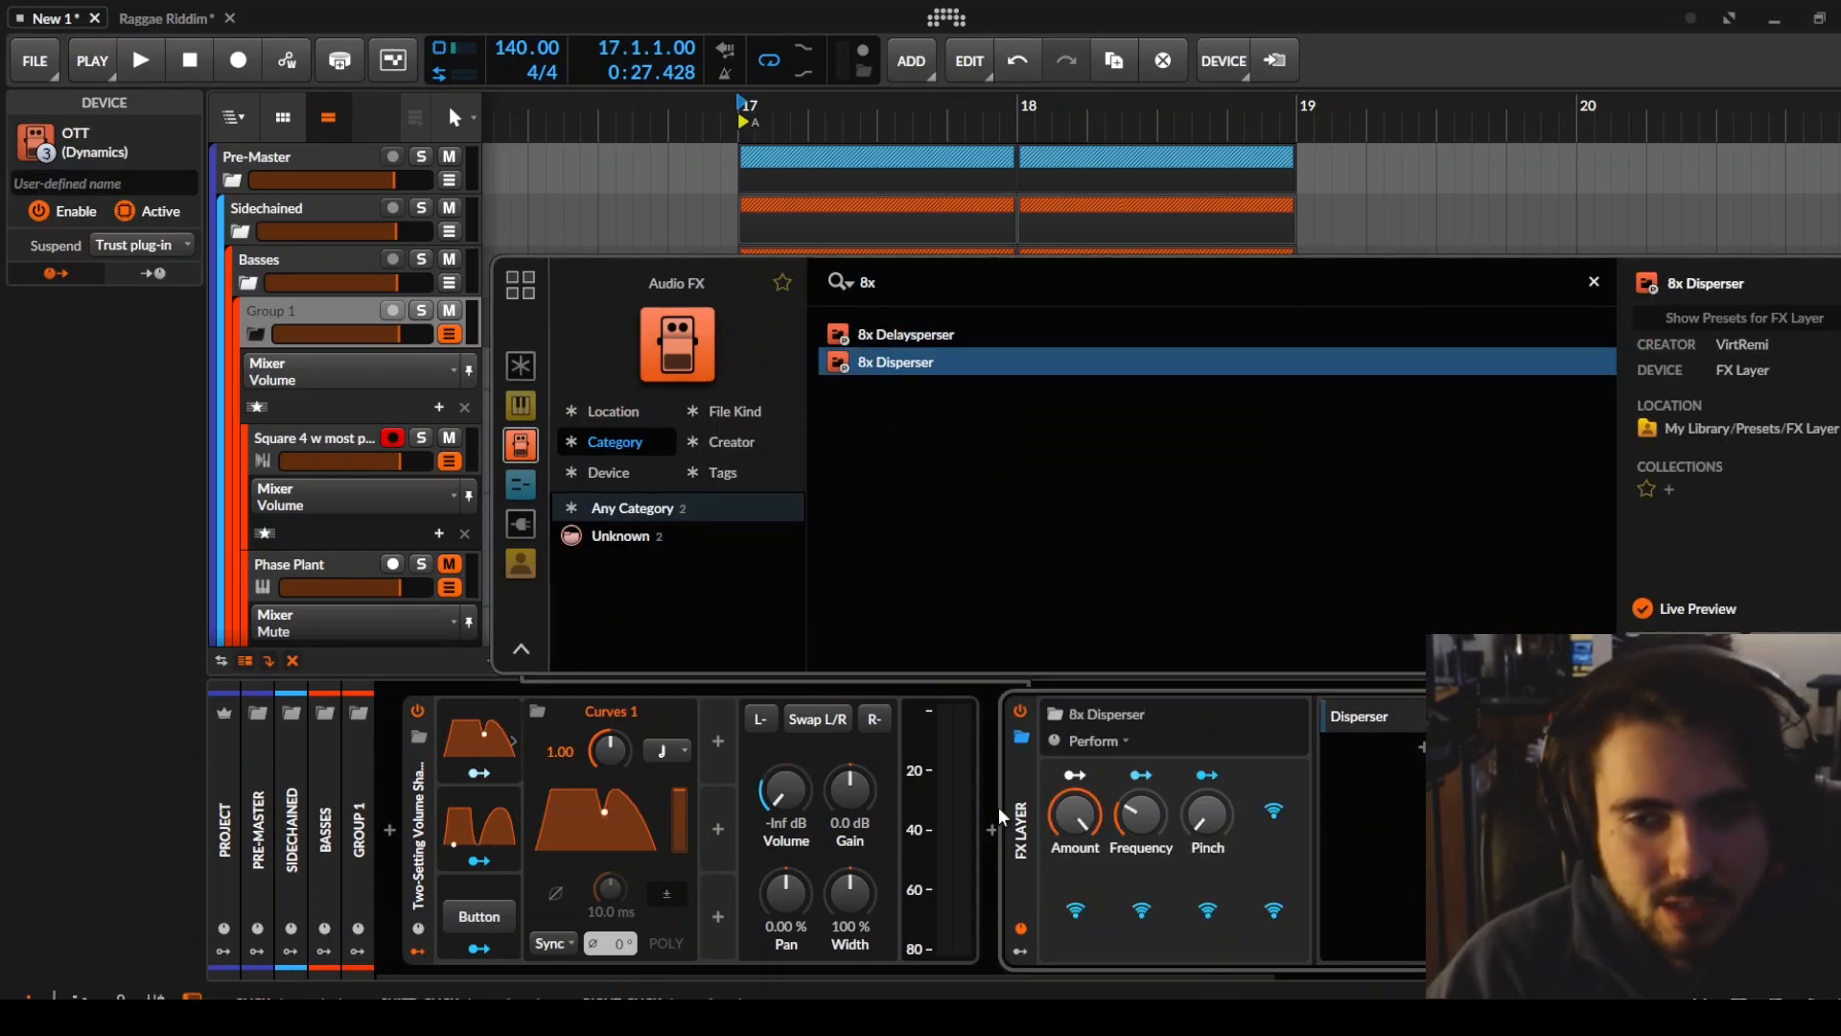
pyautogui.press('Return')
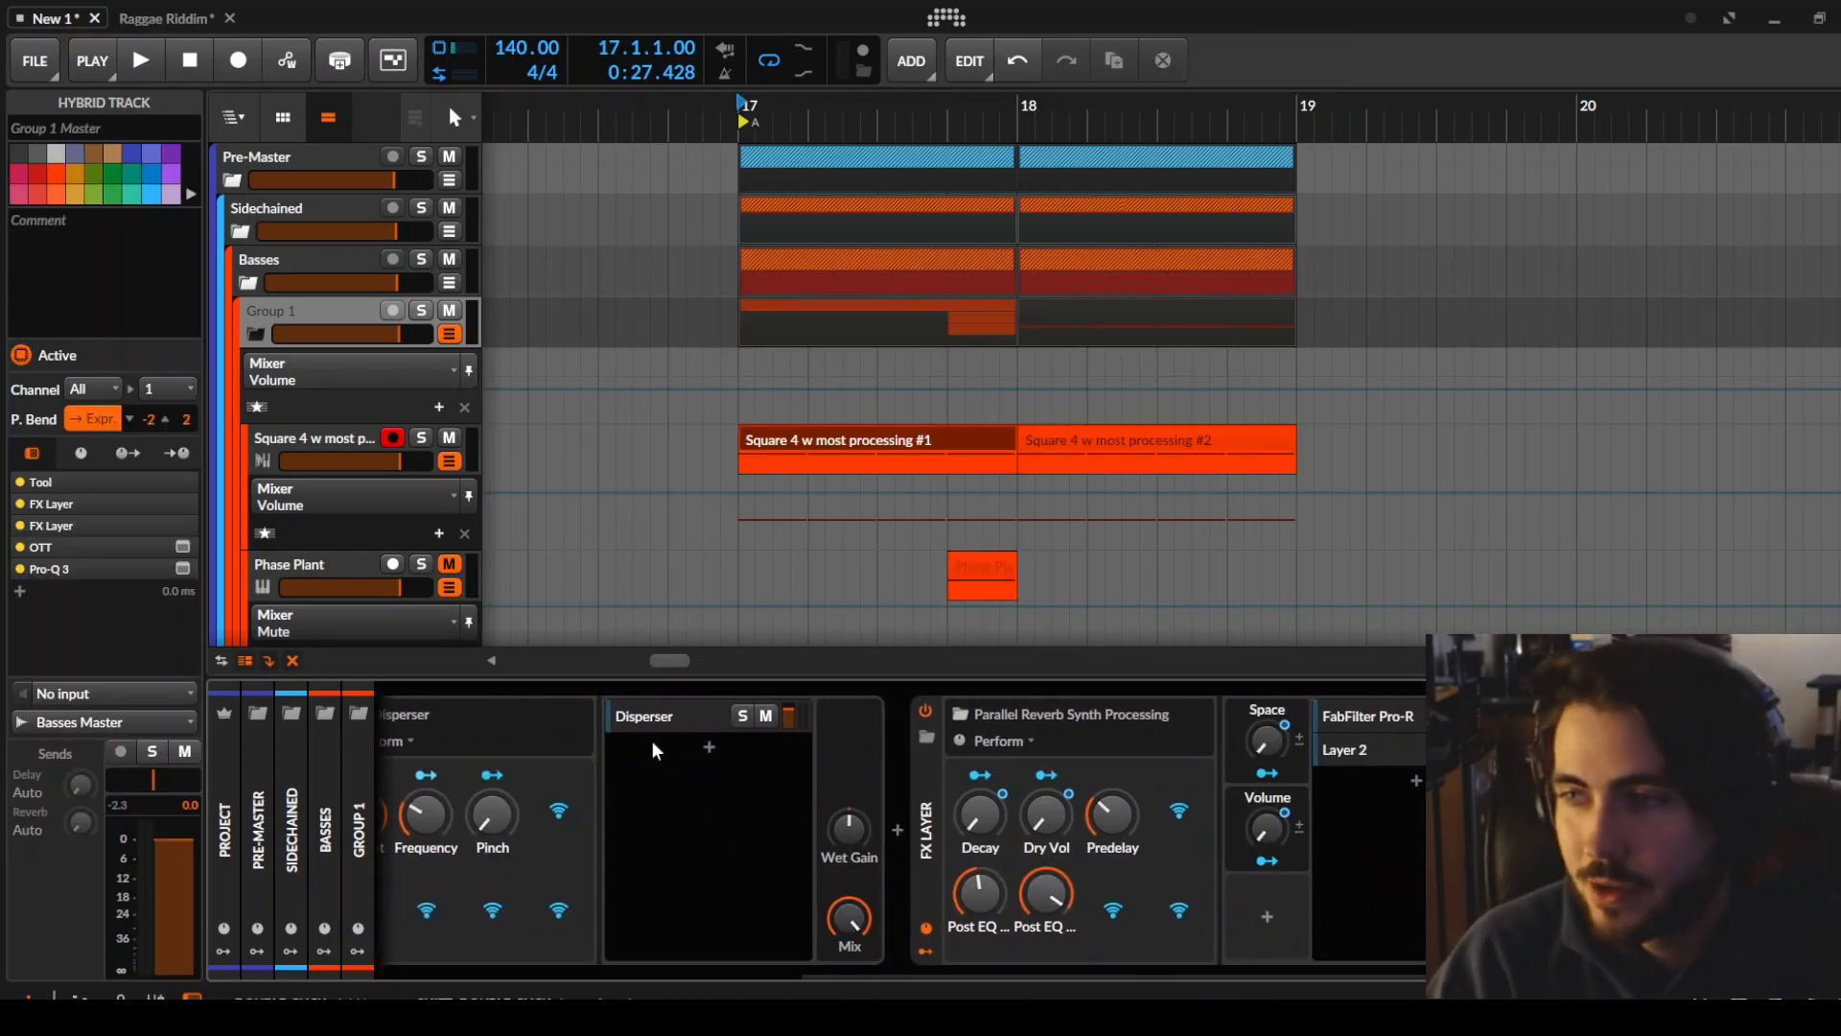
# Open the first two Disperser plug-in windows and set the 8x Disperser Frequency macro to about 589 Hz
pyautogui.moveTo(1038, 970); pyautogui.dragTo(1109, 976)
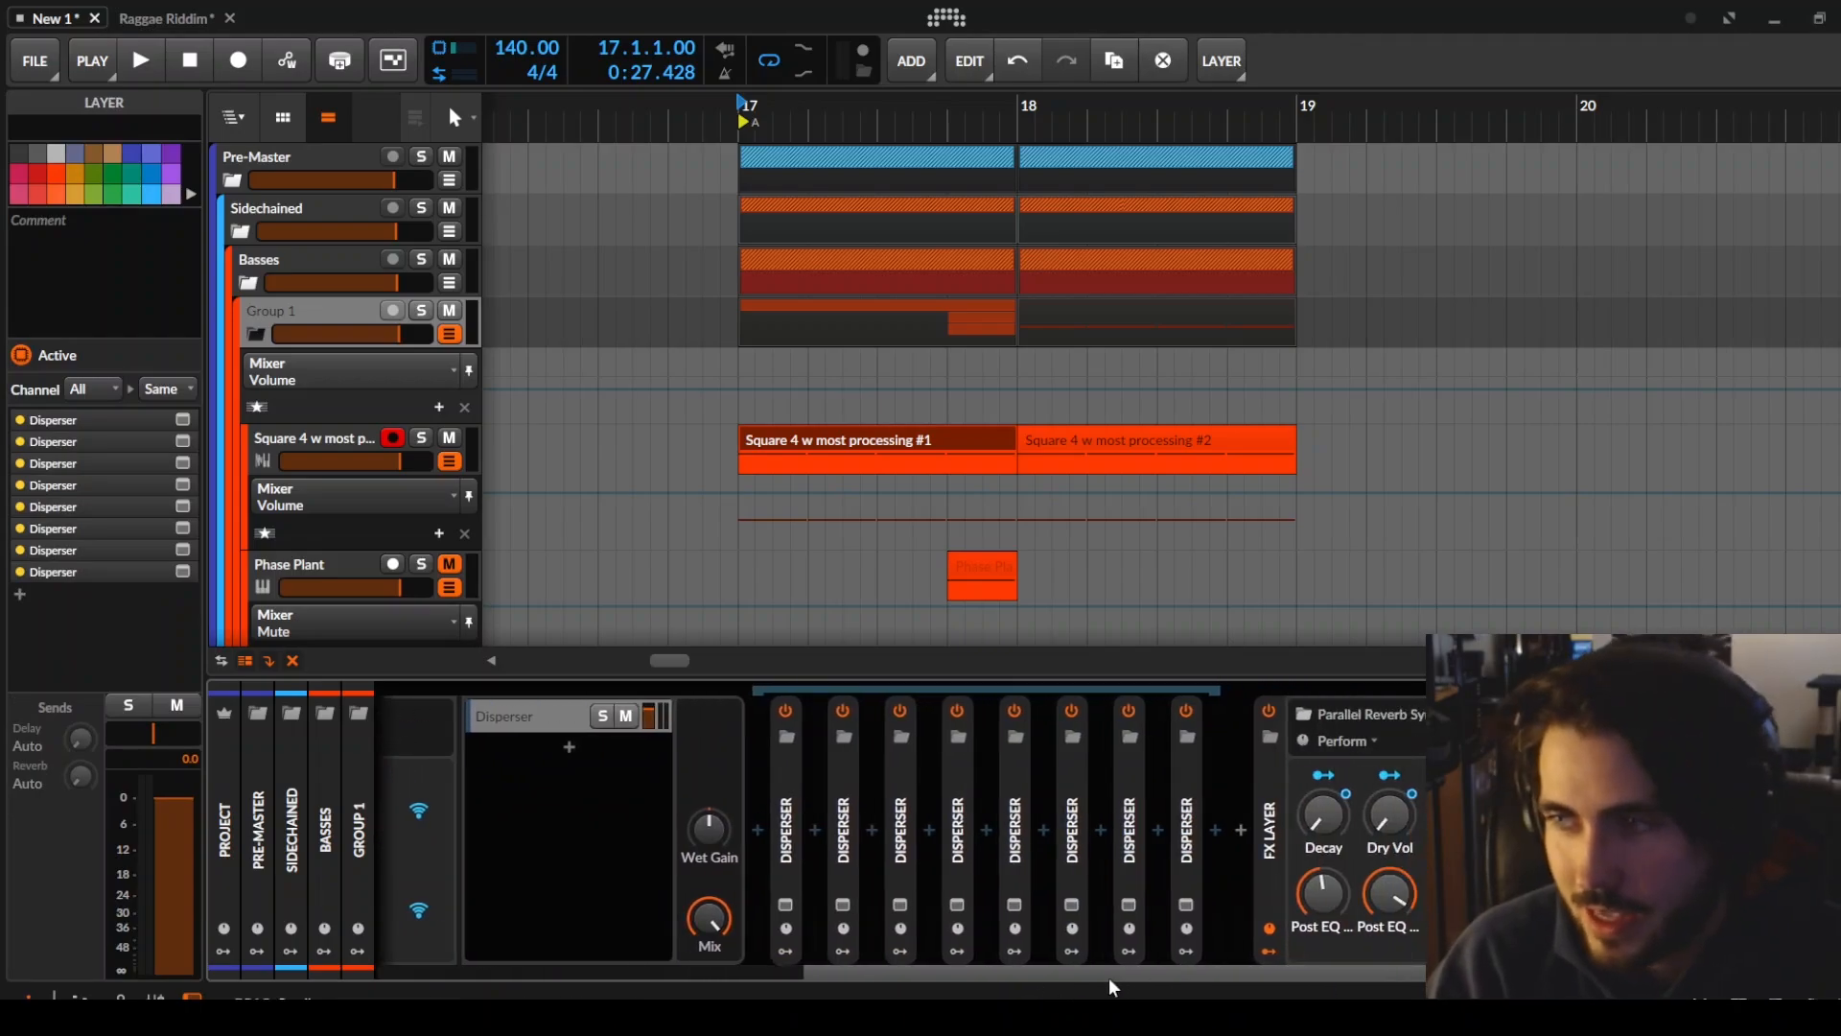
pyautogui.moveTo(880, 976); pyautogui.dragTo(740, 978)
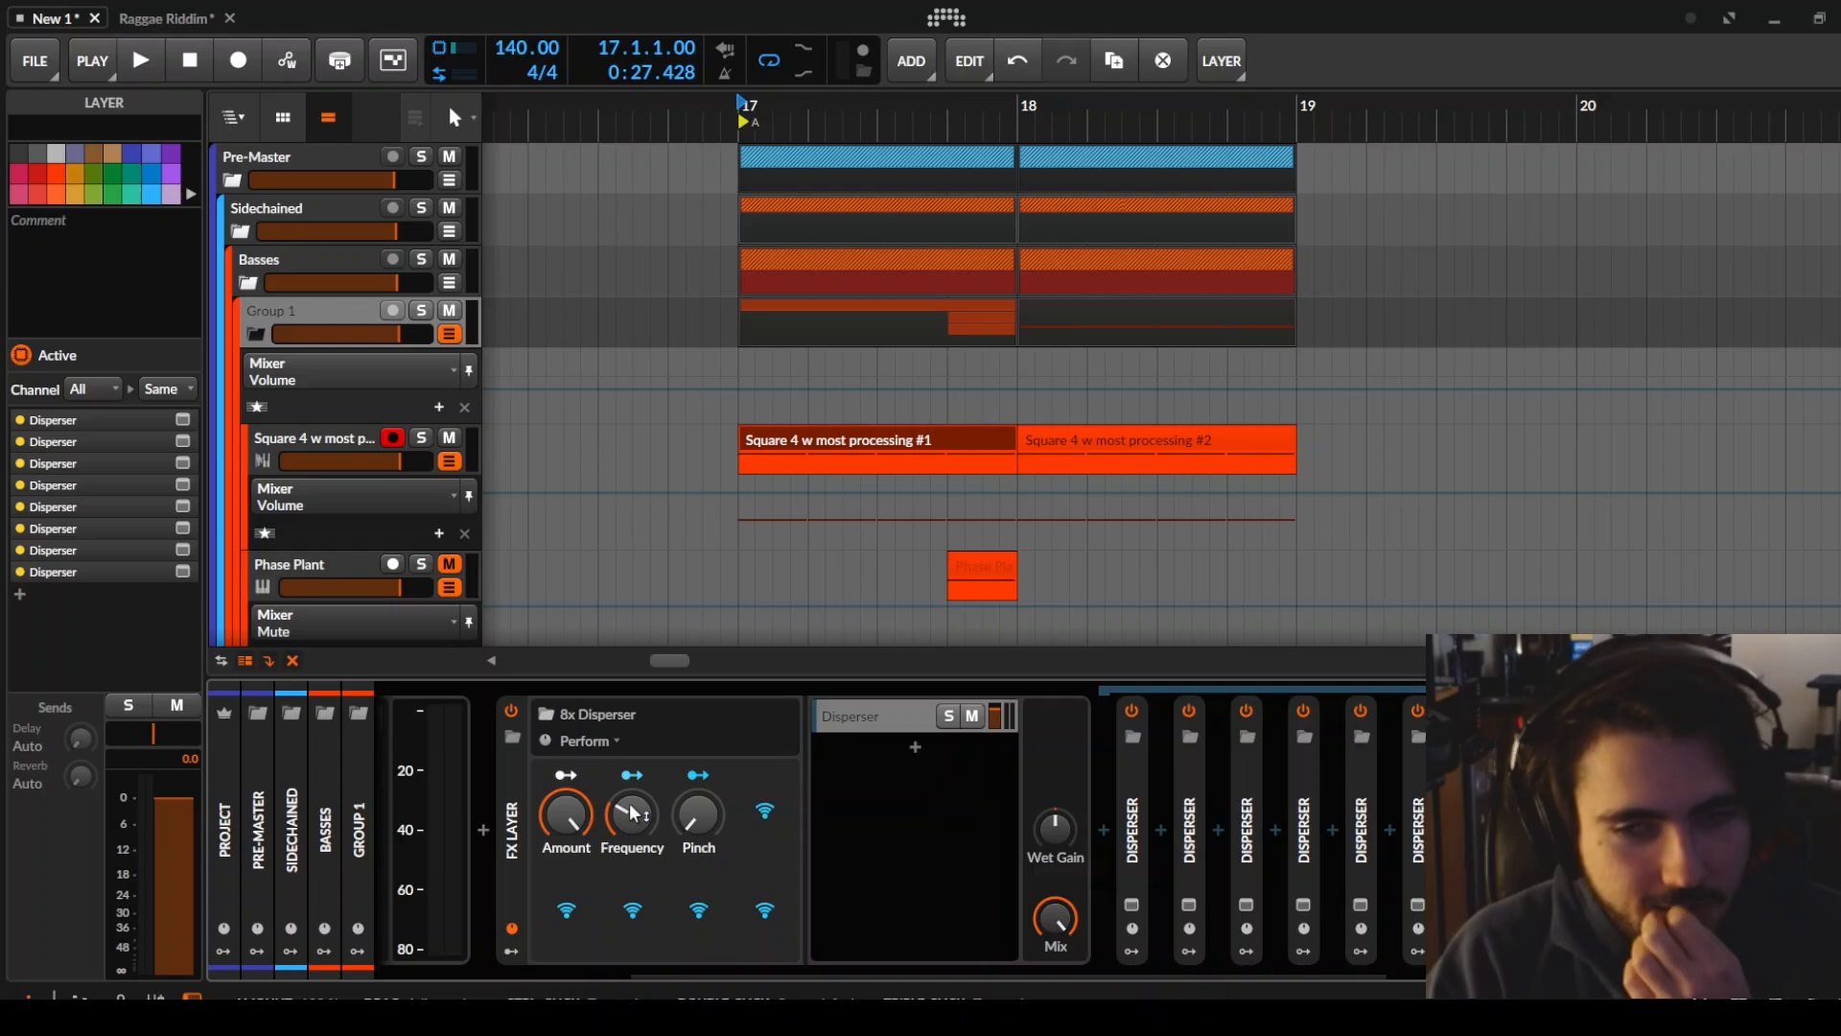
pyautogui.click(1133, 903)
pyautogui.click(1189, 905)
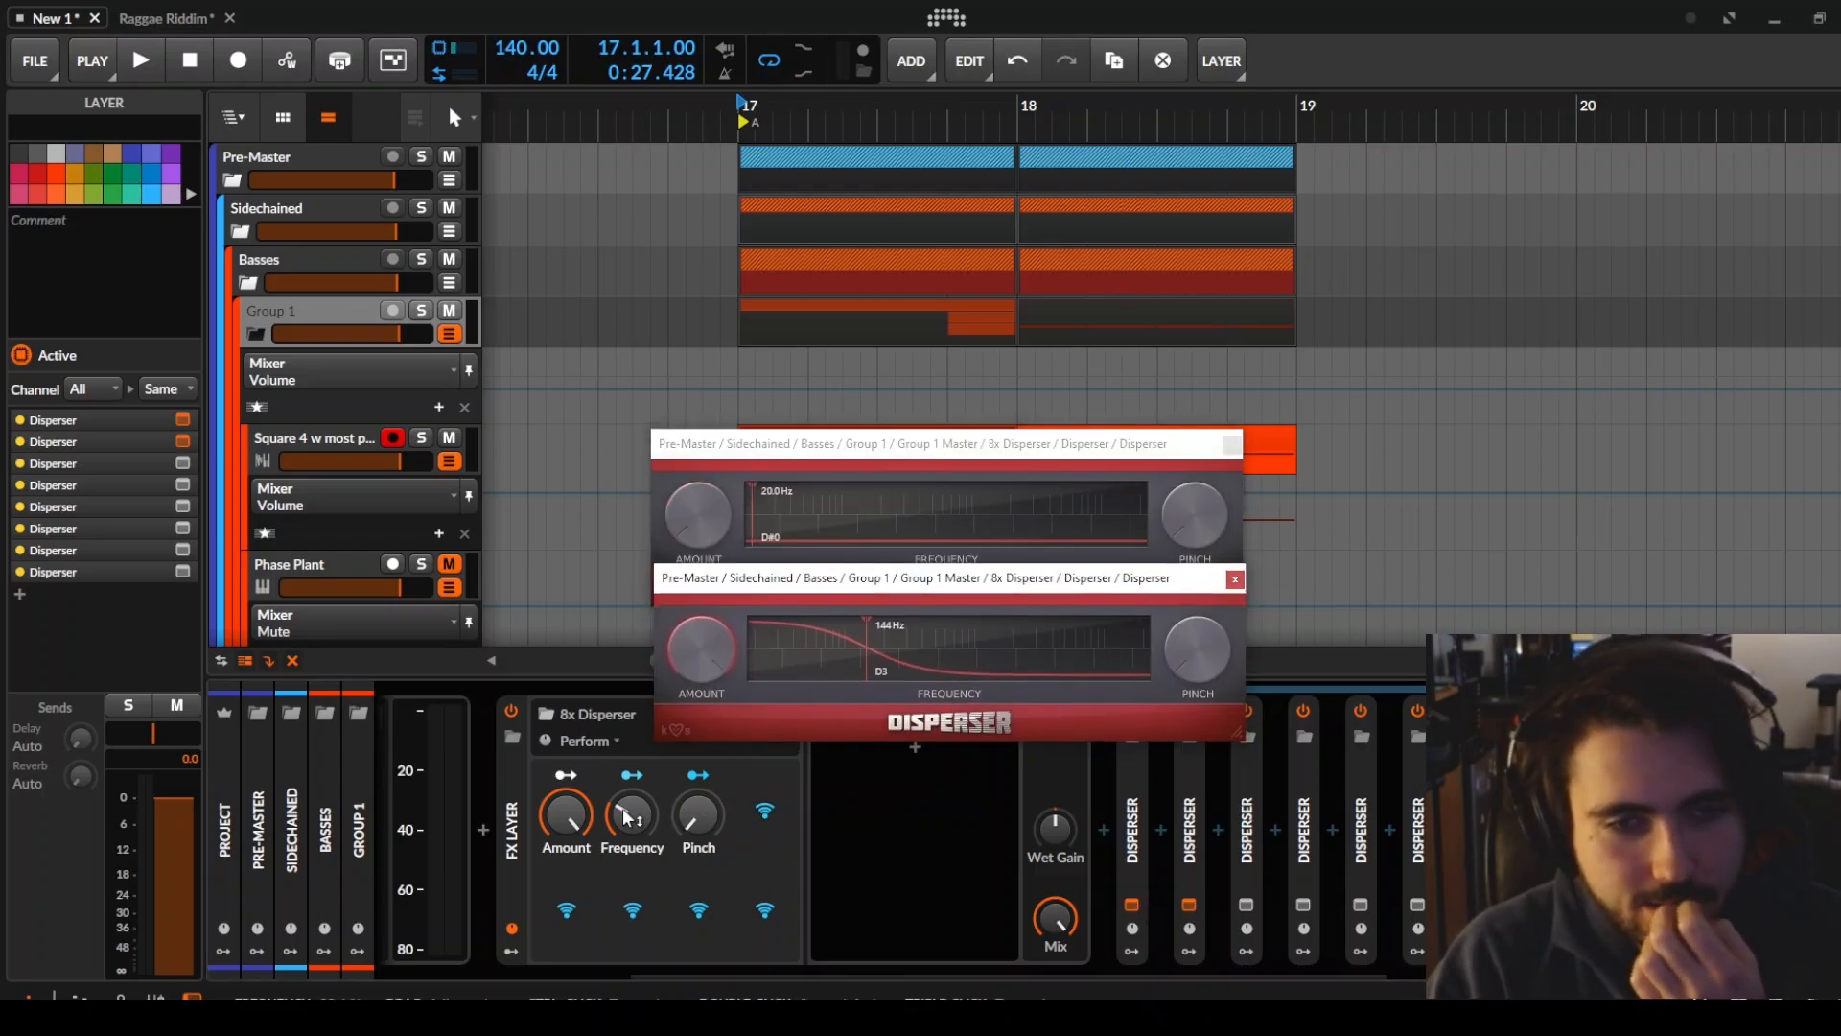
pyautogui.moveTo(576, 818); pyautogui.dragTo(633, 782)
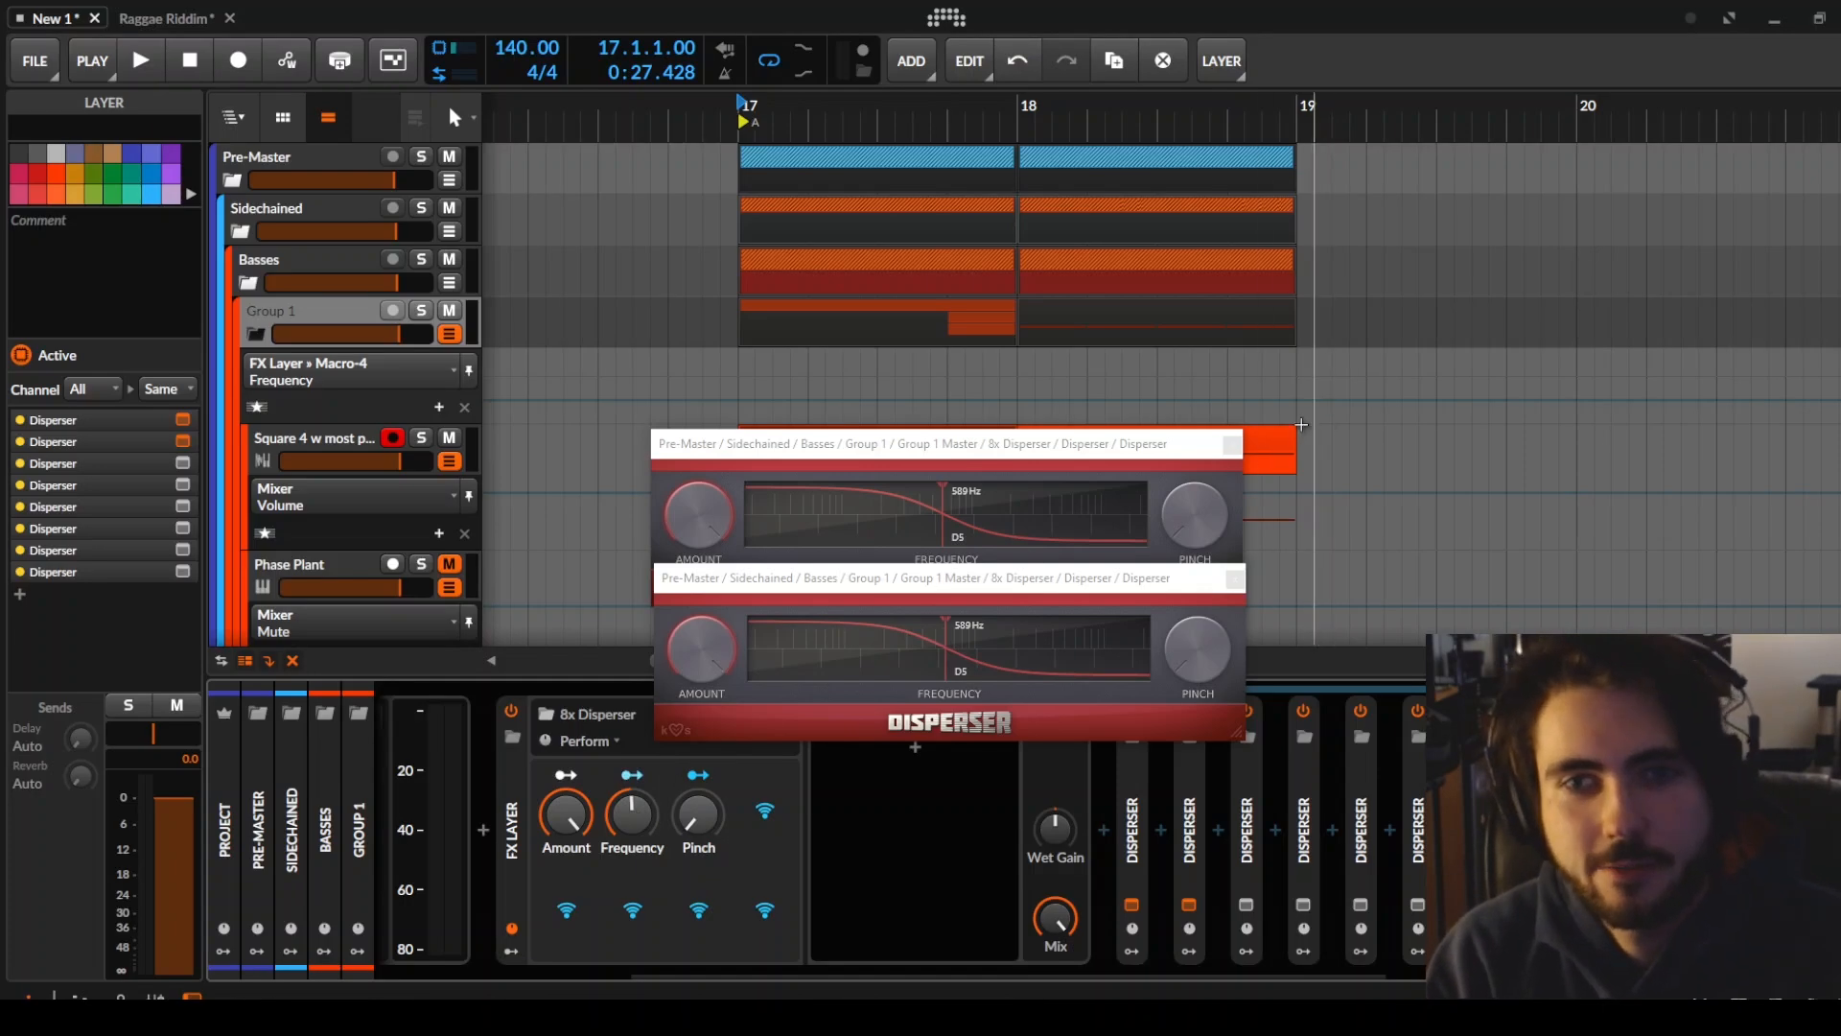
# Close the second Disperser window and audition the bass section from bar 17 with the remaining window in view
pyautogui.click(1235, 576)
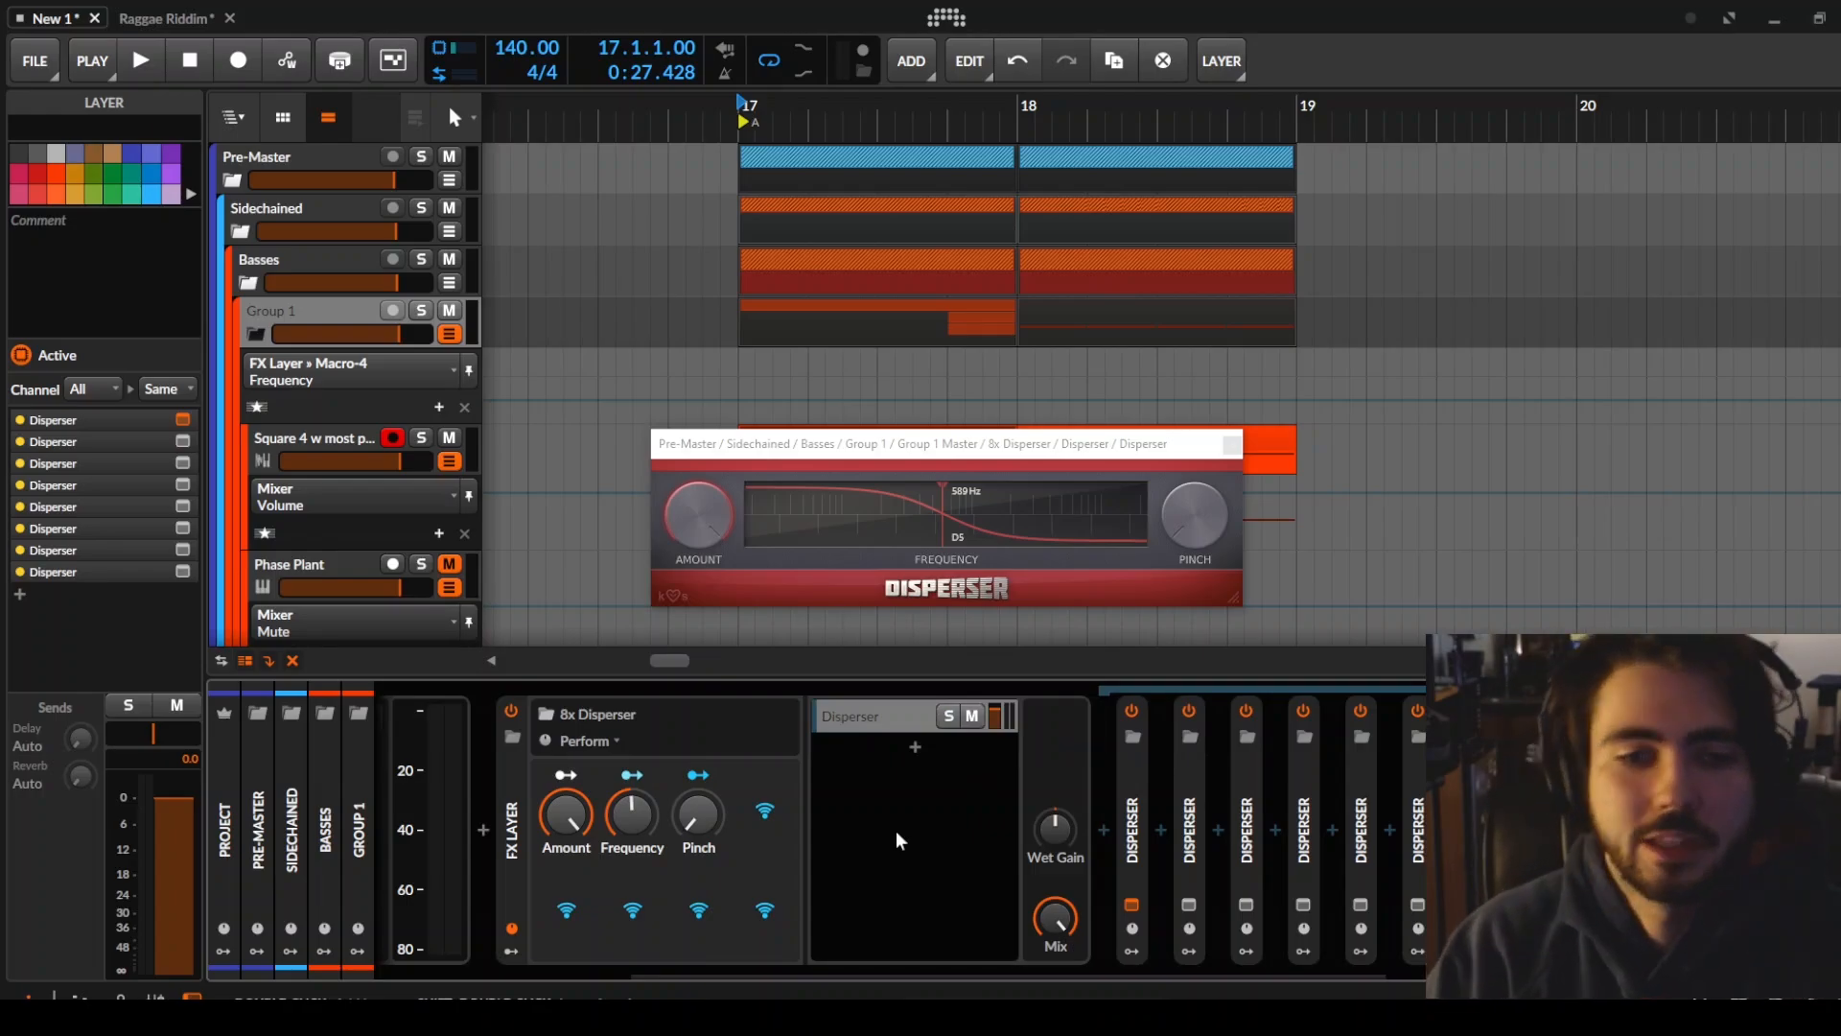
pyautogui.moveTo(805, 443); pyautogui.dragTo(883, 441)
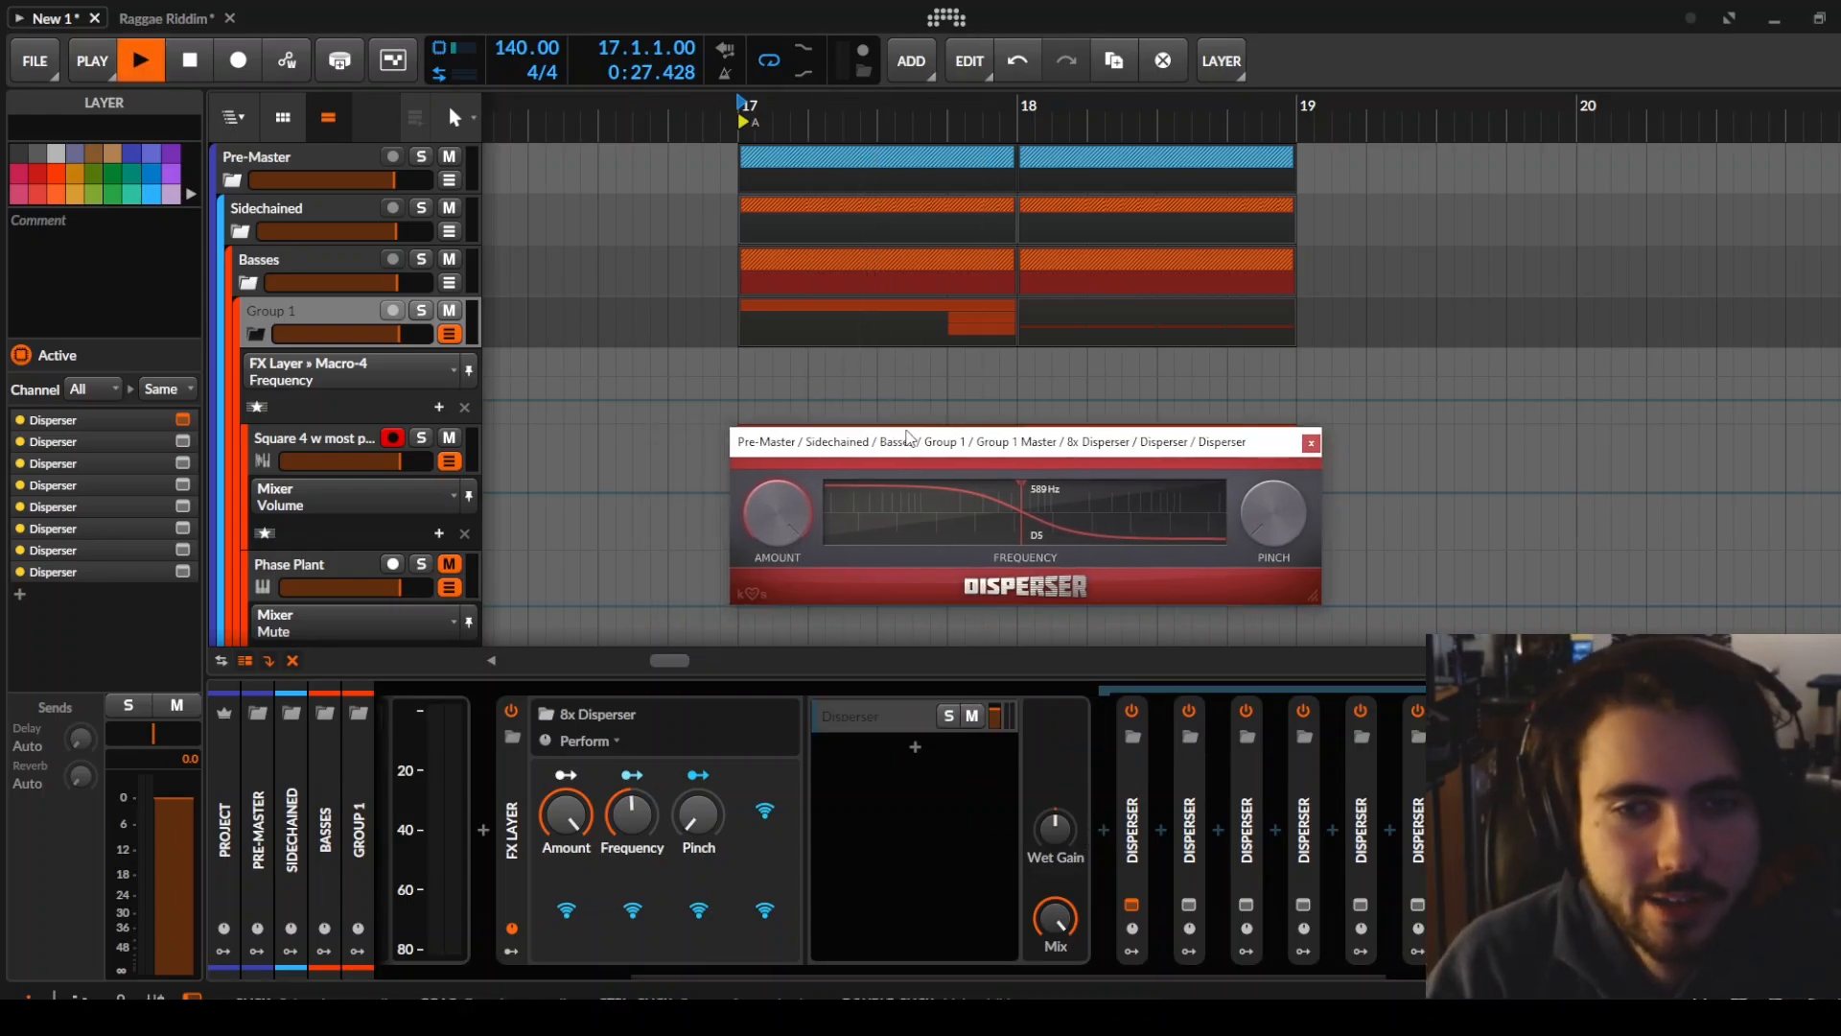
pyautogui.press('space')
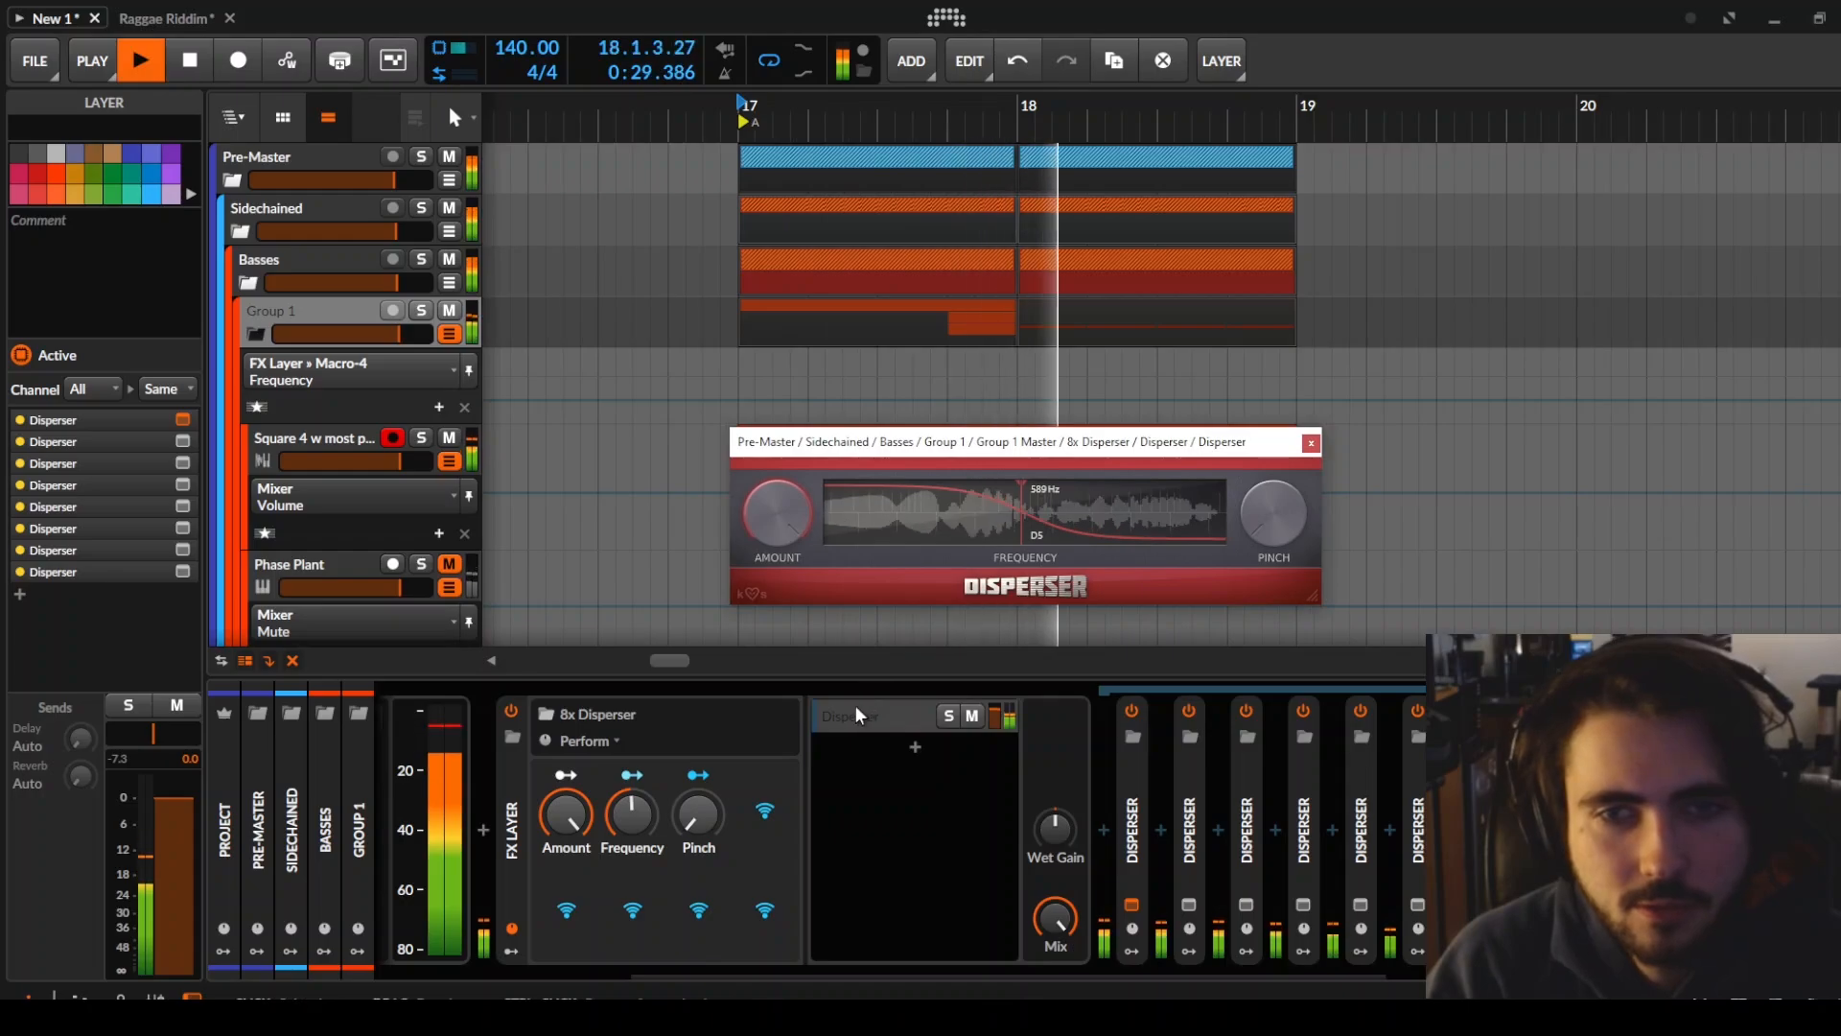
pyautogui.press('space')
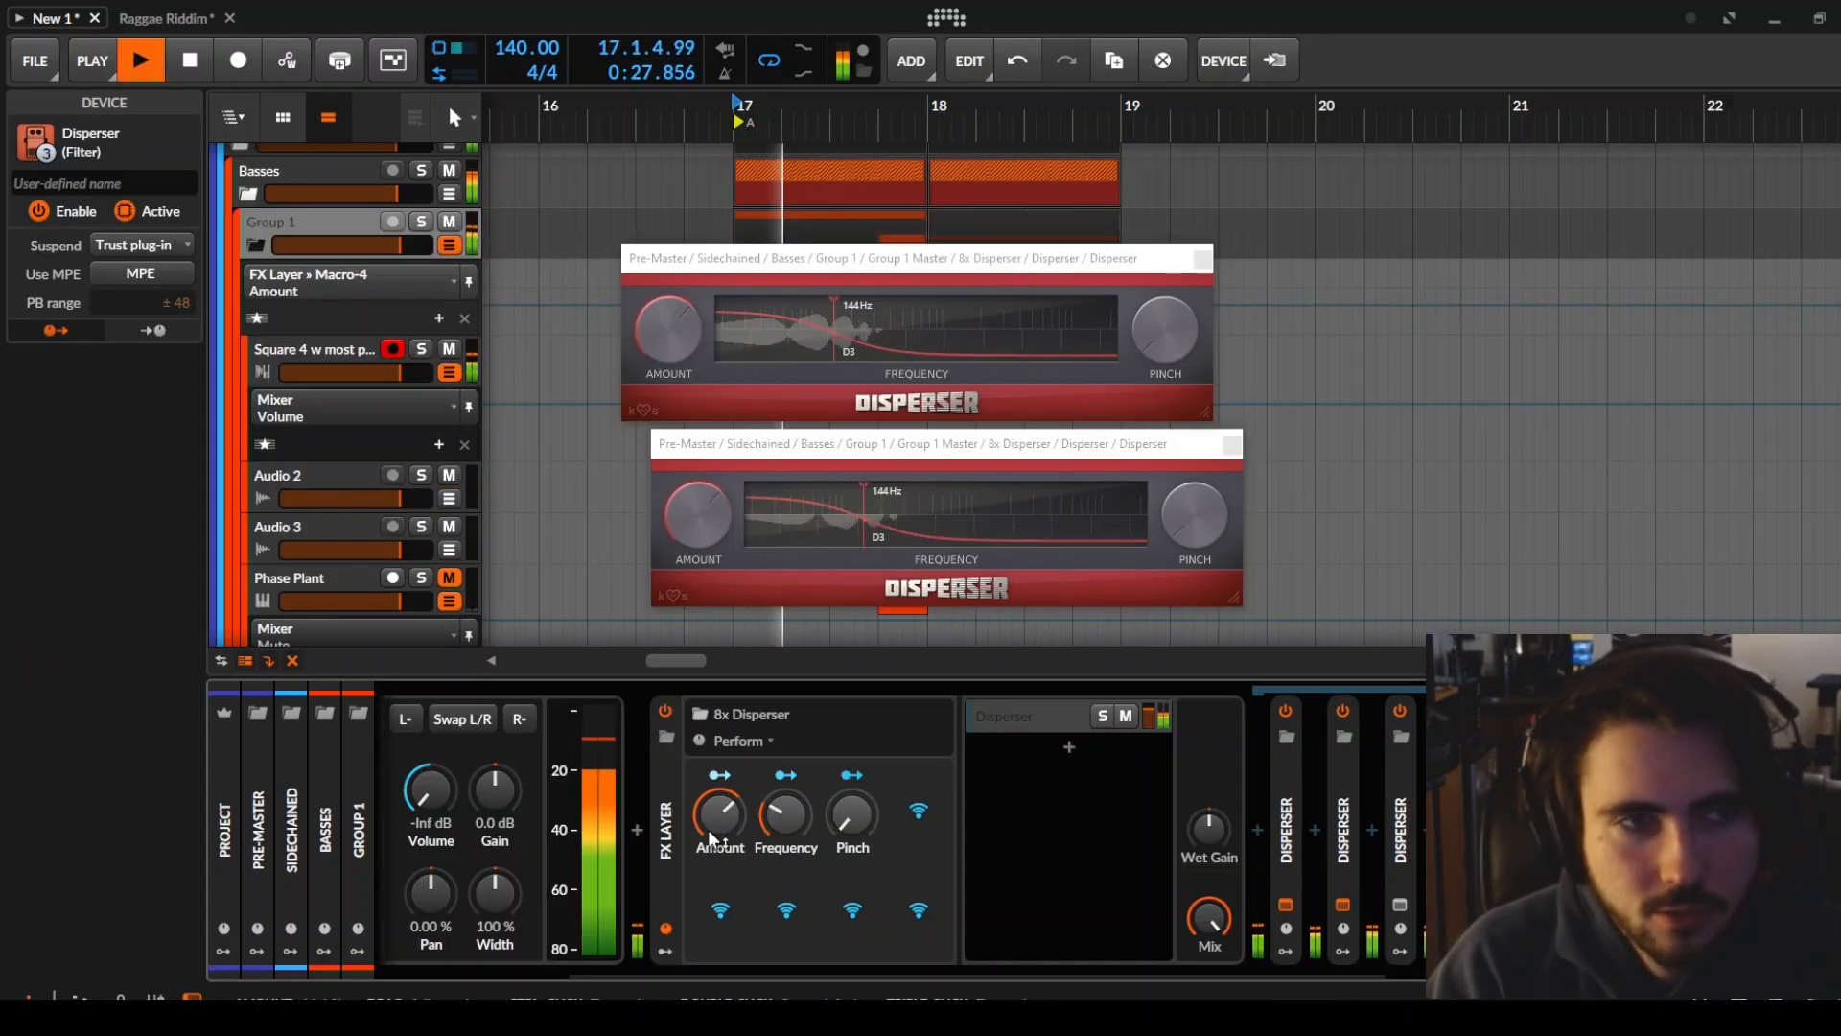
# Raise the 8x Disperser Amount macro to maximum during playback, stop, and remove the 8x Disperser layer from Group 1
pyautogui.moveTo(726, 828); pyautogui.dragTo(726, 757)
pyautogui.press('space')
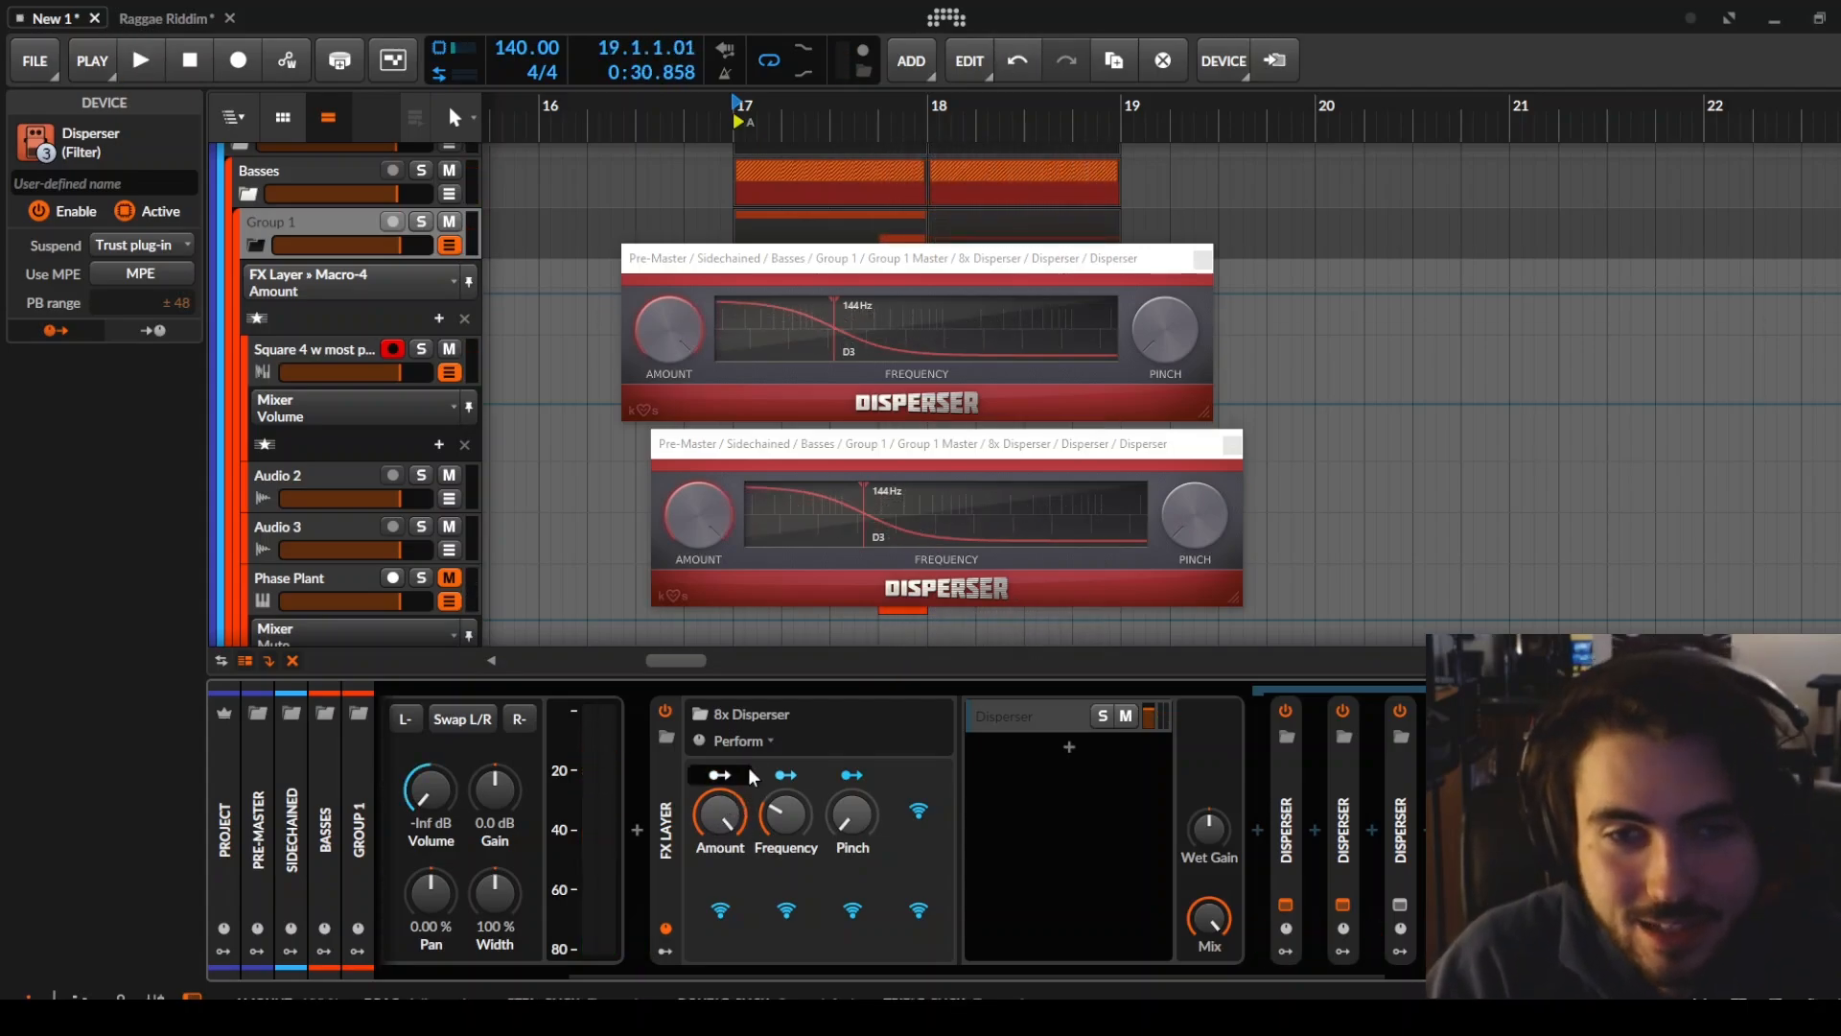
pyautogui.click(676, 819)
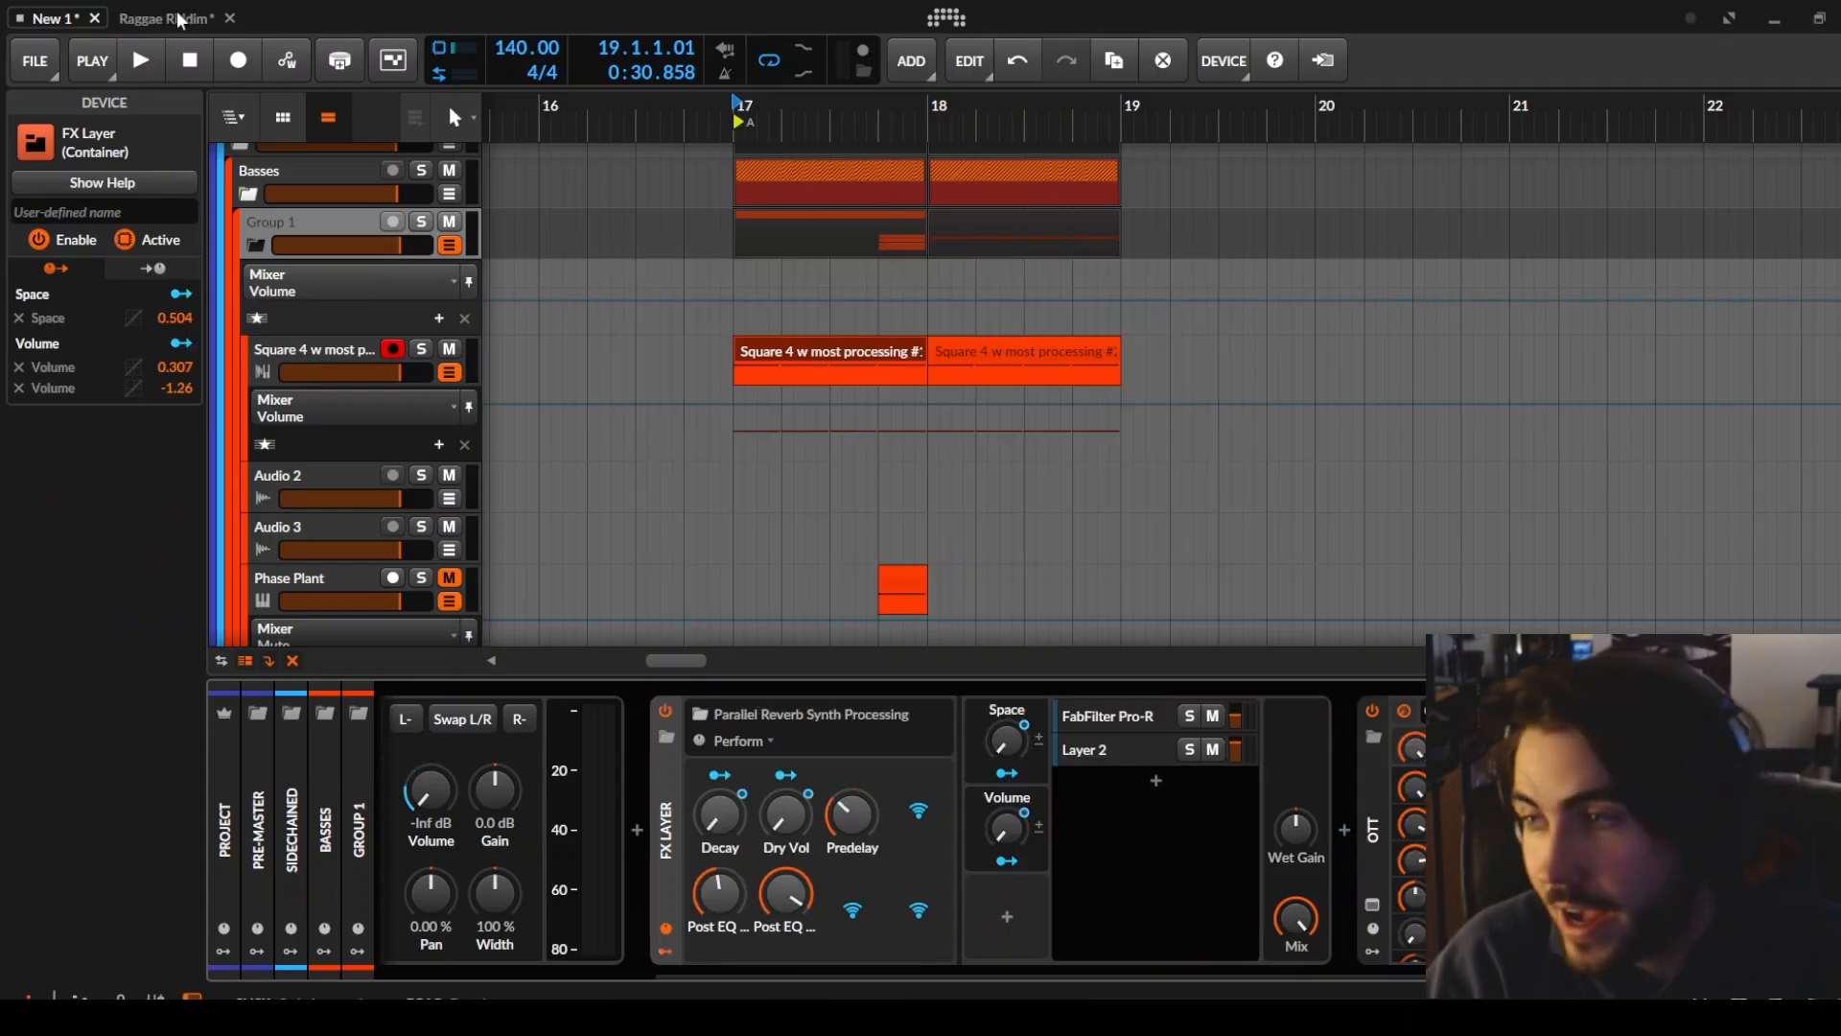
# Switch to the open Raggae Riddim project
pyautogui.click(176, 20)
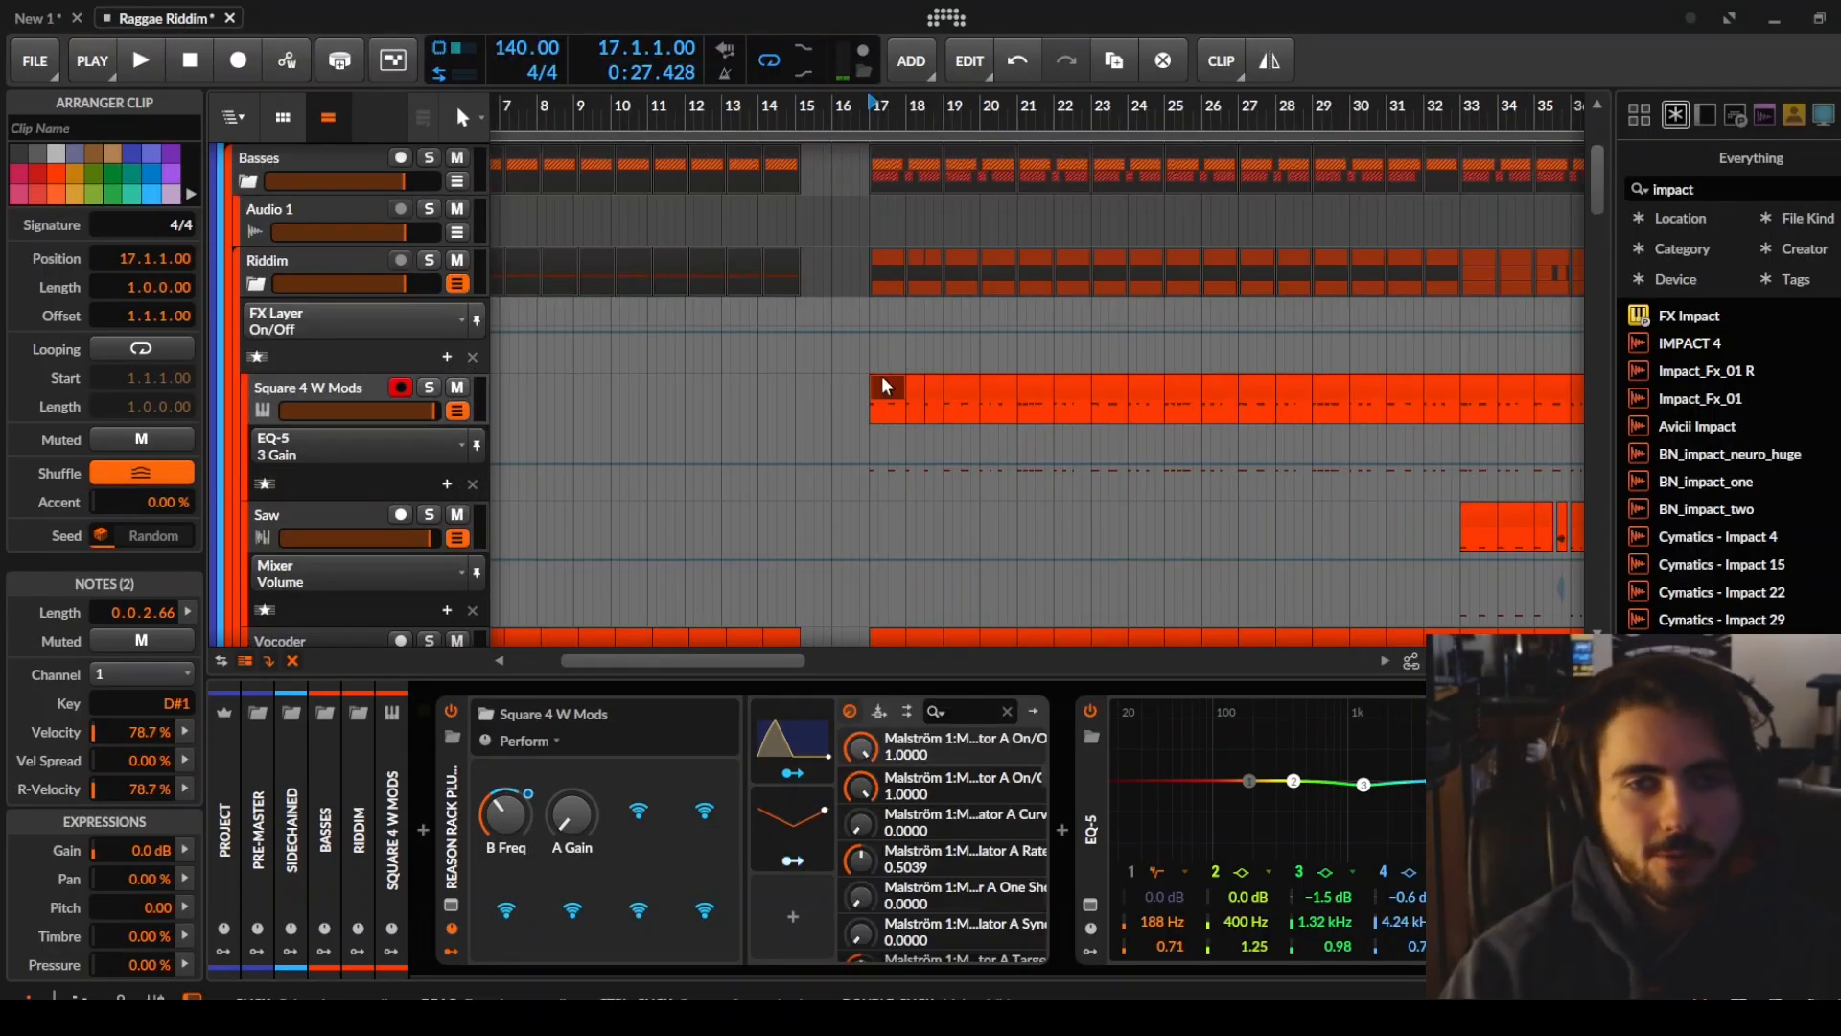
# Solo the Square 4 W Mods track in the Riddim group
pyautogui.click(882, 376)
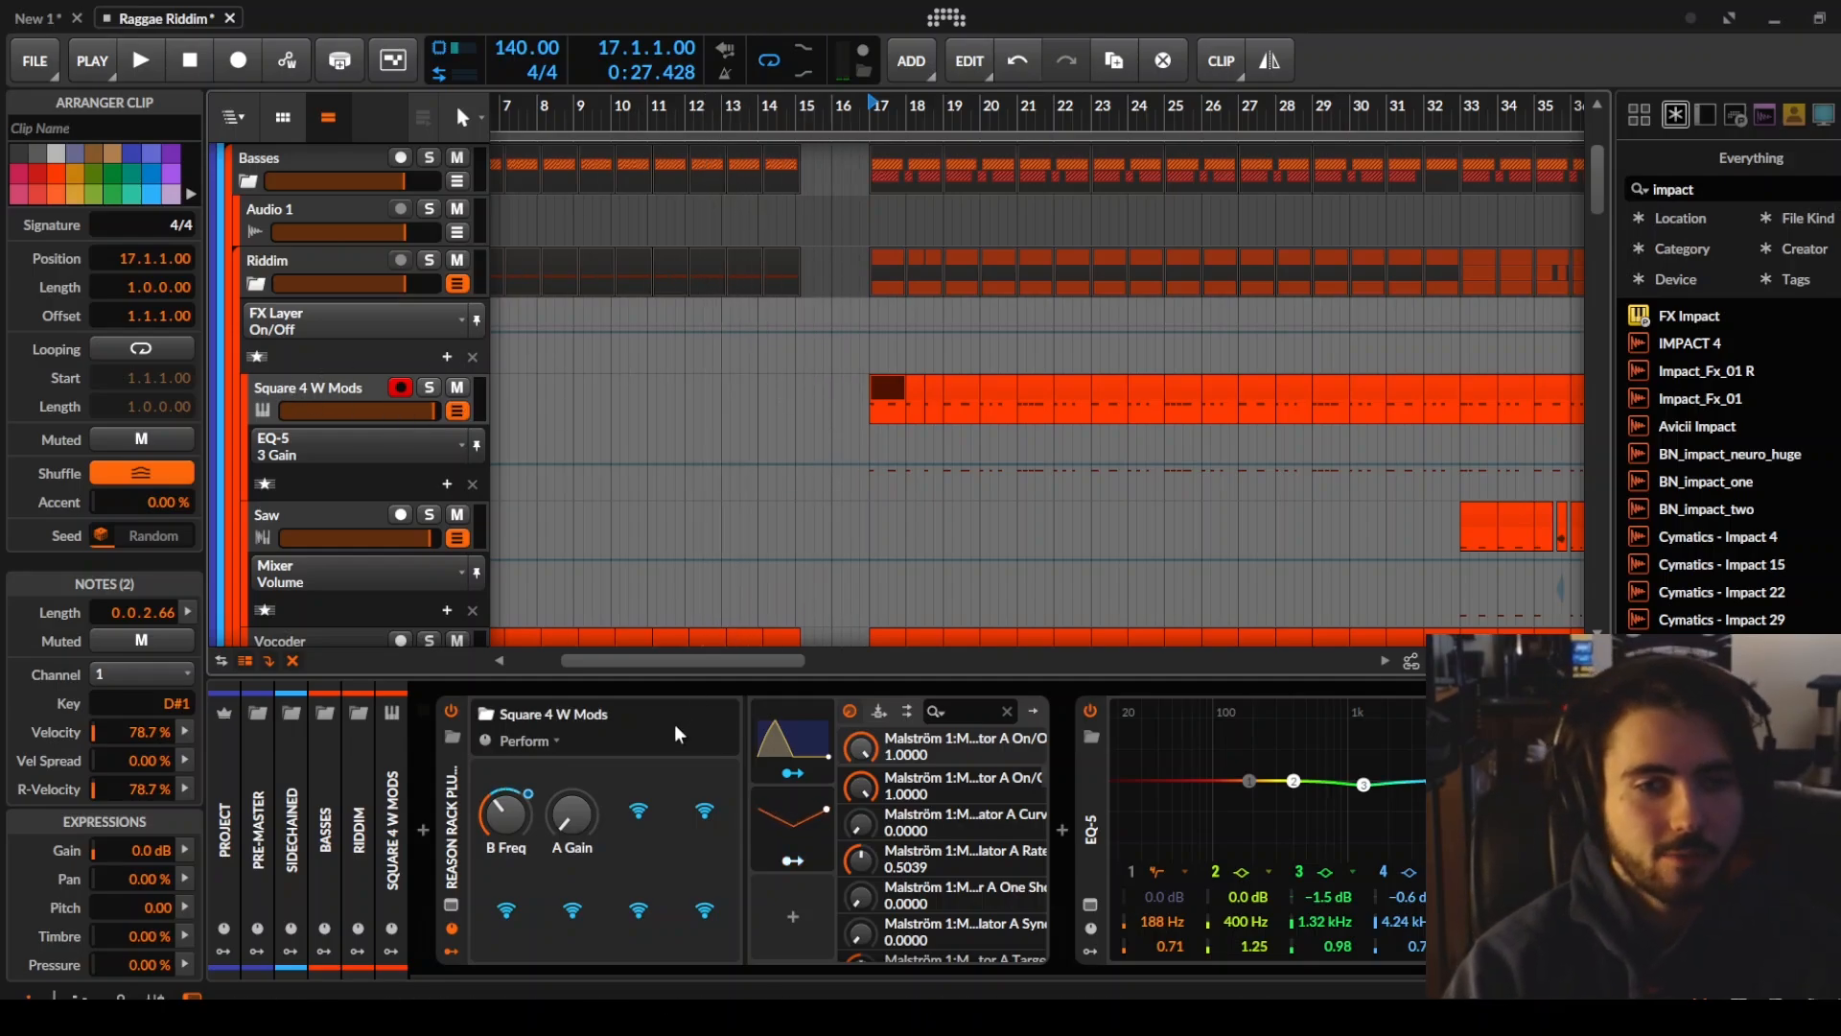
pyautogui.click(331, 273)
pyautogui.click(428, 388)
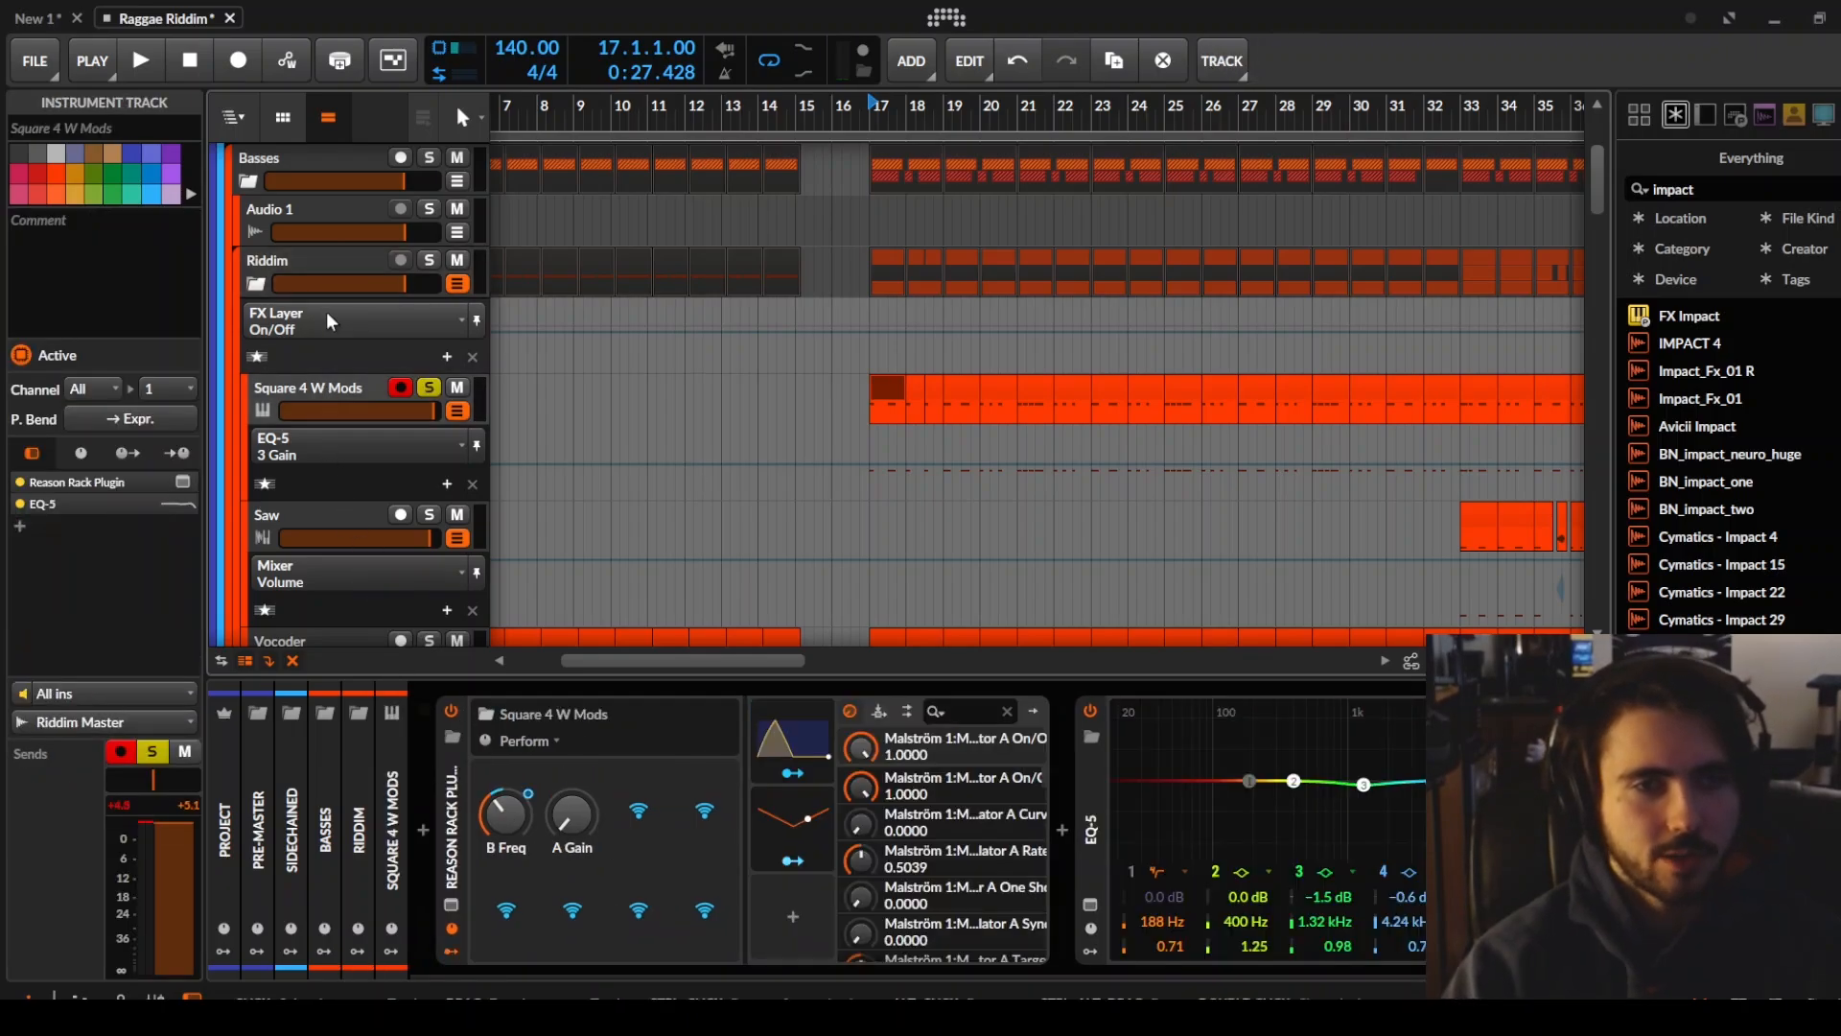
# Compare the bass from bar 17 with the Riddim group's 8x Disperser layer bypassed and re-enabled
pyautogui.click(325, 257)
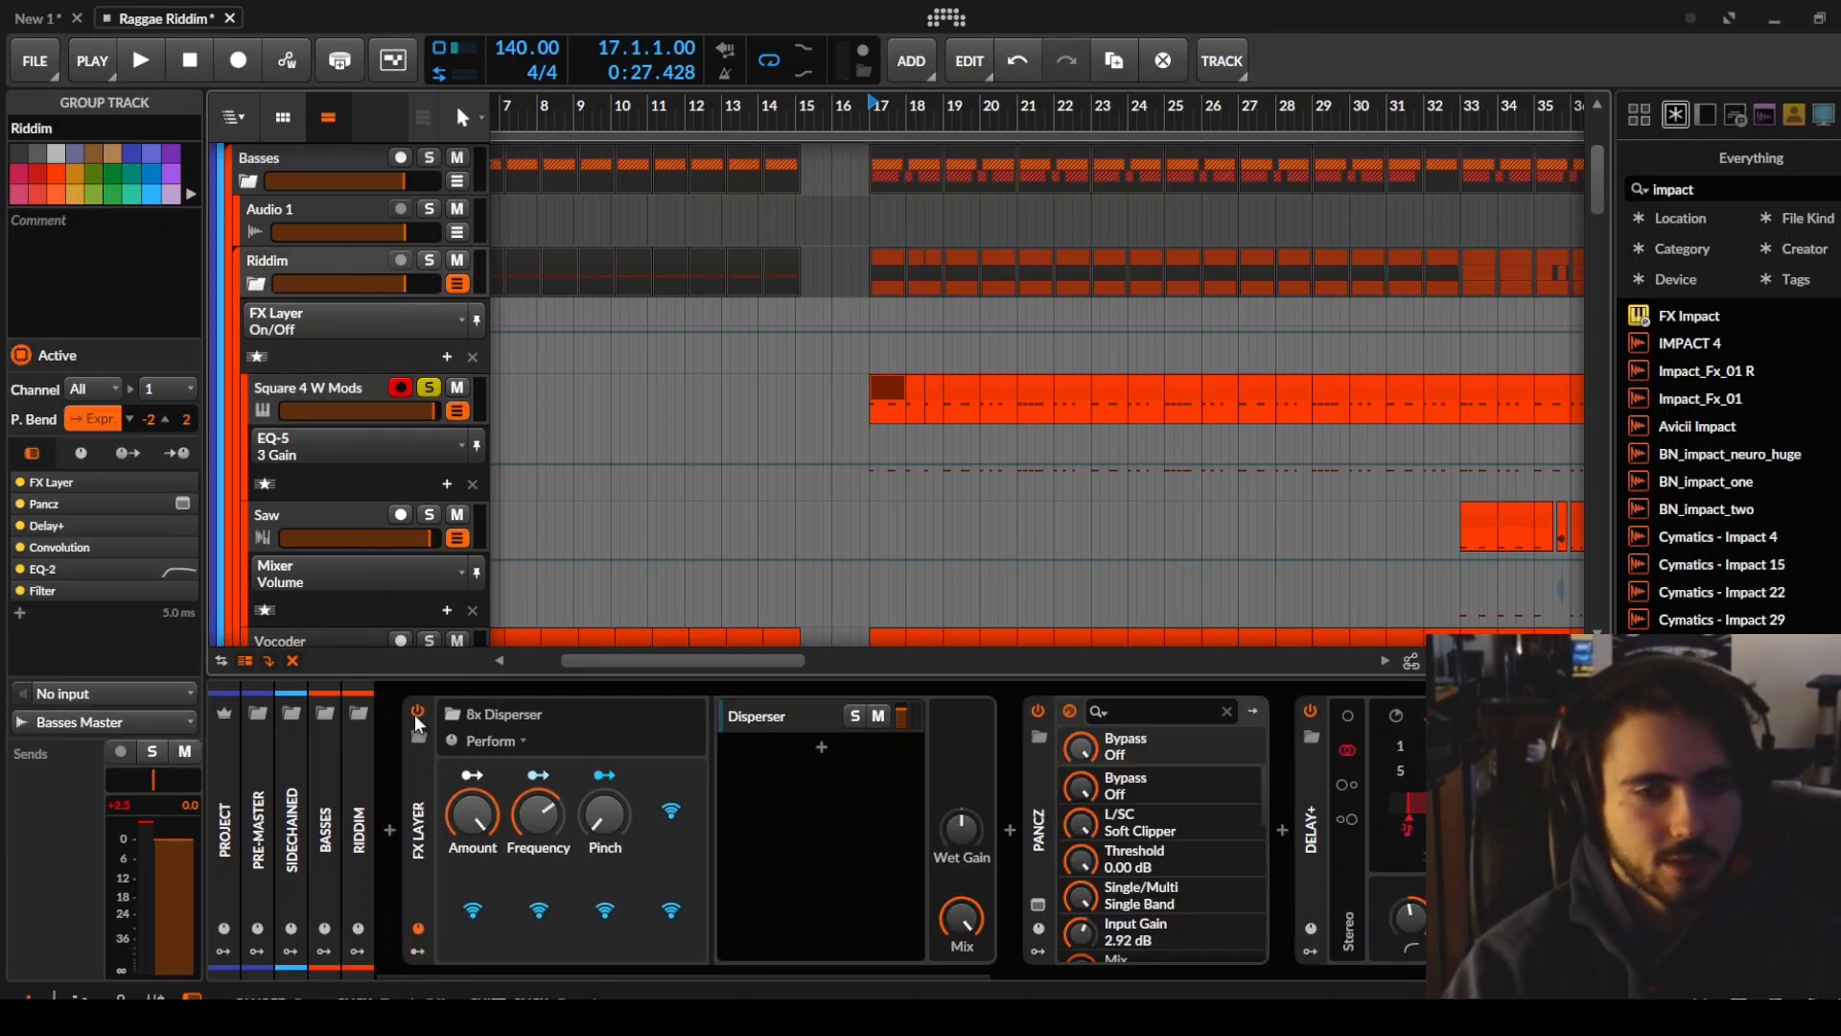
pyautogui.click(416, 712)
pyautogui.press('space')
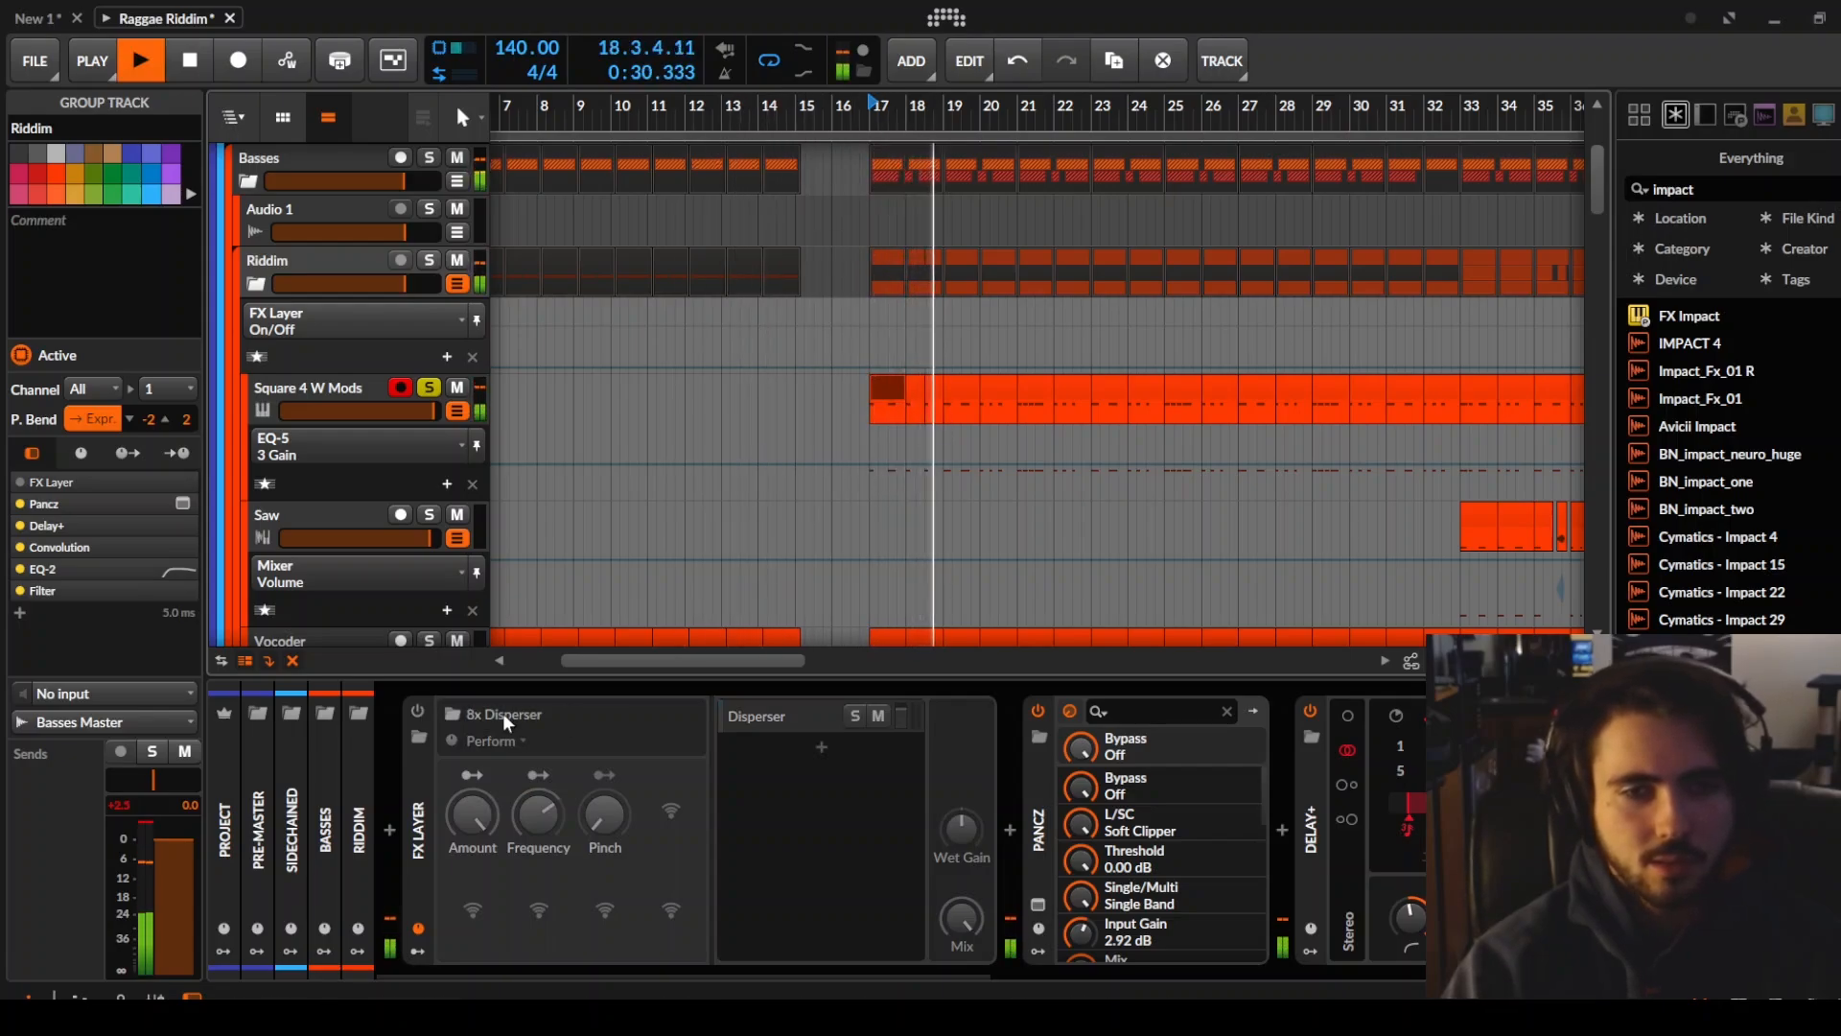
pyautogui.press('space')
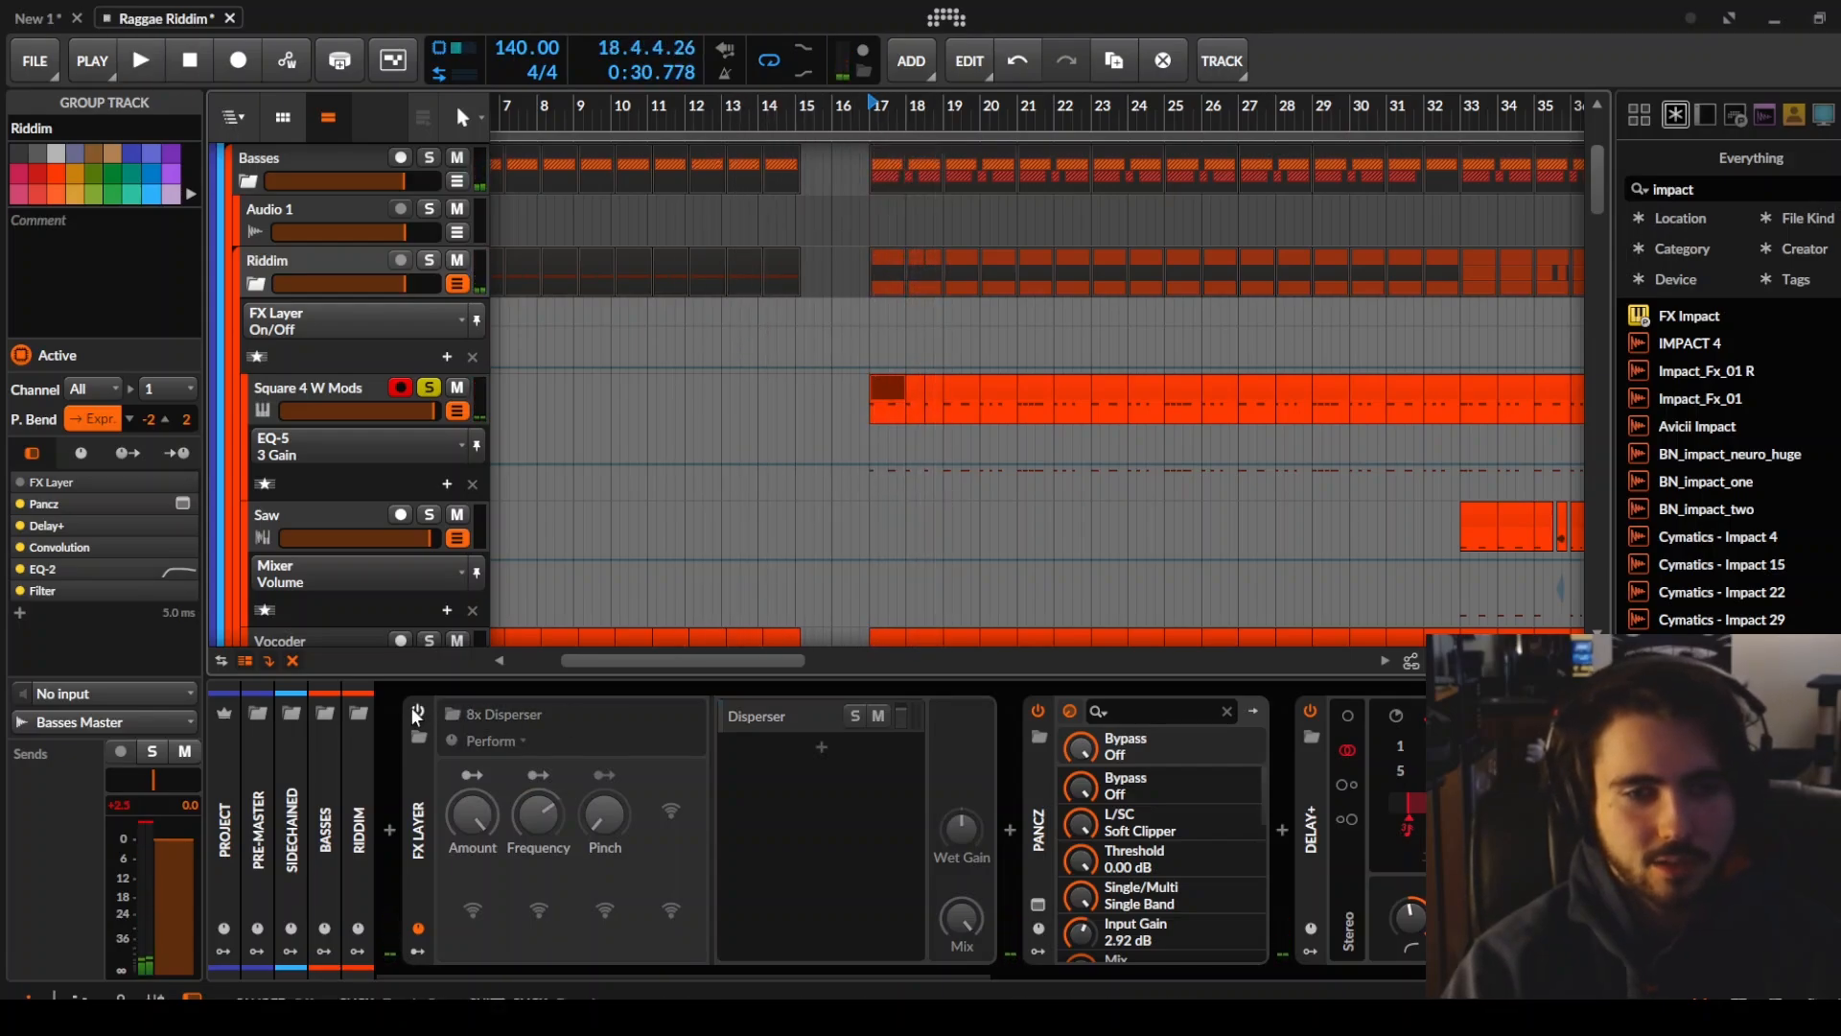
pyautogui.click(413, 709)
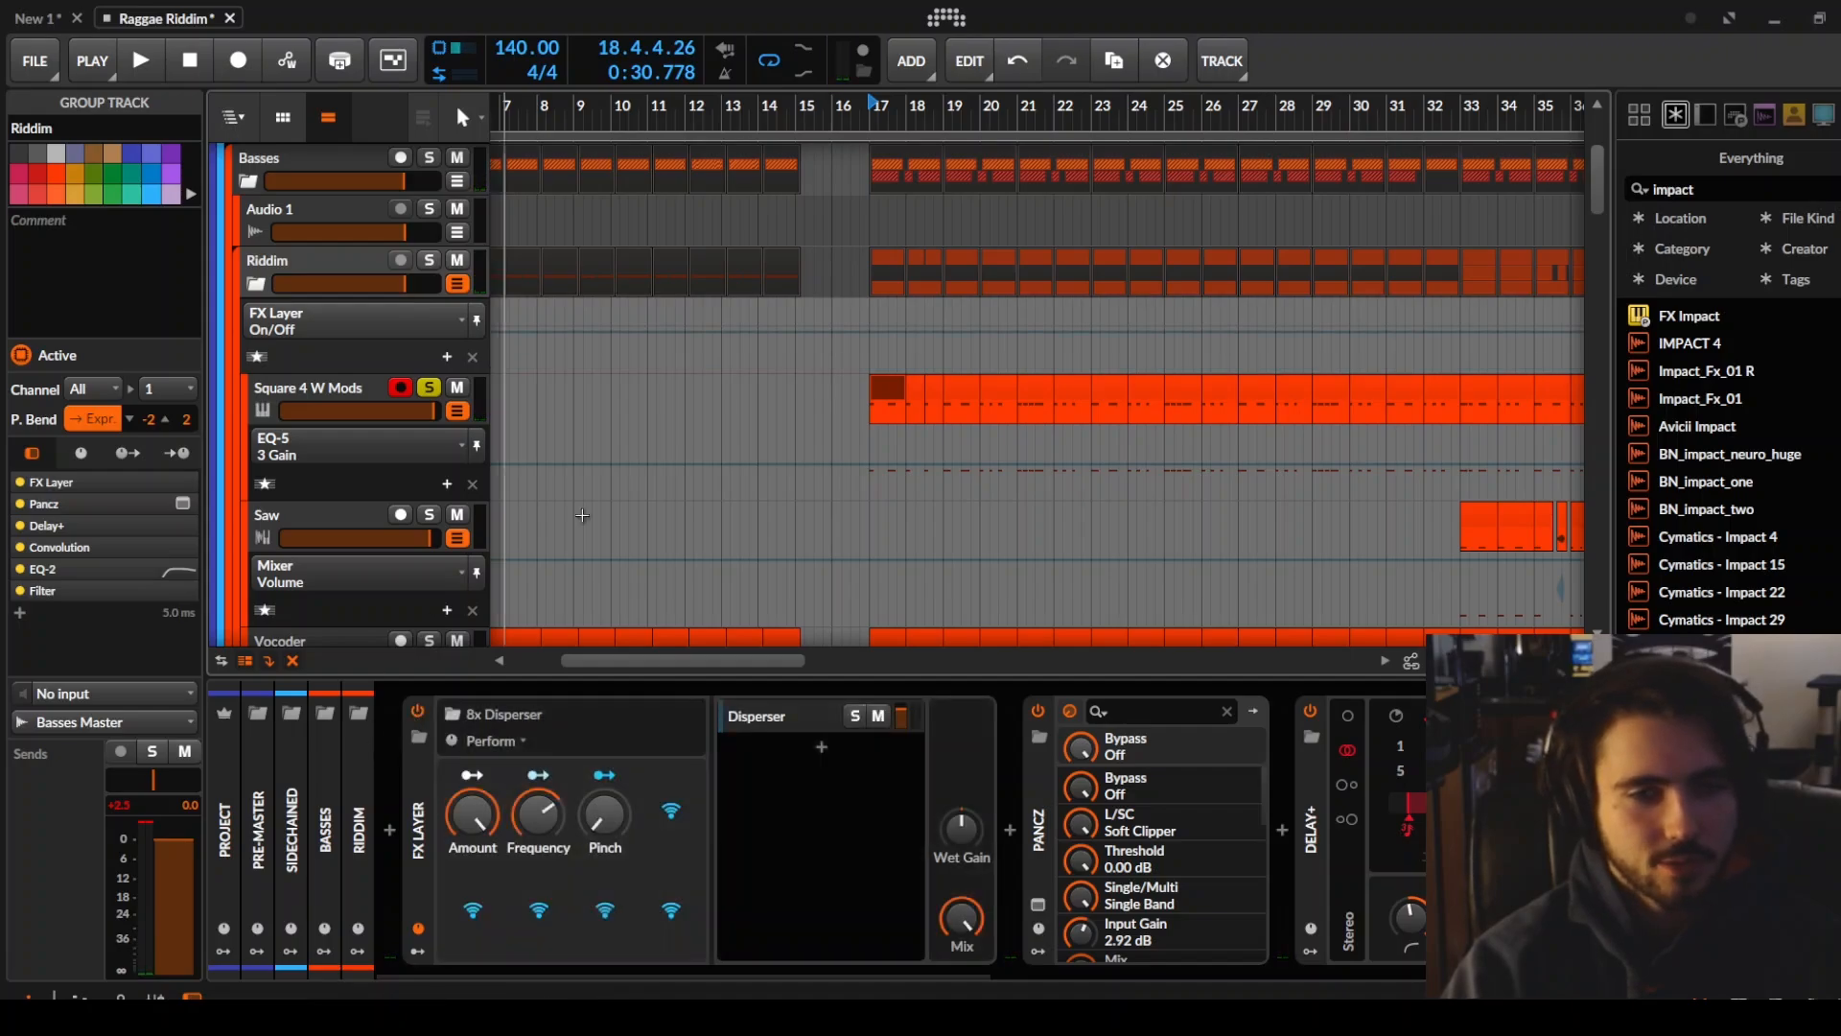
pyautogui.press('space')
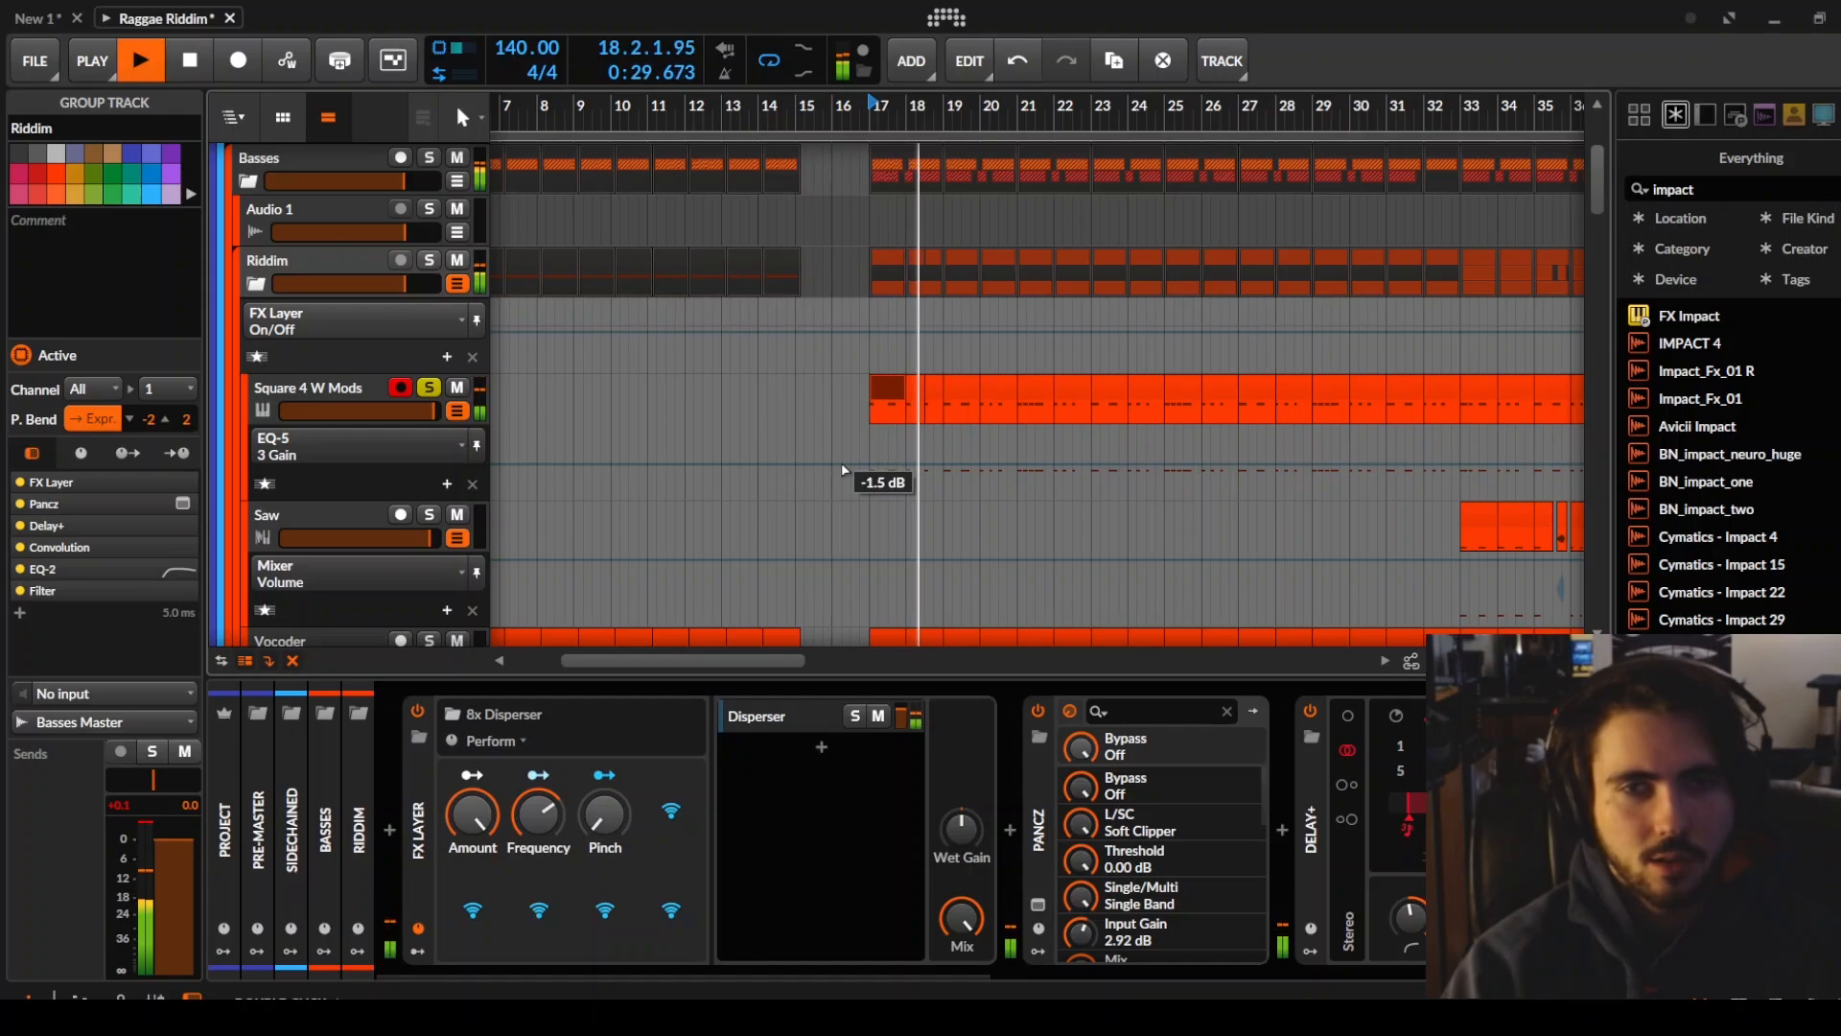
pyautogui.press('space')
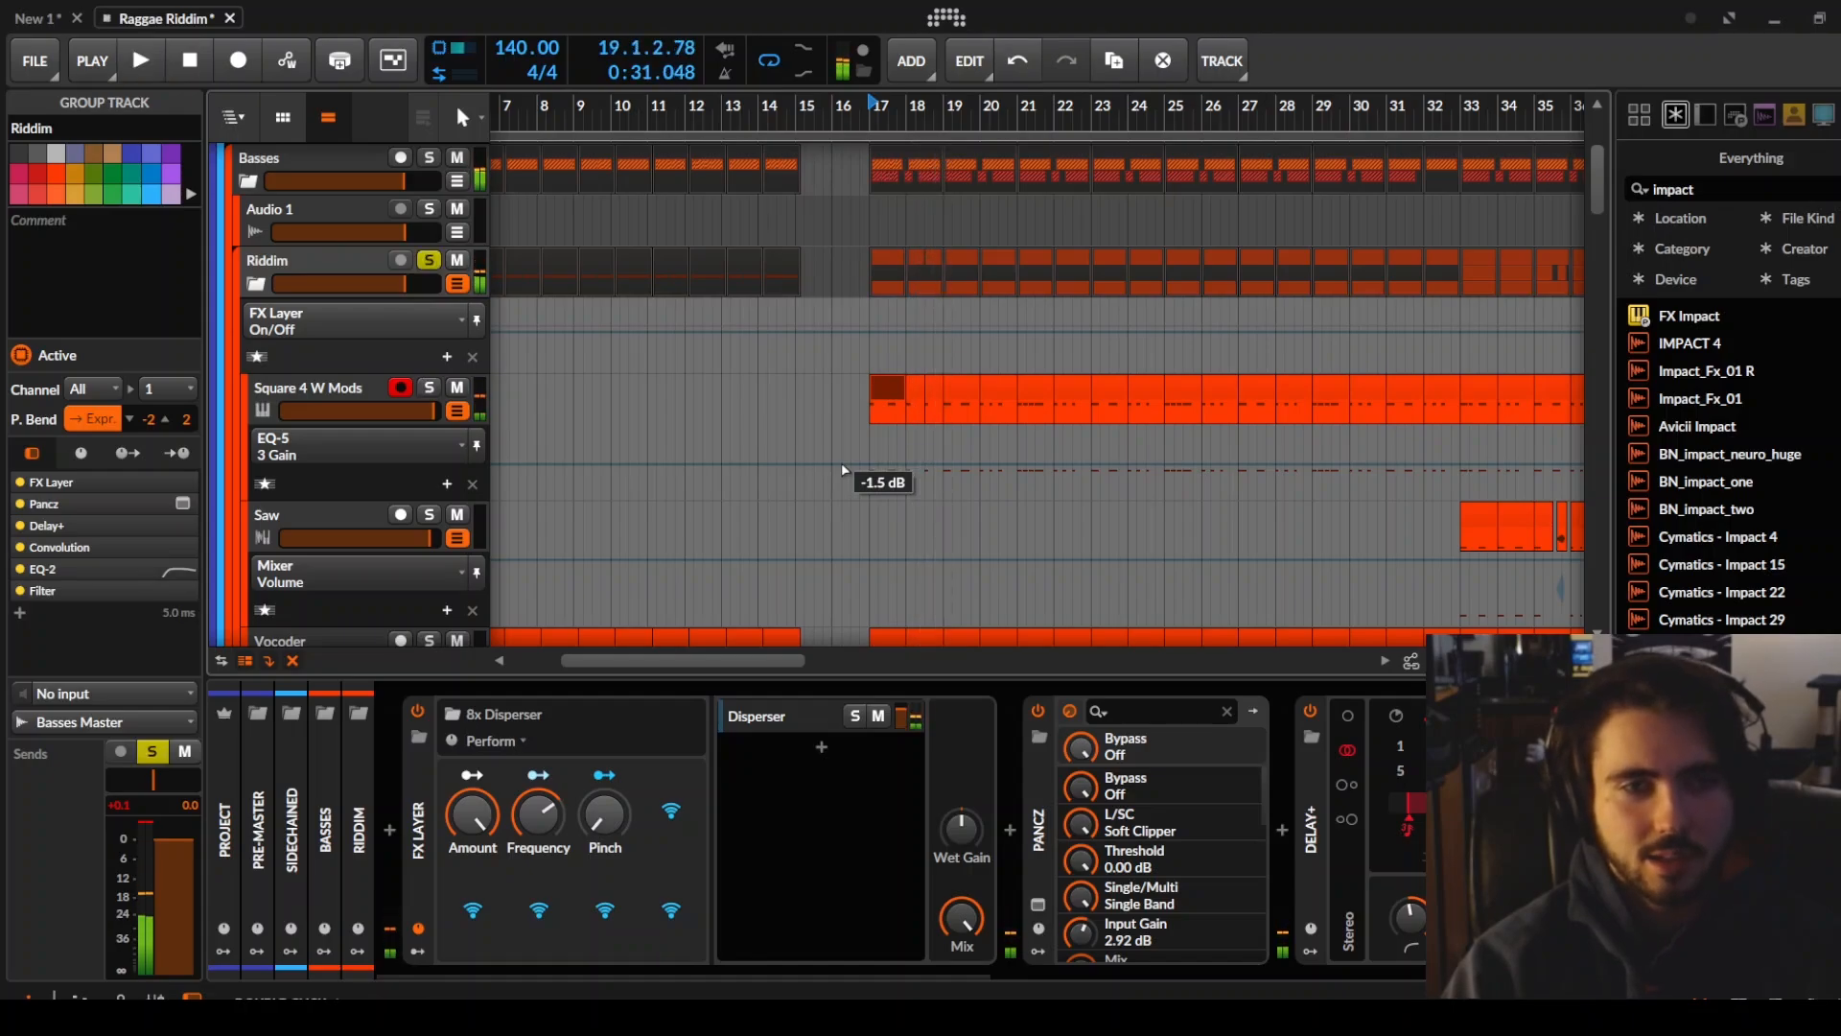
pyautogui.press('space')
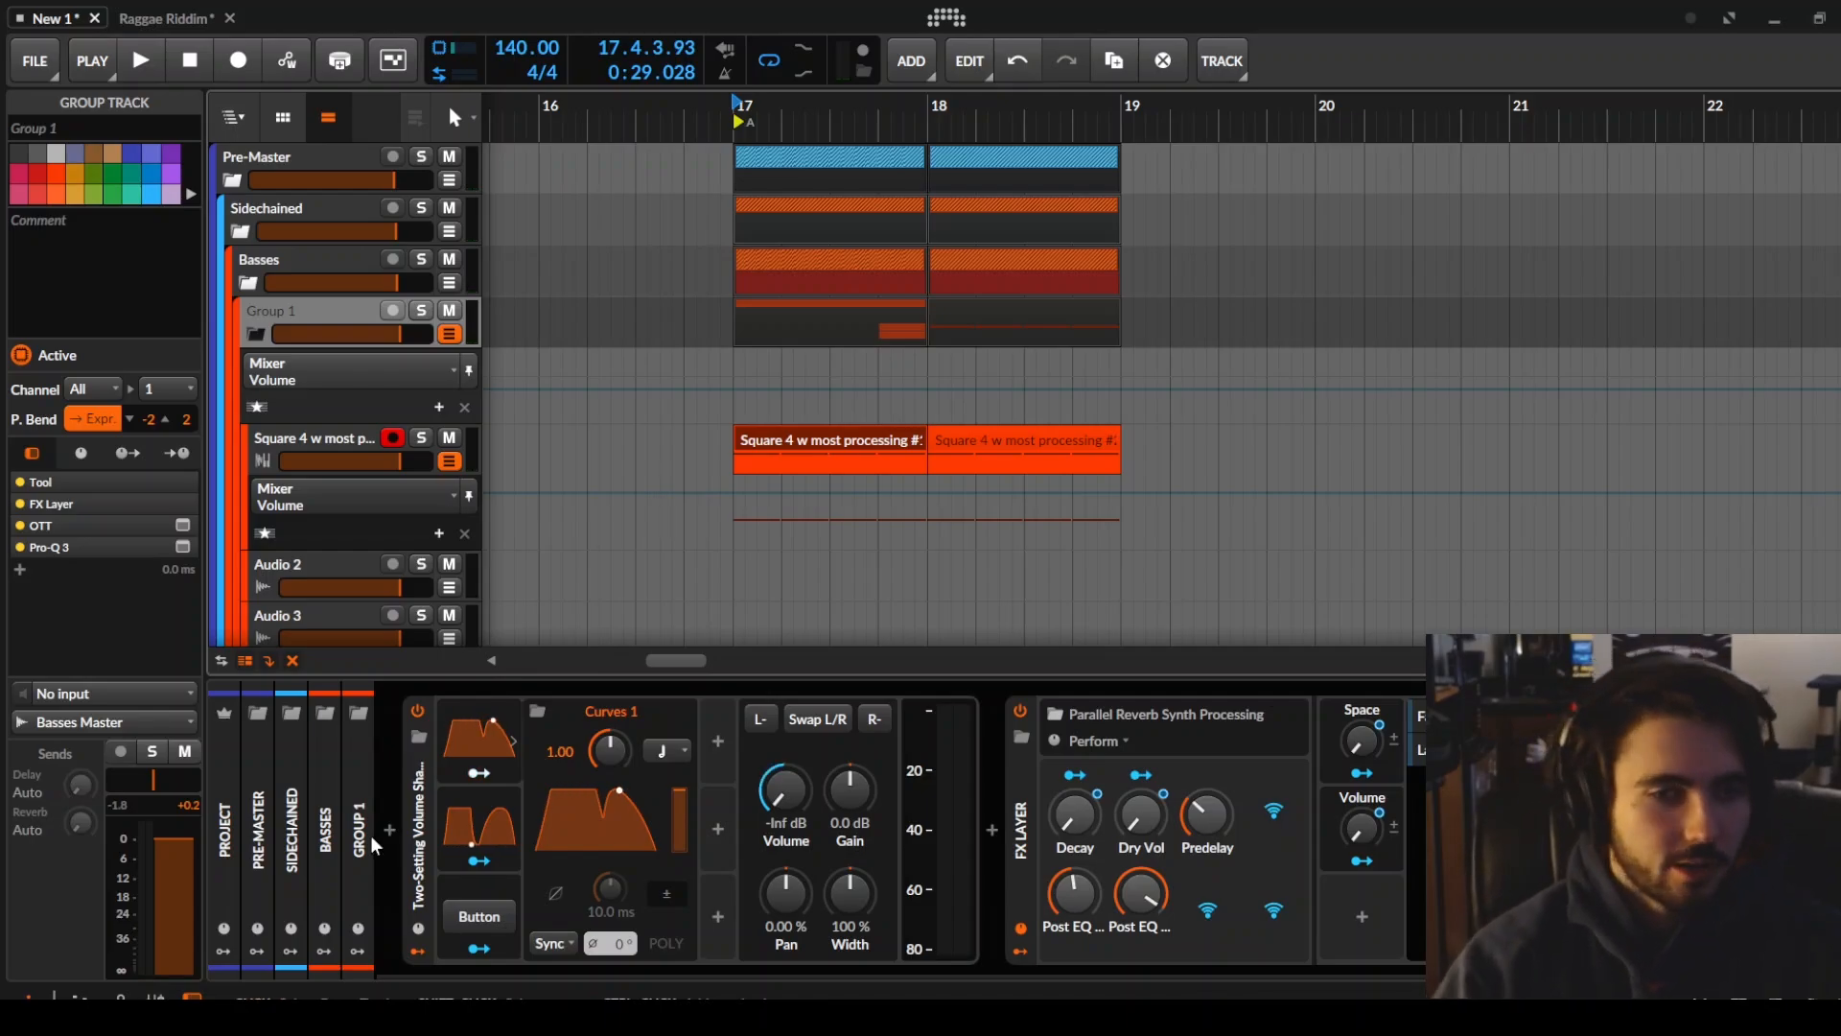
# In the New 1 project, insert the 3x Comb preset at the start of Group 1's device chain and open its Comb layer
pyautogui.click(389, 842)
pyautogui.write('3x')
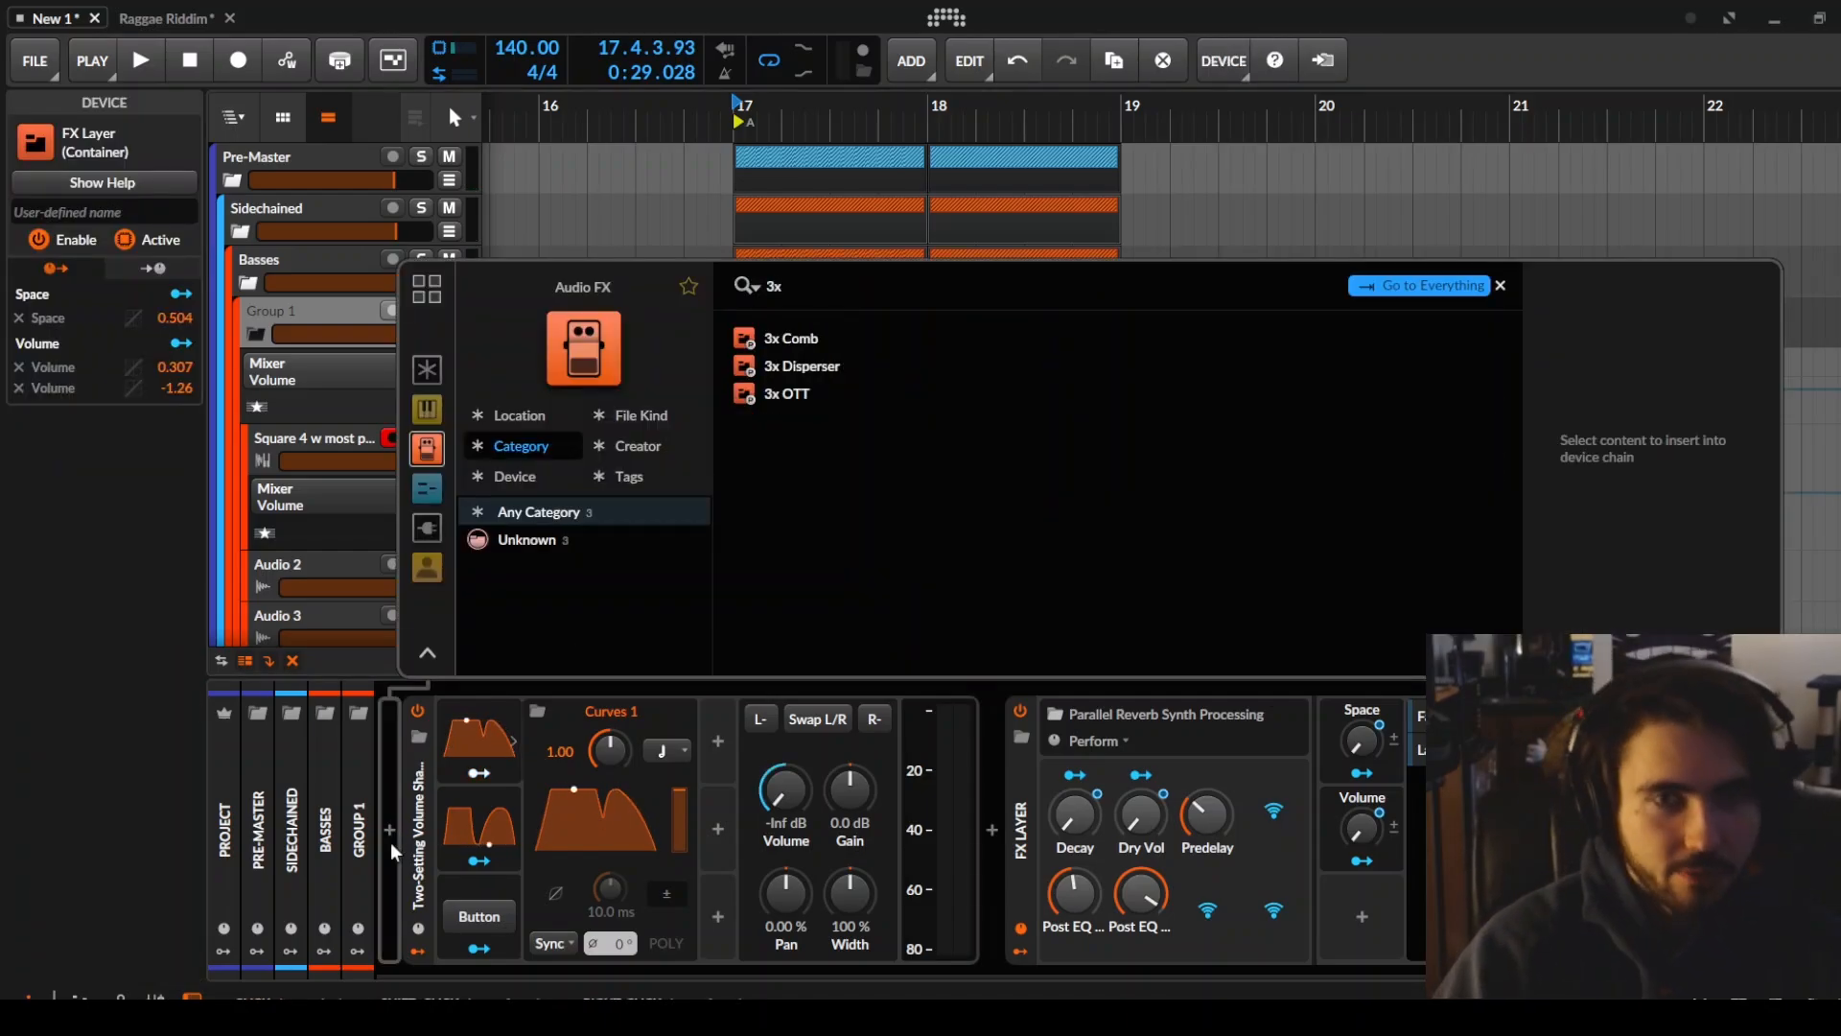
pyautogui.press('Return')
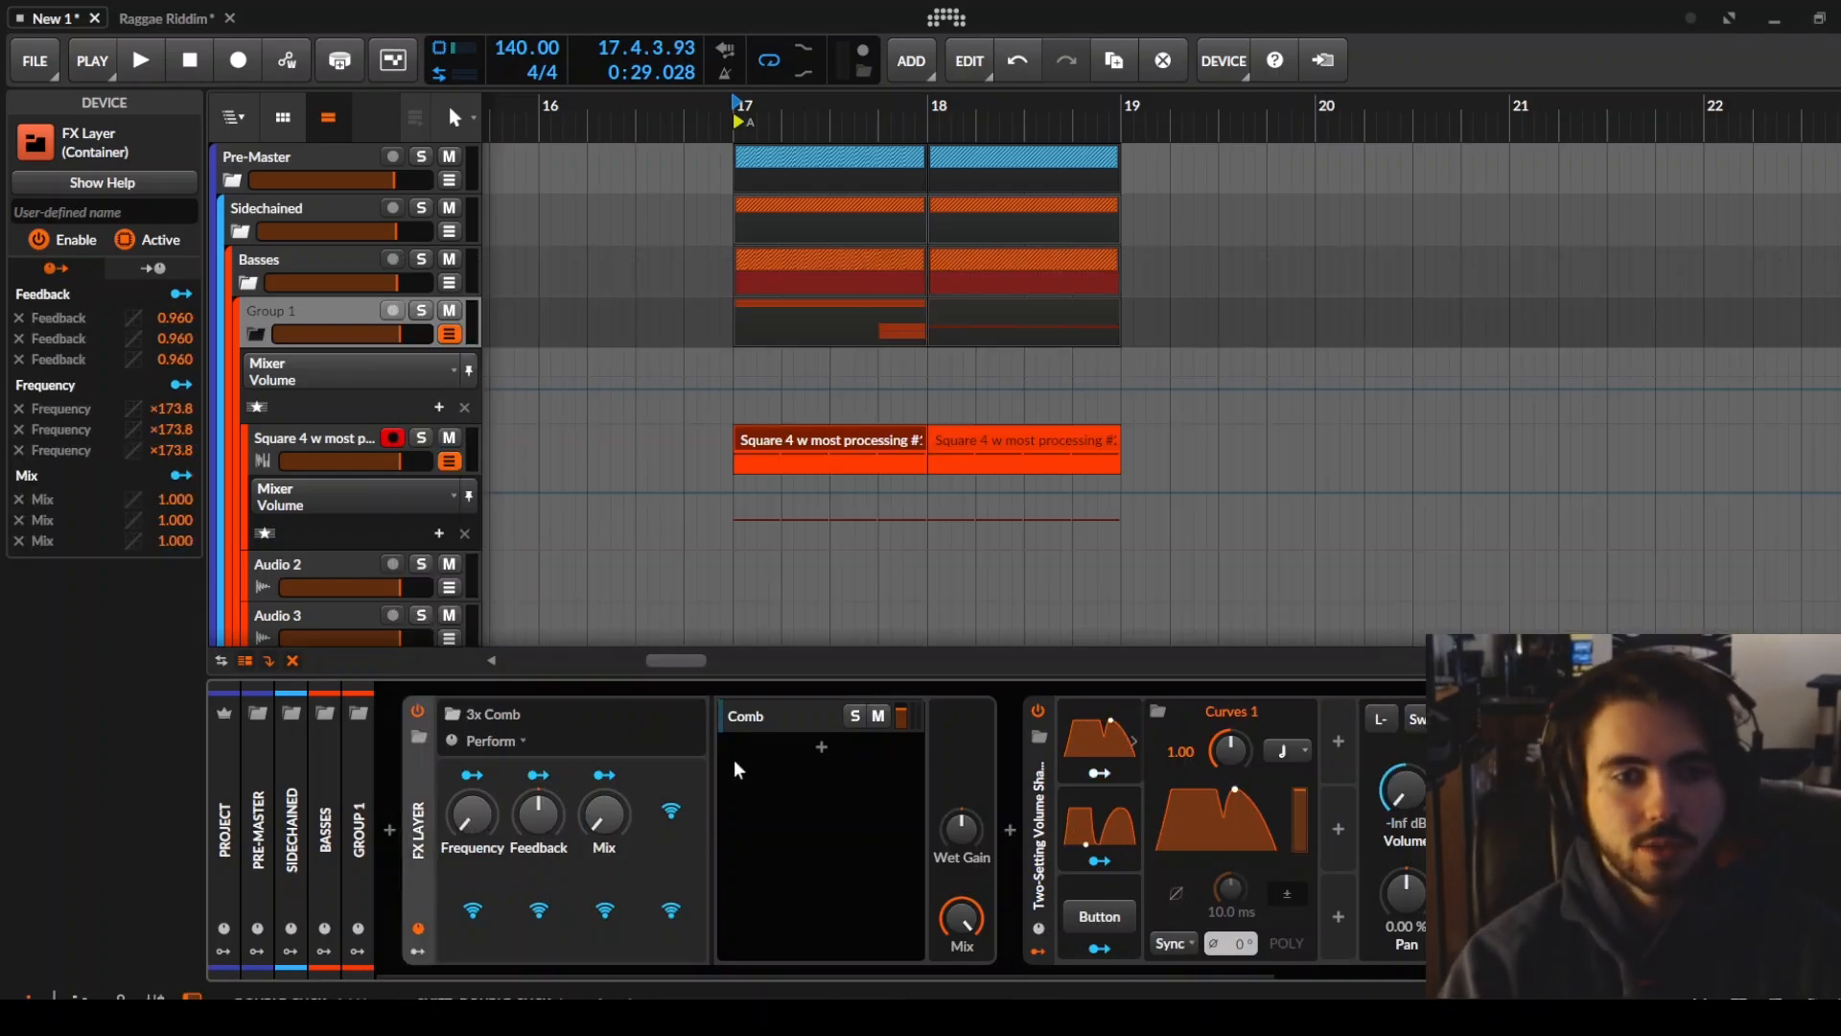
pyautogui.click(775, 717)
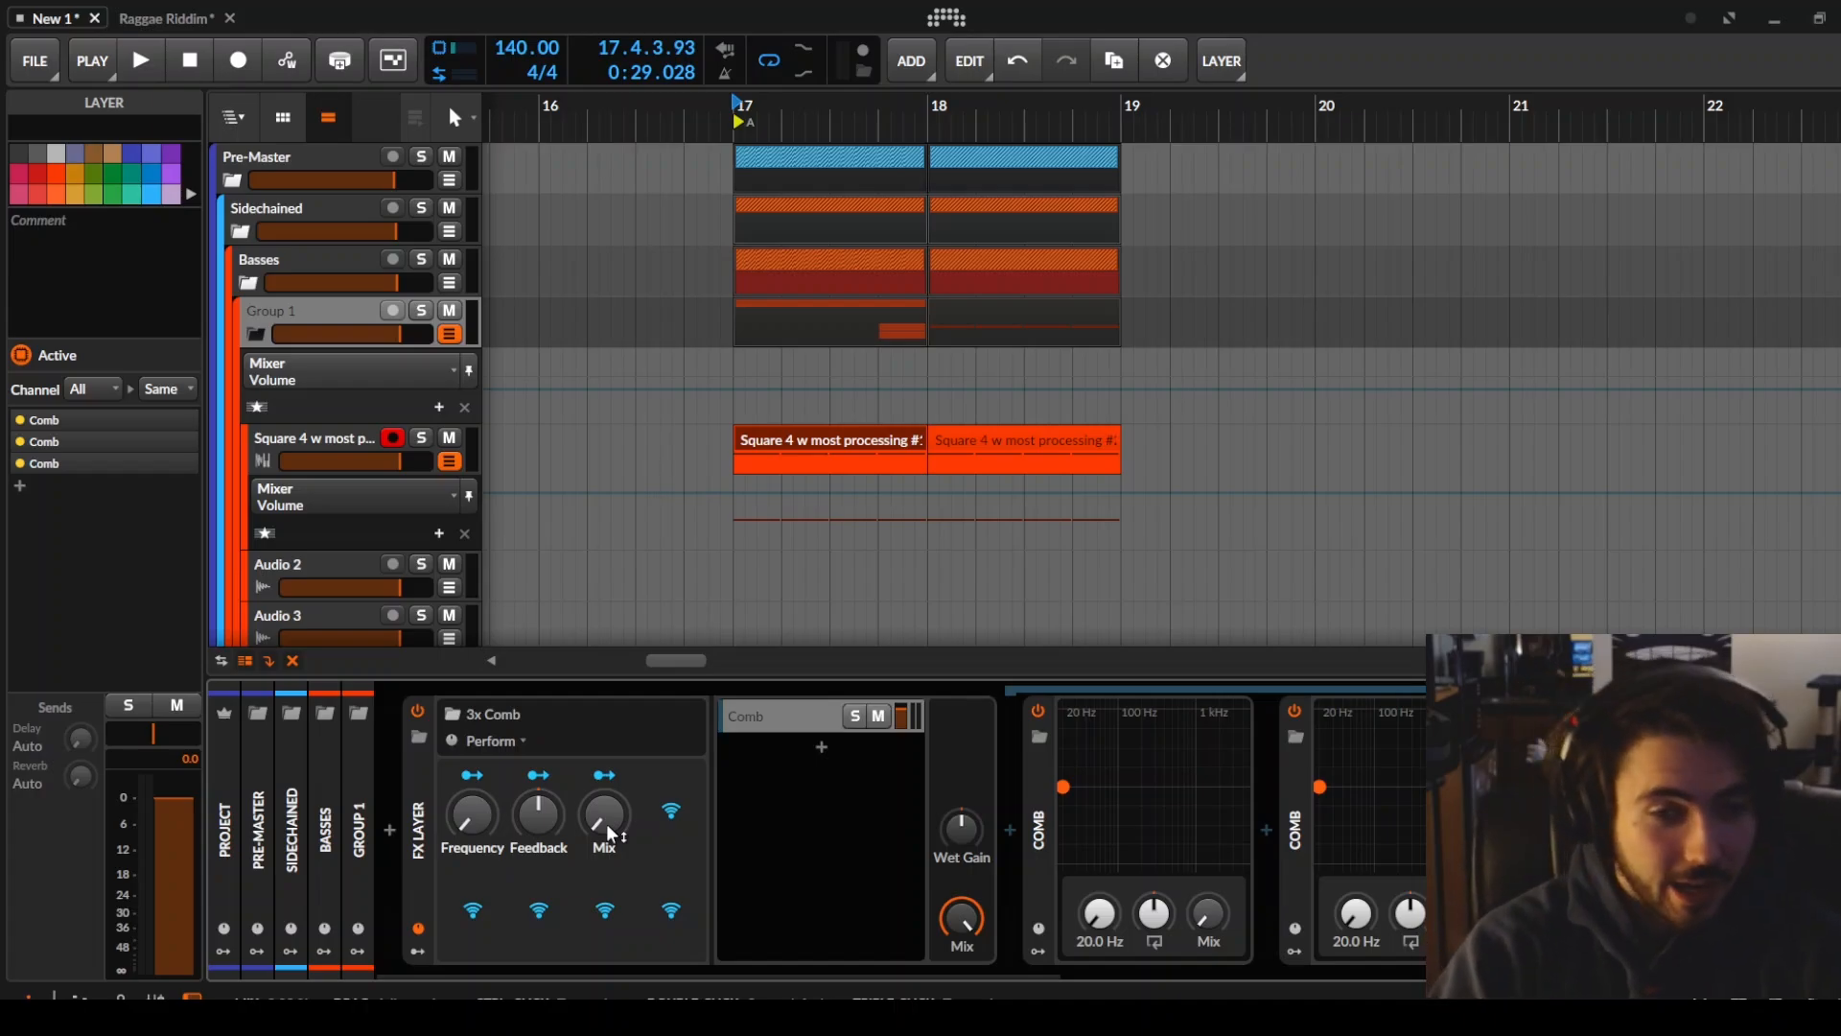
# Raise the 3x Comb Mix macro to maximum and lower Feedback while auditioning Group 1 from bar 17
pyautogui.moveTo(607, 823); pyautogui.dragTo(607, 815)
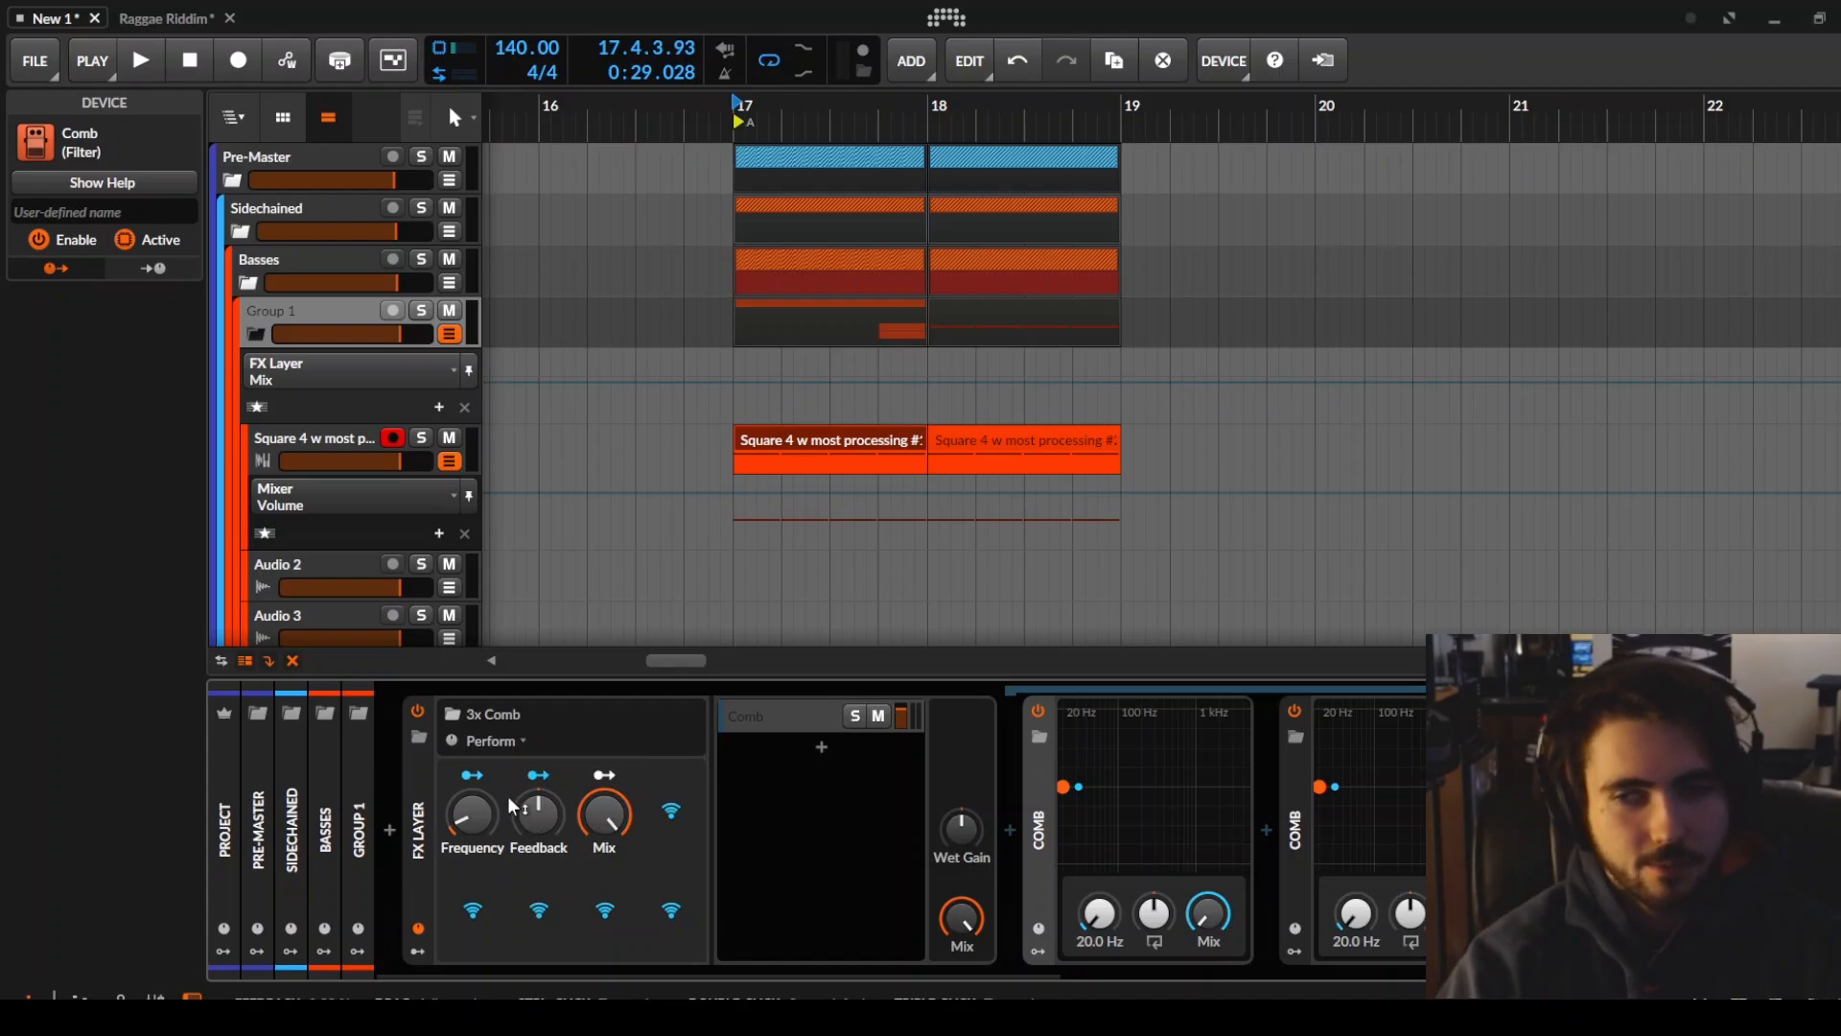
pyautogui.press('space')
pyautogui.moveTo(523, 826); pyautogui.dragTo(523, 881)
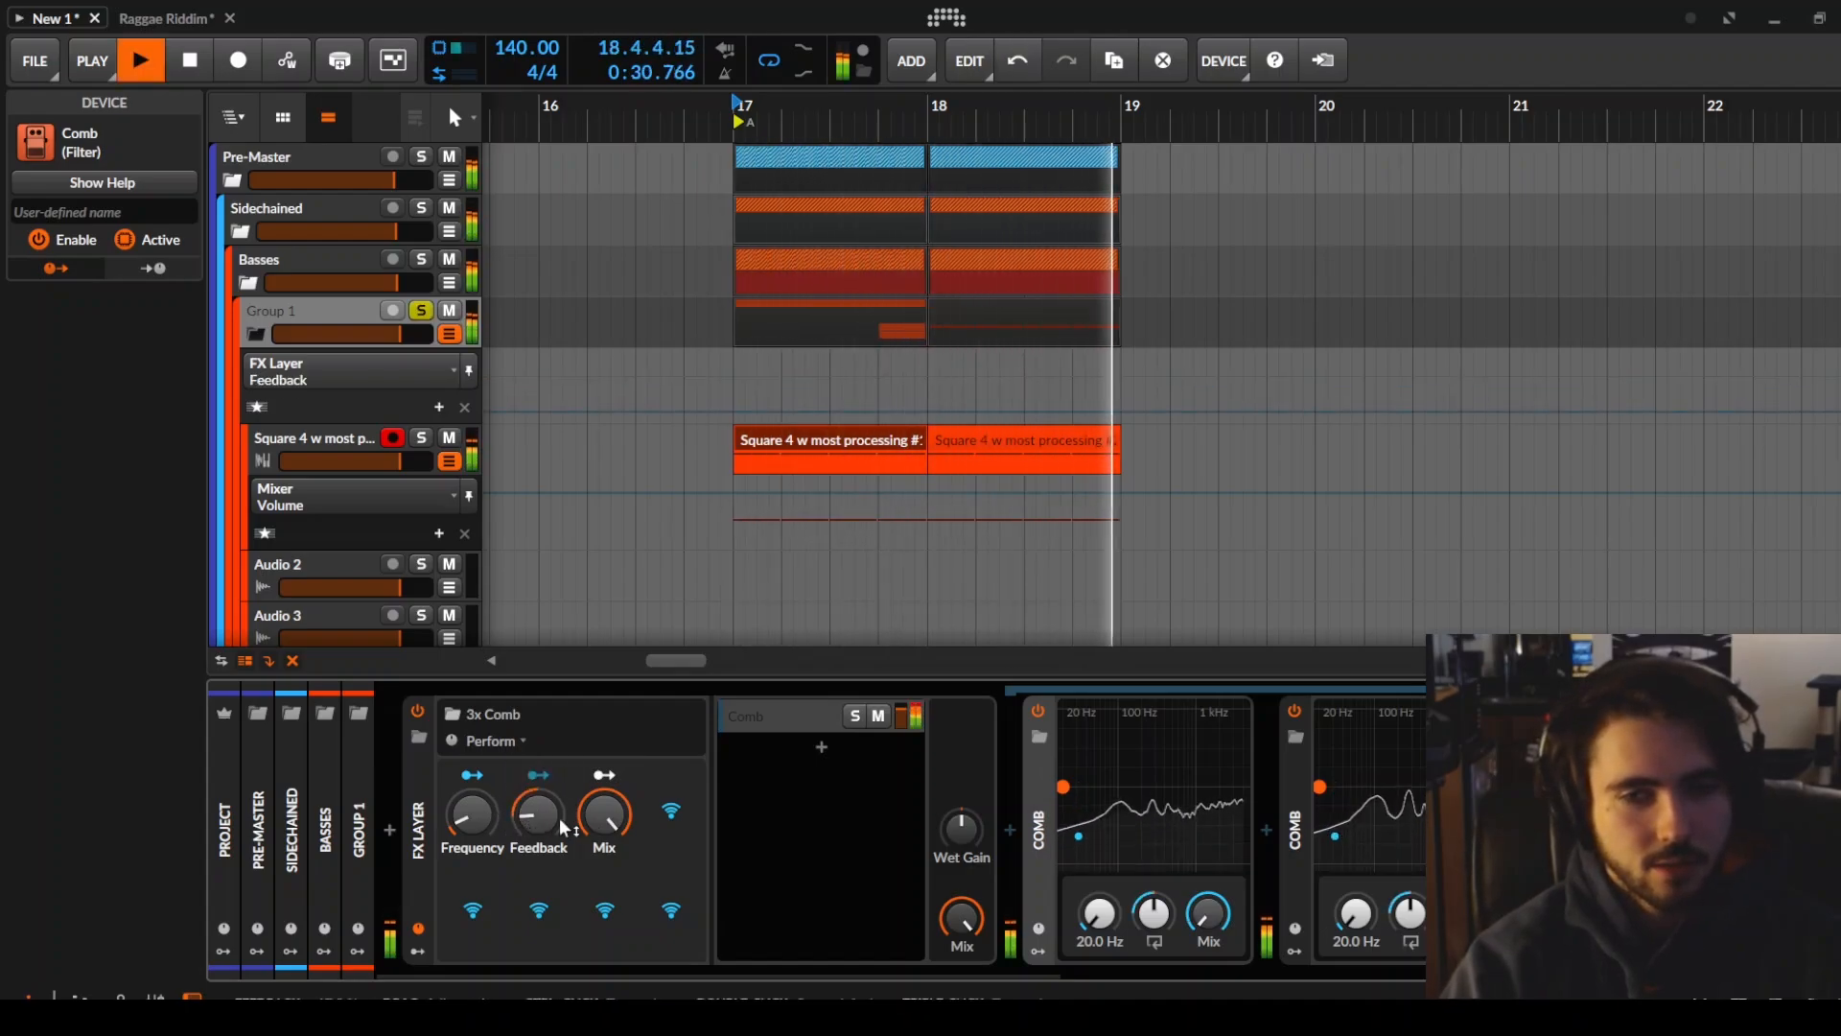
pyautogui.press('space')
pyautogui.press('space')
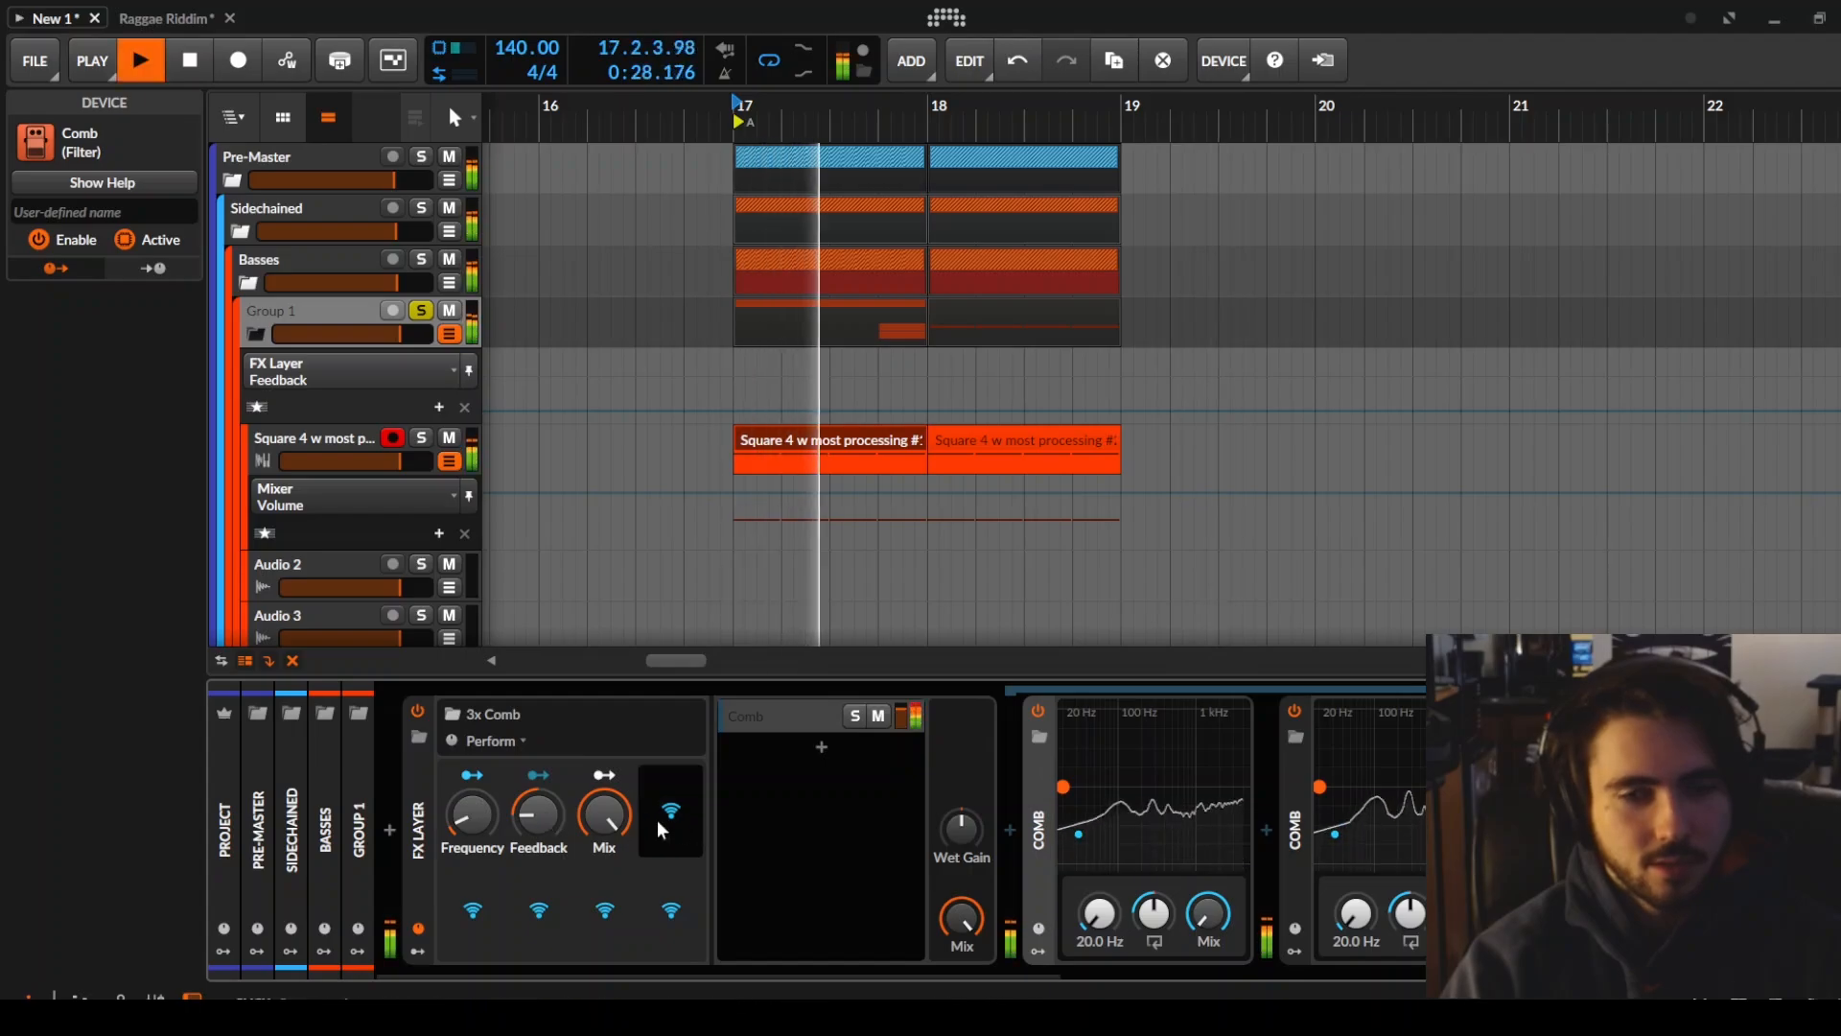
pyautogui.press('space')
# Lower the 3x Comb Mix macro to 11.6 % and sweep its Frequency macro while auditioning Group 1
pyautogui.moveTo(607, 815); pyautogui.dragTo(607, 885)
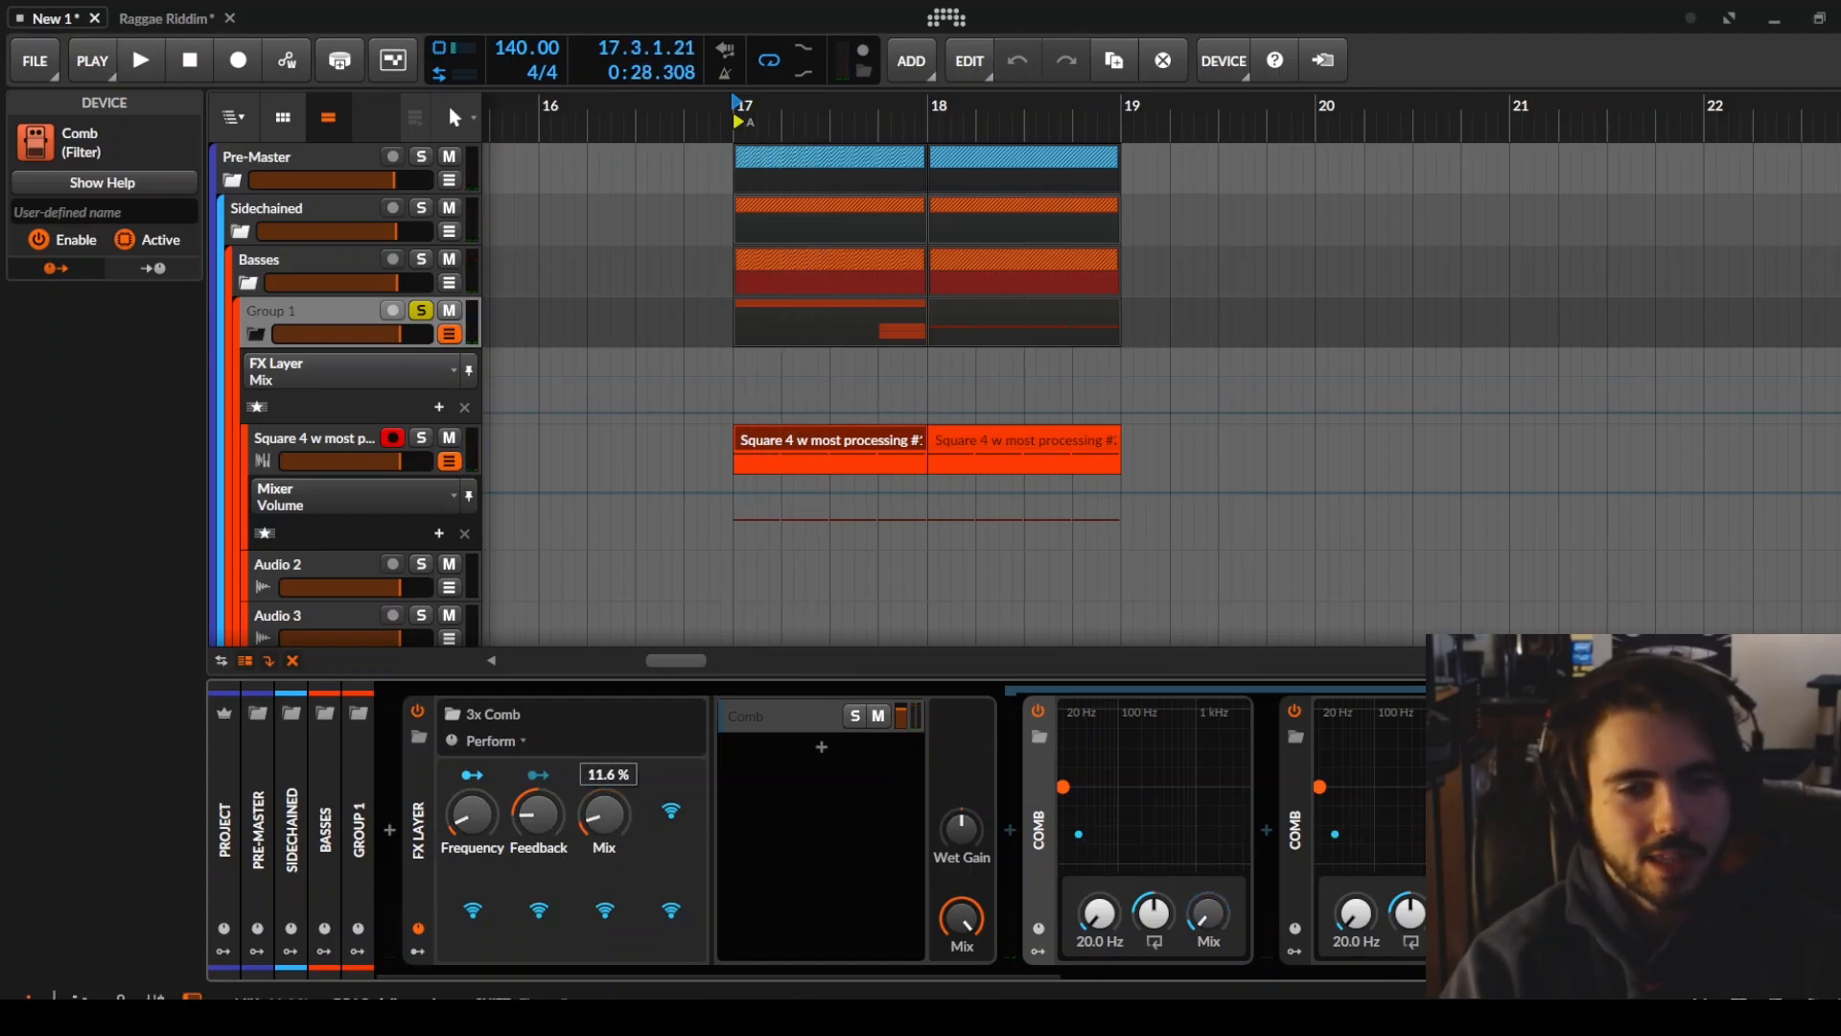
pyautogui.press('space')
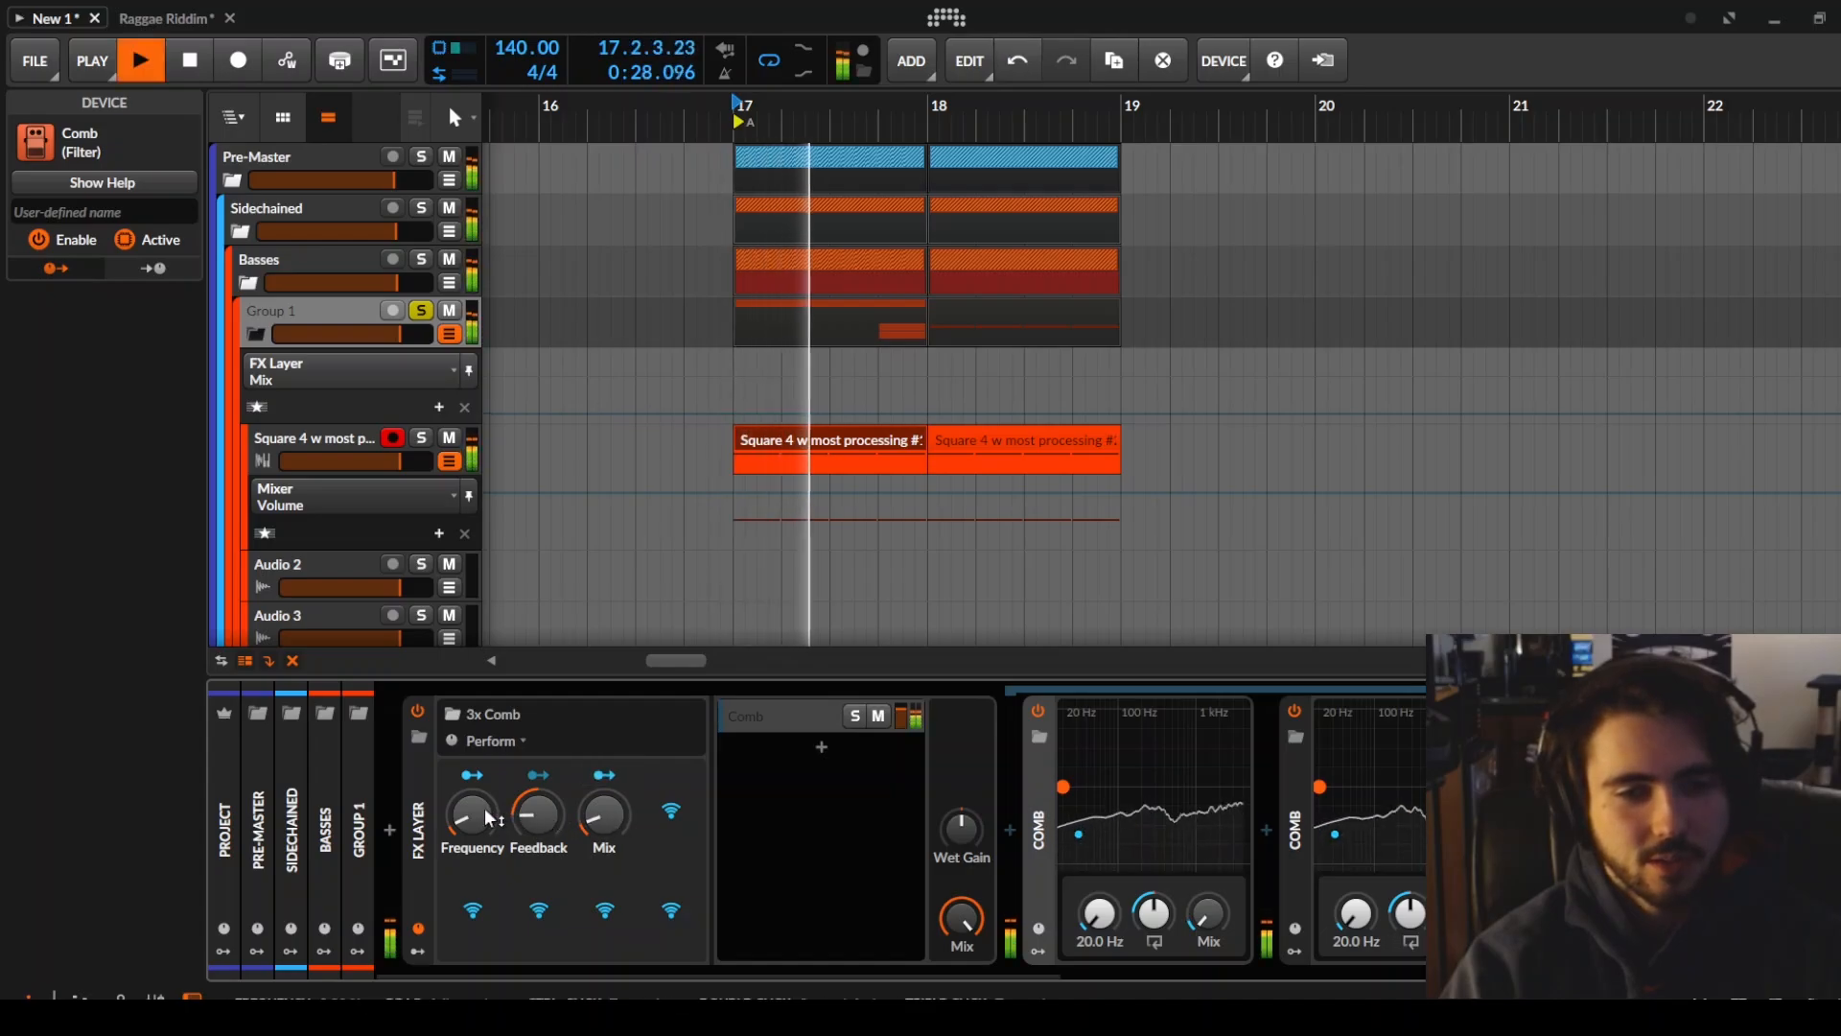
pyautogui.moveTo(487, 815); pyautogui.dragTo(590, 795)
pyautogui.press('space')
pyautogui.press('space')
pyautogui.moveTo(475, 815); pyautogui.dragTo(474, 811)
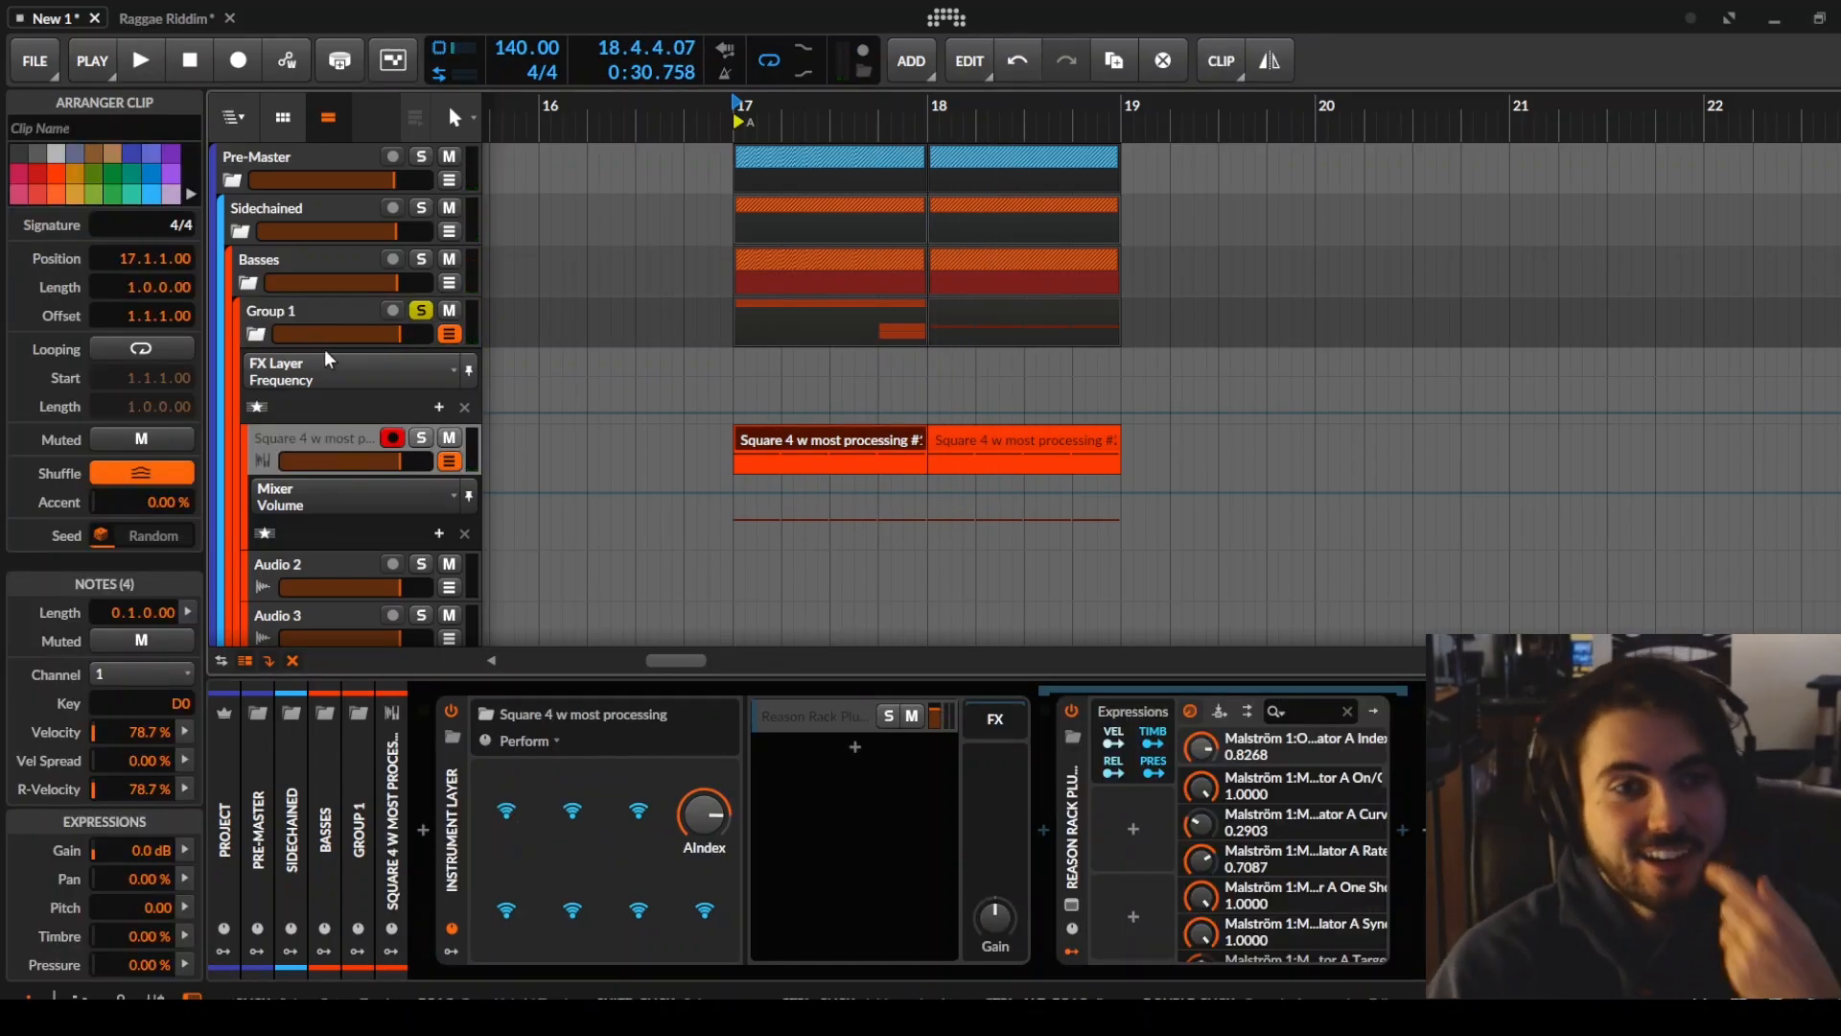
# Remove the 3x Comb layer from Group 1 and insert a Freq Shifter between Tool and the Parallel Reverb Synth Processing layer
pyautogui.click(337, 302)
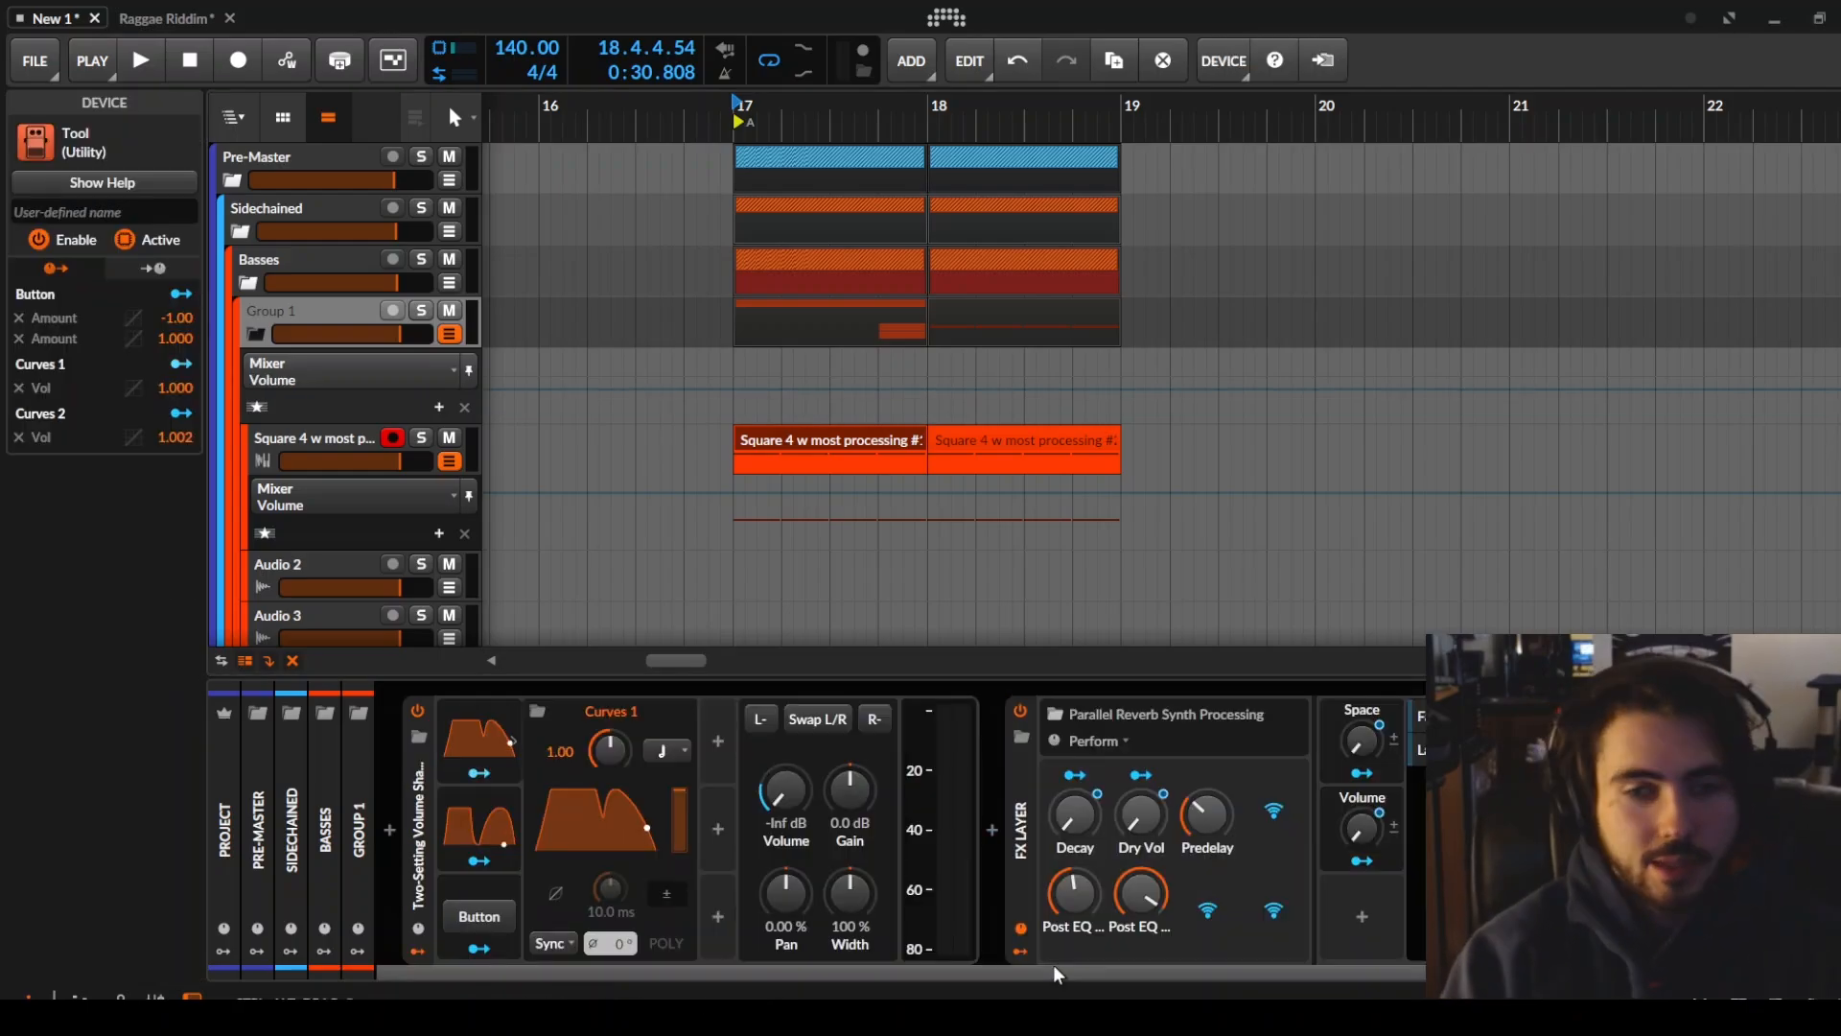
pyautogui.moveTo(1053, 971); pyautogui.dragTo(1231, 972)
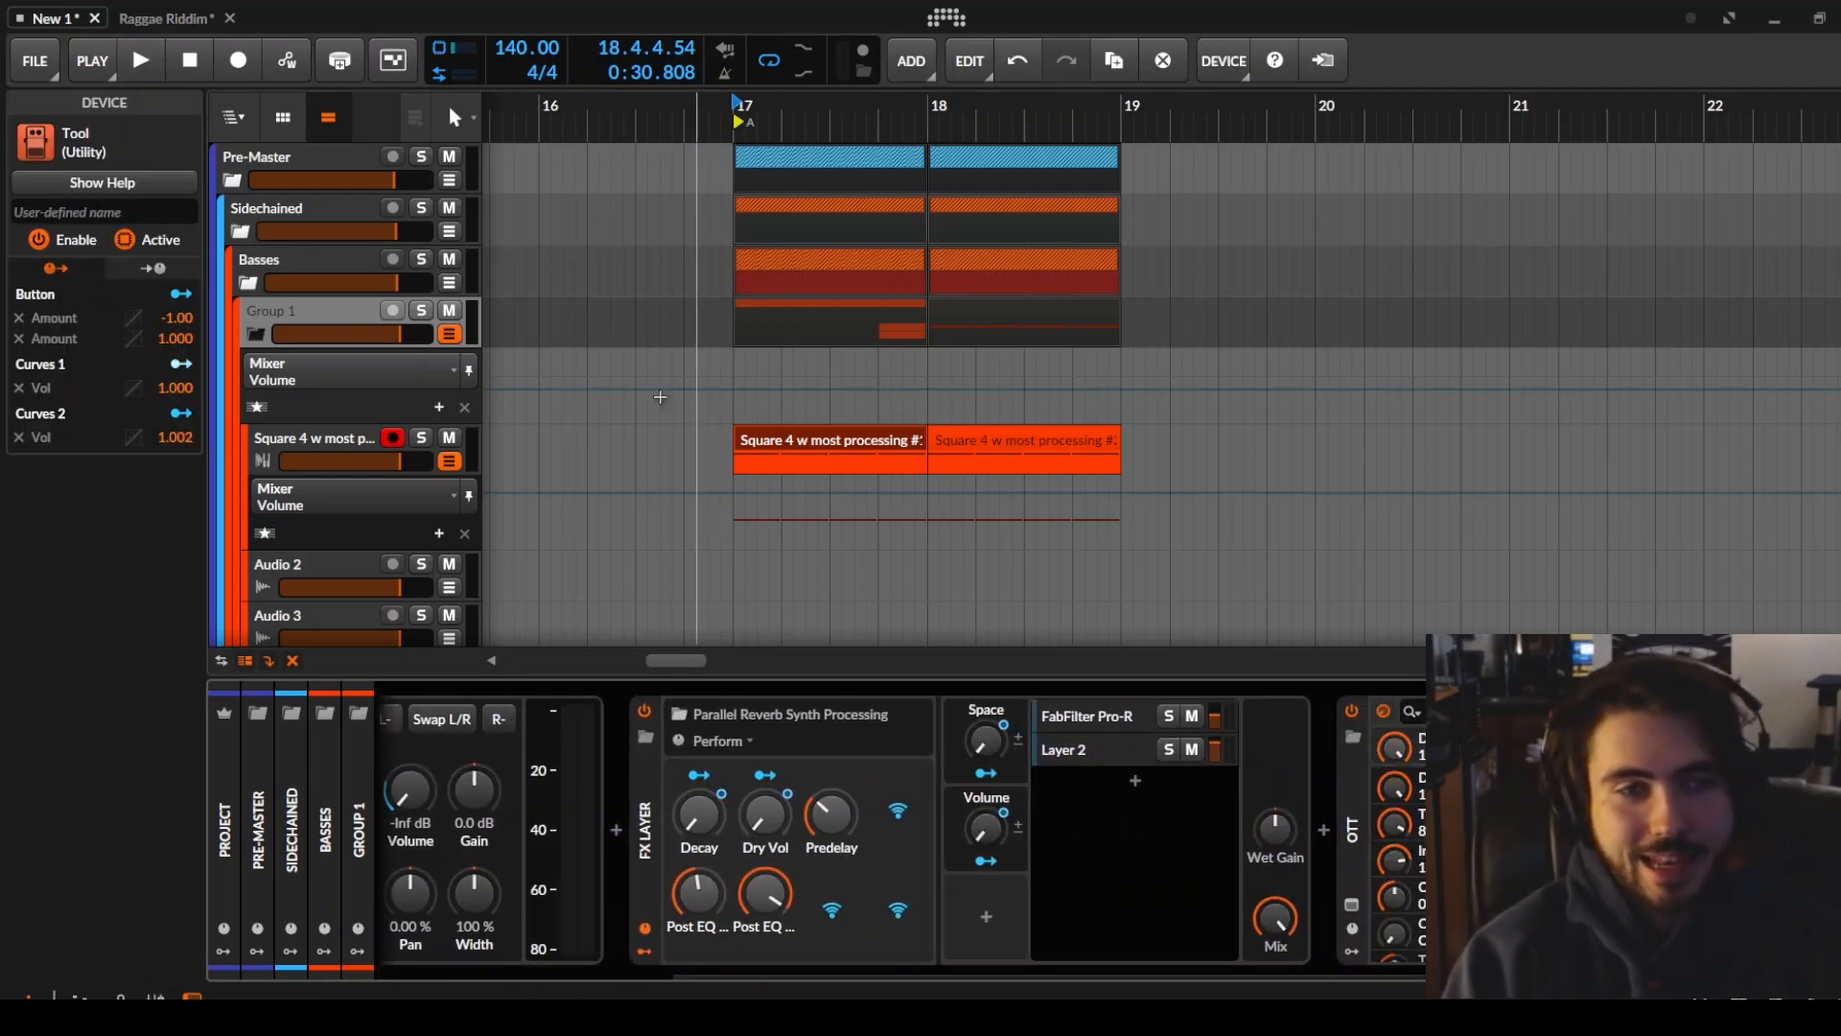
pyautogui.click(295, 307)
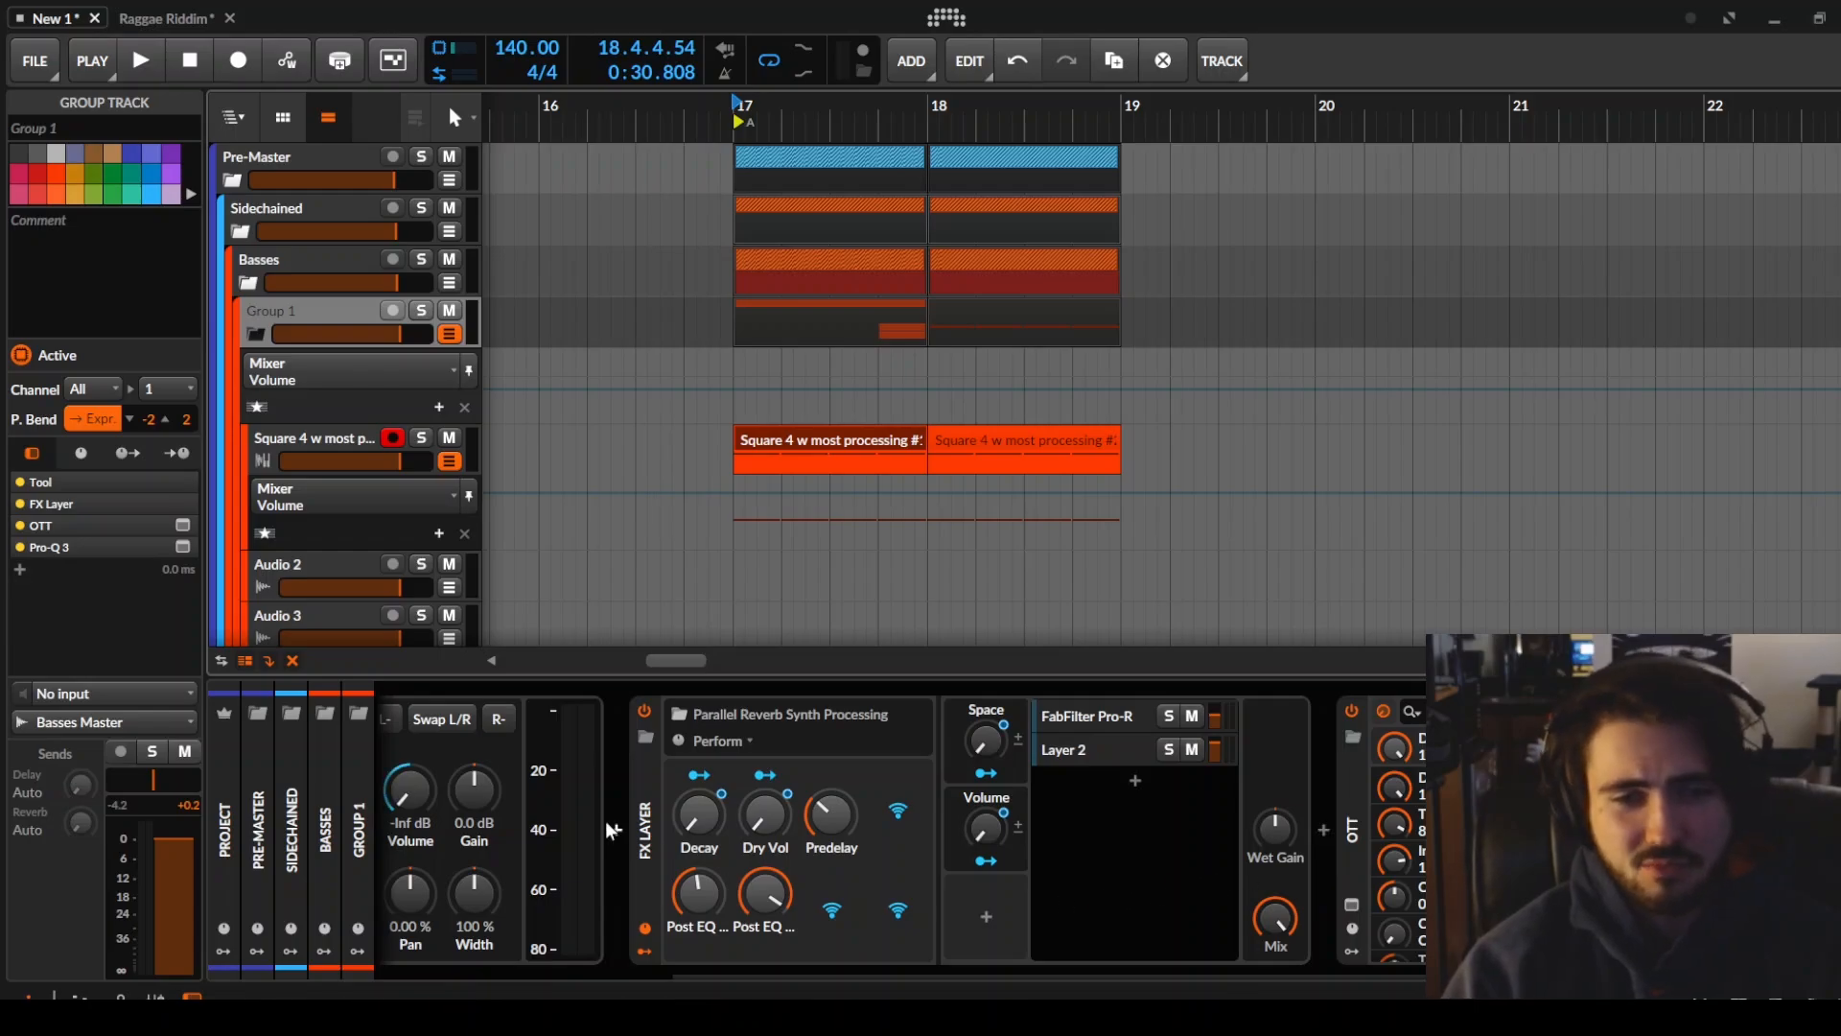
pyautogui.click(621, 826)
pyautogui.write('fre')
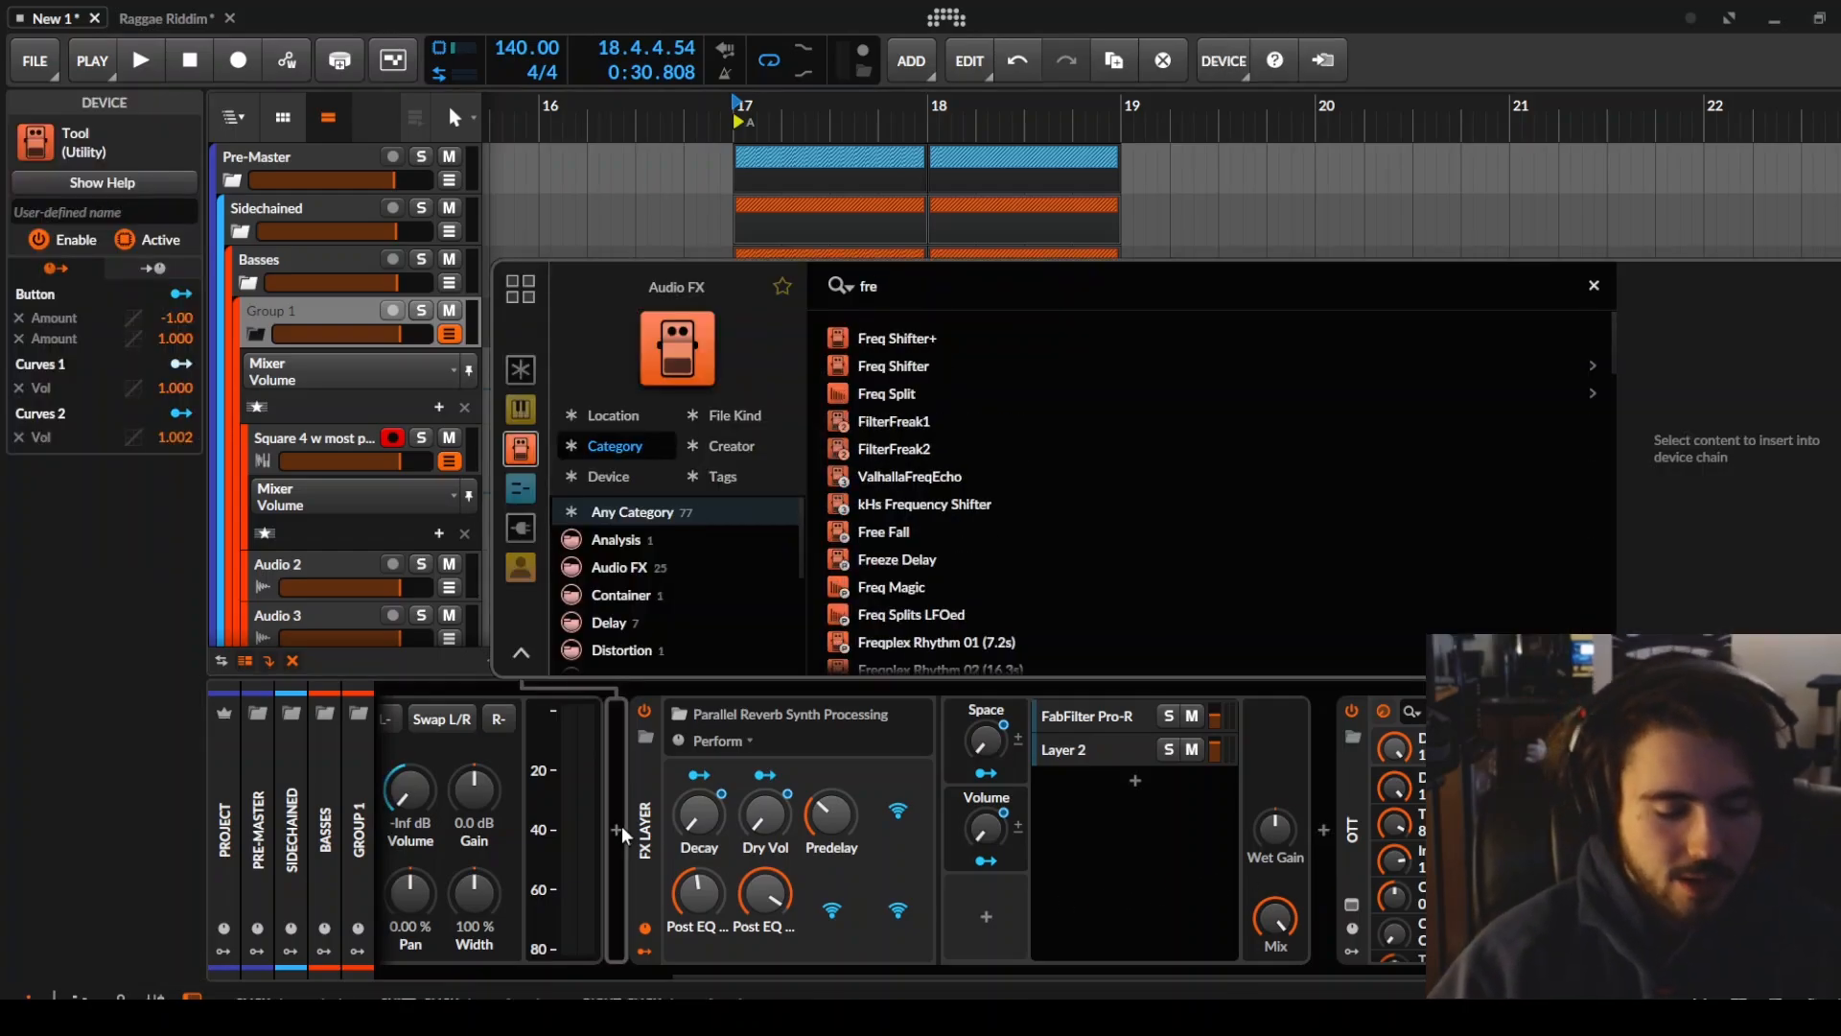
pyautogui.write('q')
pyautogui.press('Down')
pyautogui.press('Return')
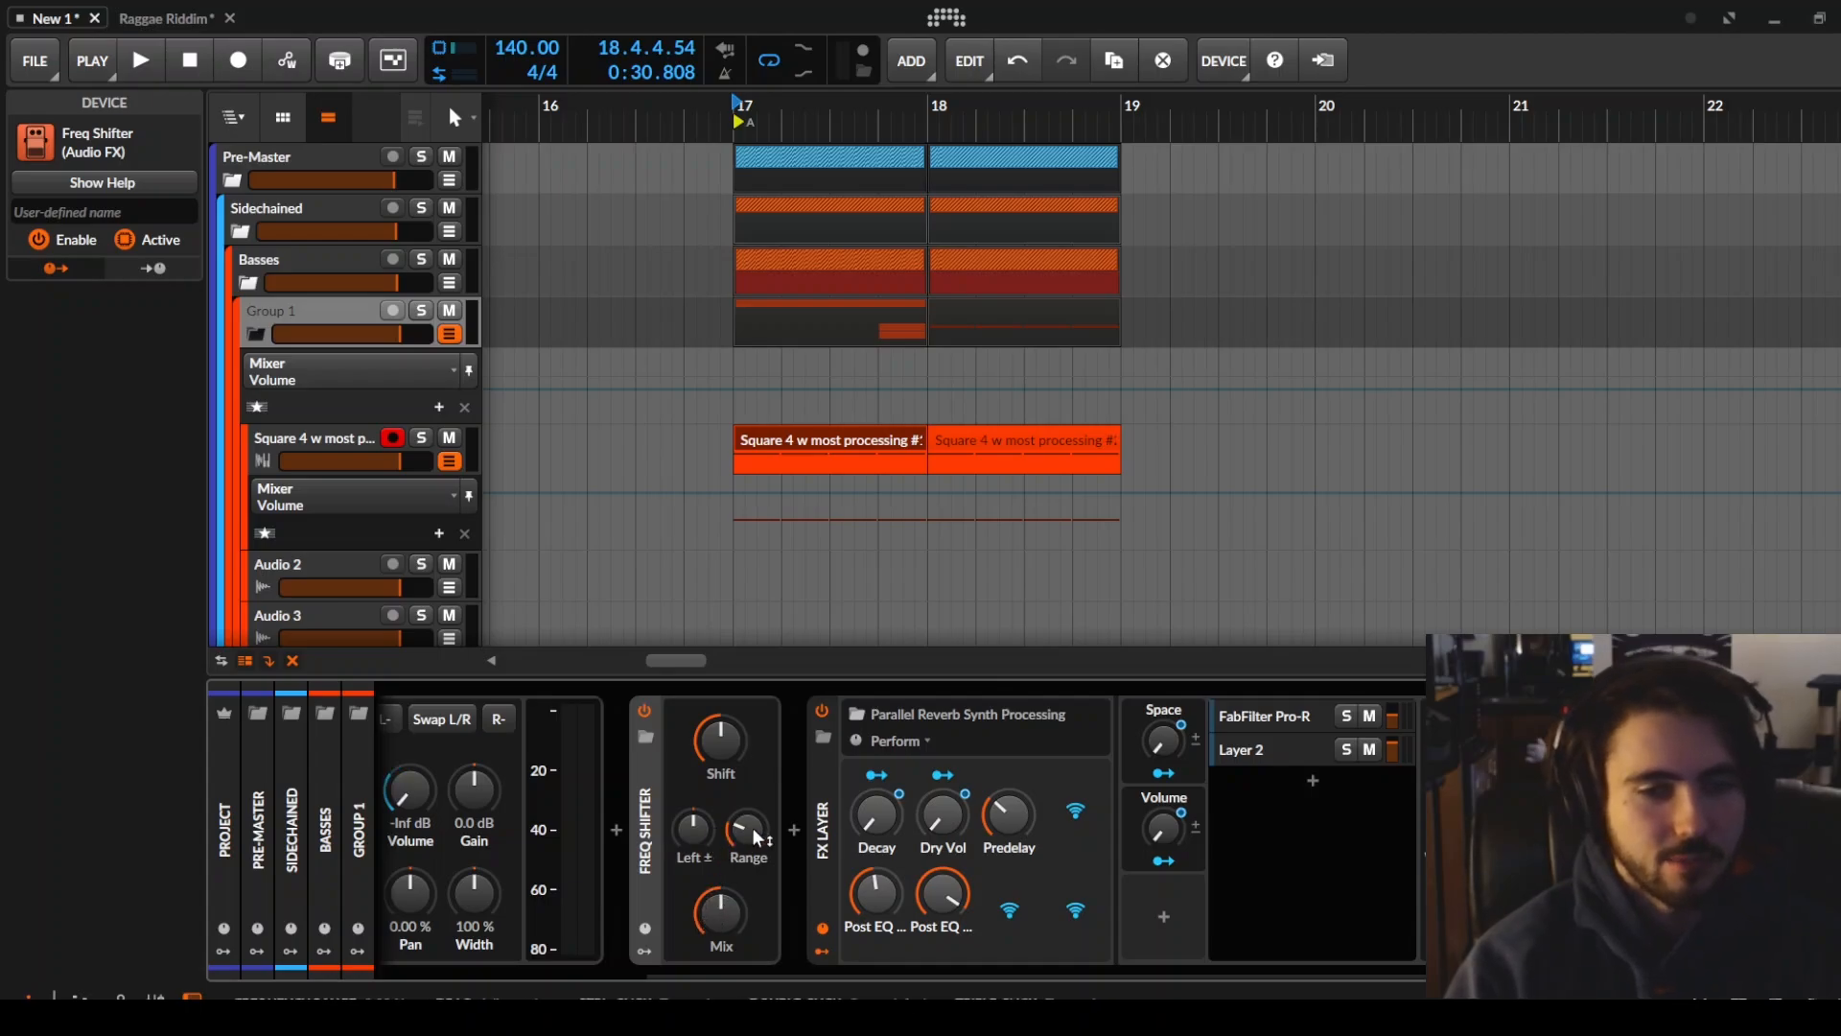
# Set the Freq Shifter Mix to about 47 % and Shift to maximum, and audition the result from bar 17
pyautogui.click(704, 912)
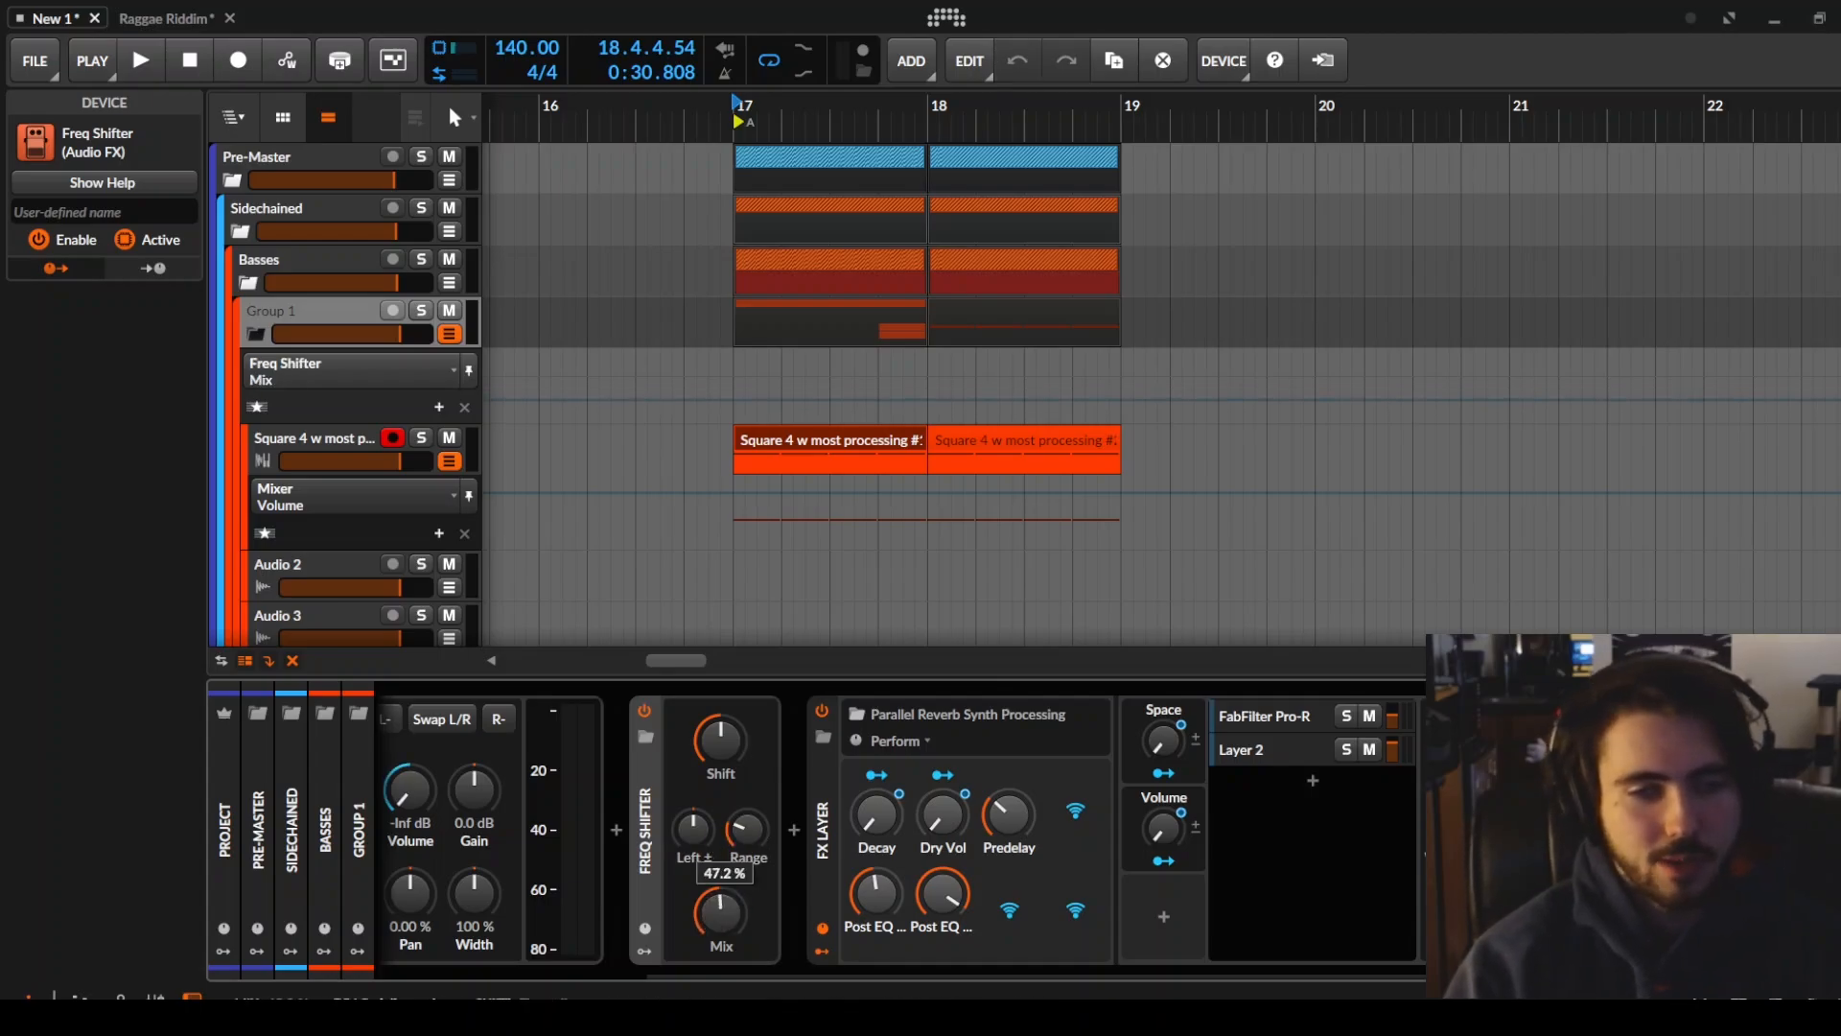
pyautogui.moveTo(704, 912); pyautogui.dragTo(704, 903)
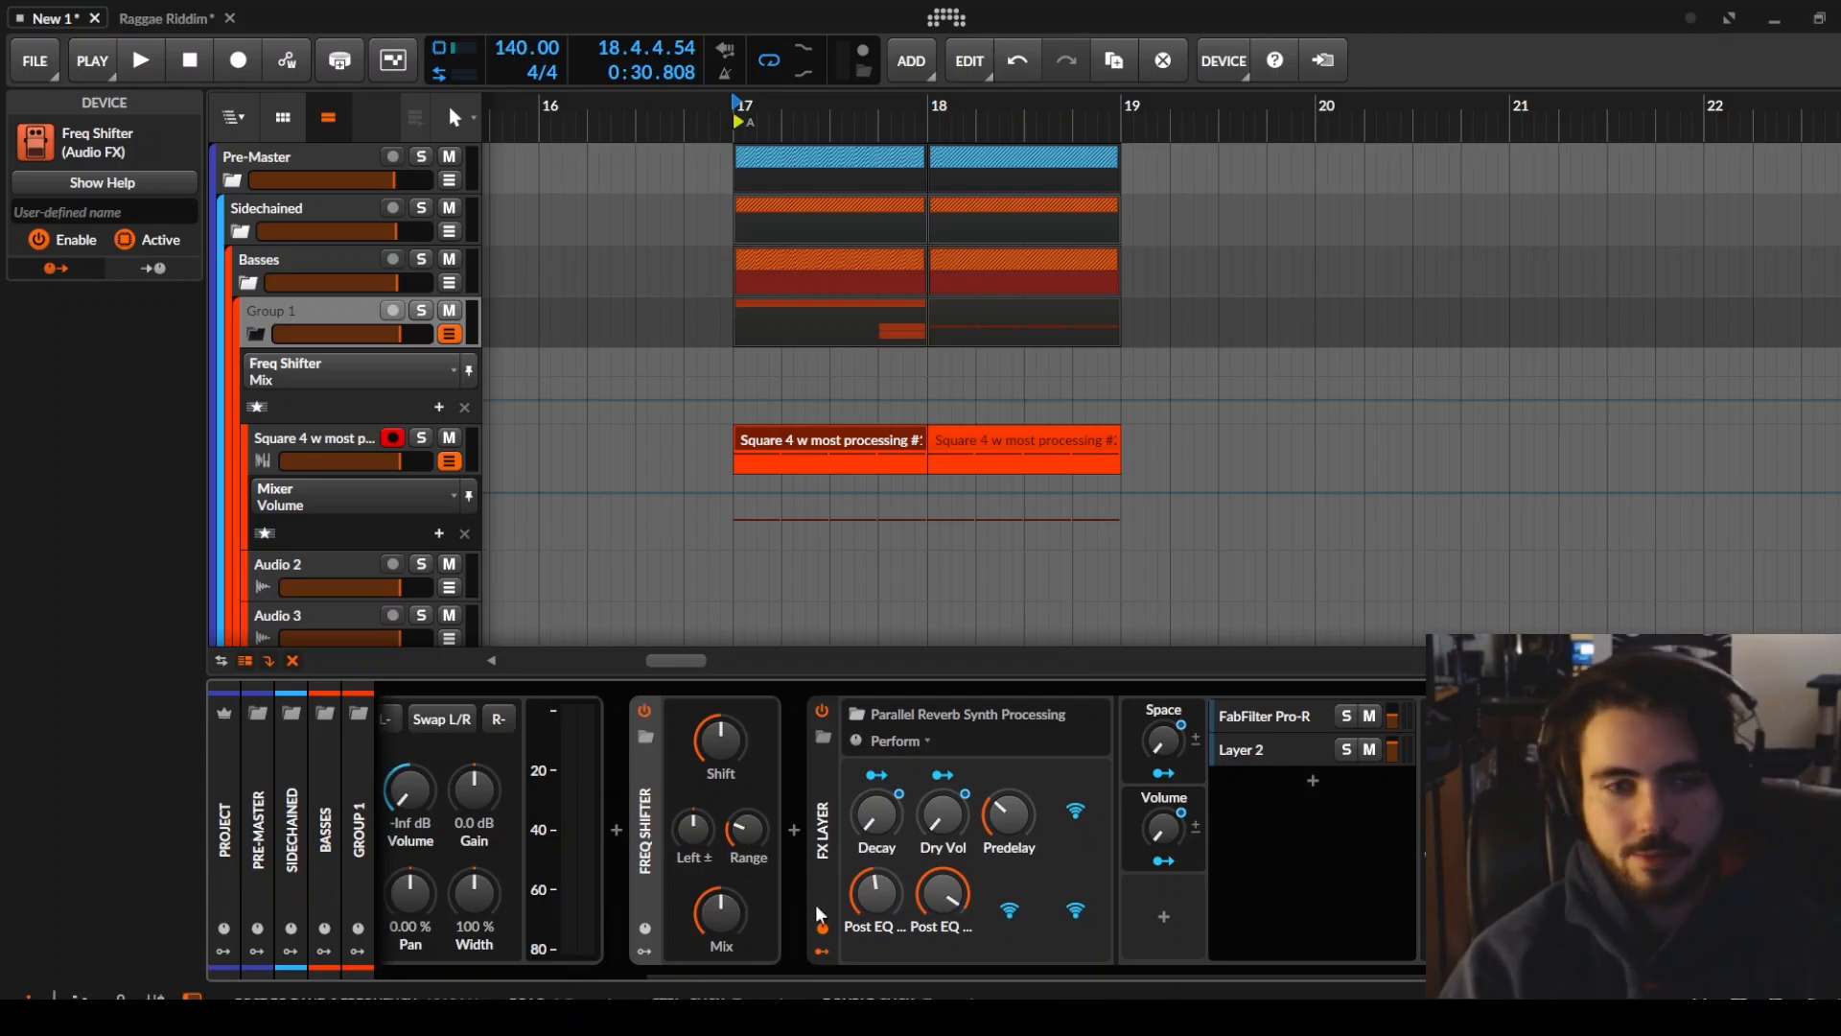
pyautogui.moveTo(720, 761); pyautogui.dragTo(743, 830)
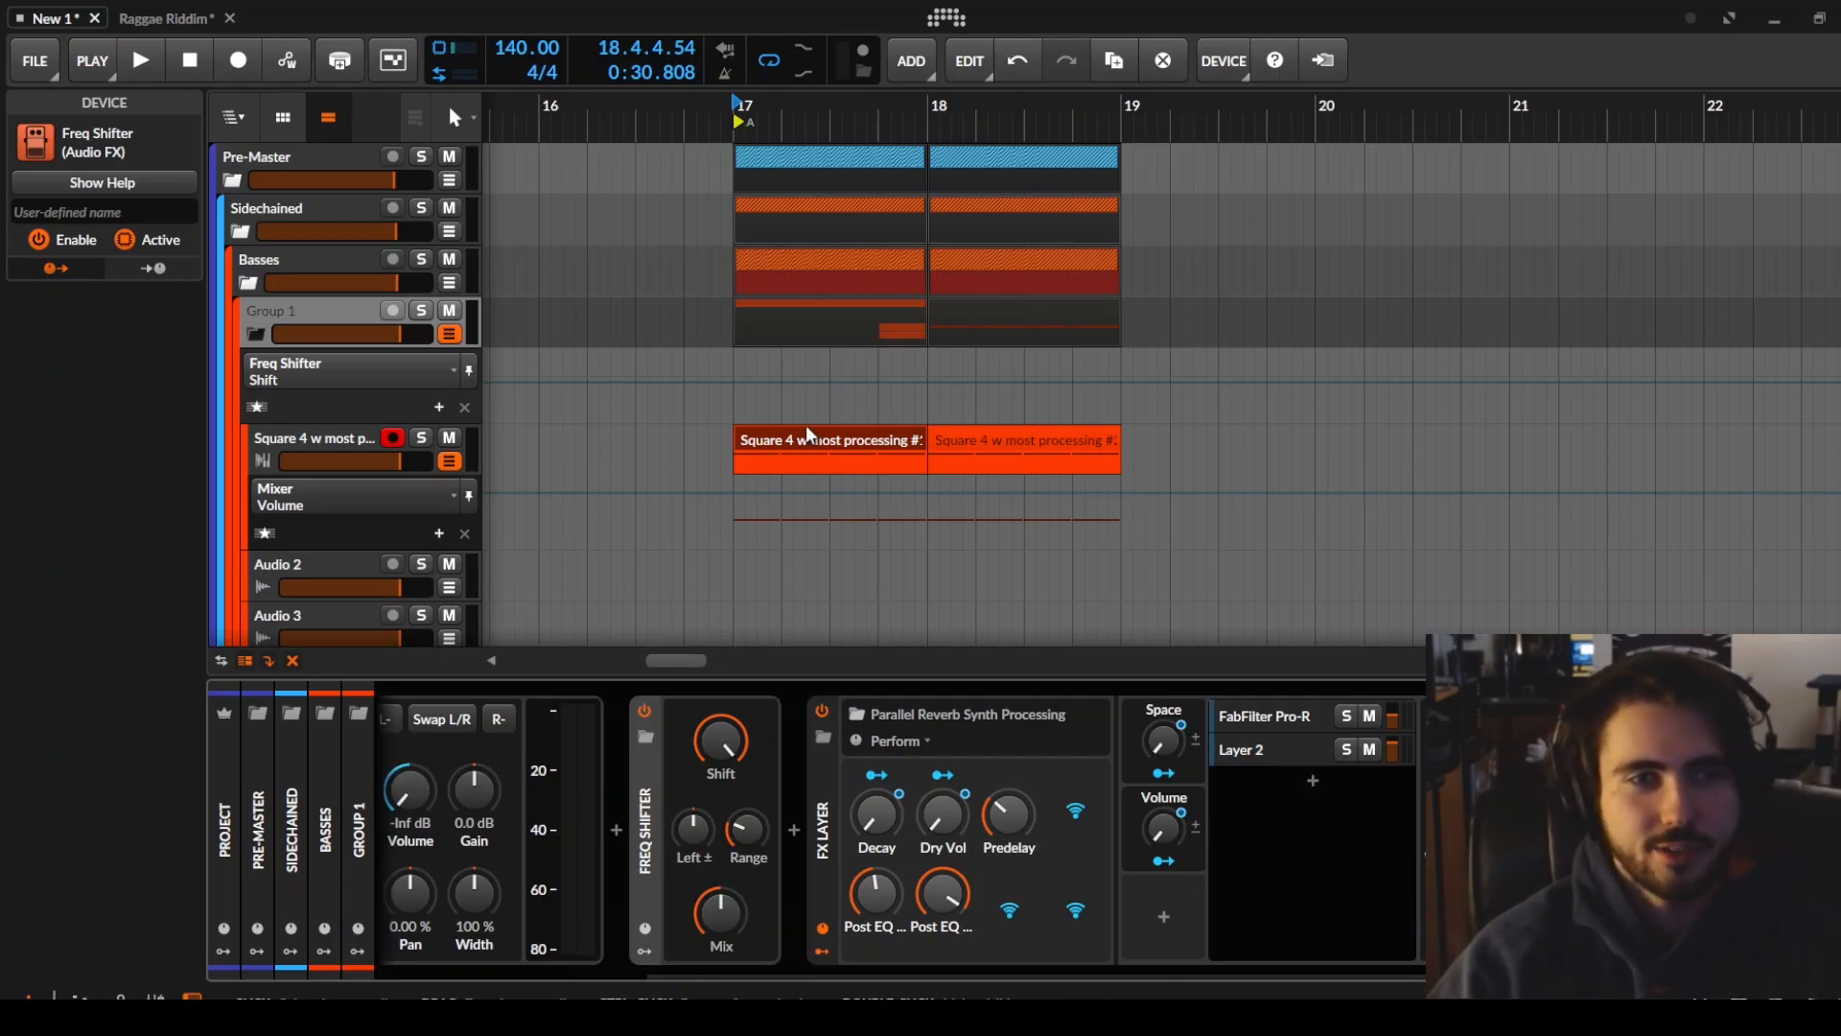
pyautogui.press('space')
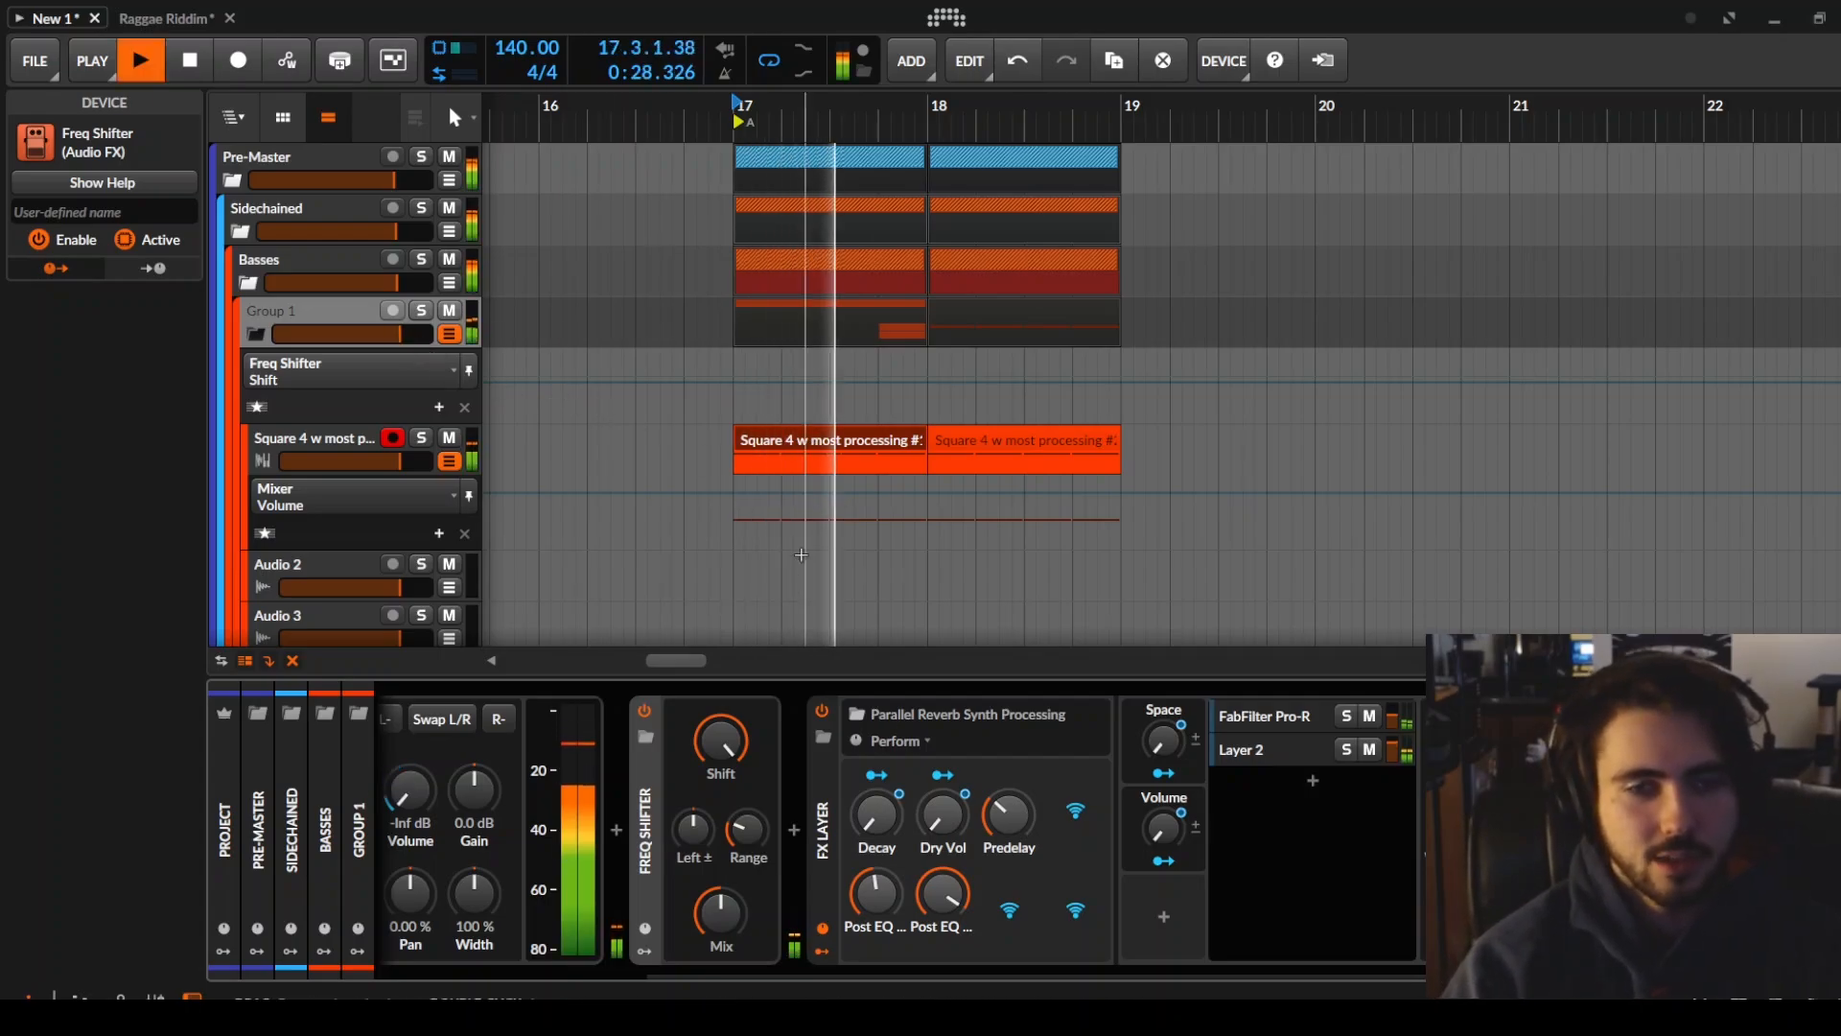
pyautogui.press('space')
# Audition the bass with the Freq Shifter's Shift at minimum and again with it raised partway
pyautogui.moveTo(723, 760); pyautogui.dragTo(723, 959)
pyautogui.press('space')
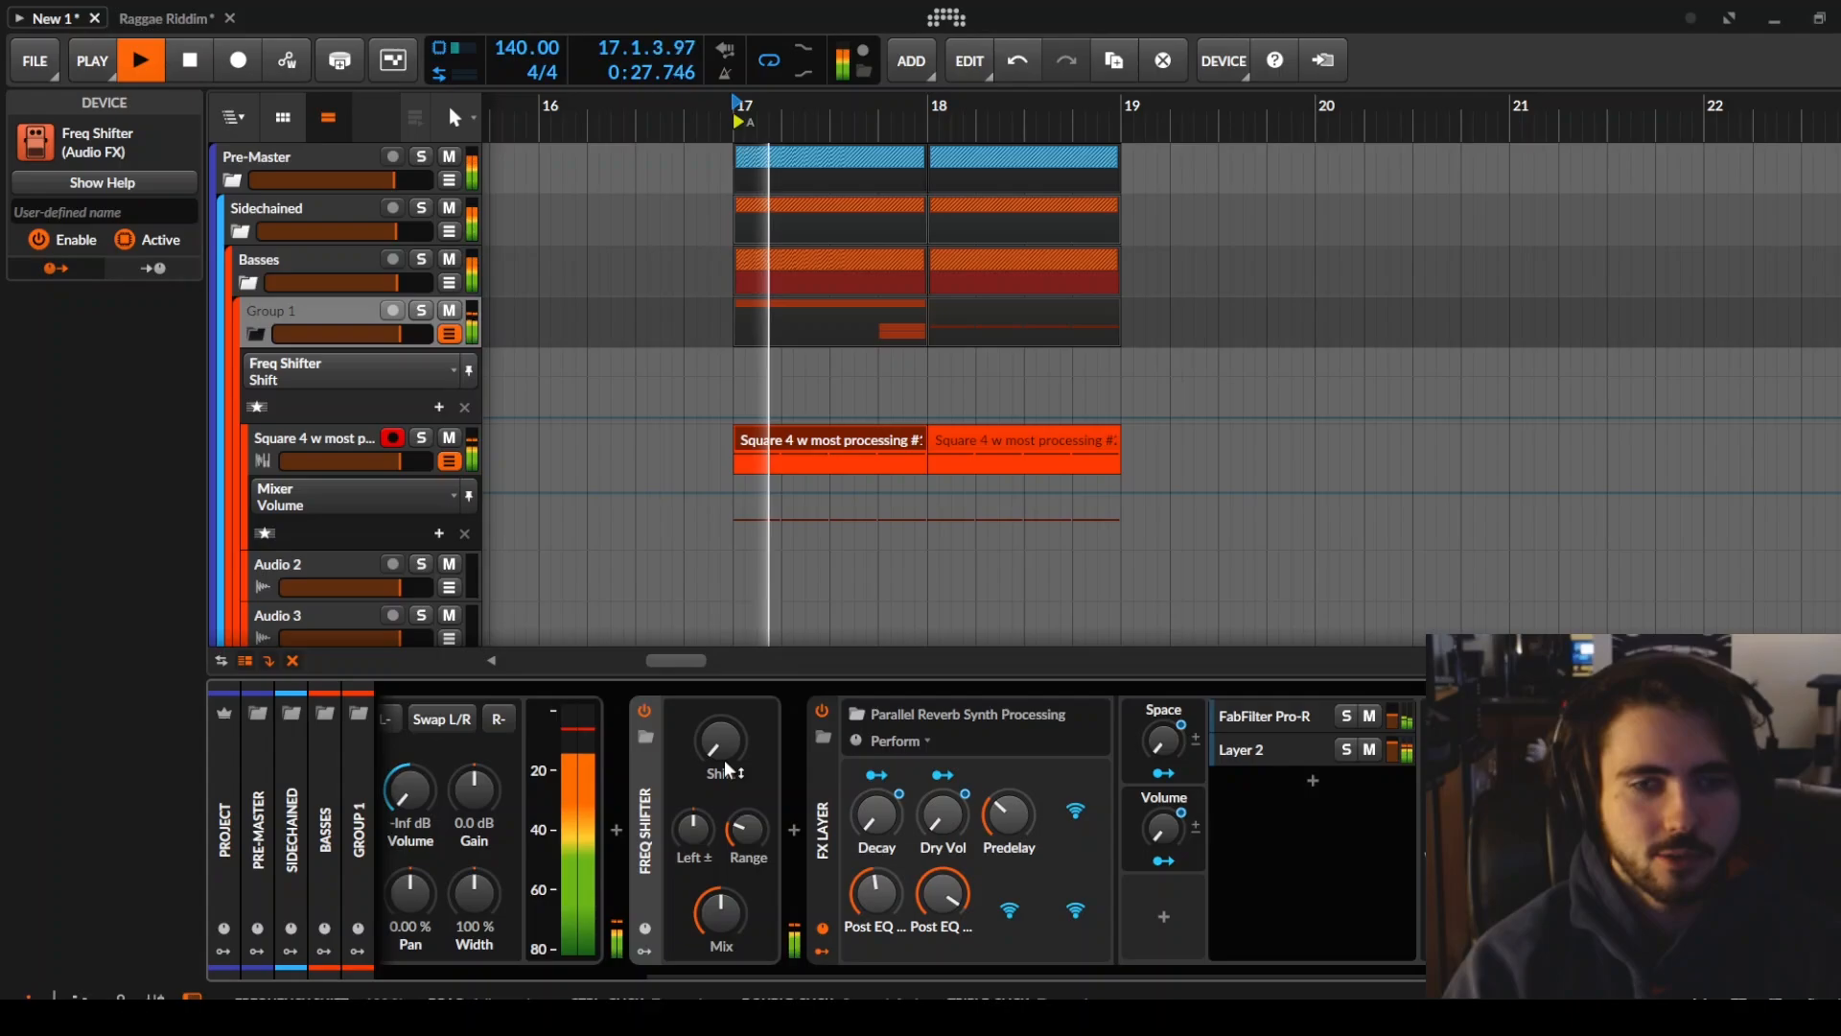
pyautogui.press('space')
pyautogui.moveTo(706, 744); pyautogui.dragTo(706, 704)
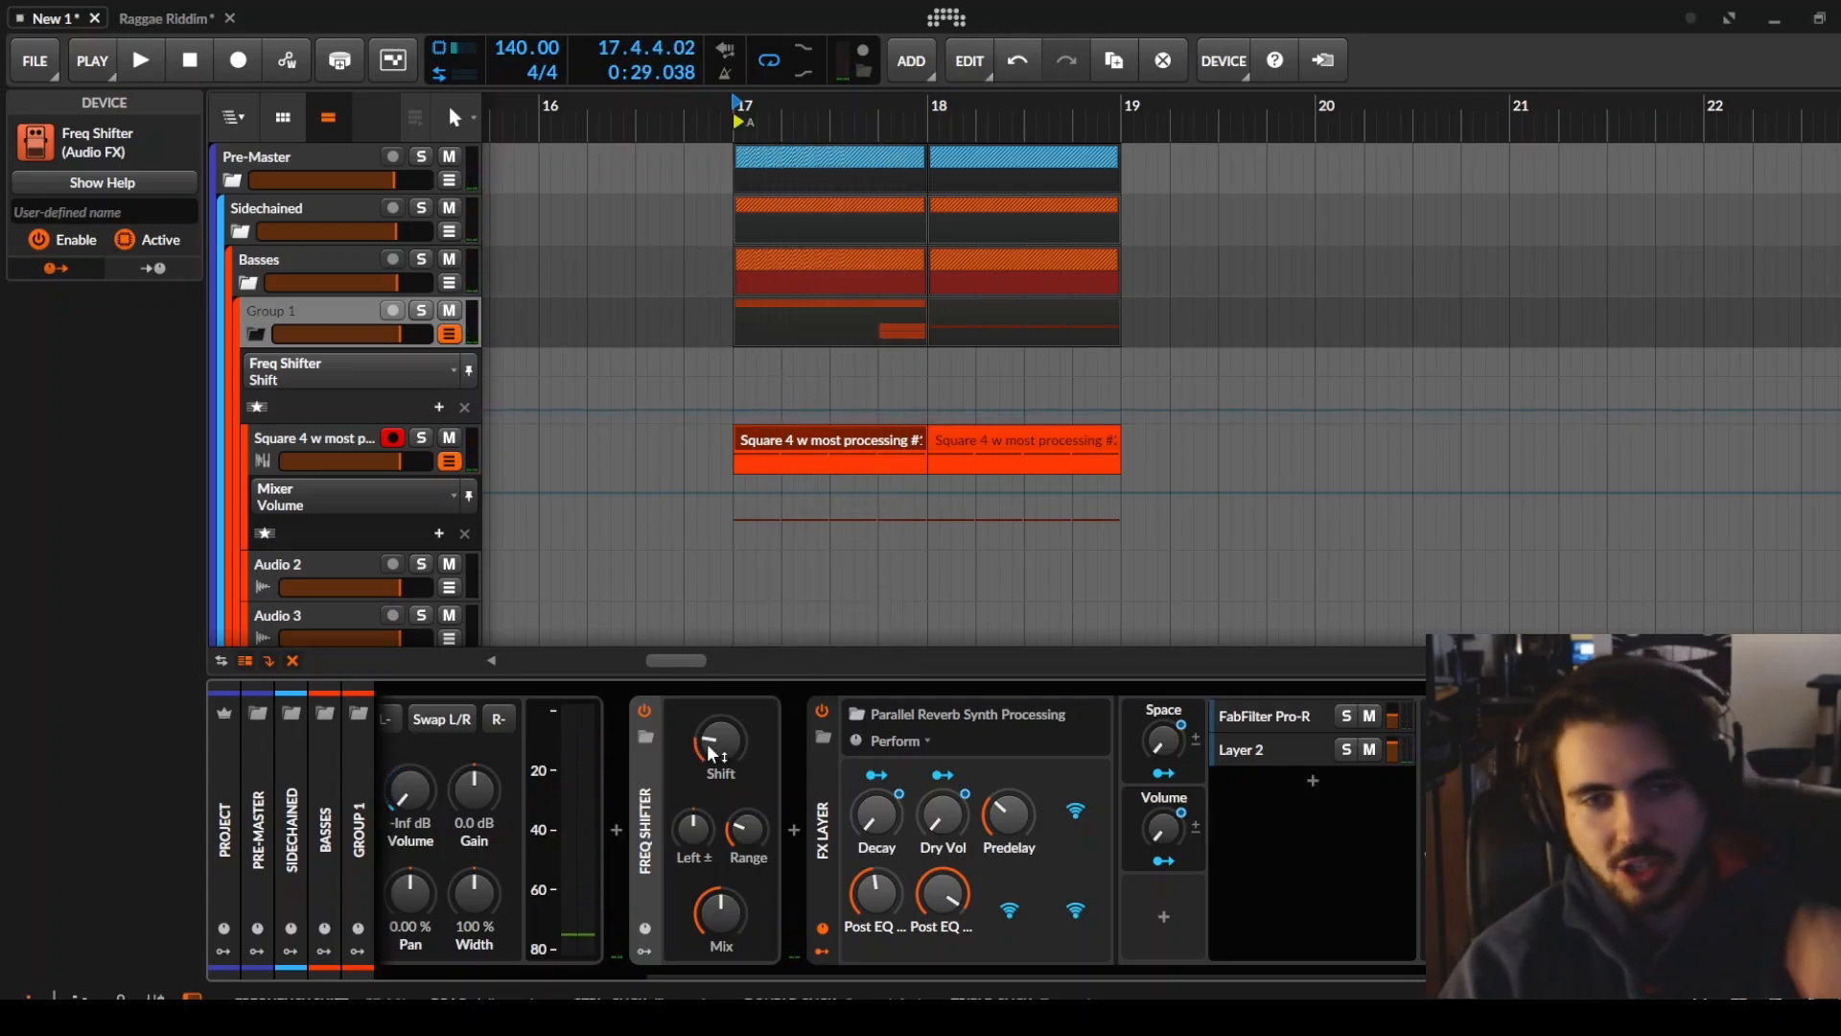
pyautogui.press('space')
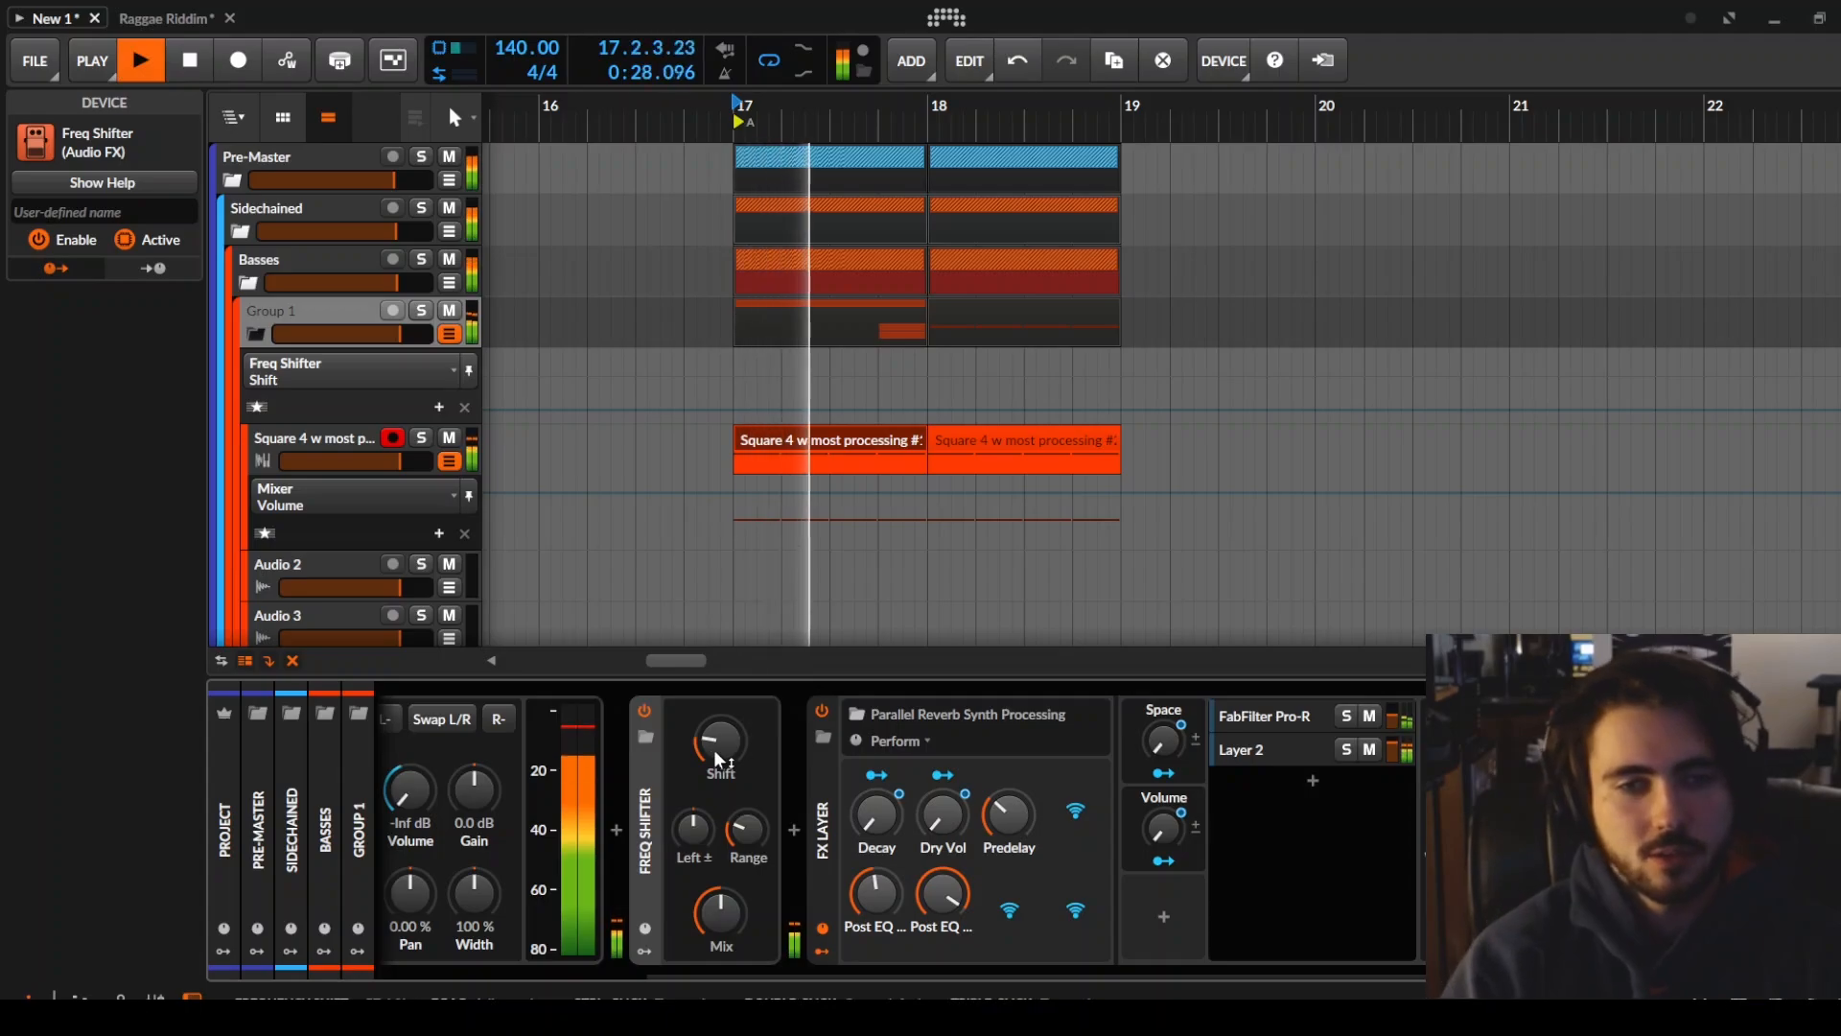
pyautogui.press('space')
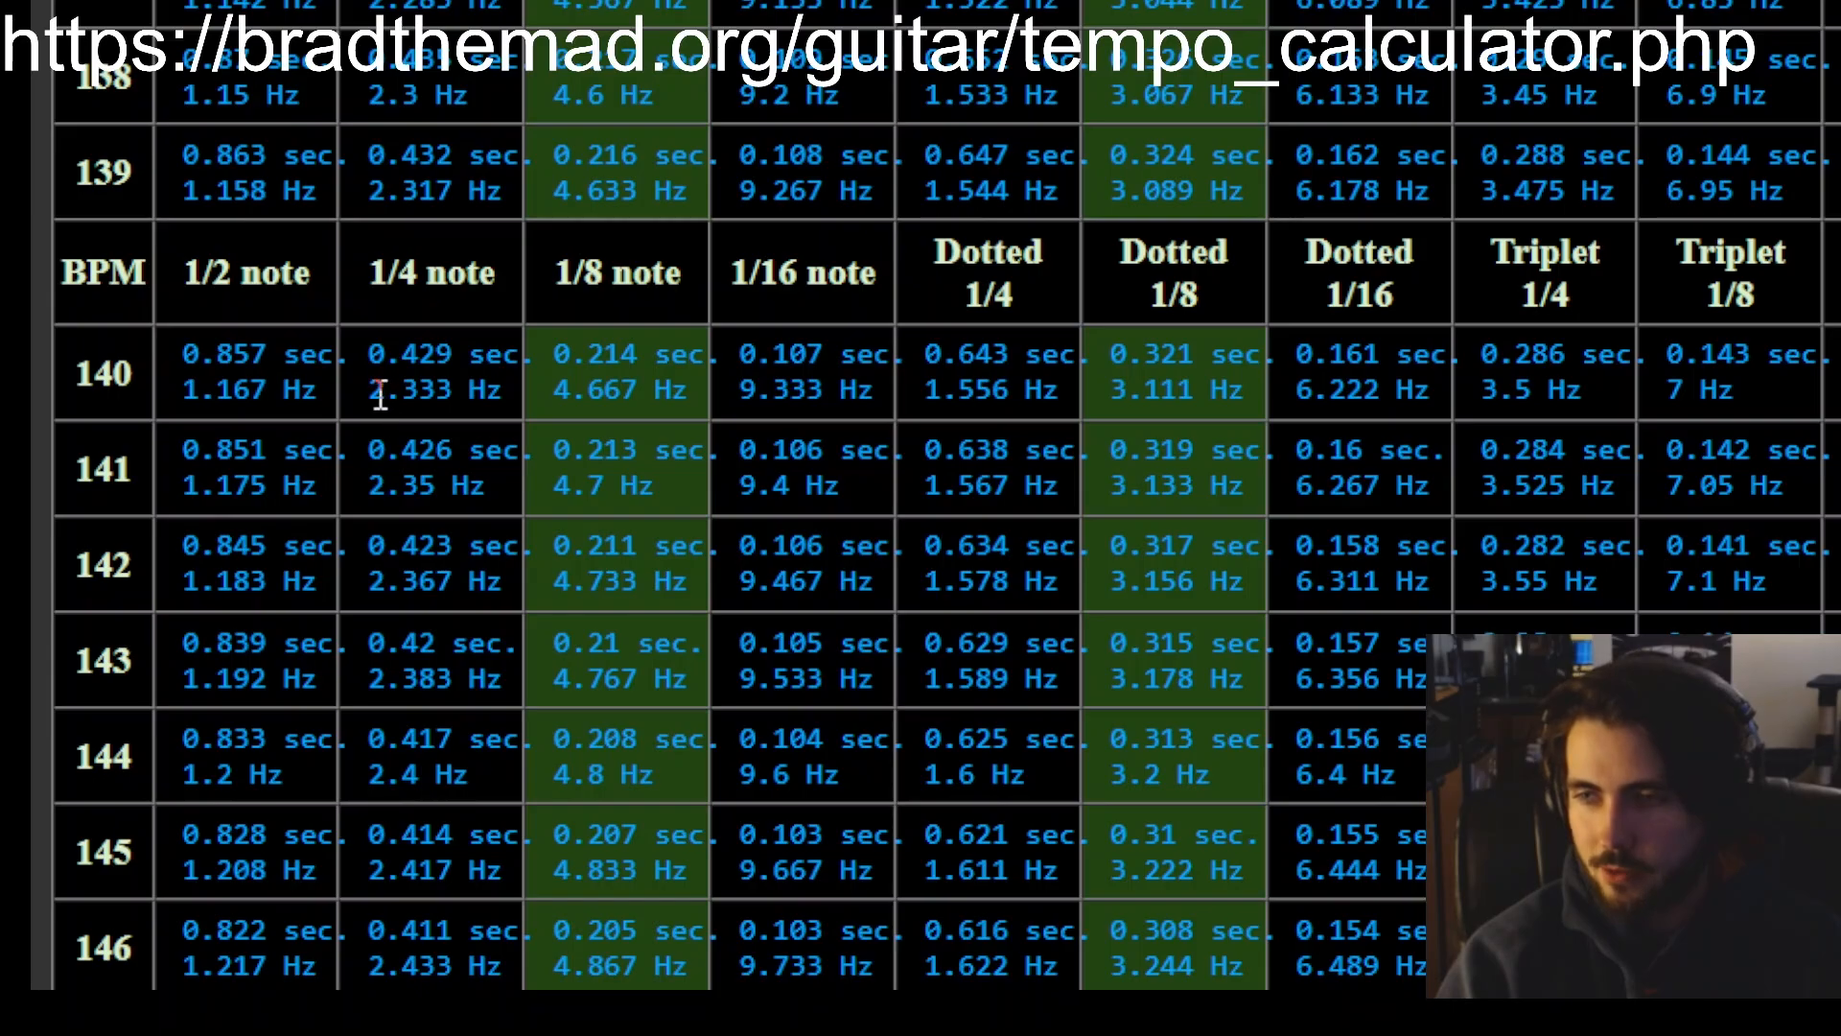
# Using the tempo calculator's 140 BPM row, set the Freq Shifter Range to 4.6 Hz and sweep Shift from 100 % to -100 % during playback
pyautogui.moveTo(367, 384); pyautogui.dragTo(462, 395)
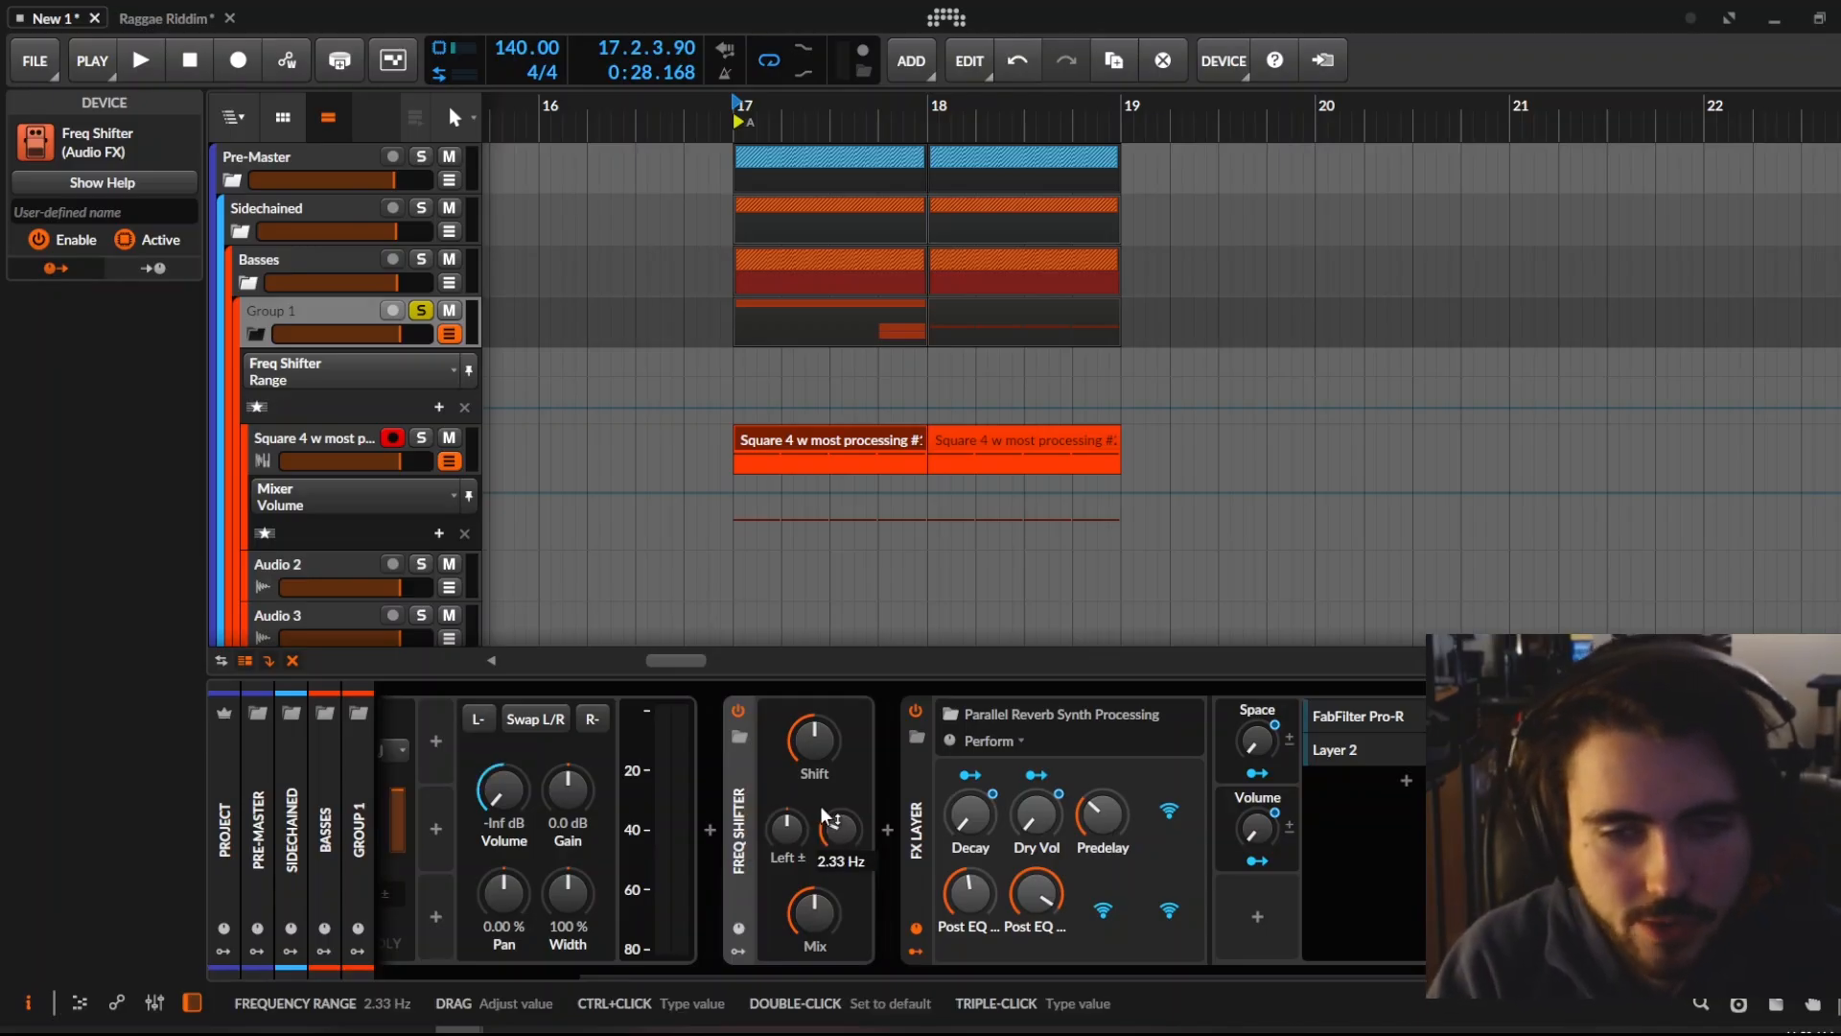
pyautogui.keyDown('ctrl'); pyautogui.click(849, 817); pyautogui.keyUp('ctrl')
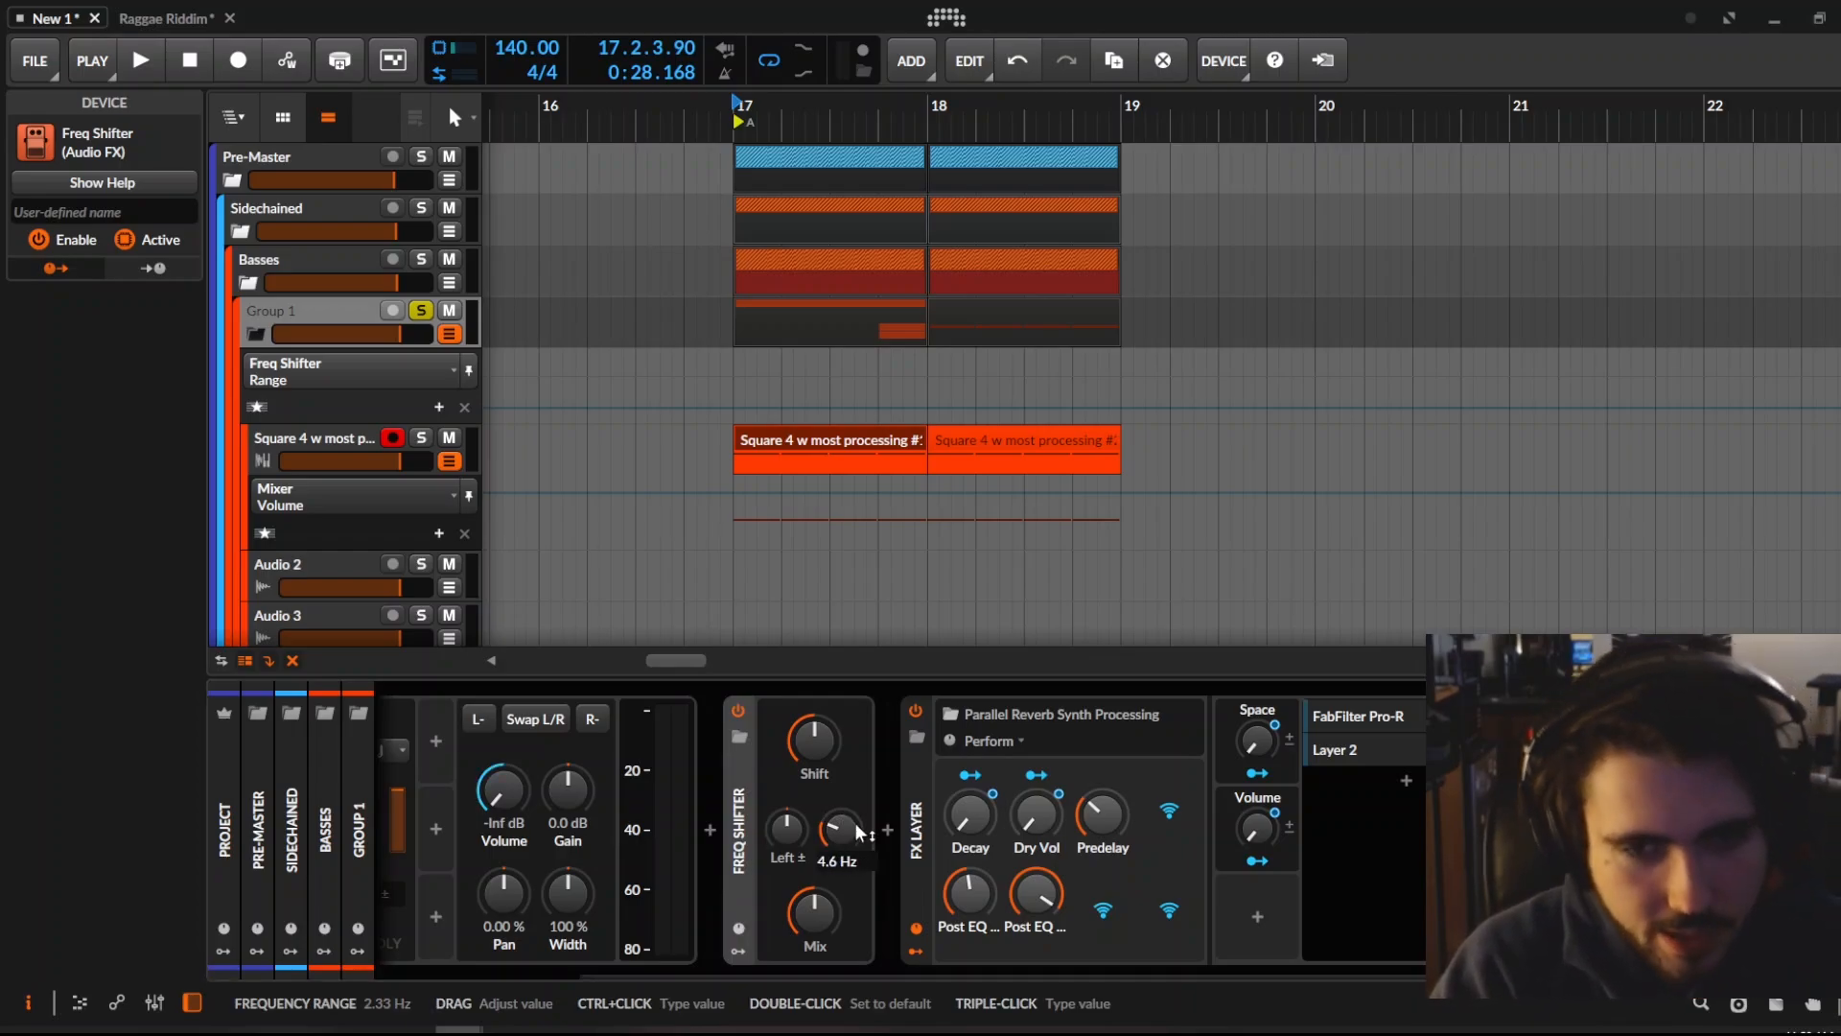
pyautogui.press('space')
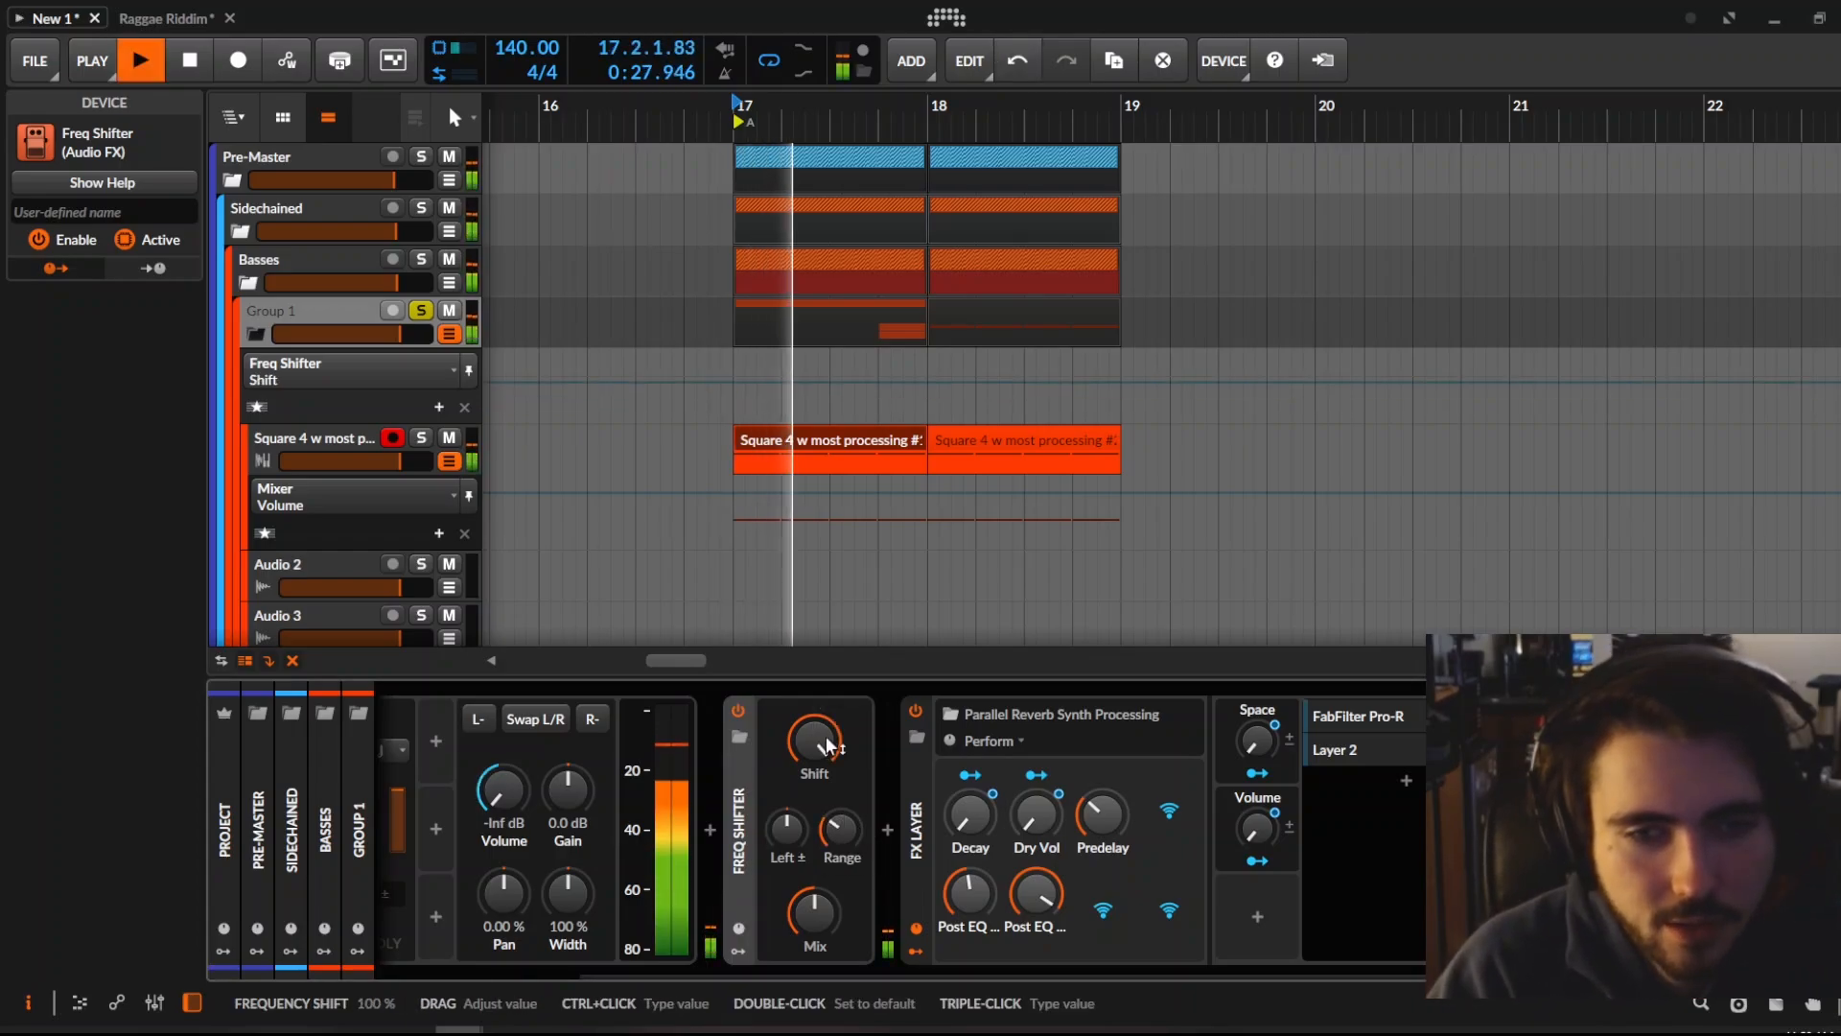
pyautogui.moveTo(830, 746); pyautogui.dragTo(830, 844)
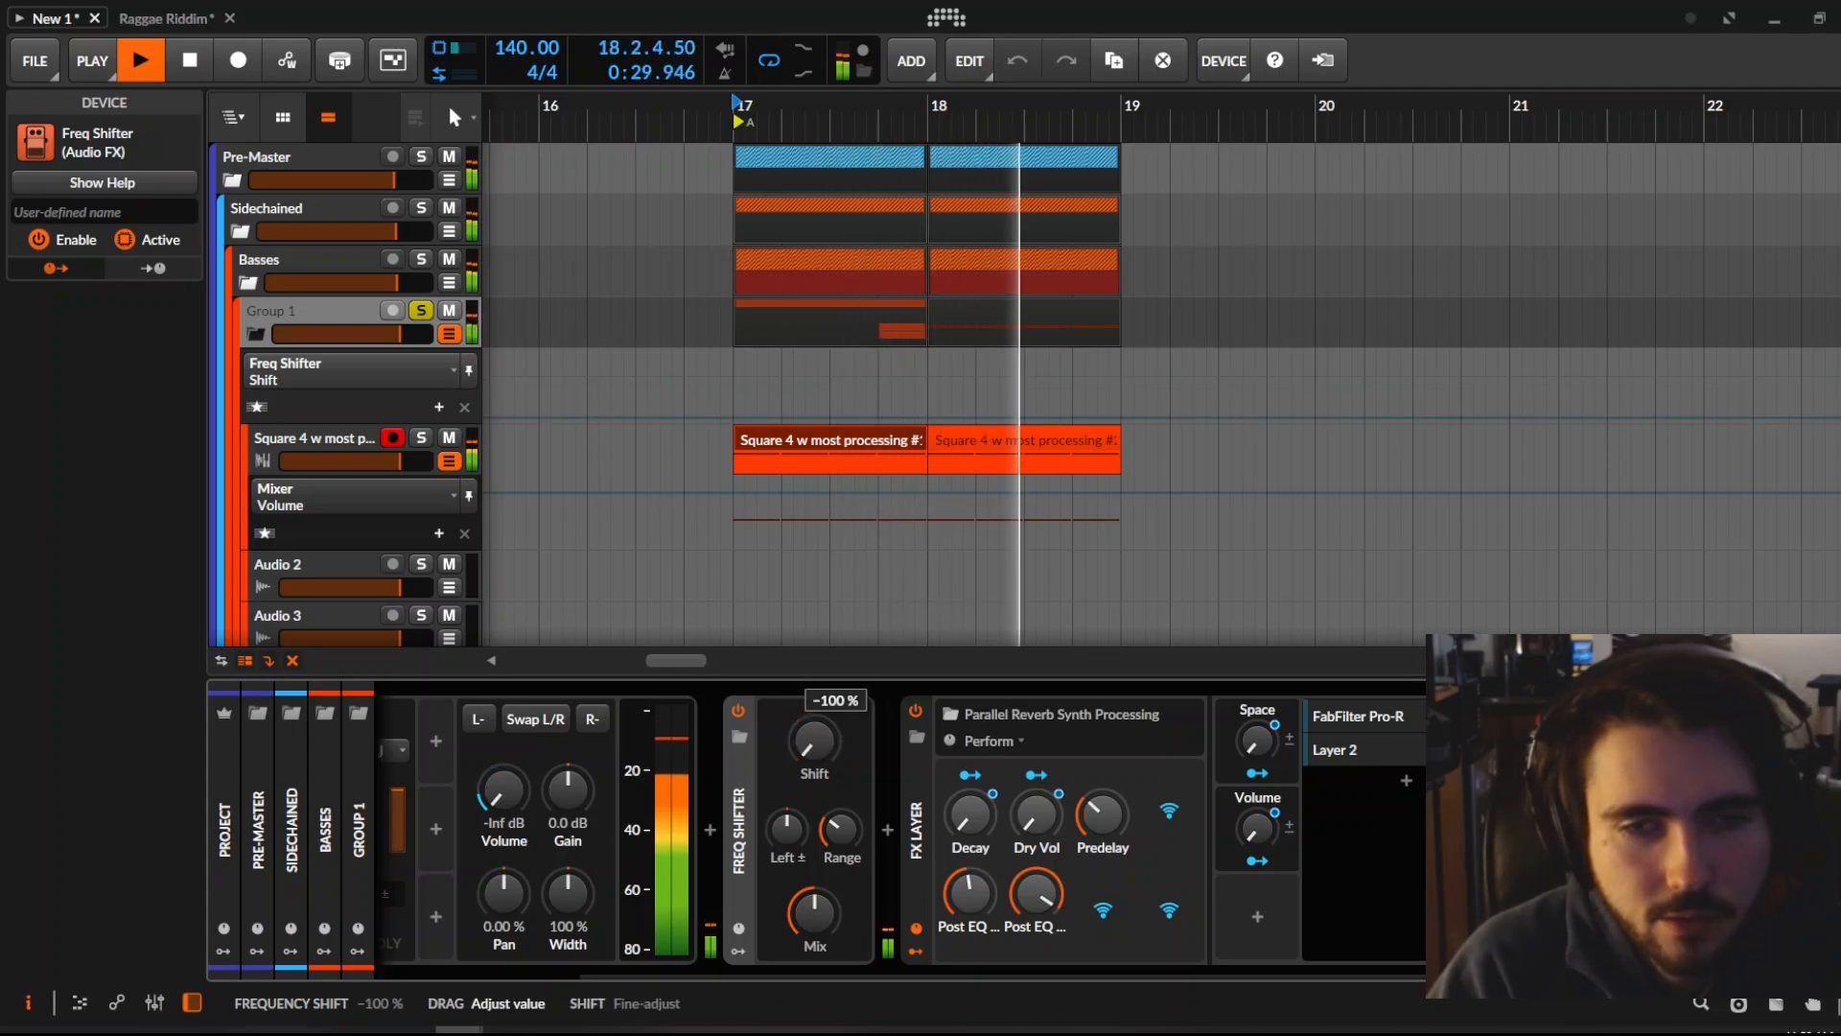
# Stop playback and remove the Freq Shifter from Group 1
pyautogui.press('space')
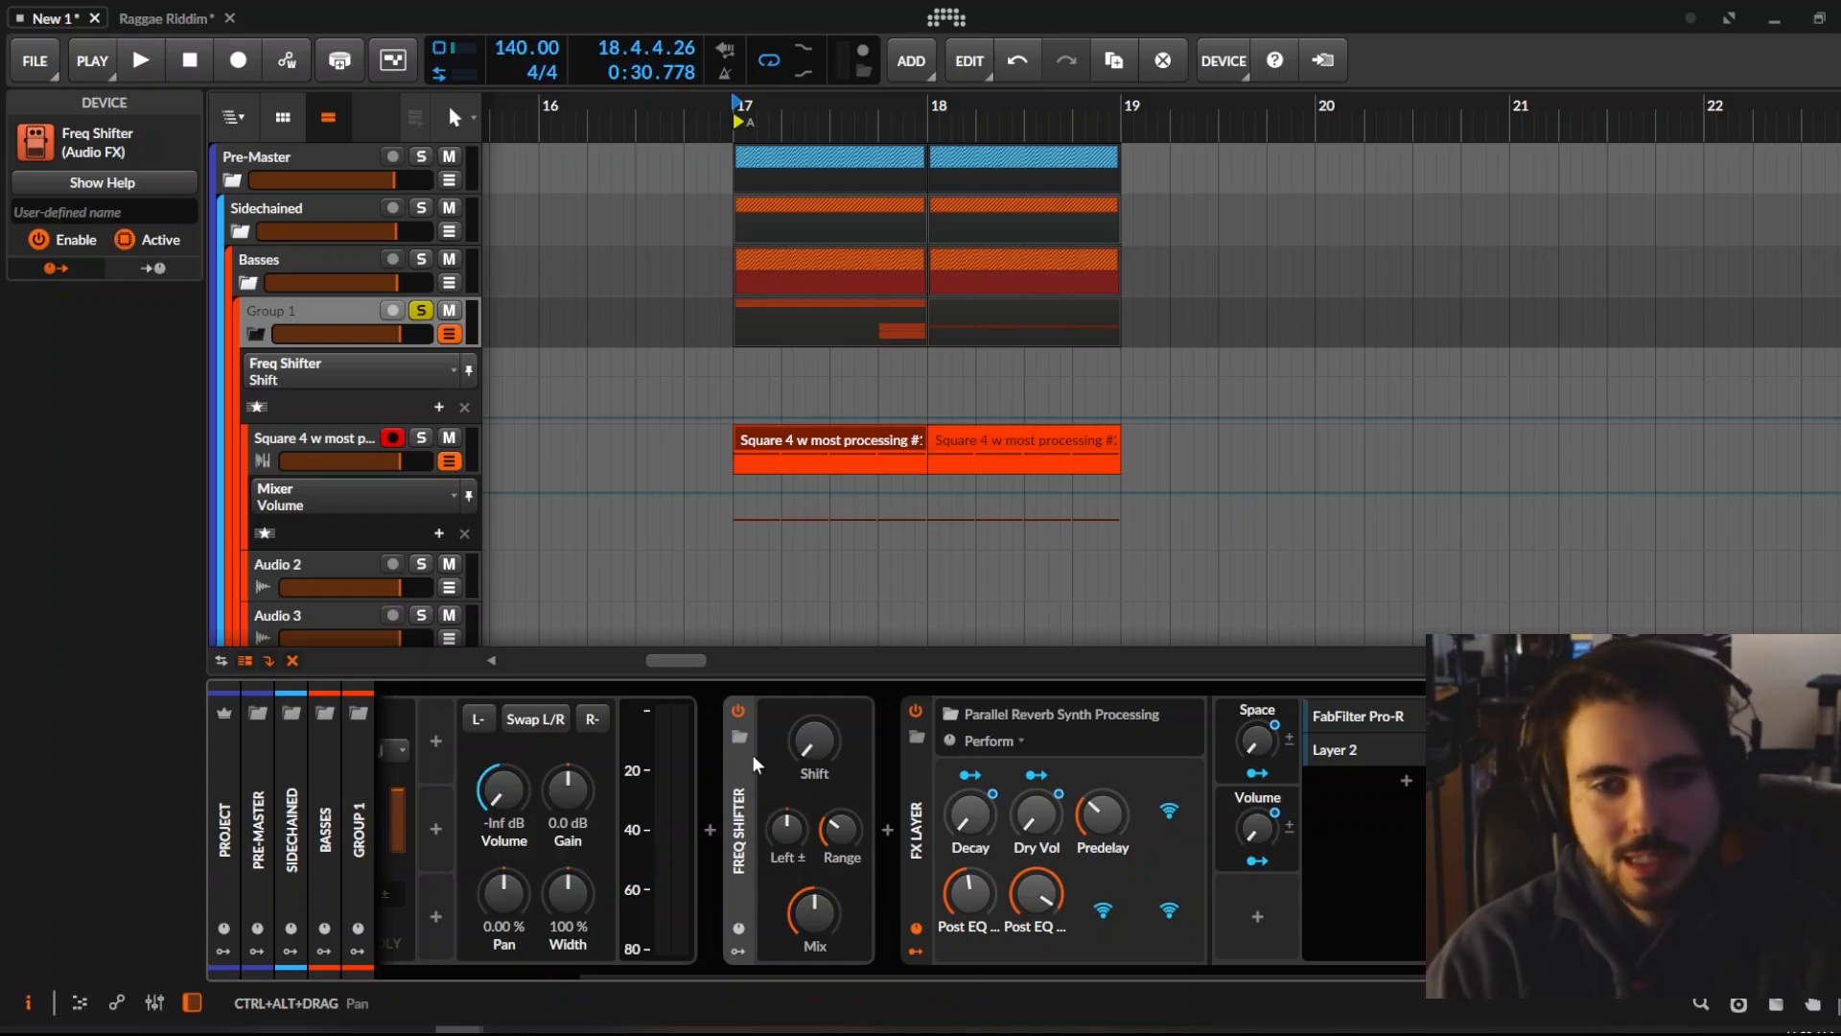
pyautogui.press('Delete')
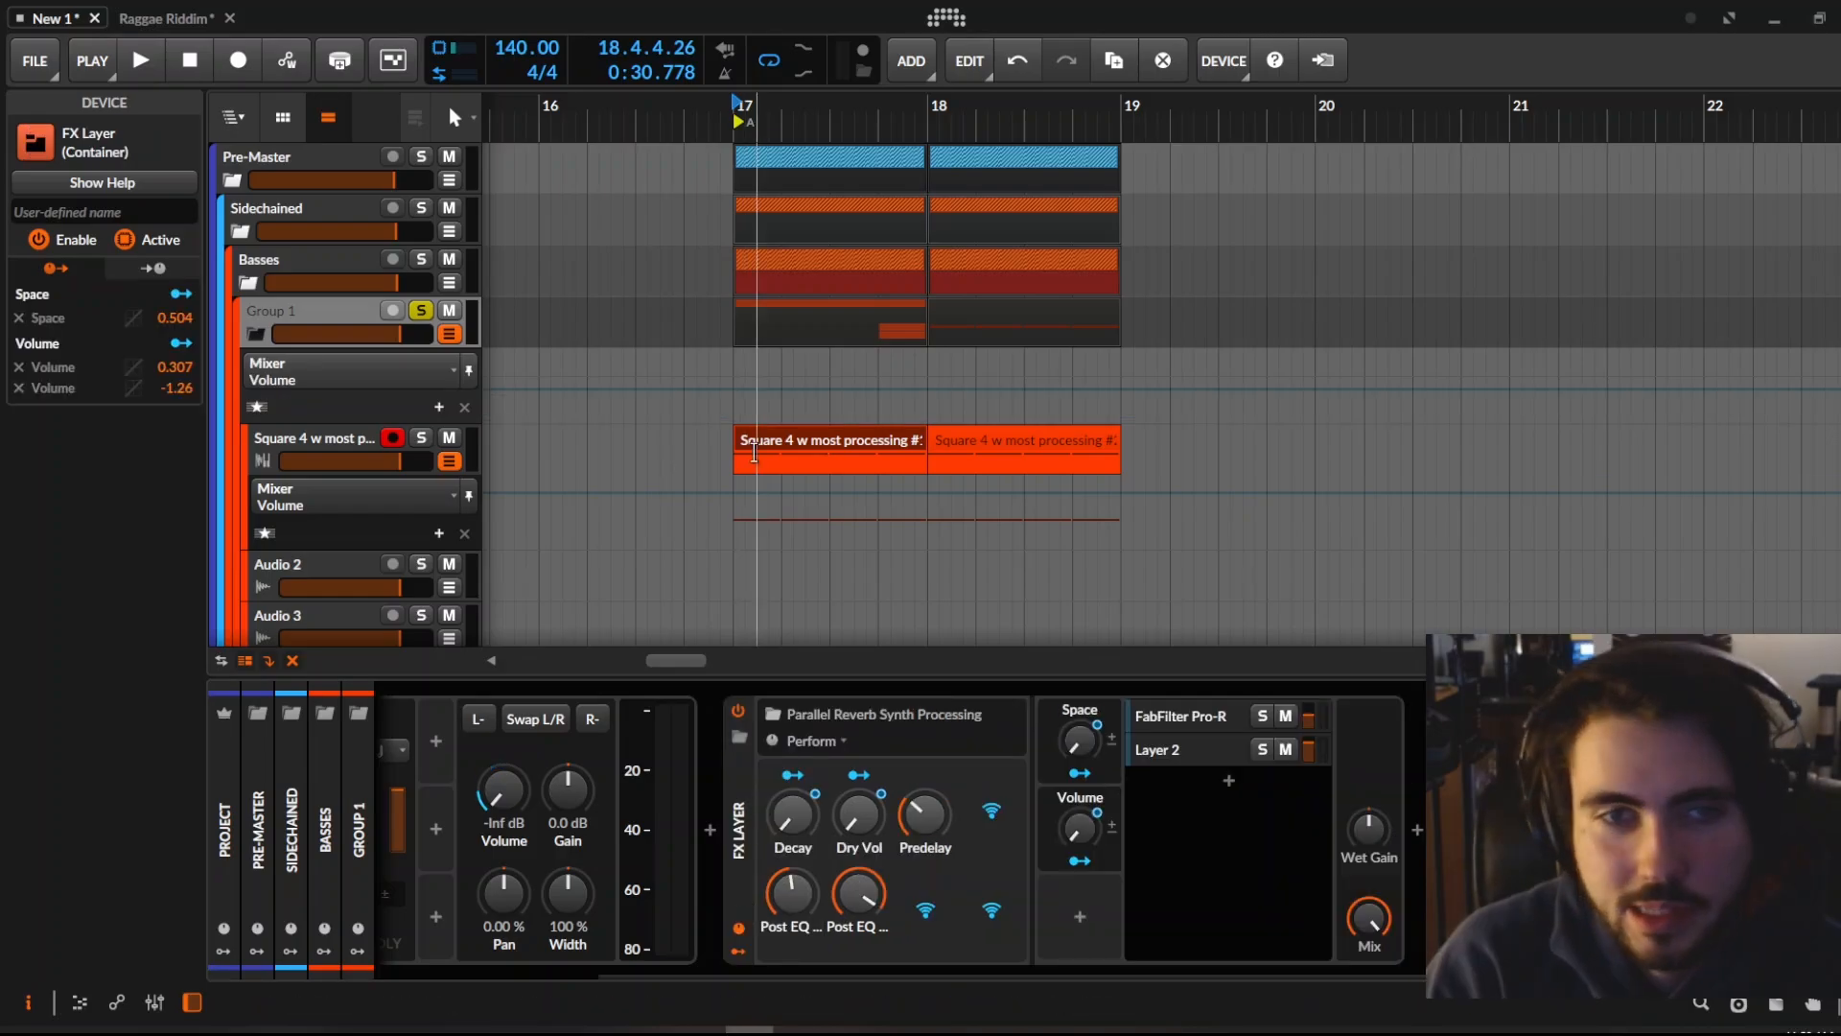
pyautogui.click(313, 300)
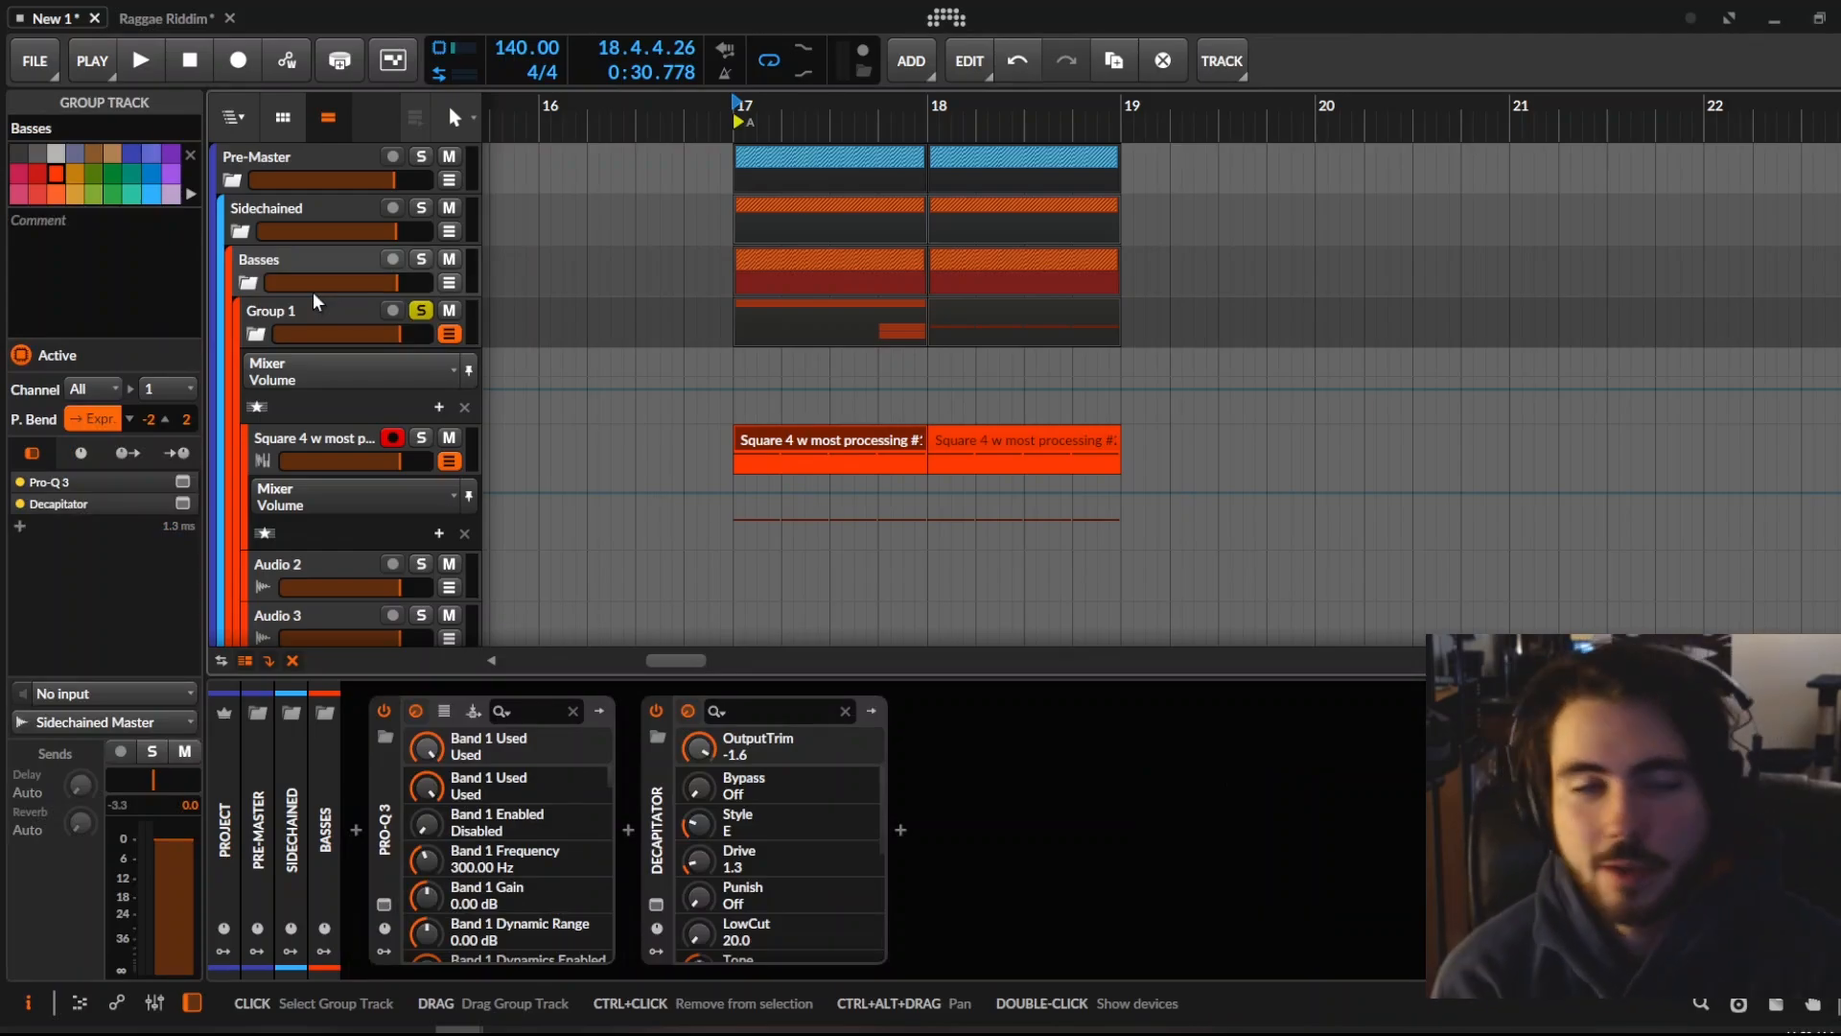
# Remove the empty Audio 2 and Audio 3 tracks and unmute the Sampler track in Group 1
pyautogui.scroll(-3, 307, 364)
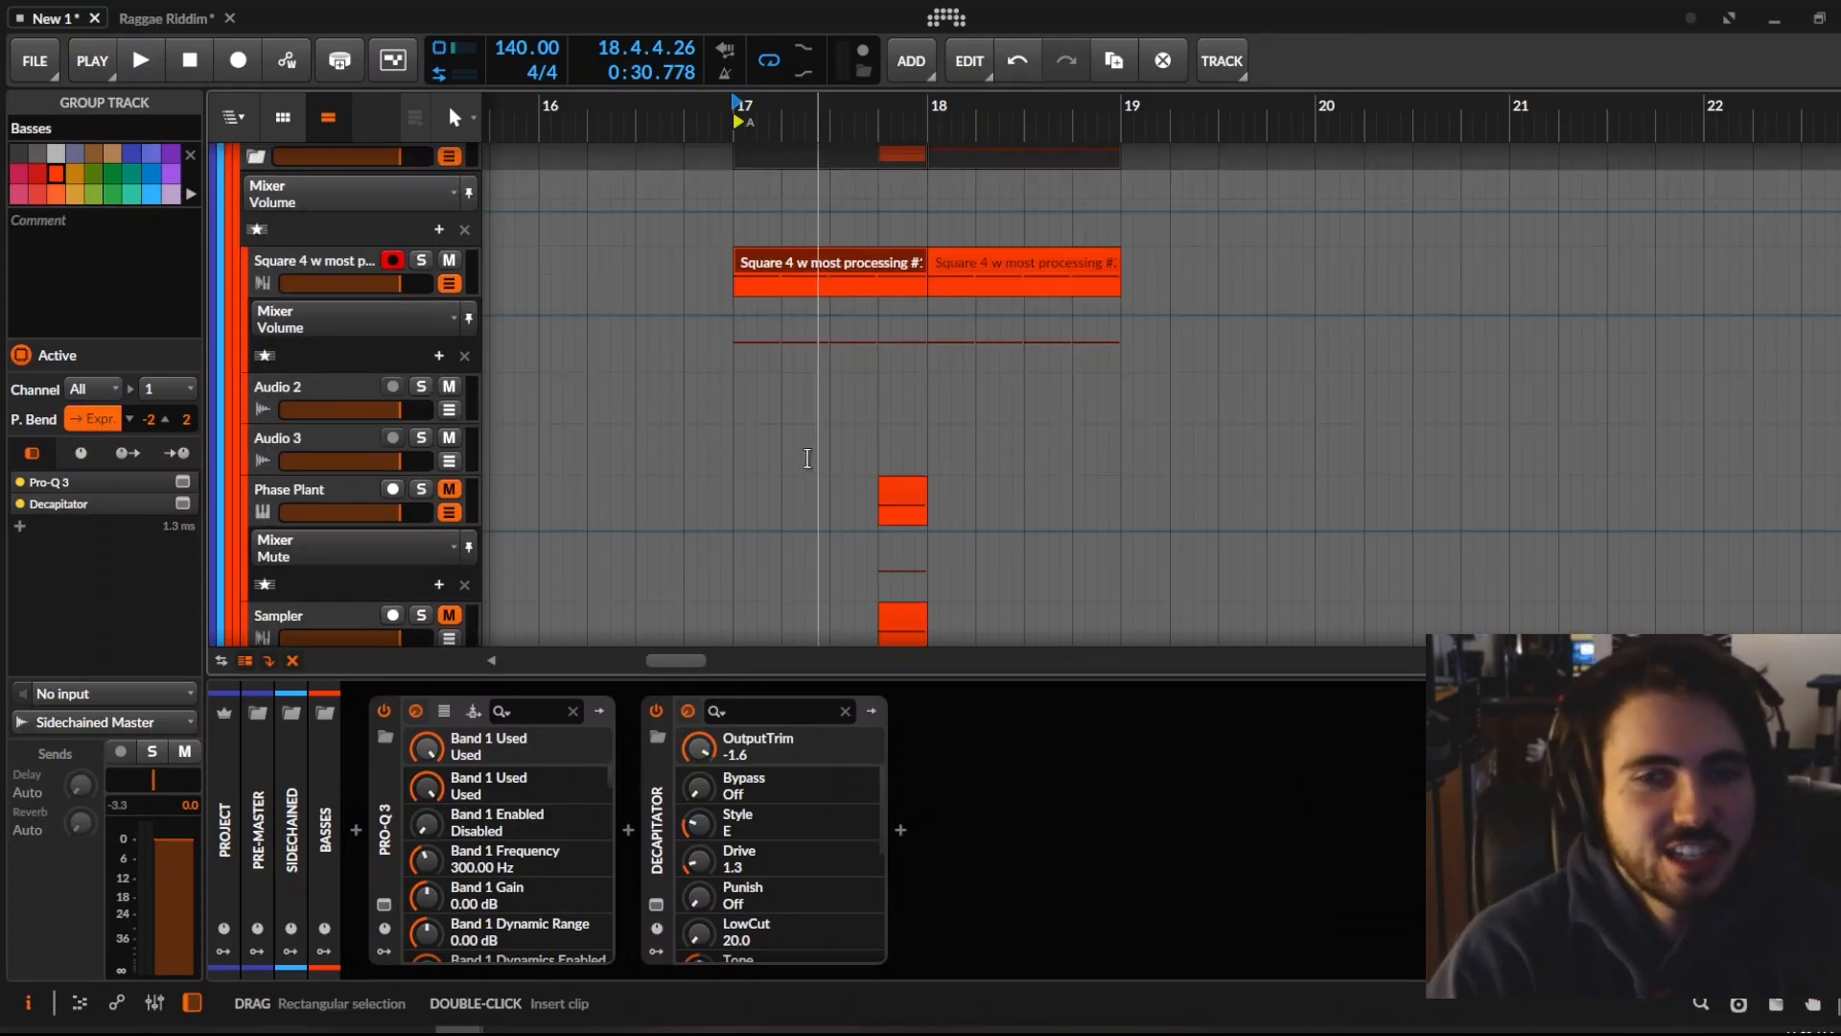
pyautogui.click(301, 431)
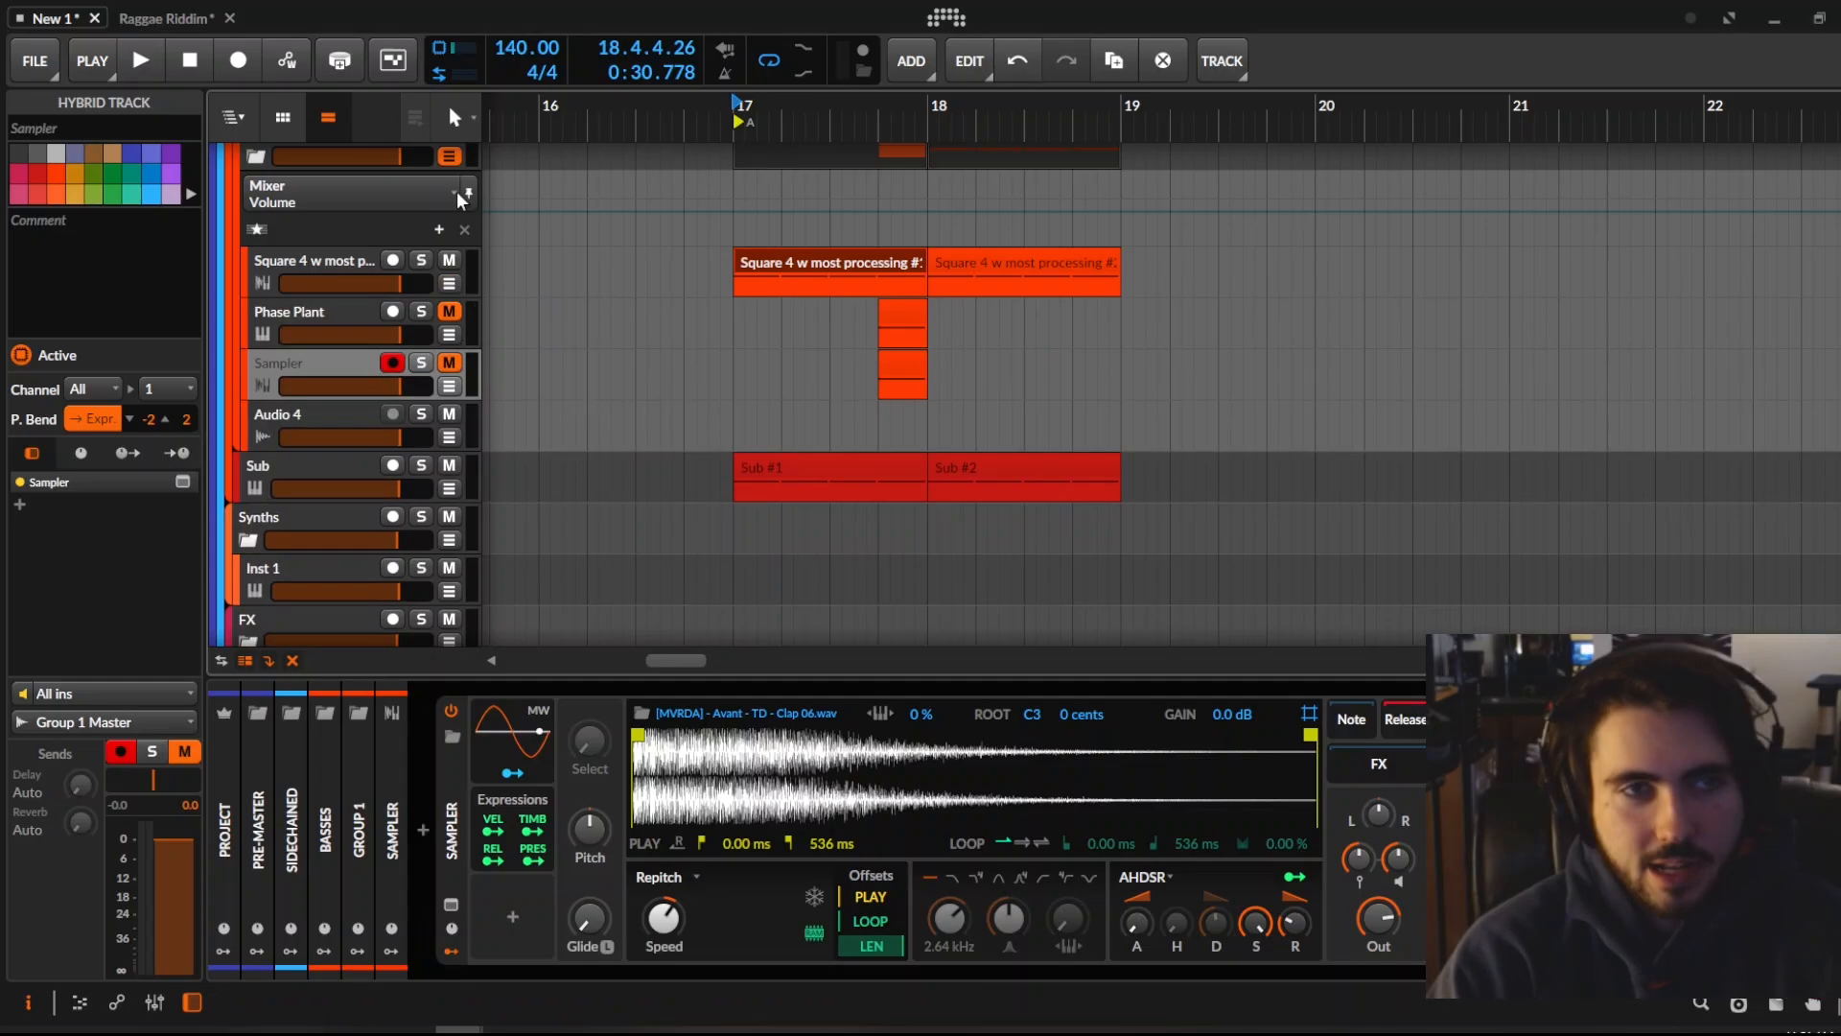
pyautogui.scroll(1, 457, 193)
pyautogui.click(448, 245)
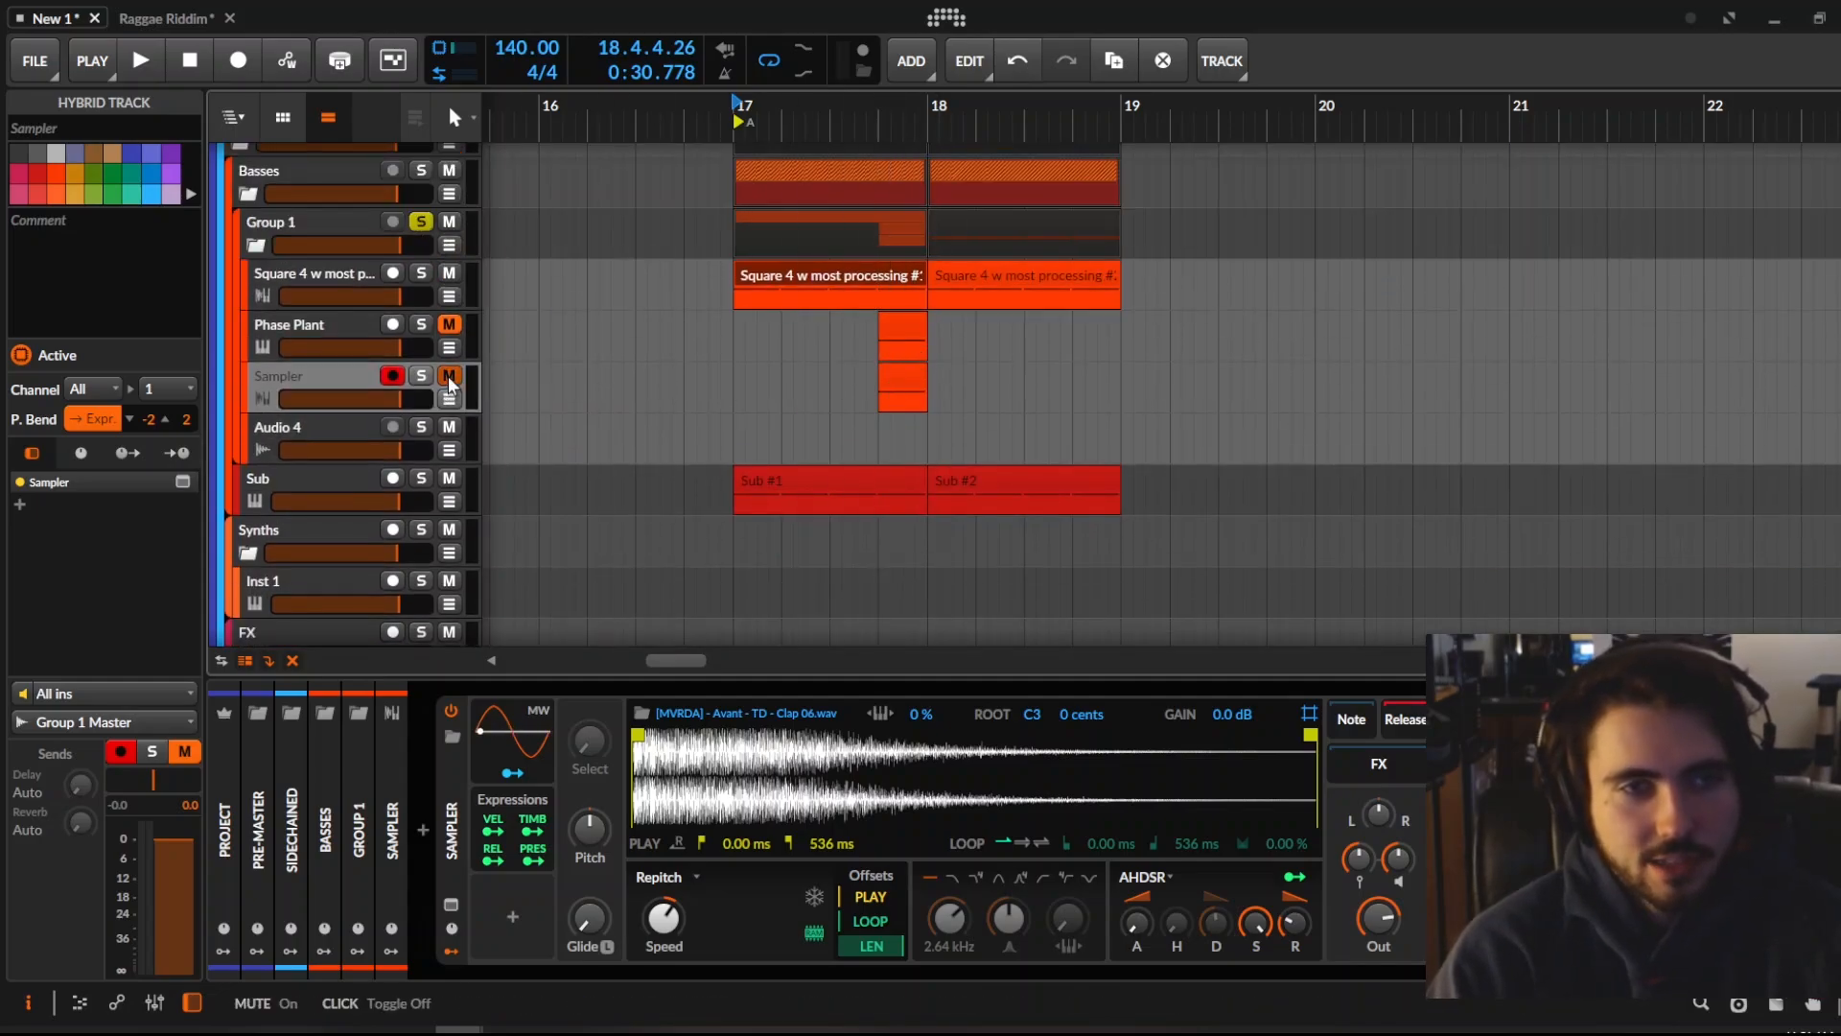
# Bounce the Square 4 bass clip's section from 17.4.1.00 to 18.1.1.00 in place, pre-FX
pyautogui.click(882, 298)
pyautogui.rightClick(927, 296)
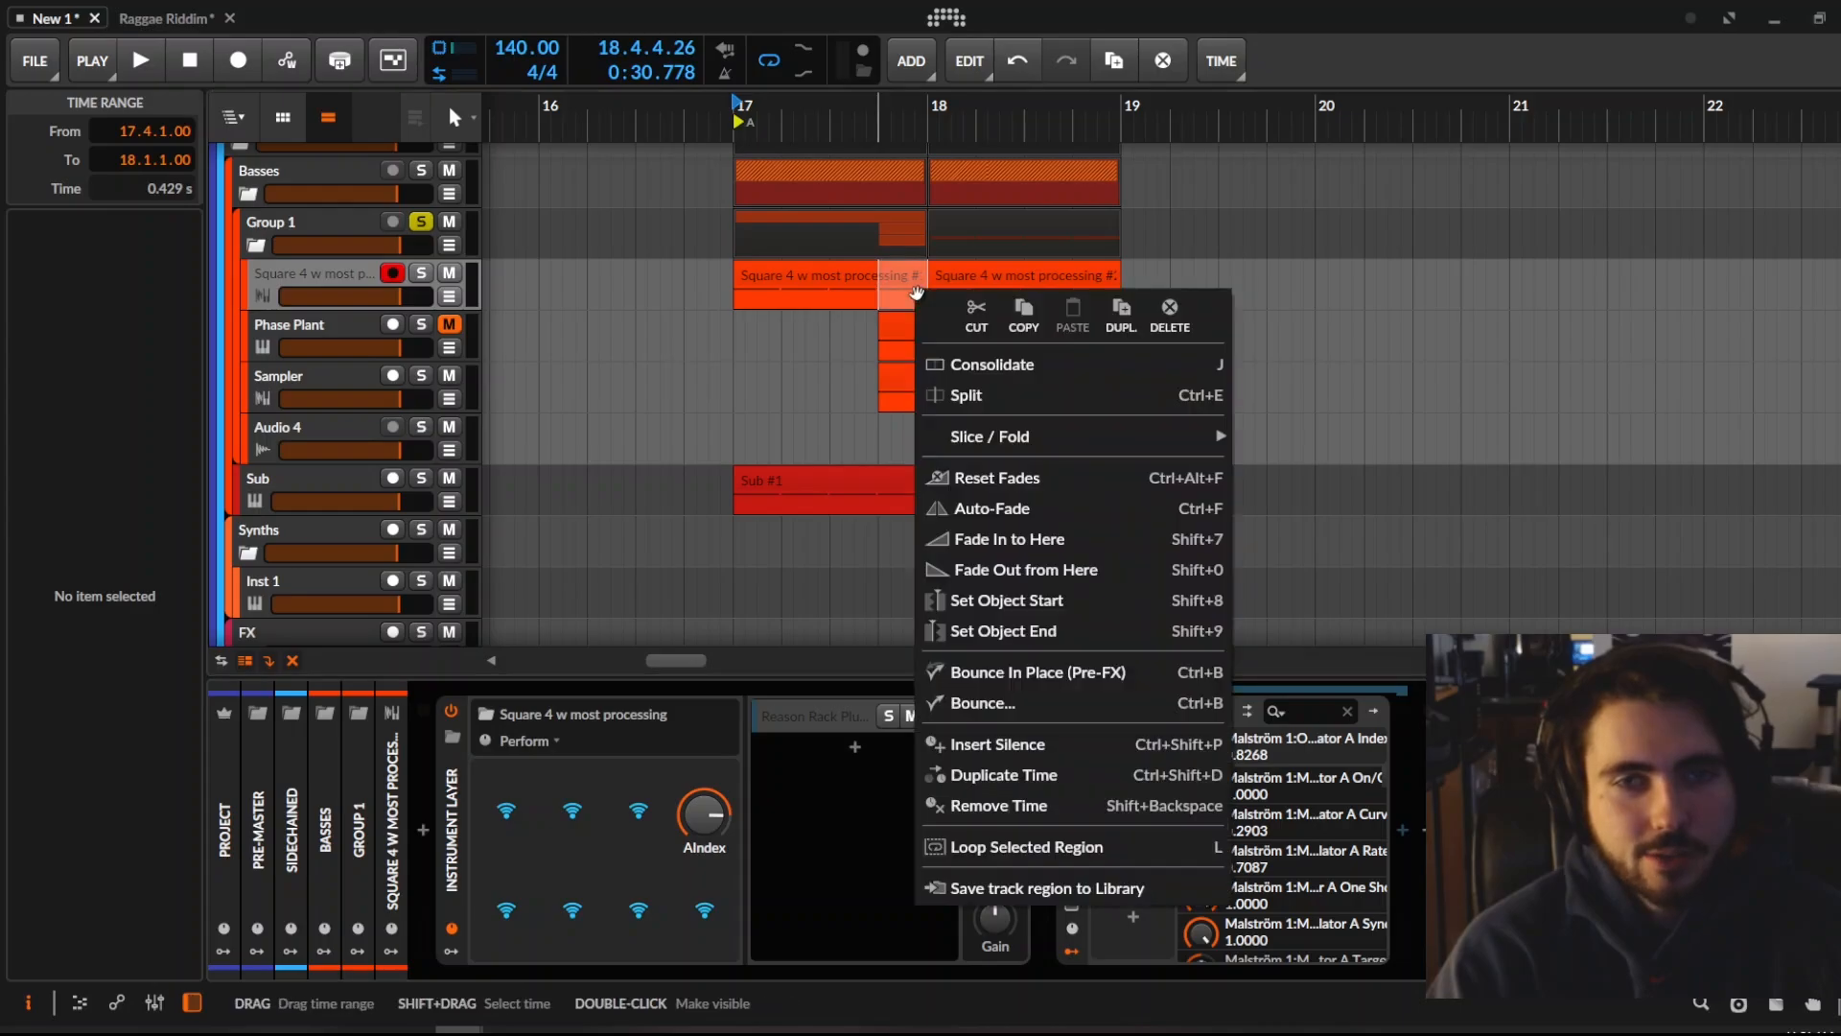
pyautogui.click(1106, 664)
# Load the bounced bass audio into the Sampler, replacing its clap sample, and delete the bounced clip from the bass track
pyautogui.click(298, 368)
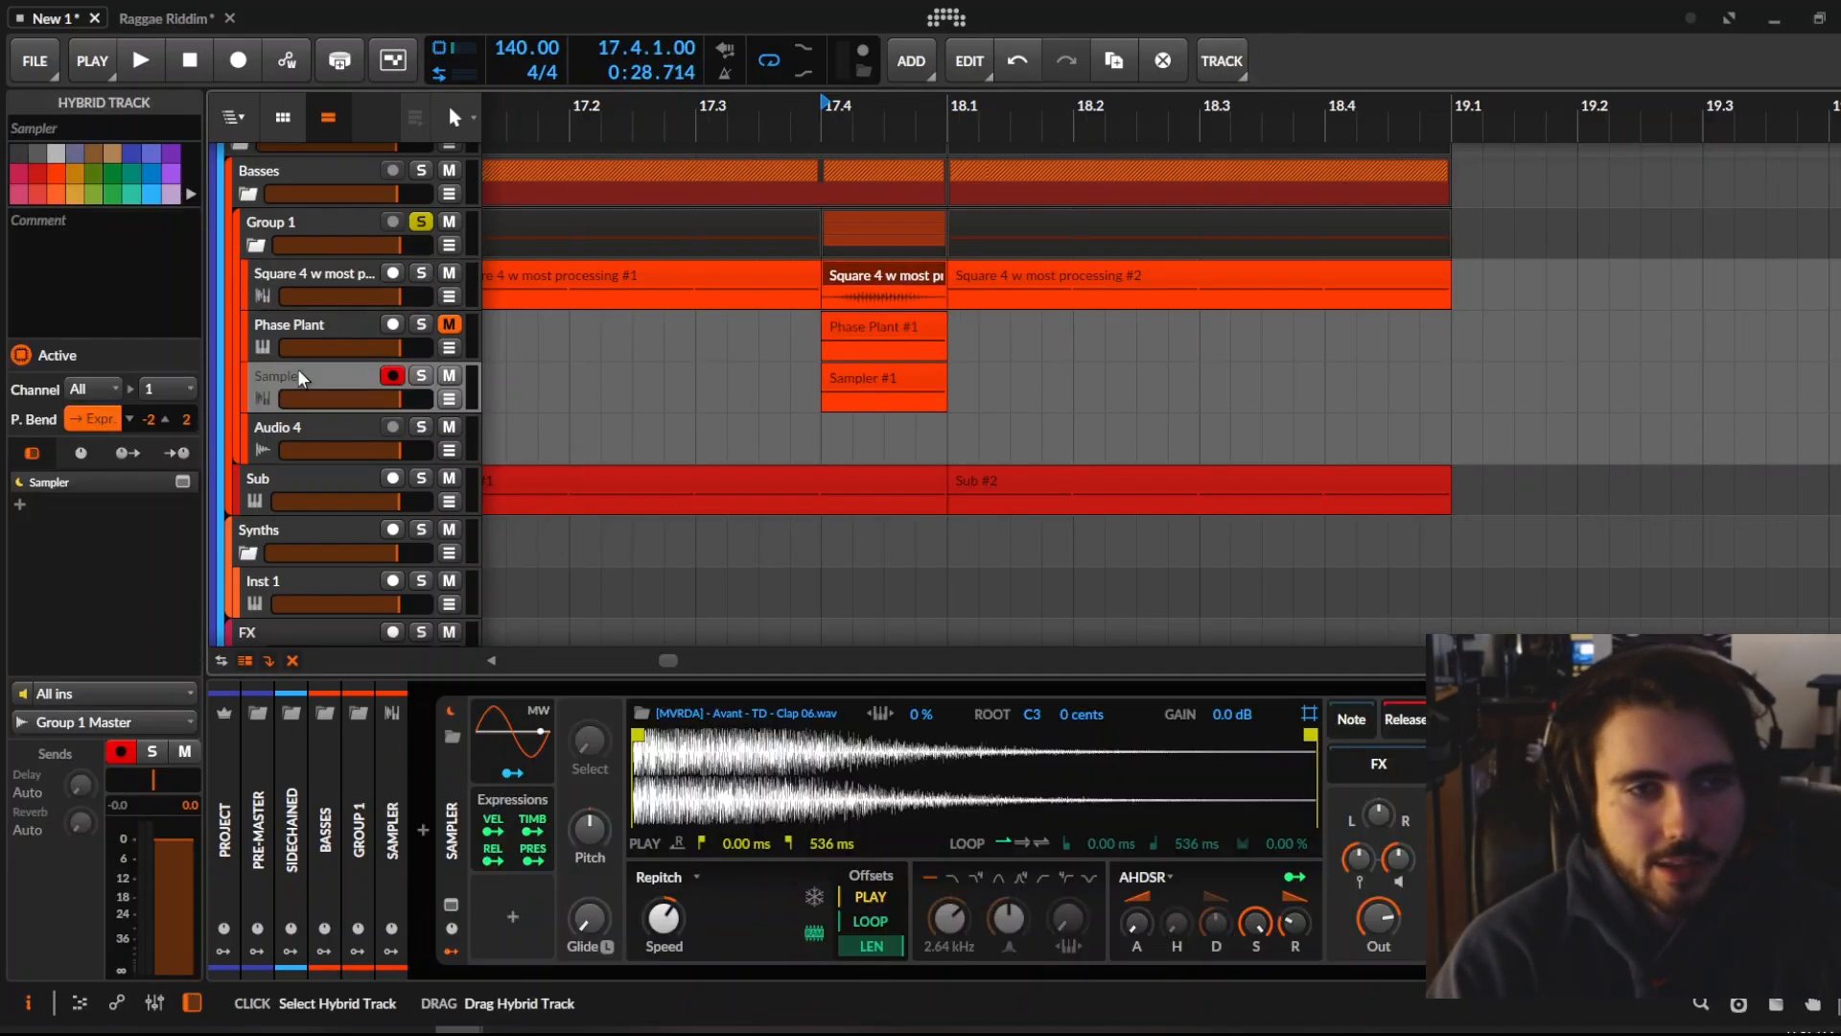
pyautogui.moveTo(870, 274); pyautogui.dragTo(331, 403)
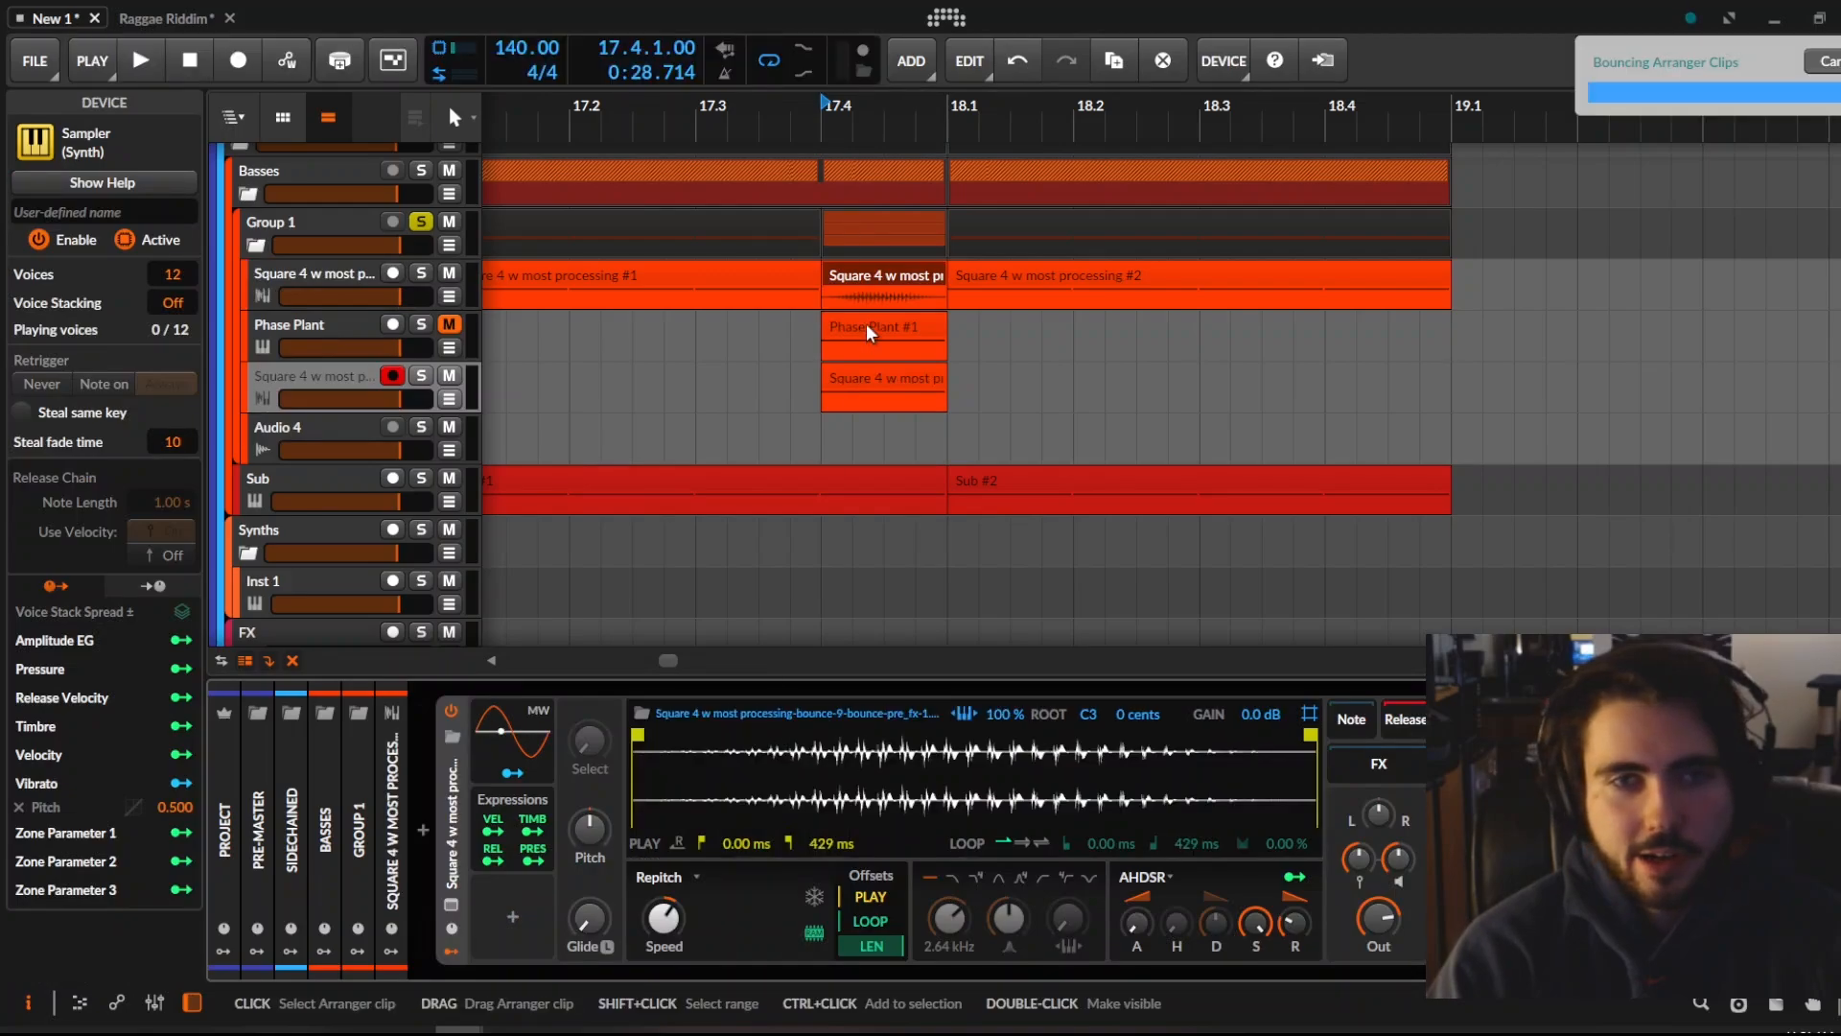
pyautogui.click(872, 279)
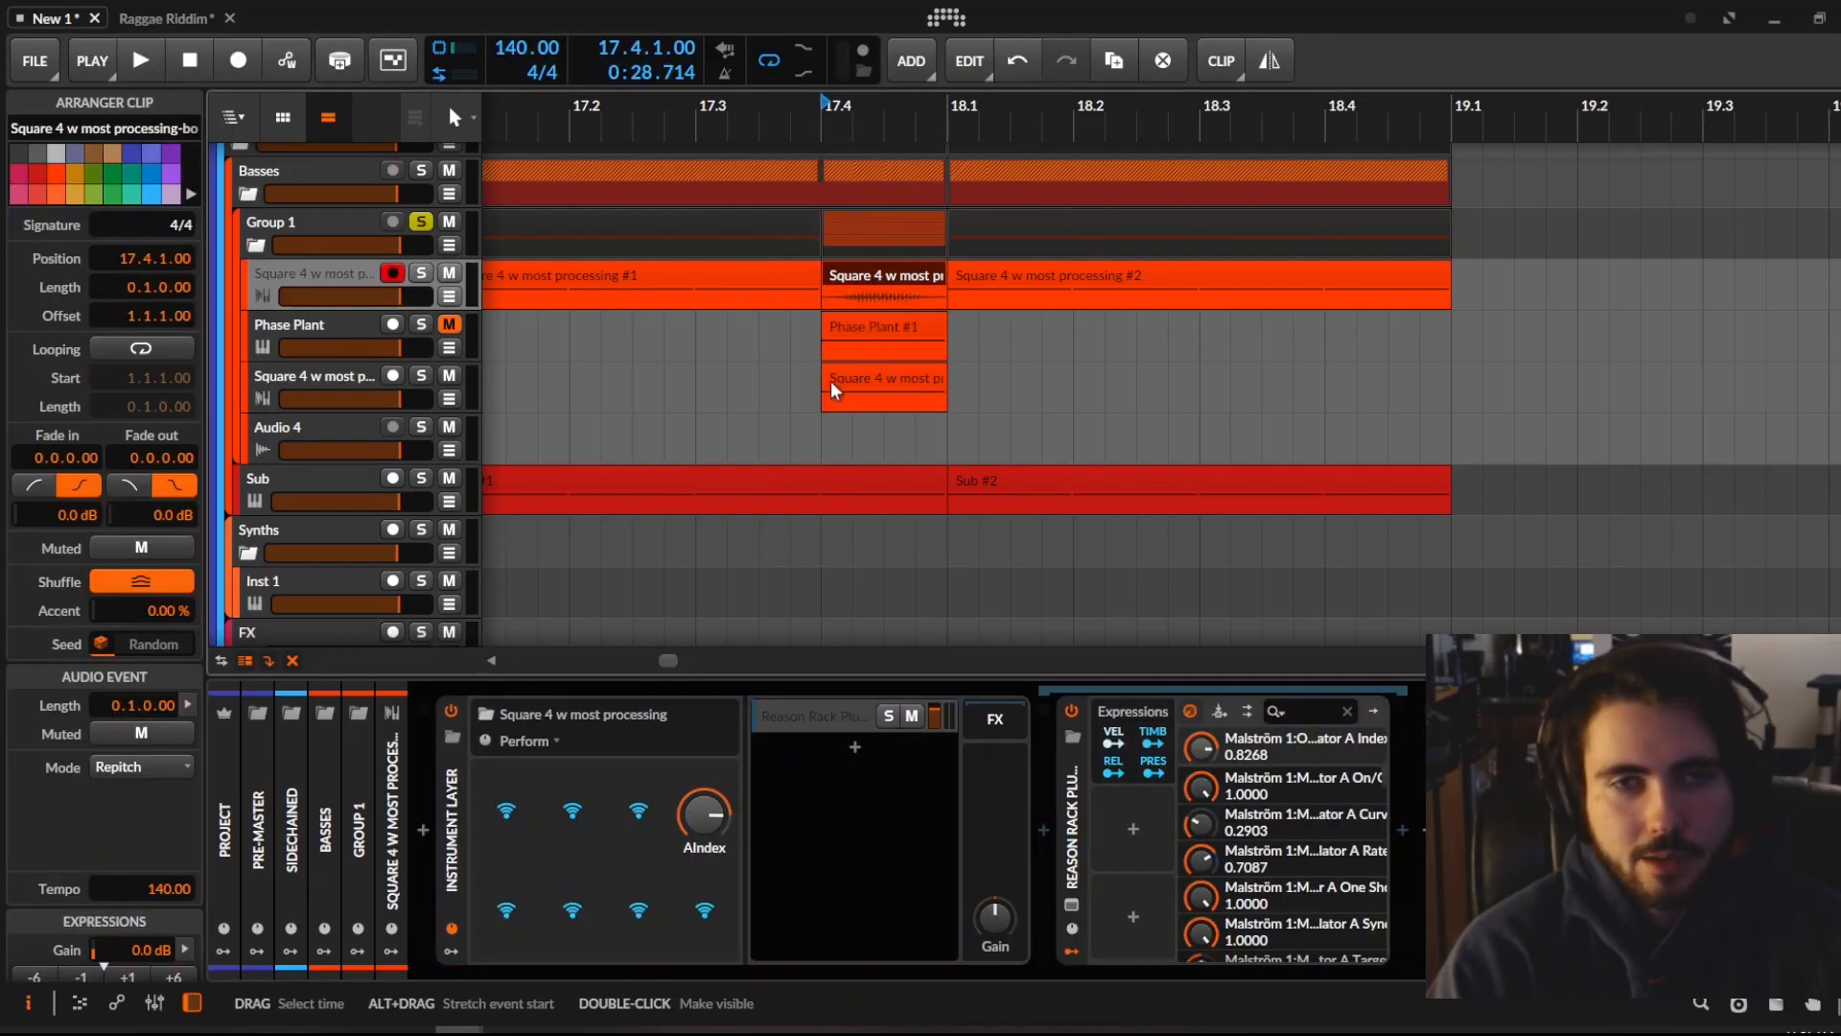
pyautogui.press('Delete')
# Audition the Sampler clip at 17.4 and inspect its note in the clip editor
pyautogui.click(869, 382)
pyautogui.press('space')
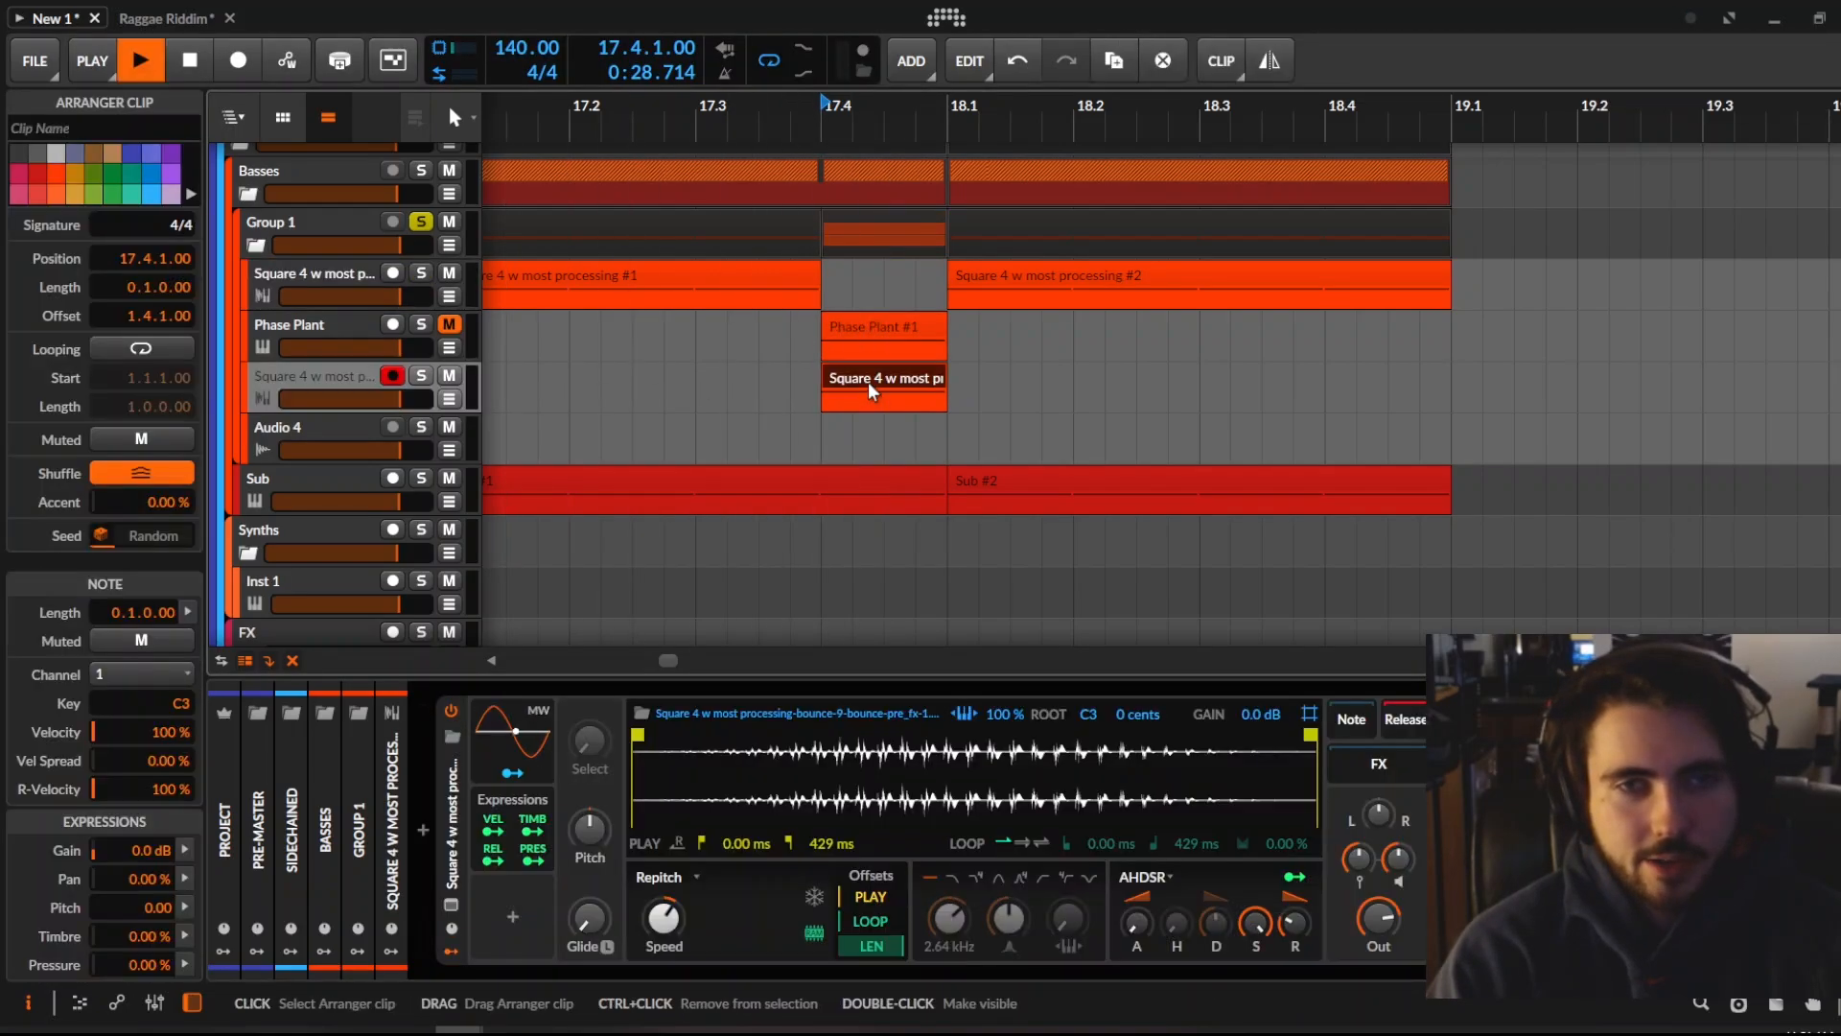
pyautogui.press('space')
pyautogui.doubleClick(869, 383)
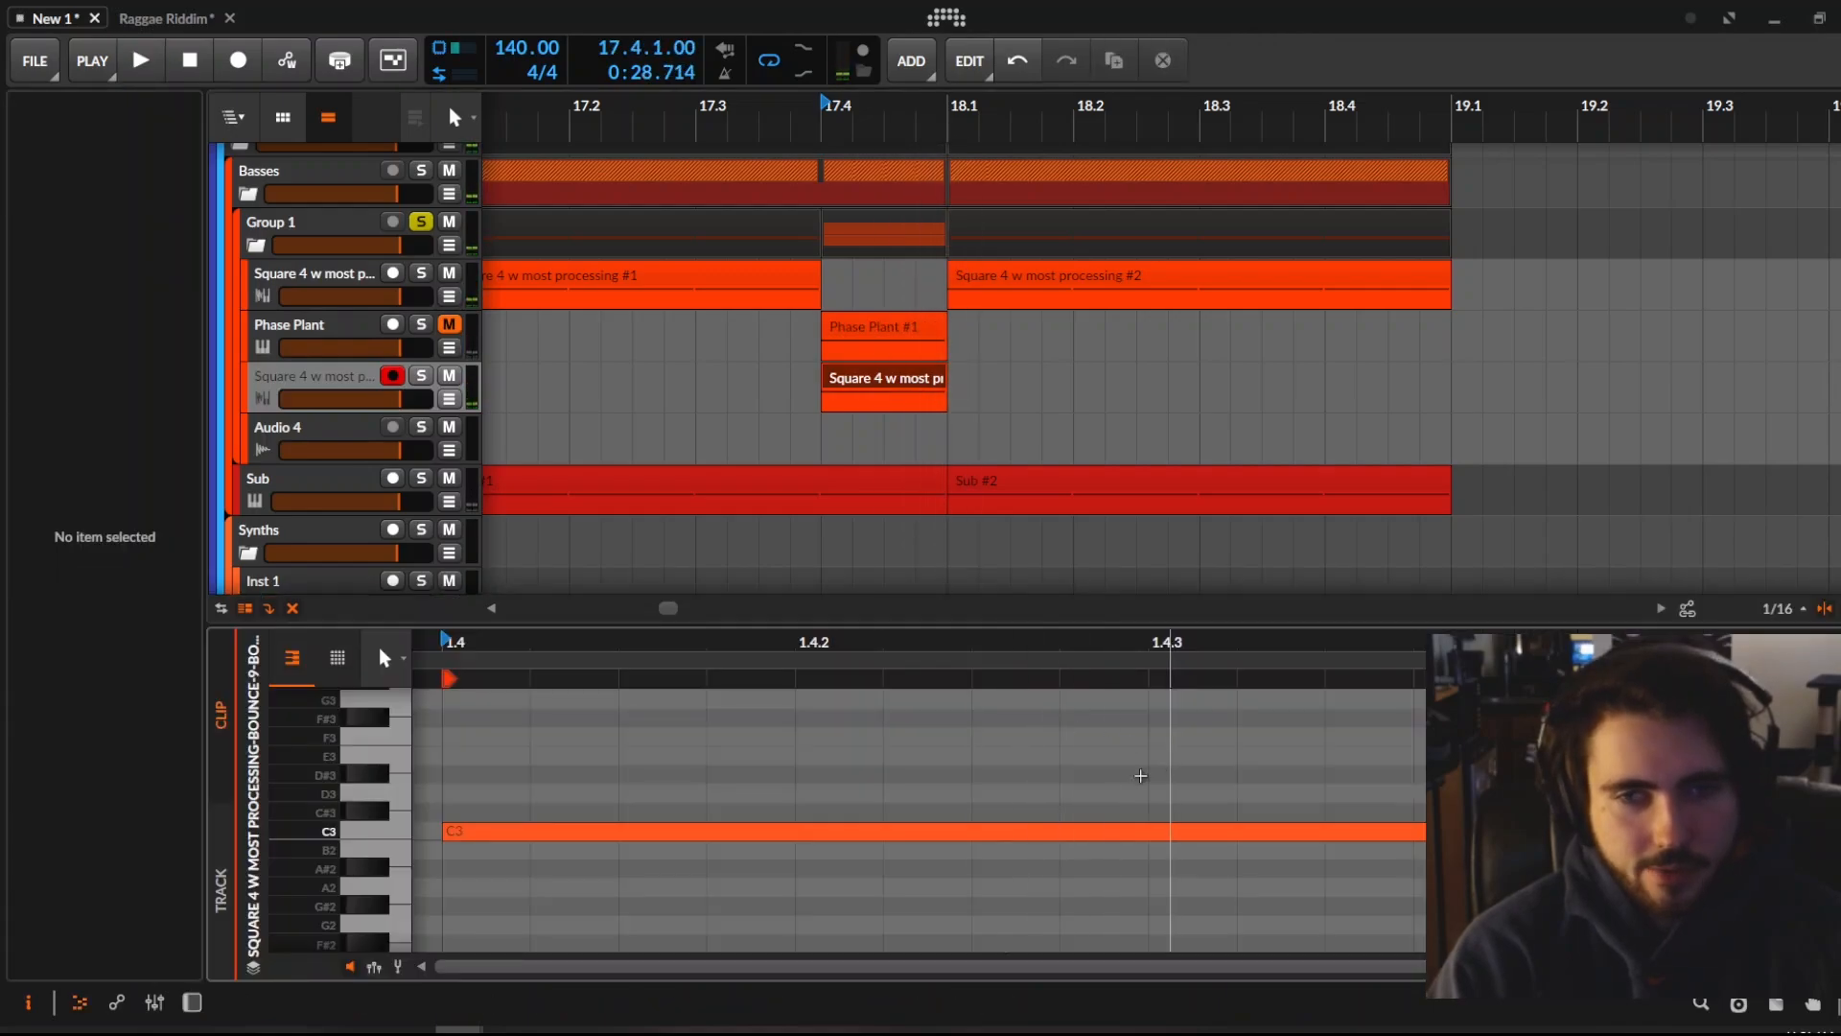
# Set the Sampler's playback mode to Textures
pyautogui.doubleClick(300, 394)
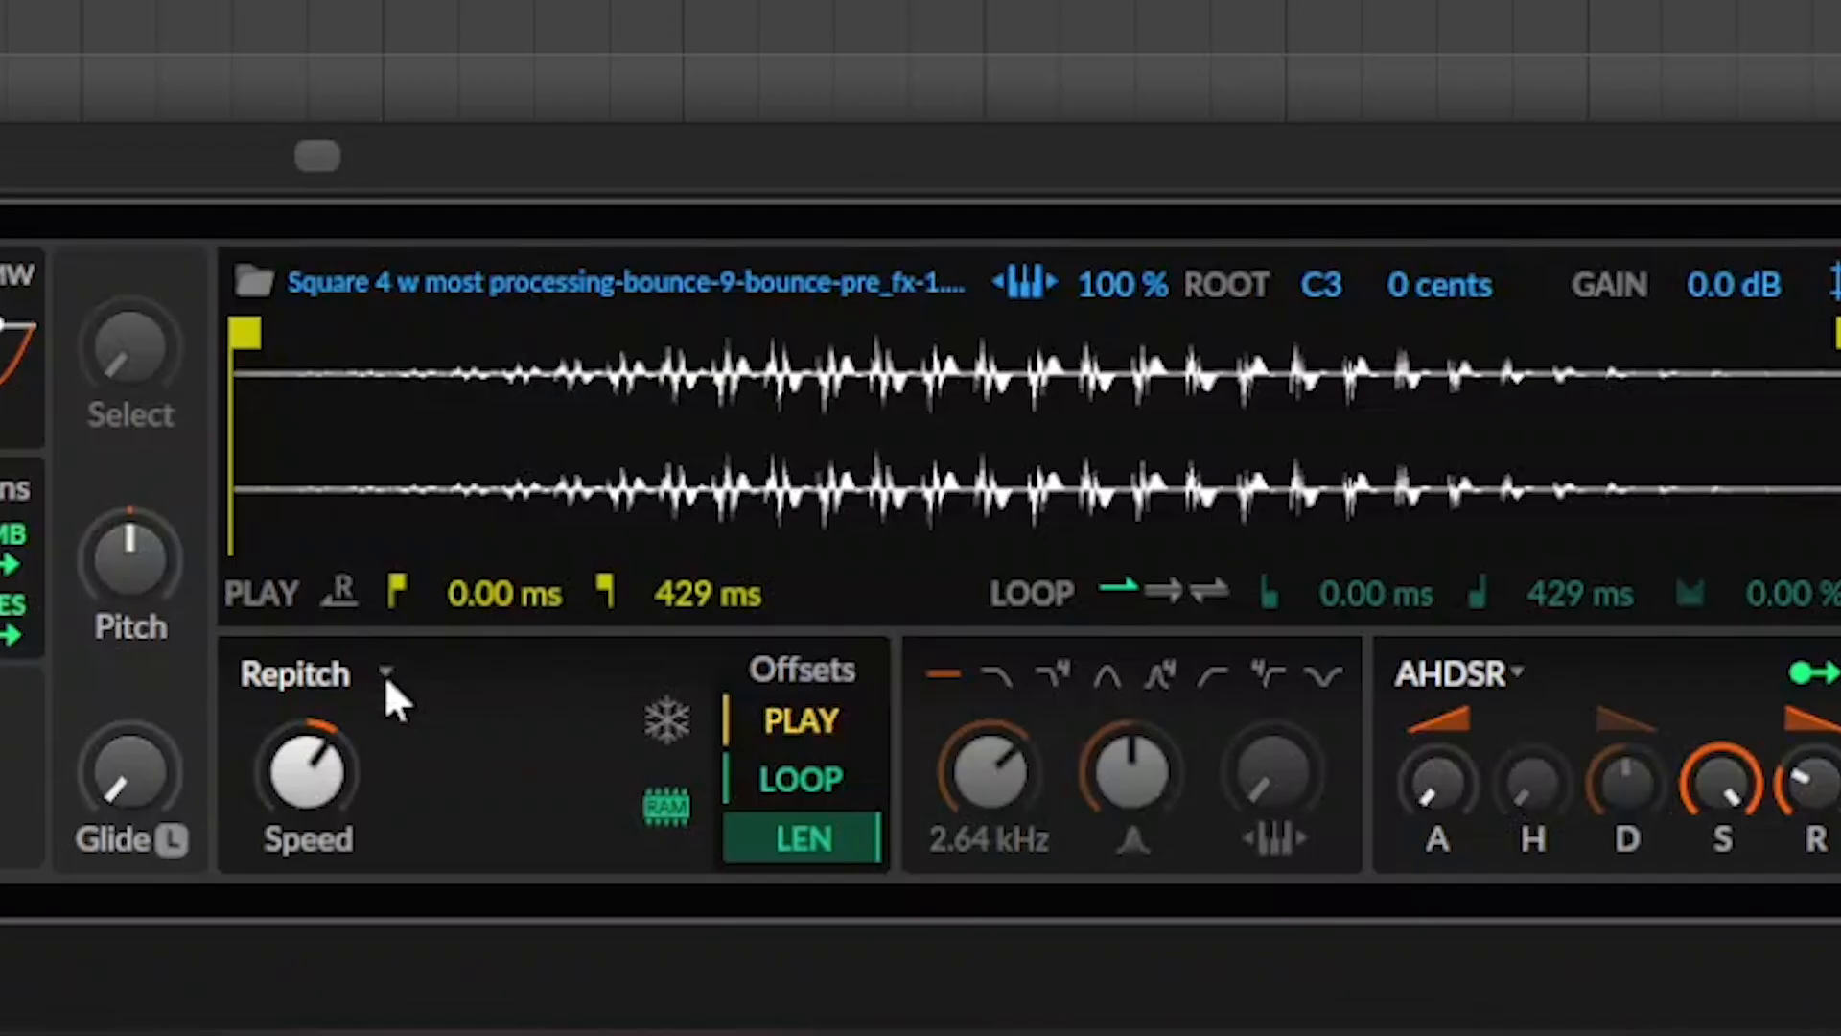
pyautogui.click(384, 673)
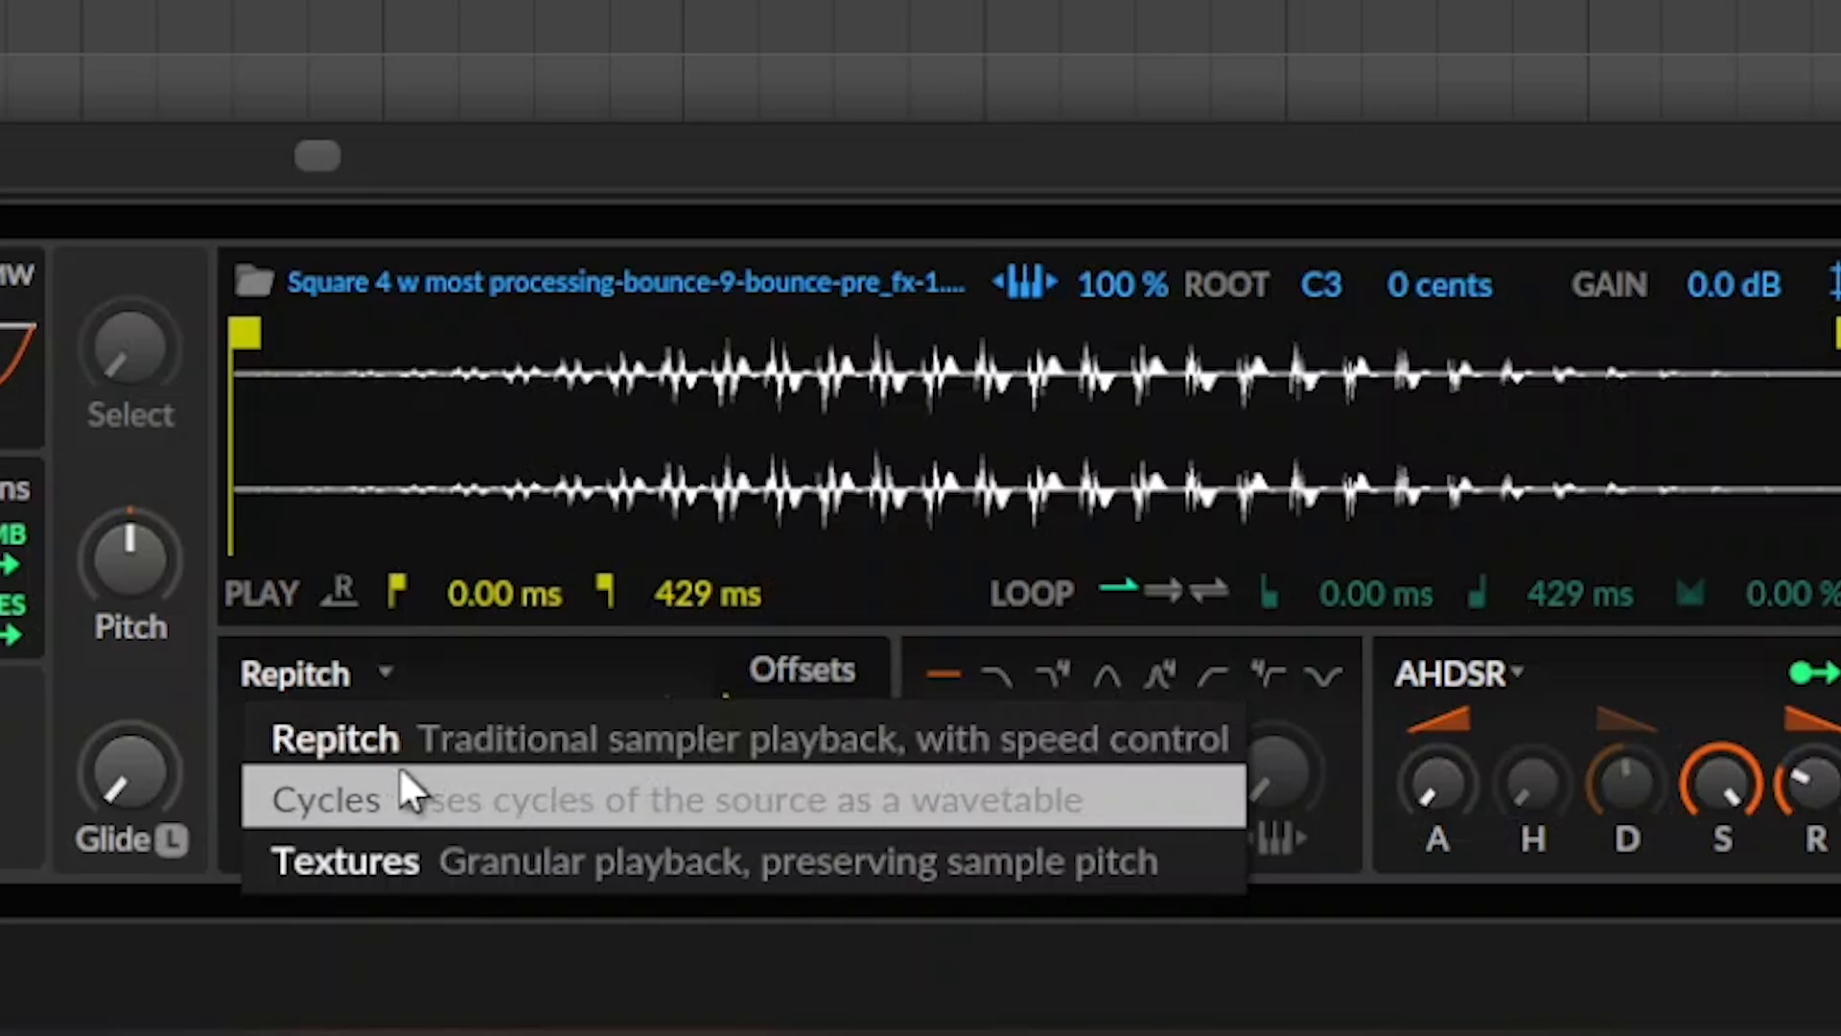
pyautogui.click(415, 854)
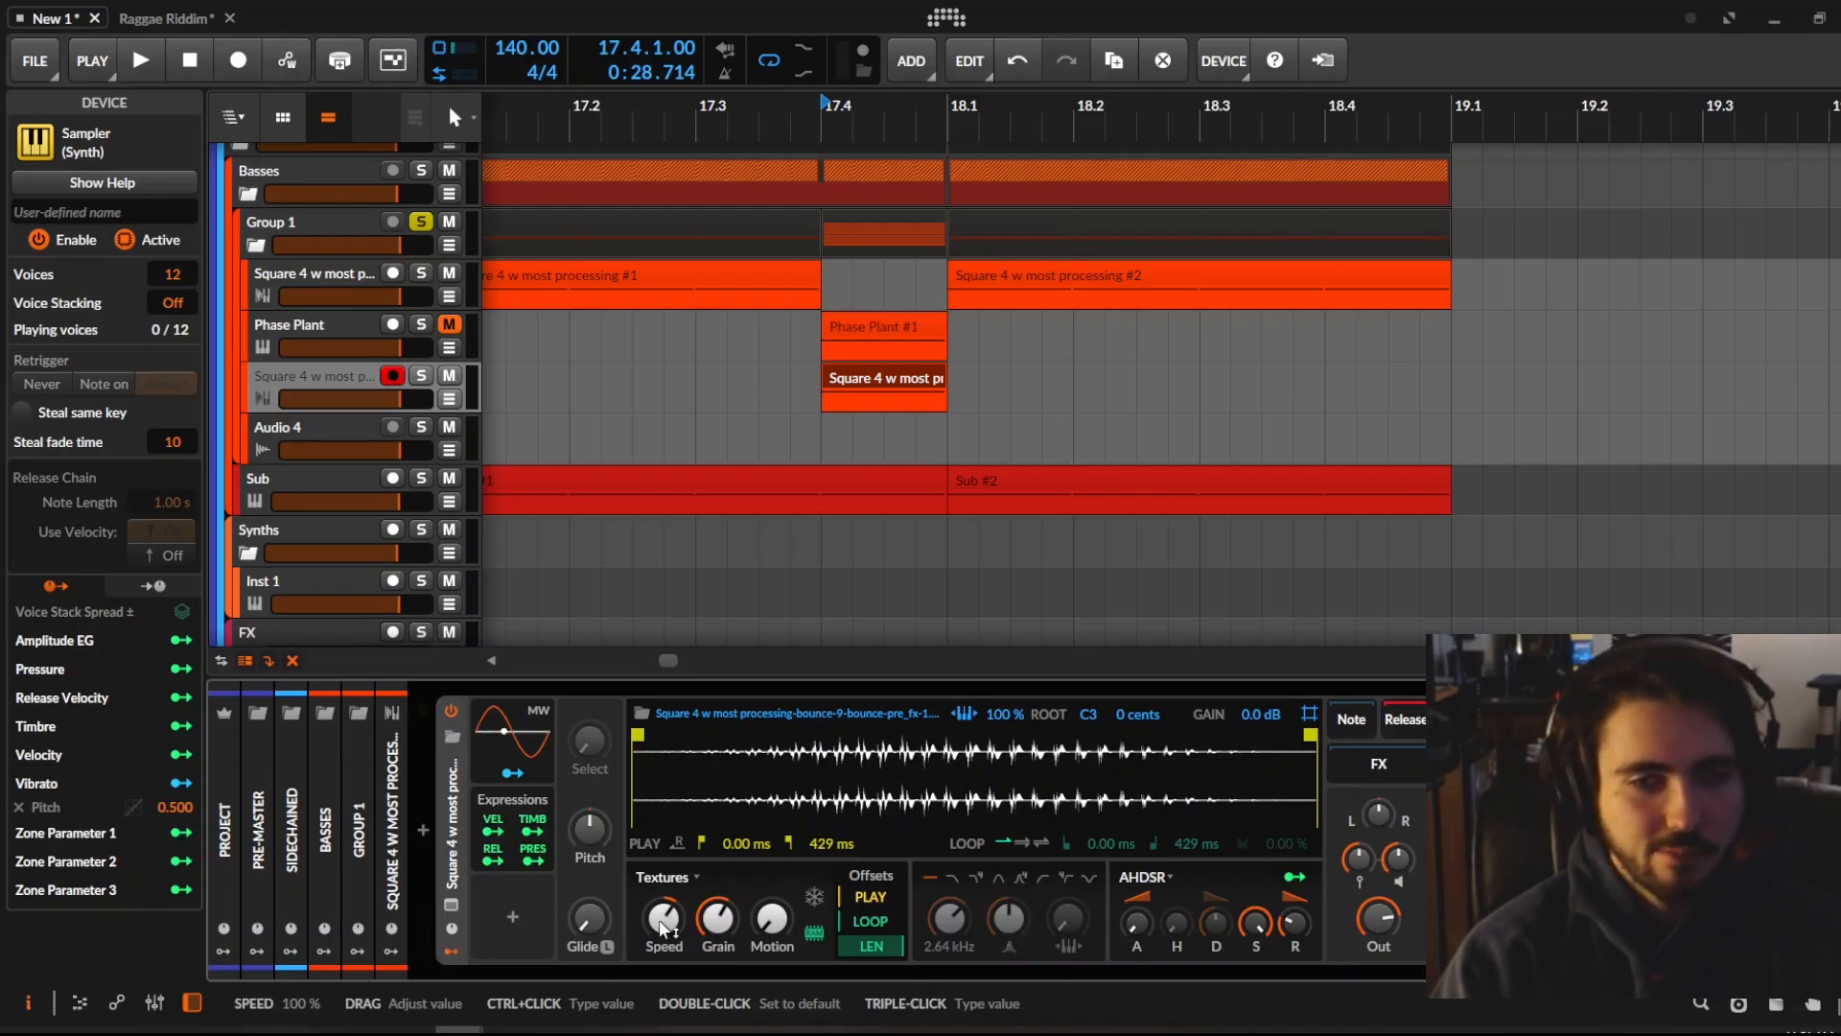
# Automate the Sampler's Speed with points at 100 % on 17.4.1.00 and 17.4.2.27, dropping to 0 % at 17.4.2.27
pyautogui.click(439, 396)
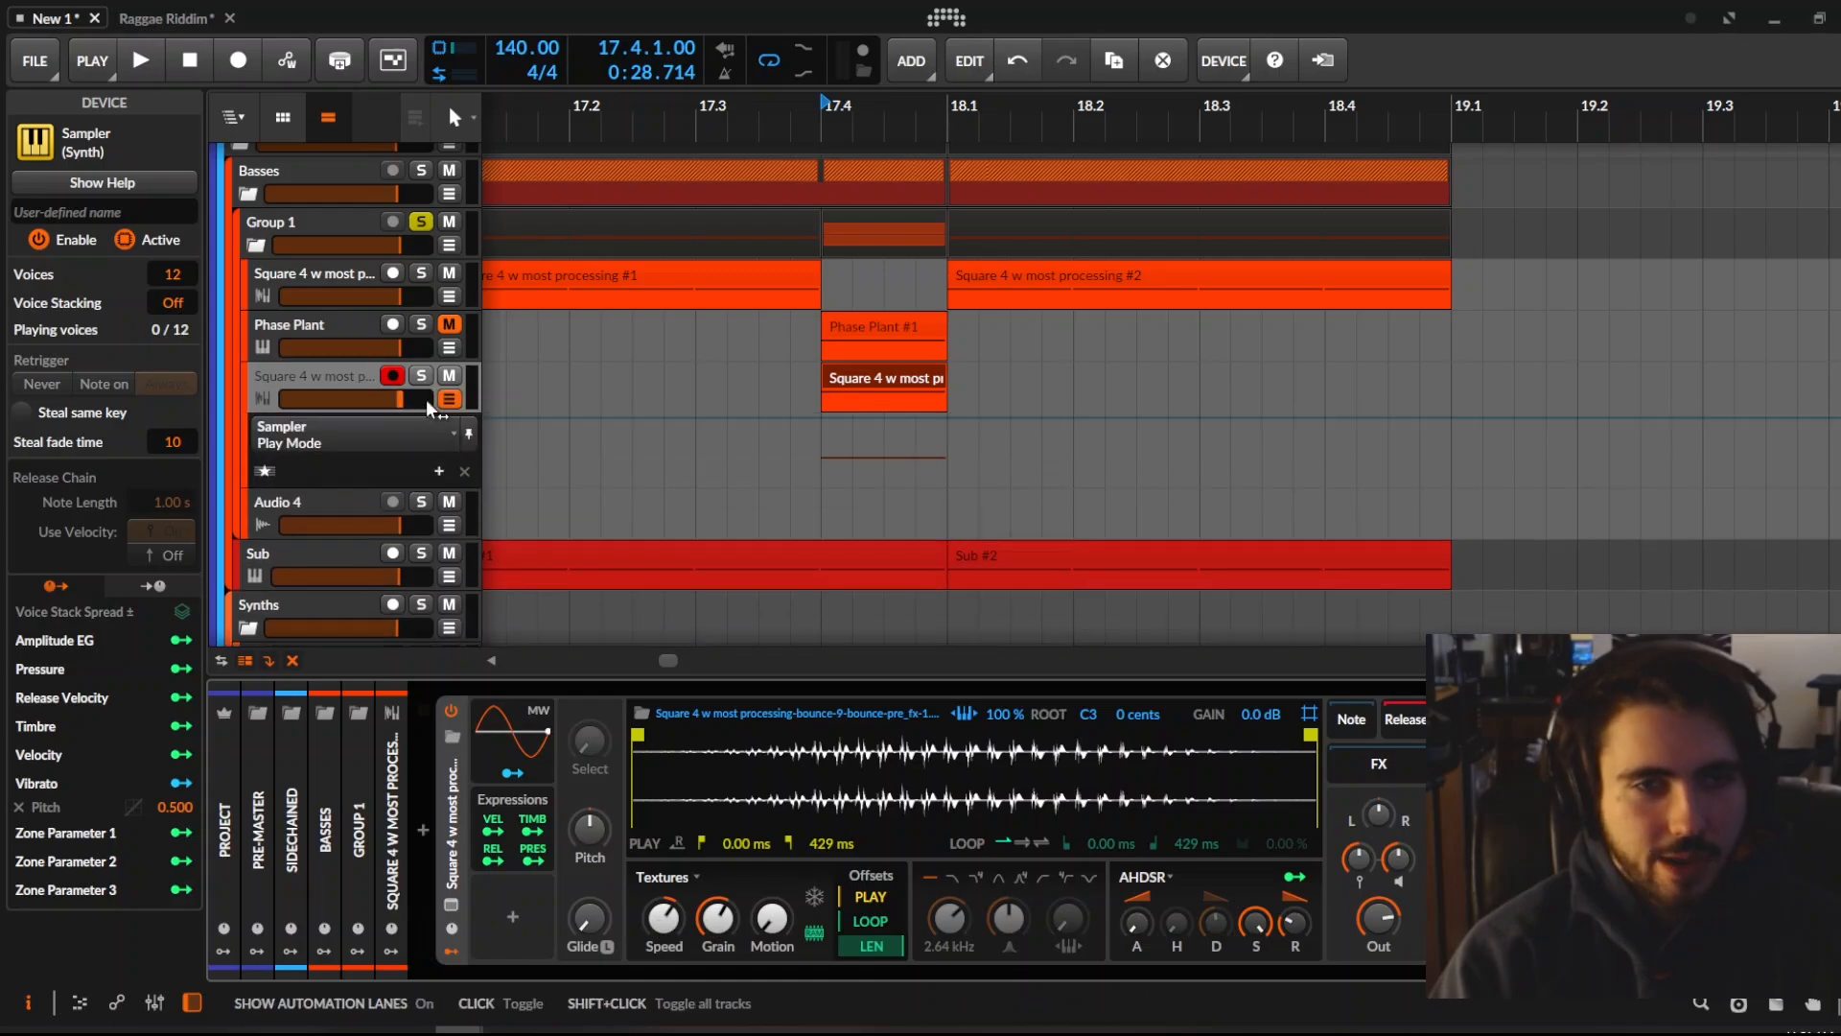
pyautogui.click(823, 442)
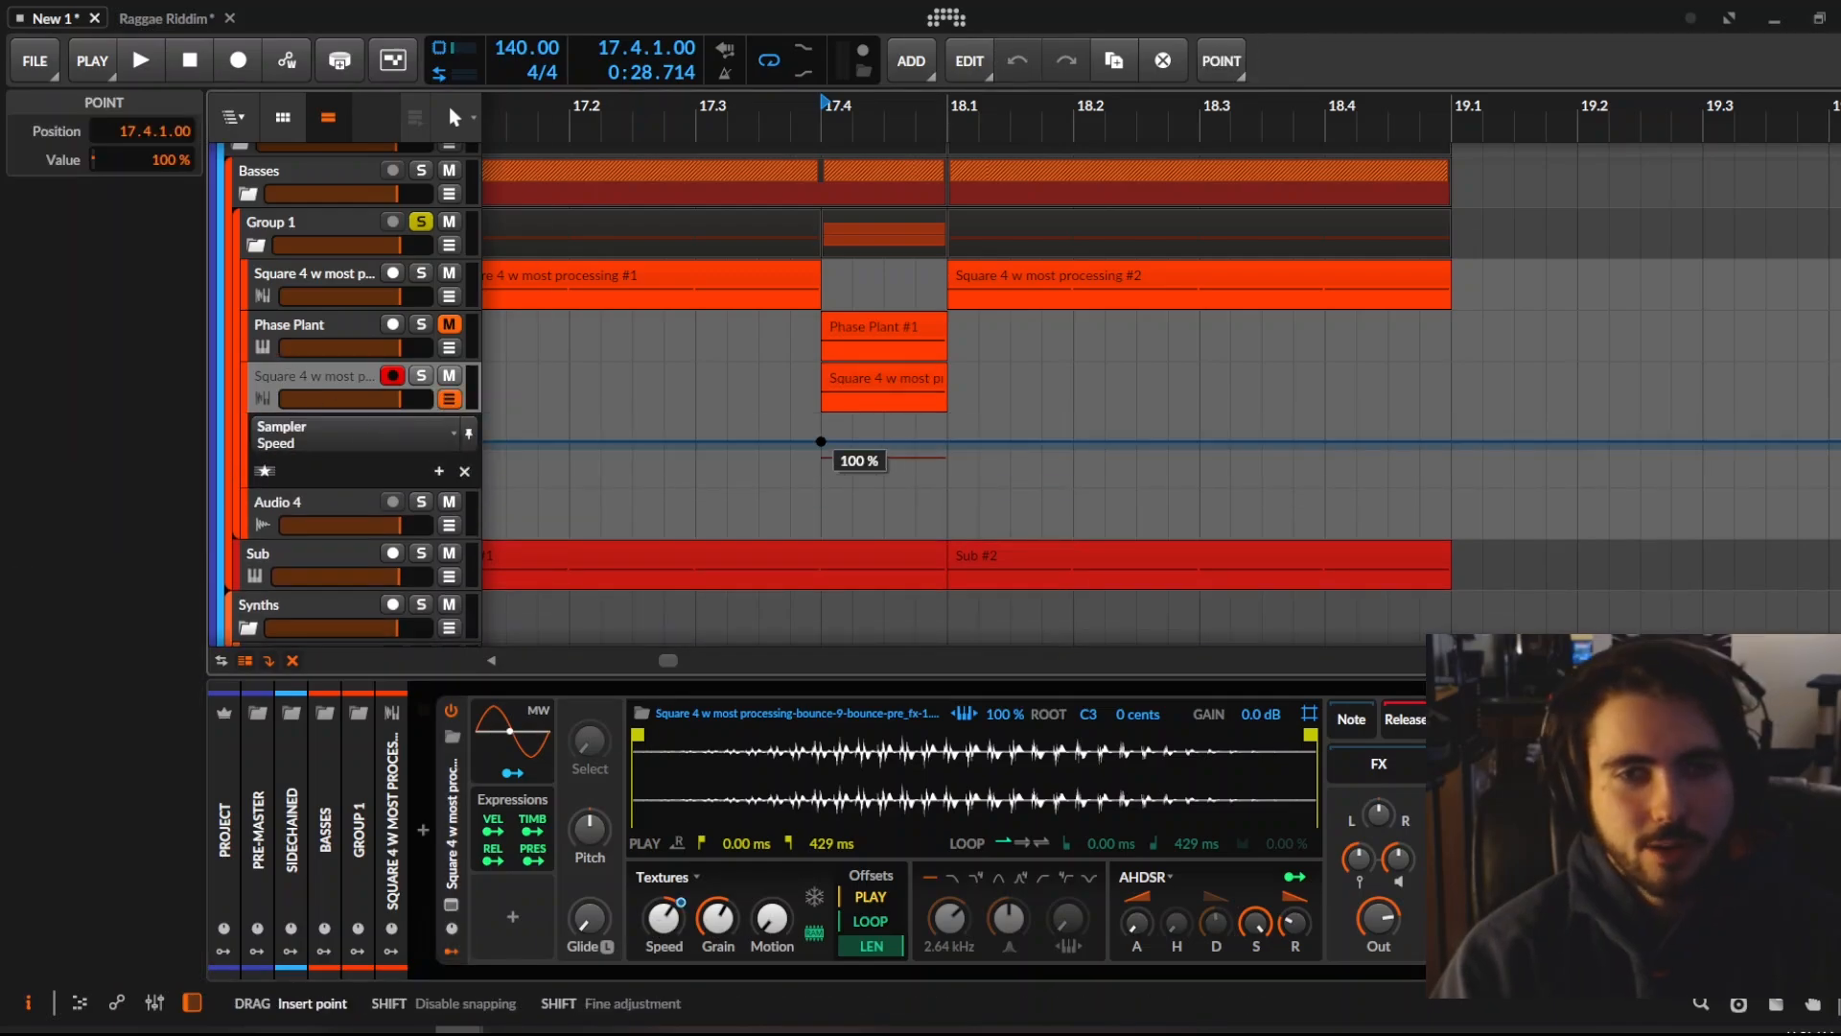
pyautogui.click(853, 442)
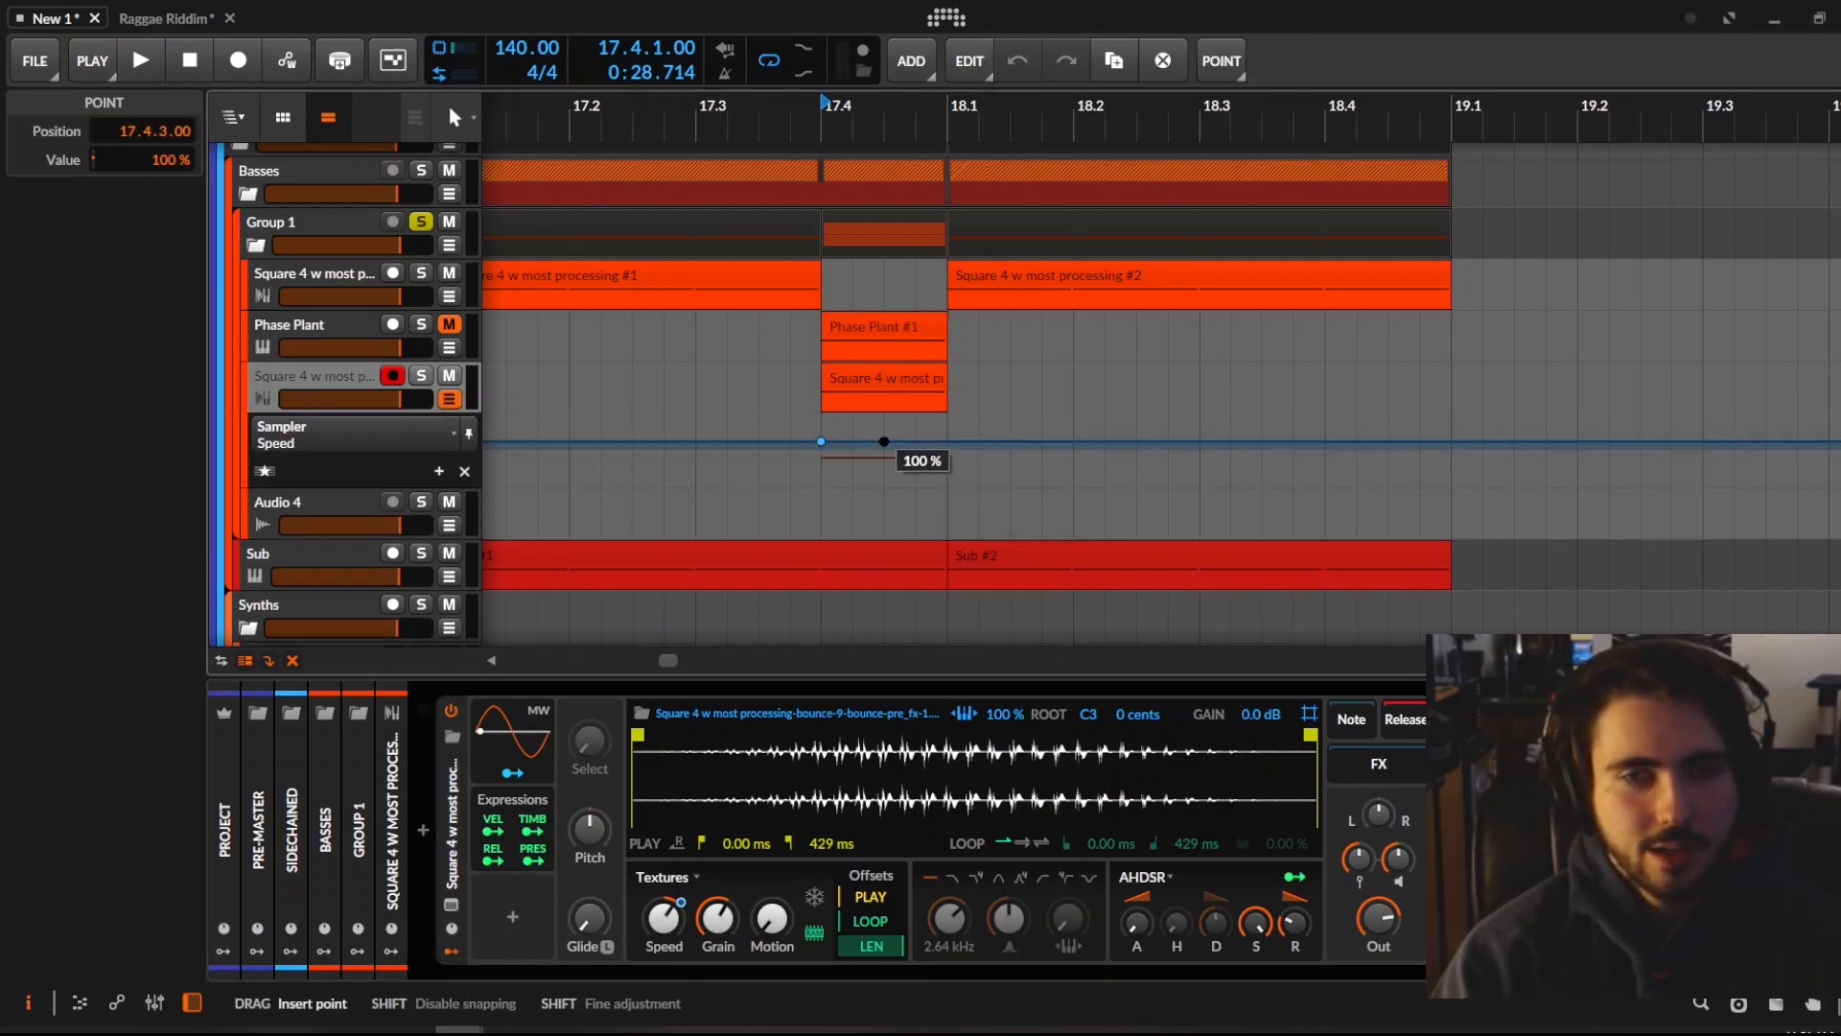
pyautogui.moveTo(884, 442); pyautogui.dragTo(861, 442)
pyautogui.click(861, 449)
pyautogui.tripleClick(162, 155)
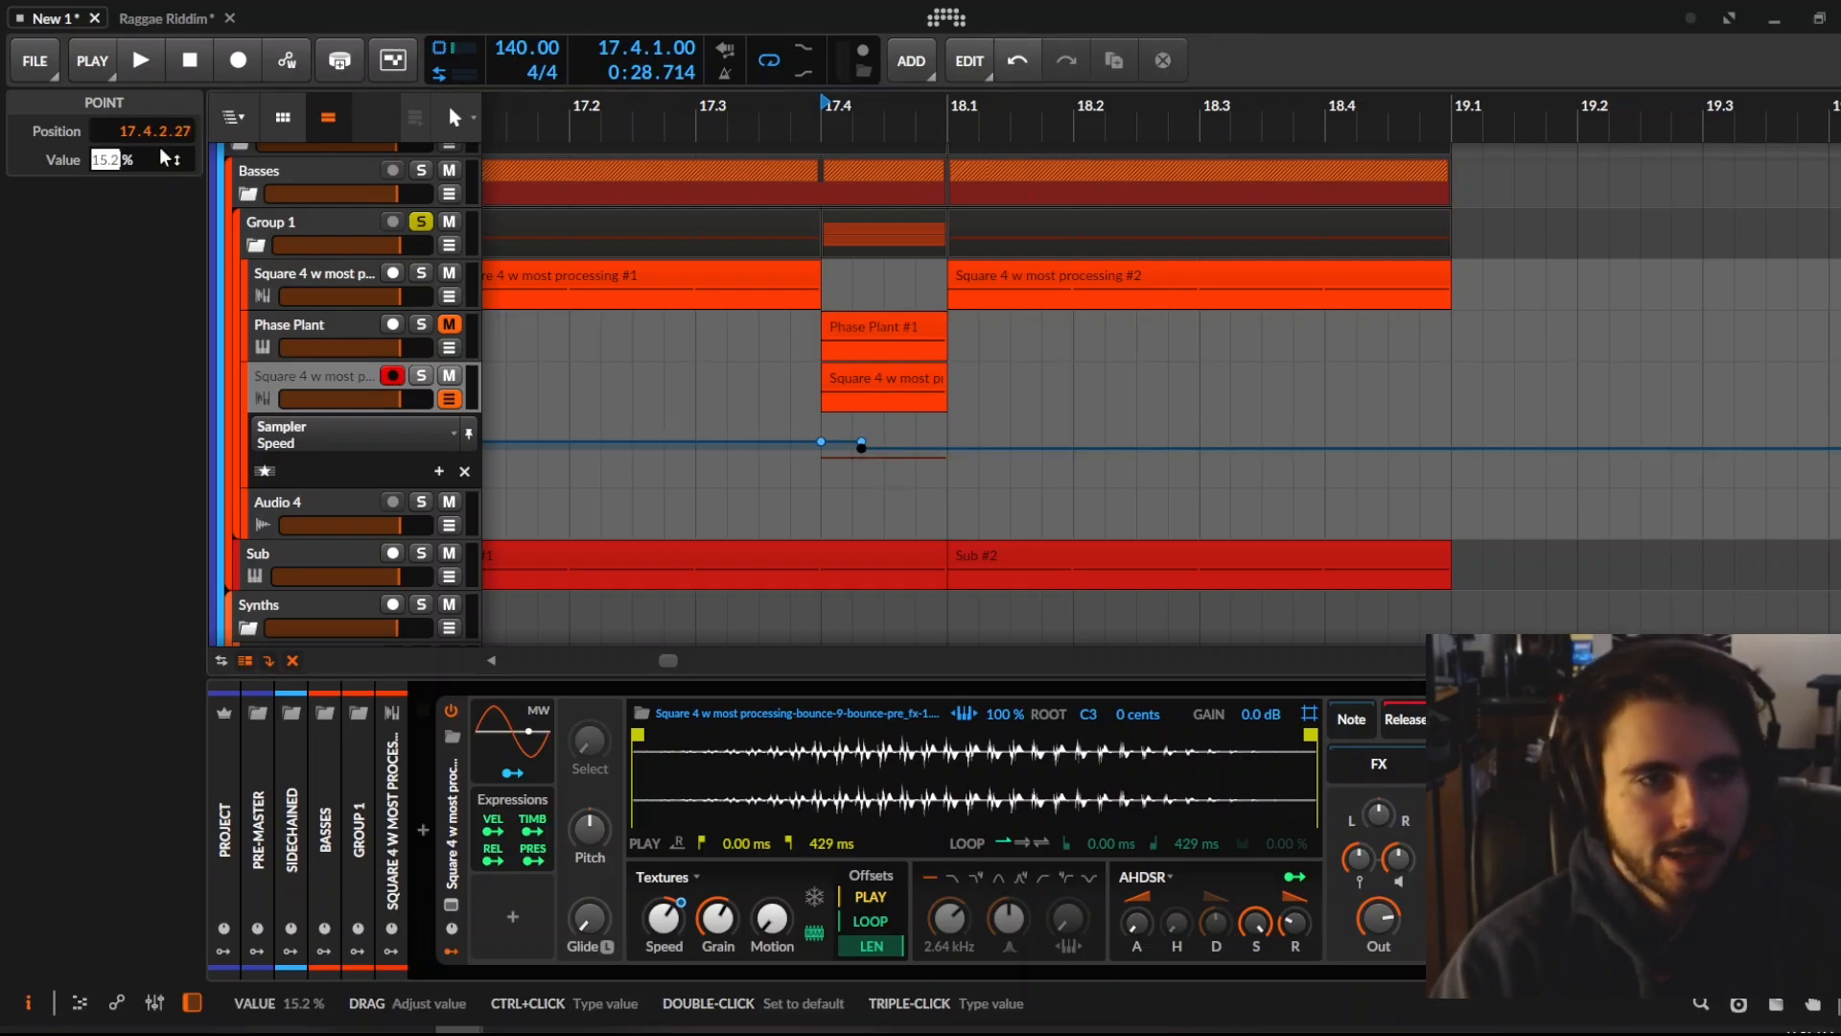
pyautogui.write('0')
pyautogui.press('Return')
# Audition the Speed automation from 17.4, then solo the Sampler track and listen again
pyautogui.press('space')
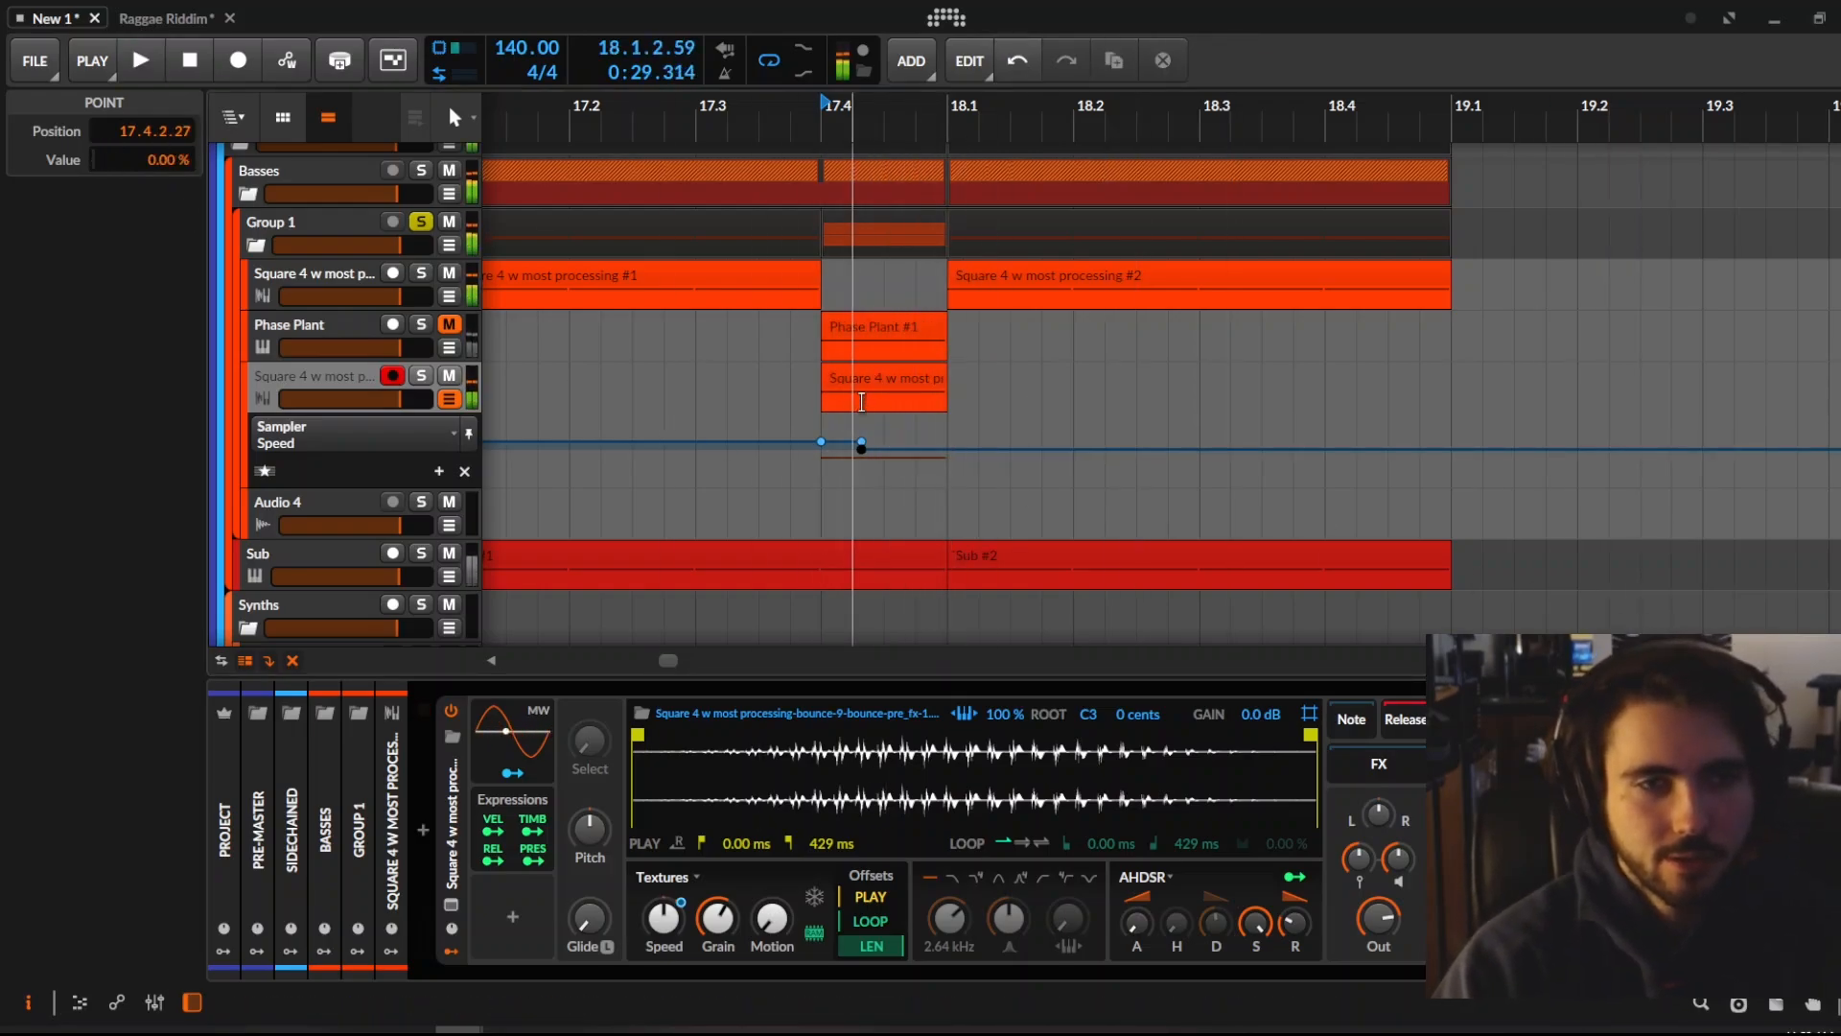
pyautogui.press('space')
pyautogui.click(872, 384)
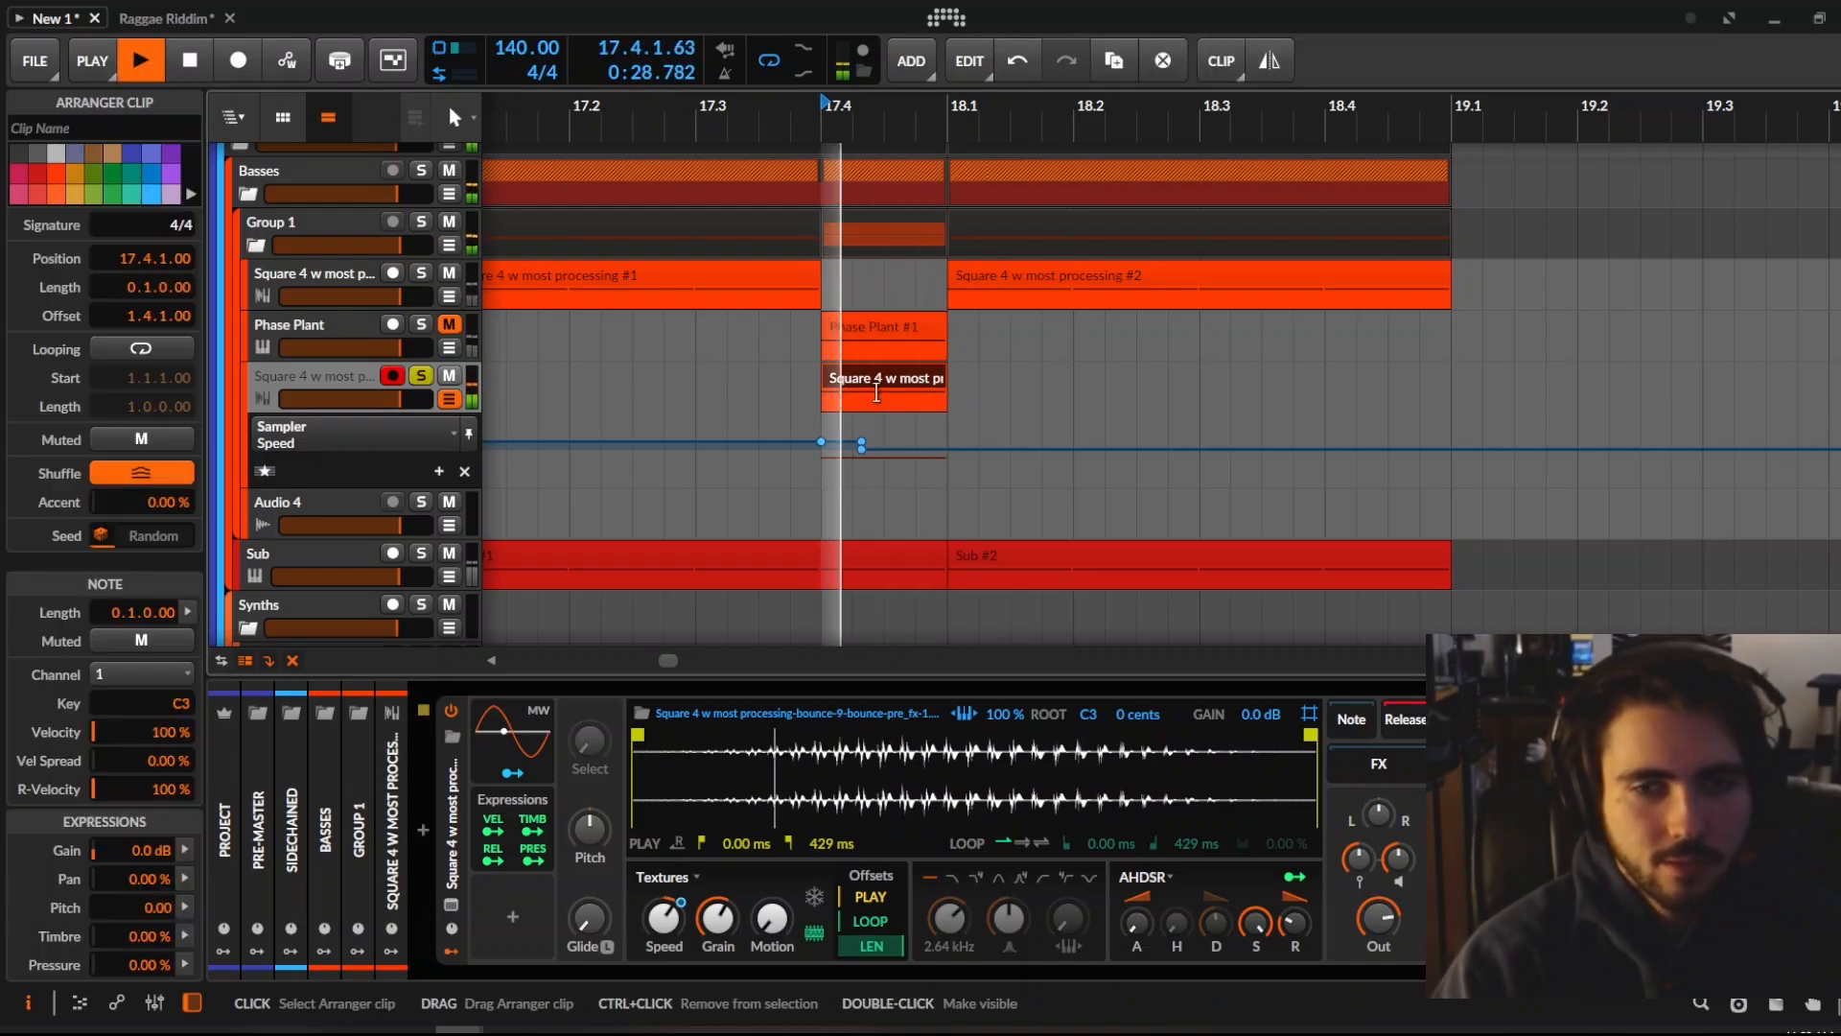
pyautogui.press('space')
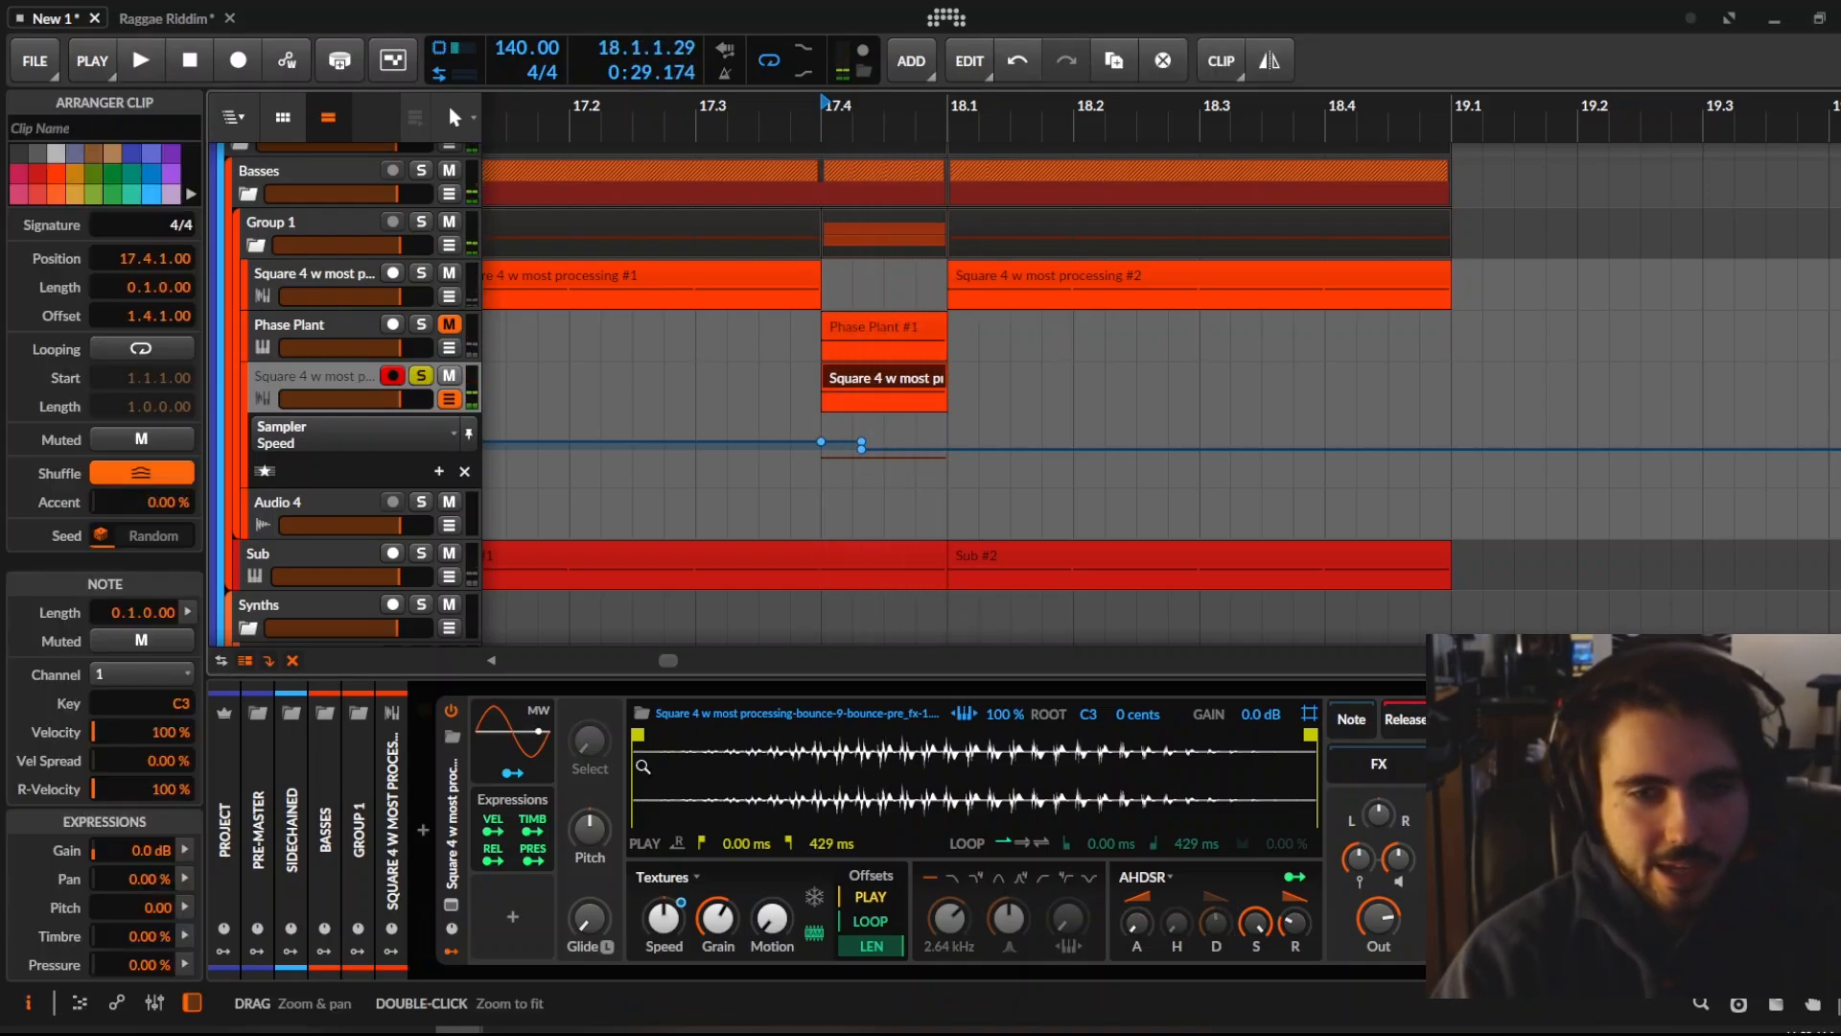
# Move the 0 % Speed automation point to 17.4.3.00 for a gradual slowdown and audition it
pyautogui.scroll(6, 878, 446)
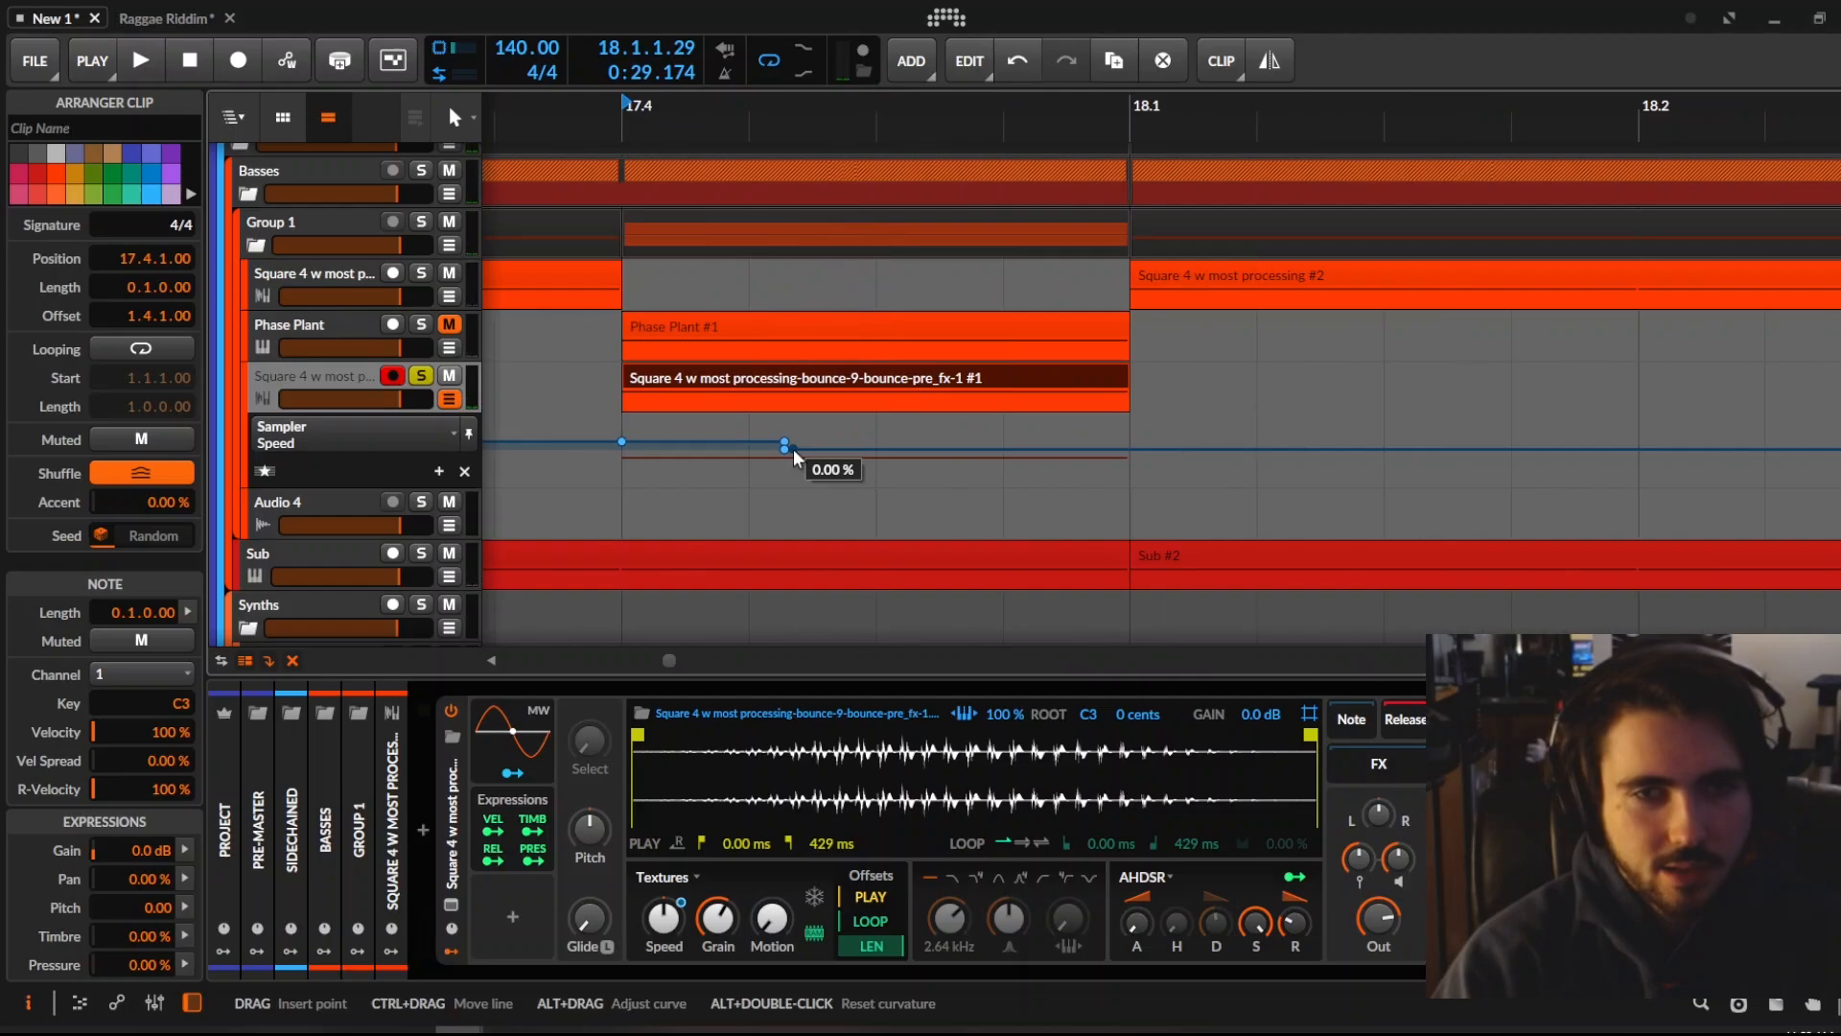
pyautogui.click(787, 445)
pyautogui.moveTo(793, 449); pyautogui.dragTo(876, 450)
pyautogui.press('space')
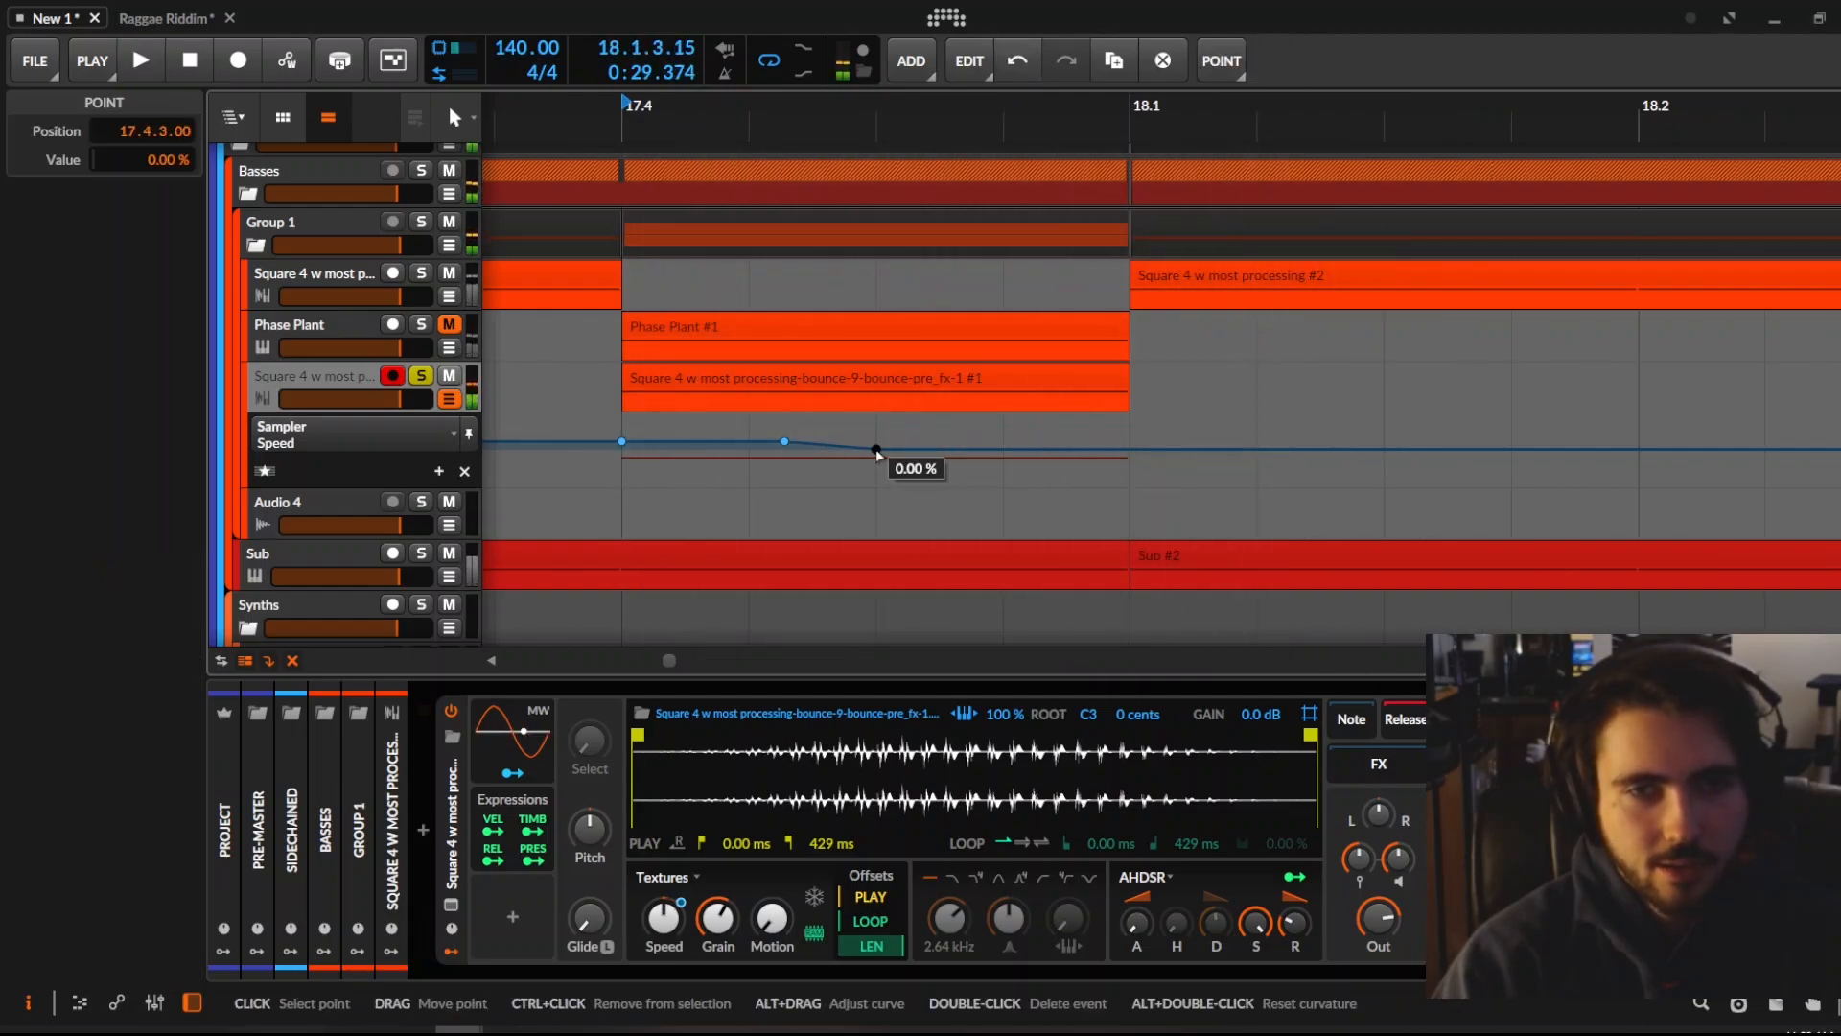
pyautogui.press('space')
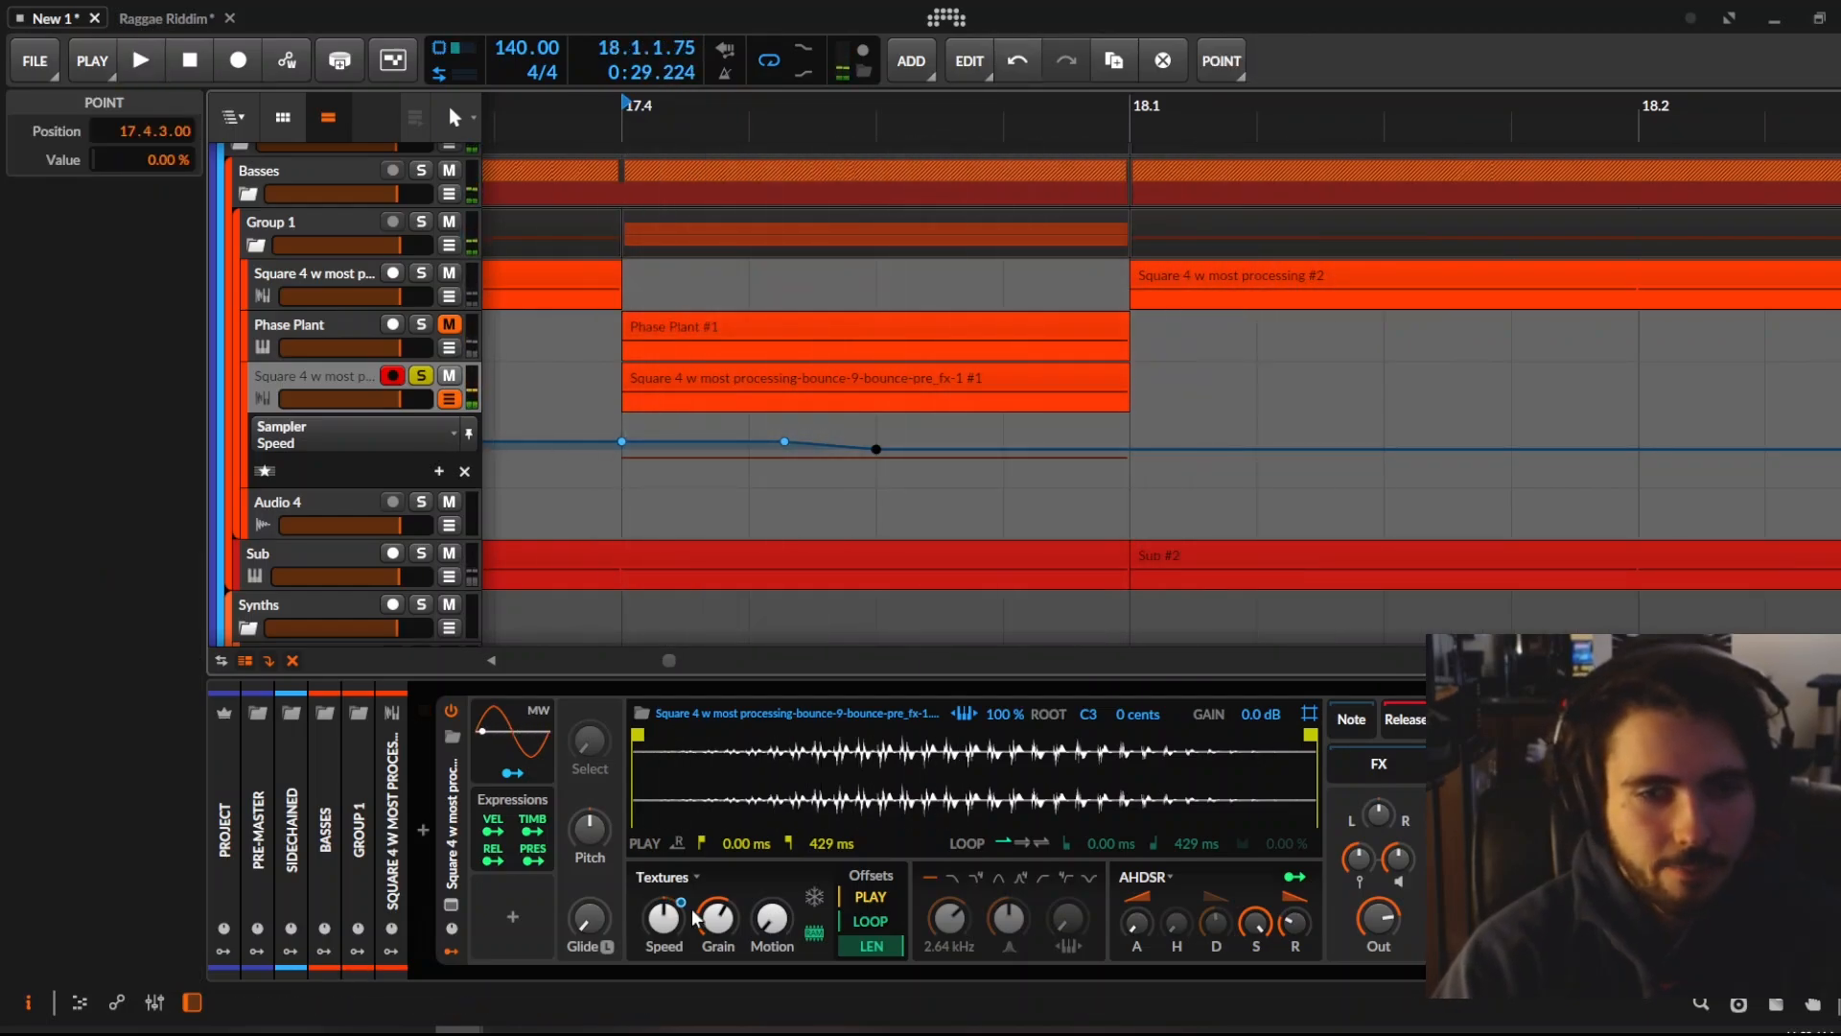
# Adjust the Sampler's Grain size during repeated playback, lowering it to about 14.6 ms
pyautogui.moveTo(721, 931)
pyautogui.mouseDown()
pyautogui.moveTo(721, 1034)
pyautogui.moveTo(721, 959)
pyautogui.mouseUp()
pyautogui.press('space')
pyautogui.press('space')
pyautogui.press('space')
pyautogui.press('space')
pyautogui.press('space')
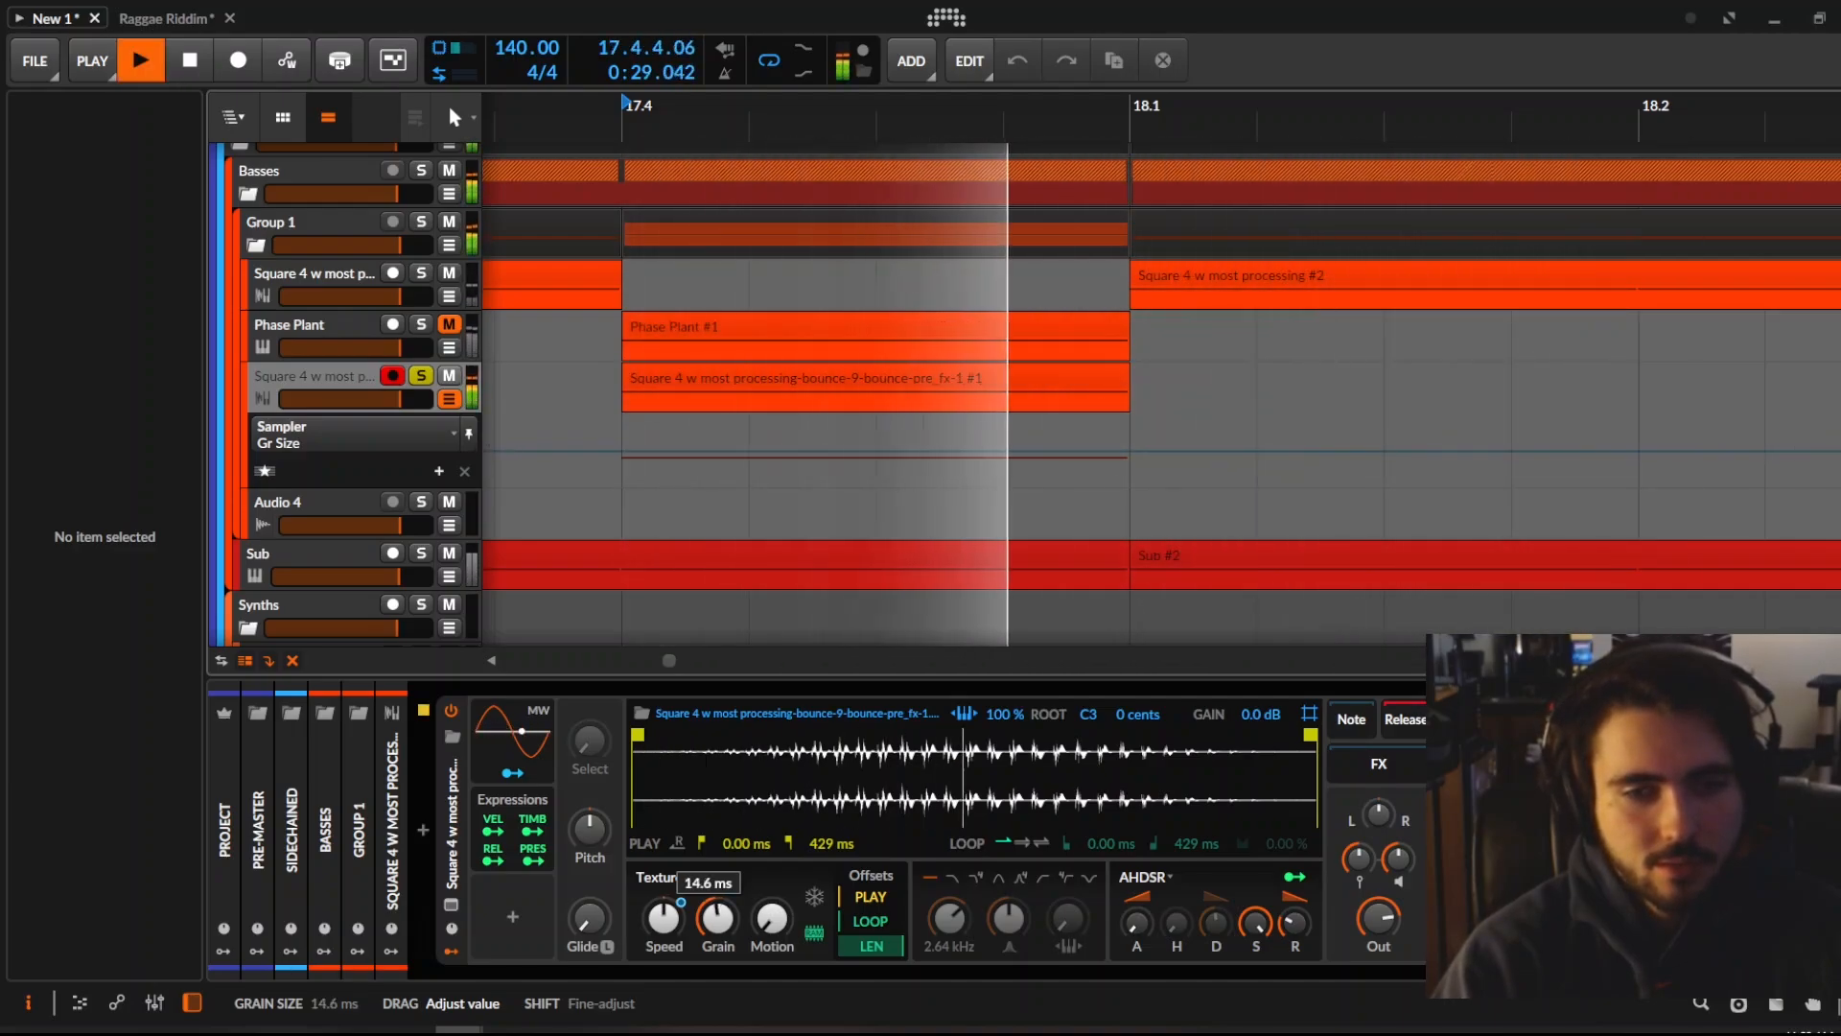
pyautogui.press('space')
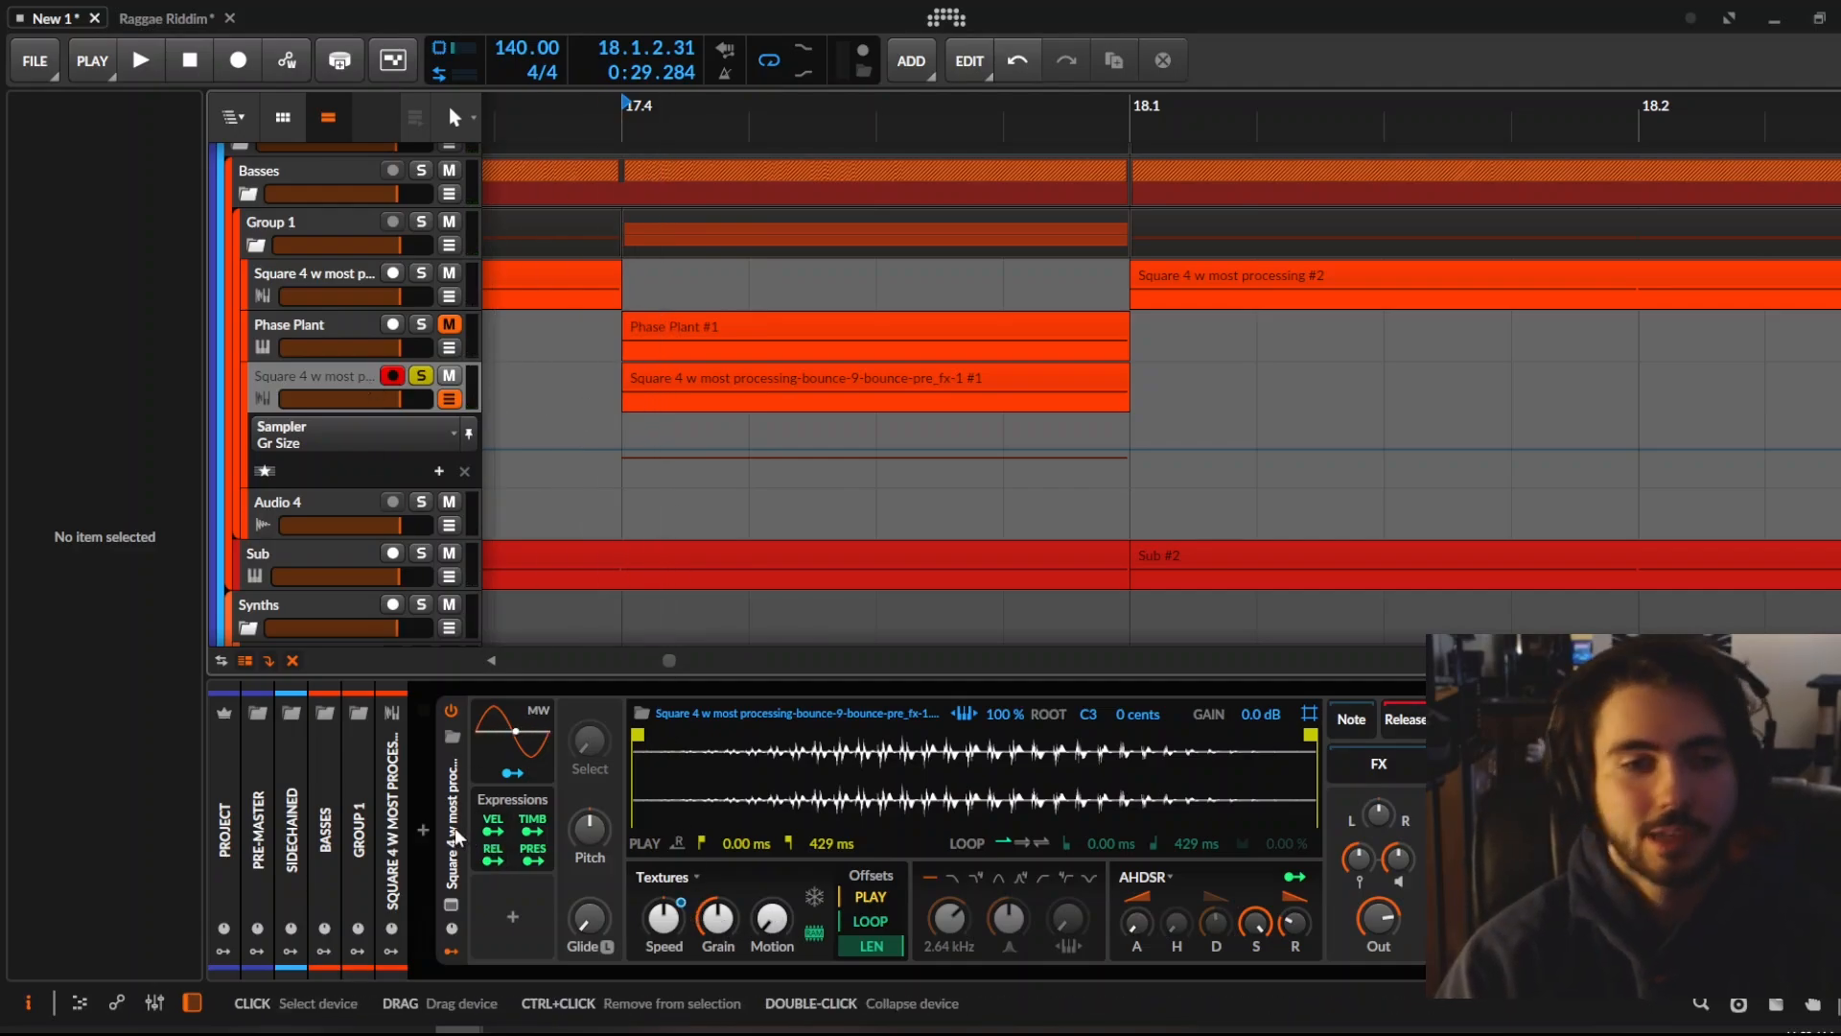
# Unsolo and mute the Sampler track, and unmute the Phase Plant track
pyautogui.click(449, 375)
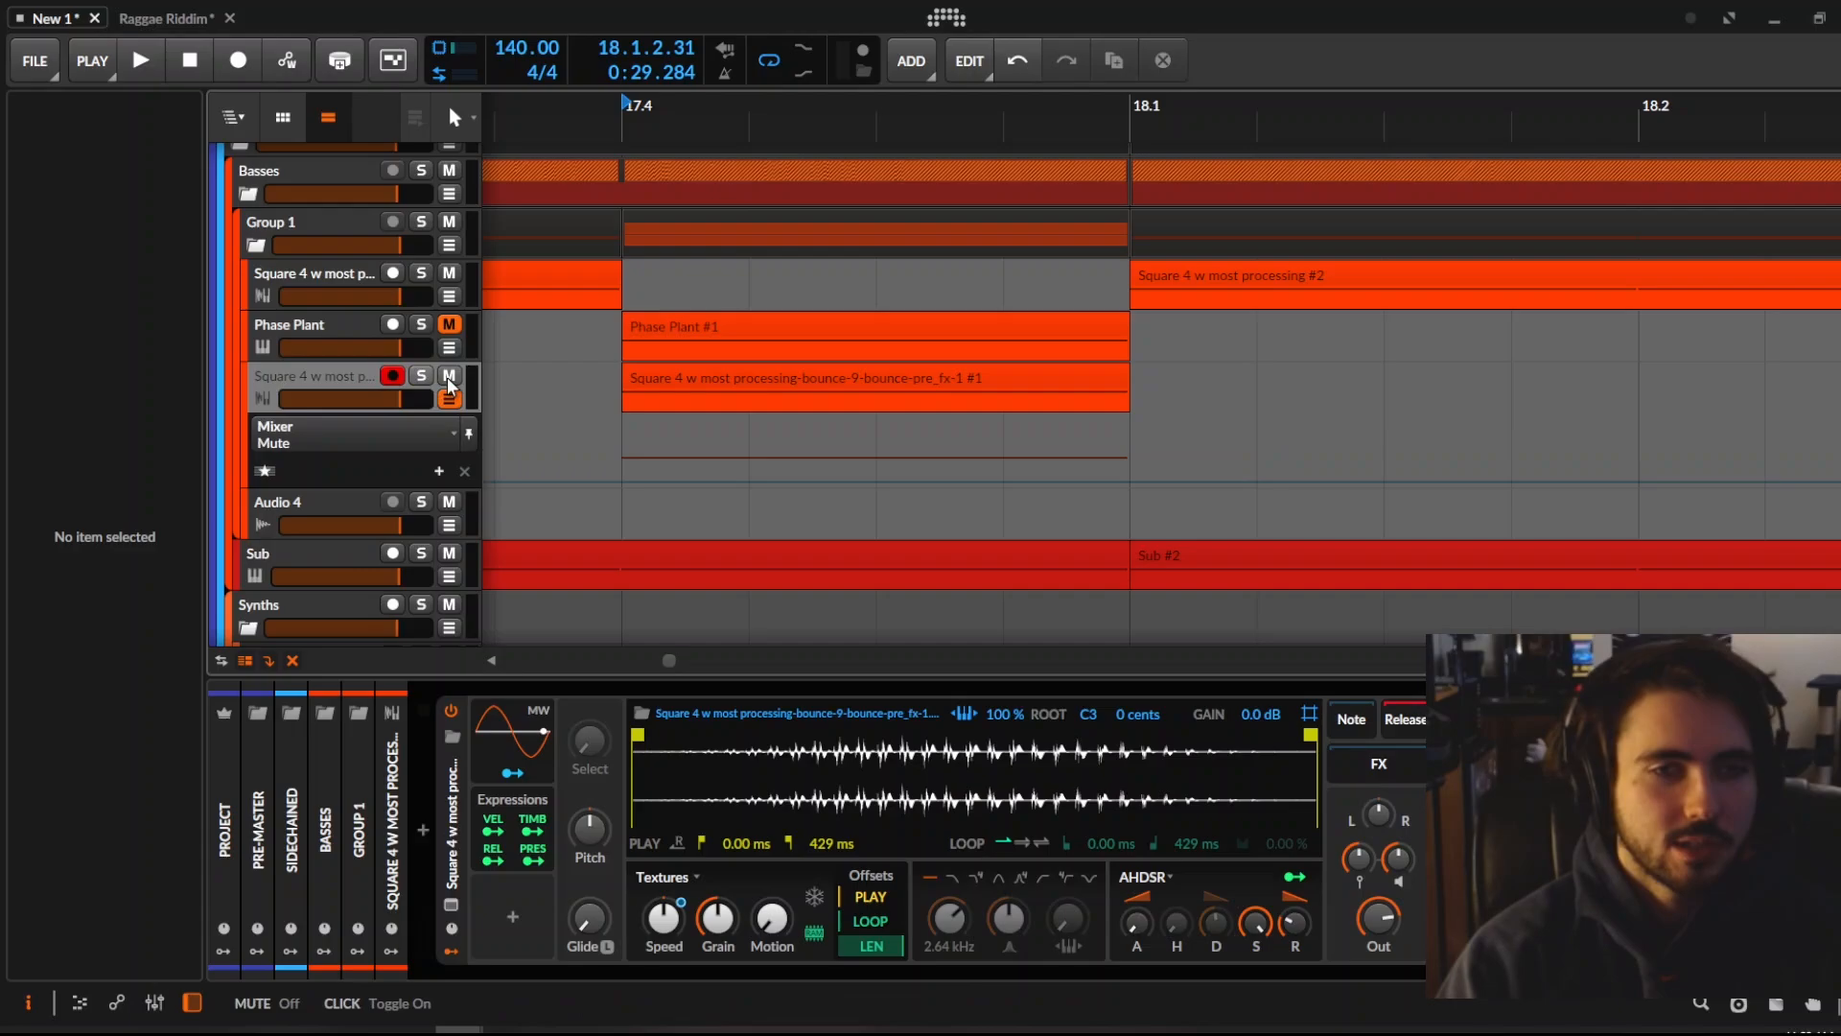
pyautogui.click(331, 319)
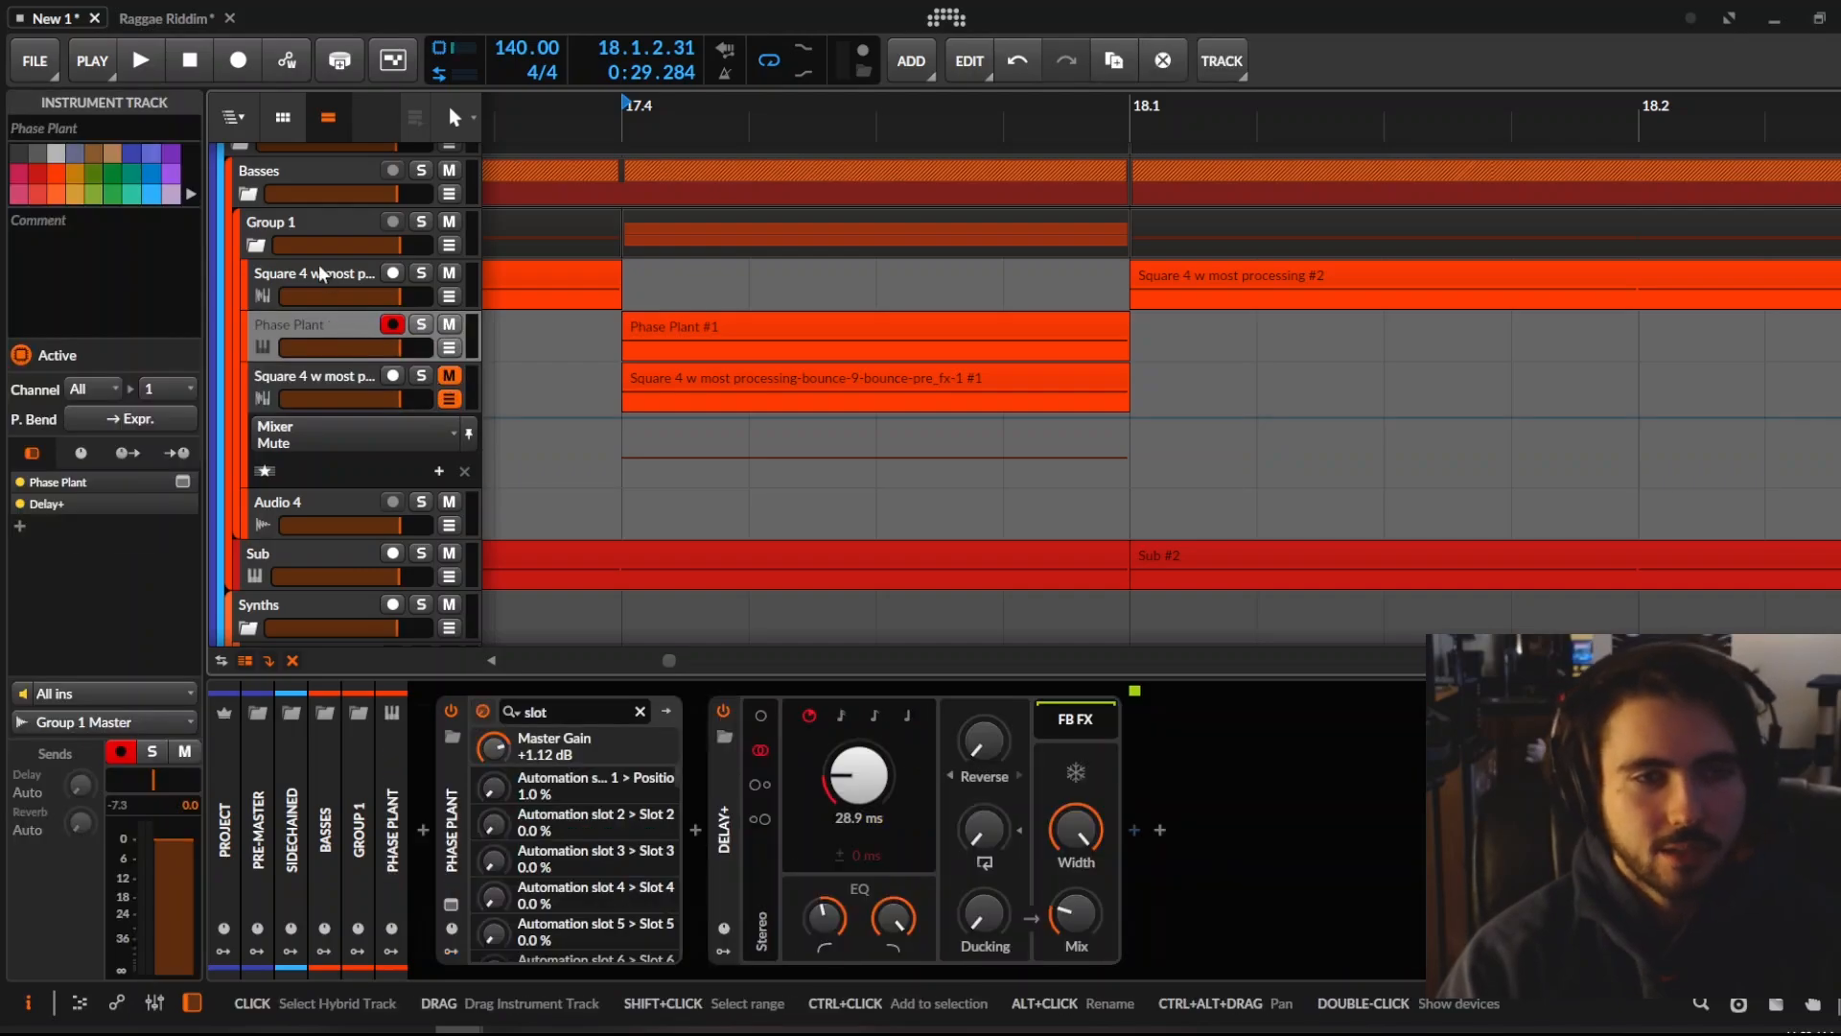
# Restore the bass clip between 17.4 and 18.1 on the Square 4 track and bounce that region in place
pyautogui.click(321, 271)
pyautogui.moveTo(625, 285); pyautogui.dragTo(1081, 291)
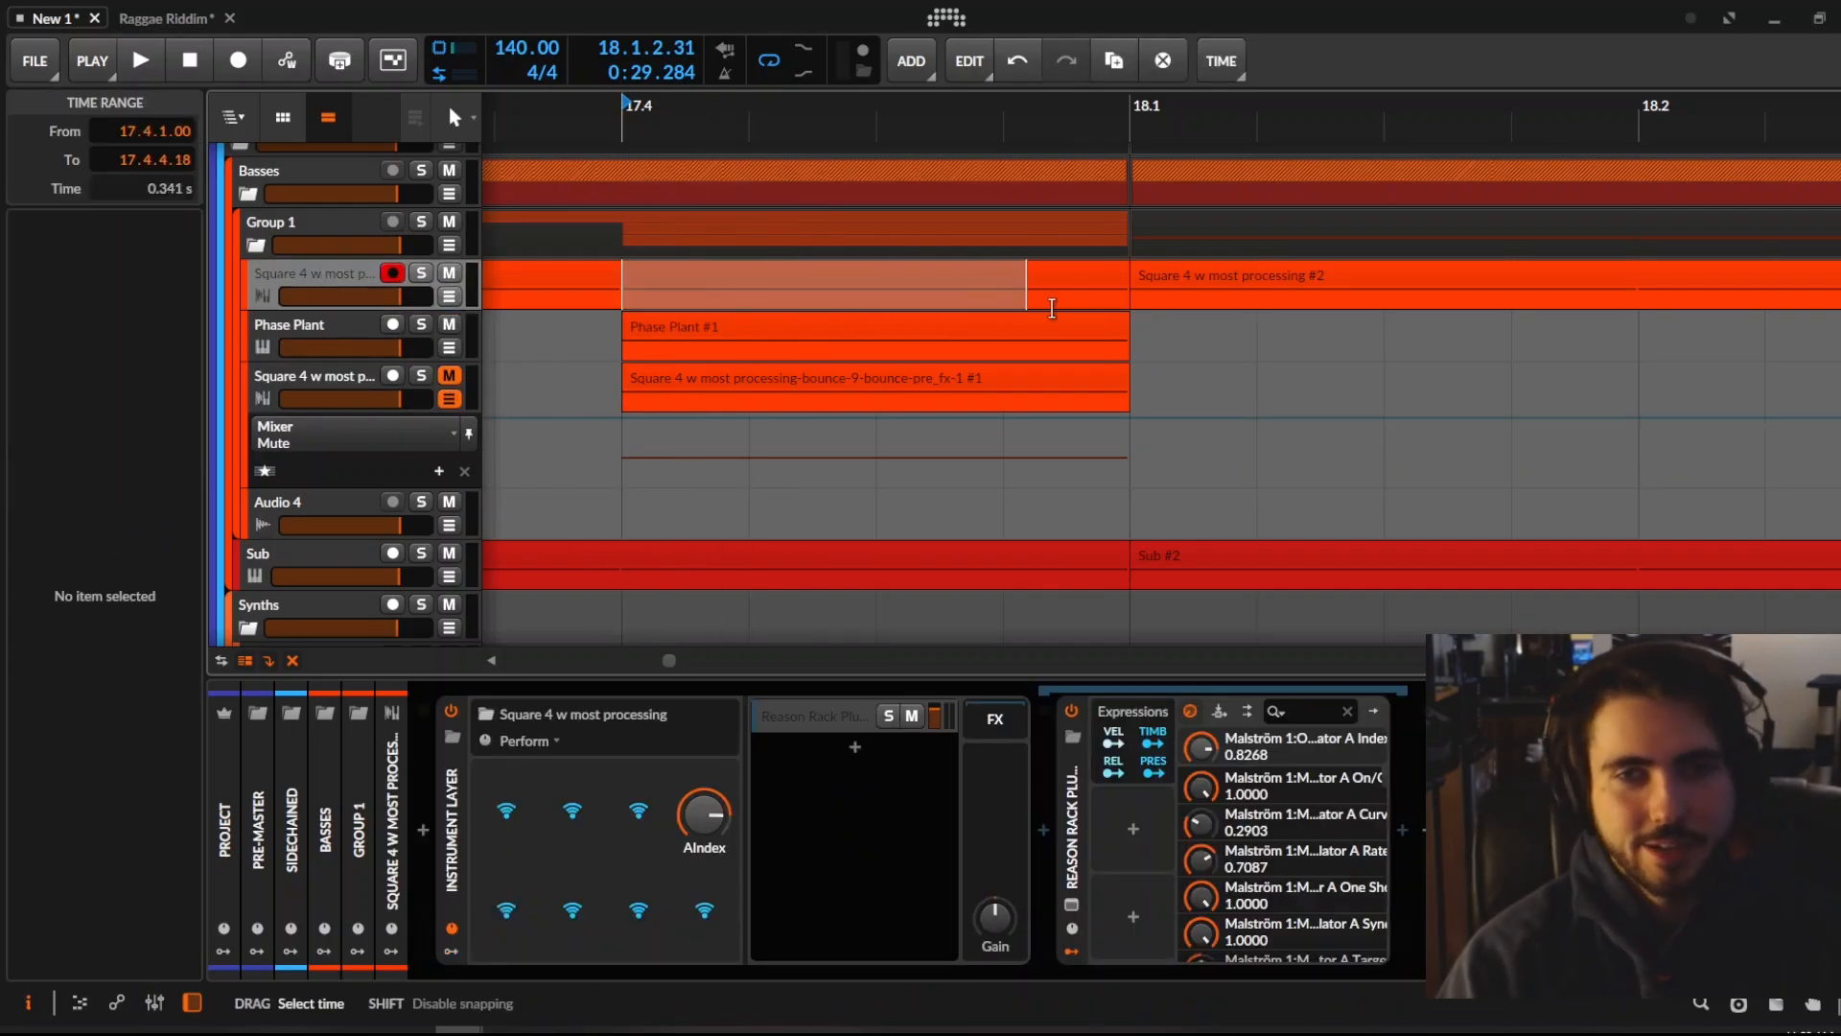
pyautogui.rightClick(1082, 294)
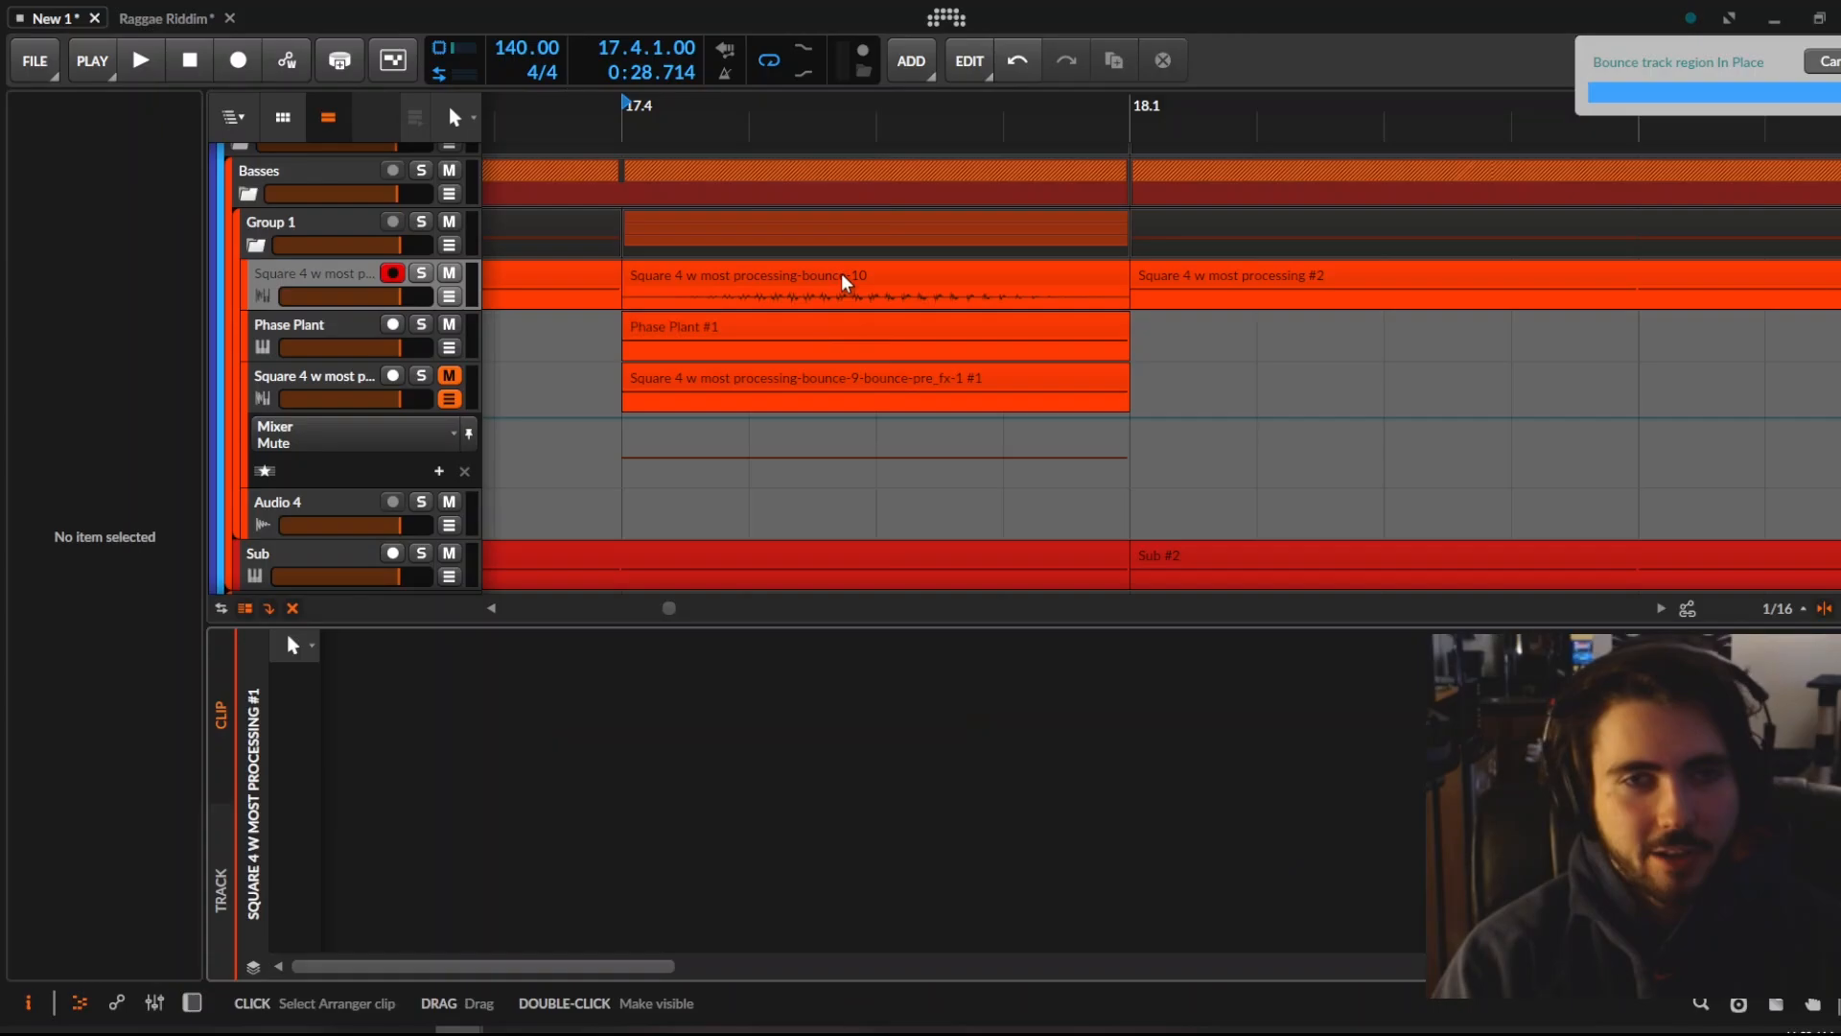
pyautogui.click(842, 277)
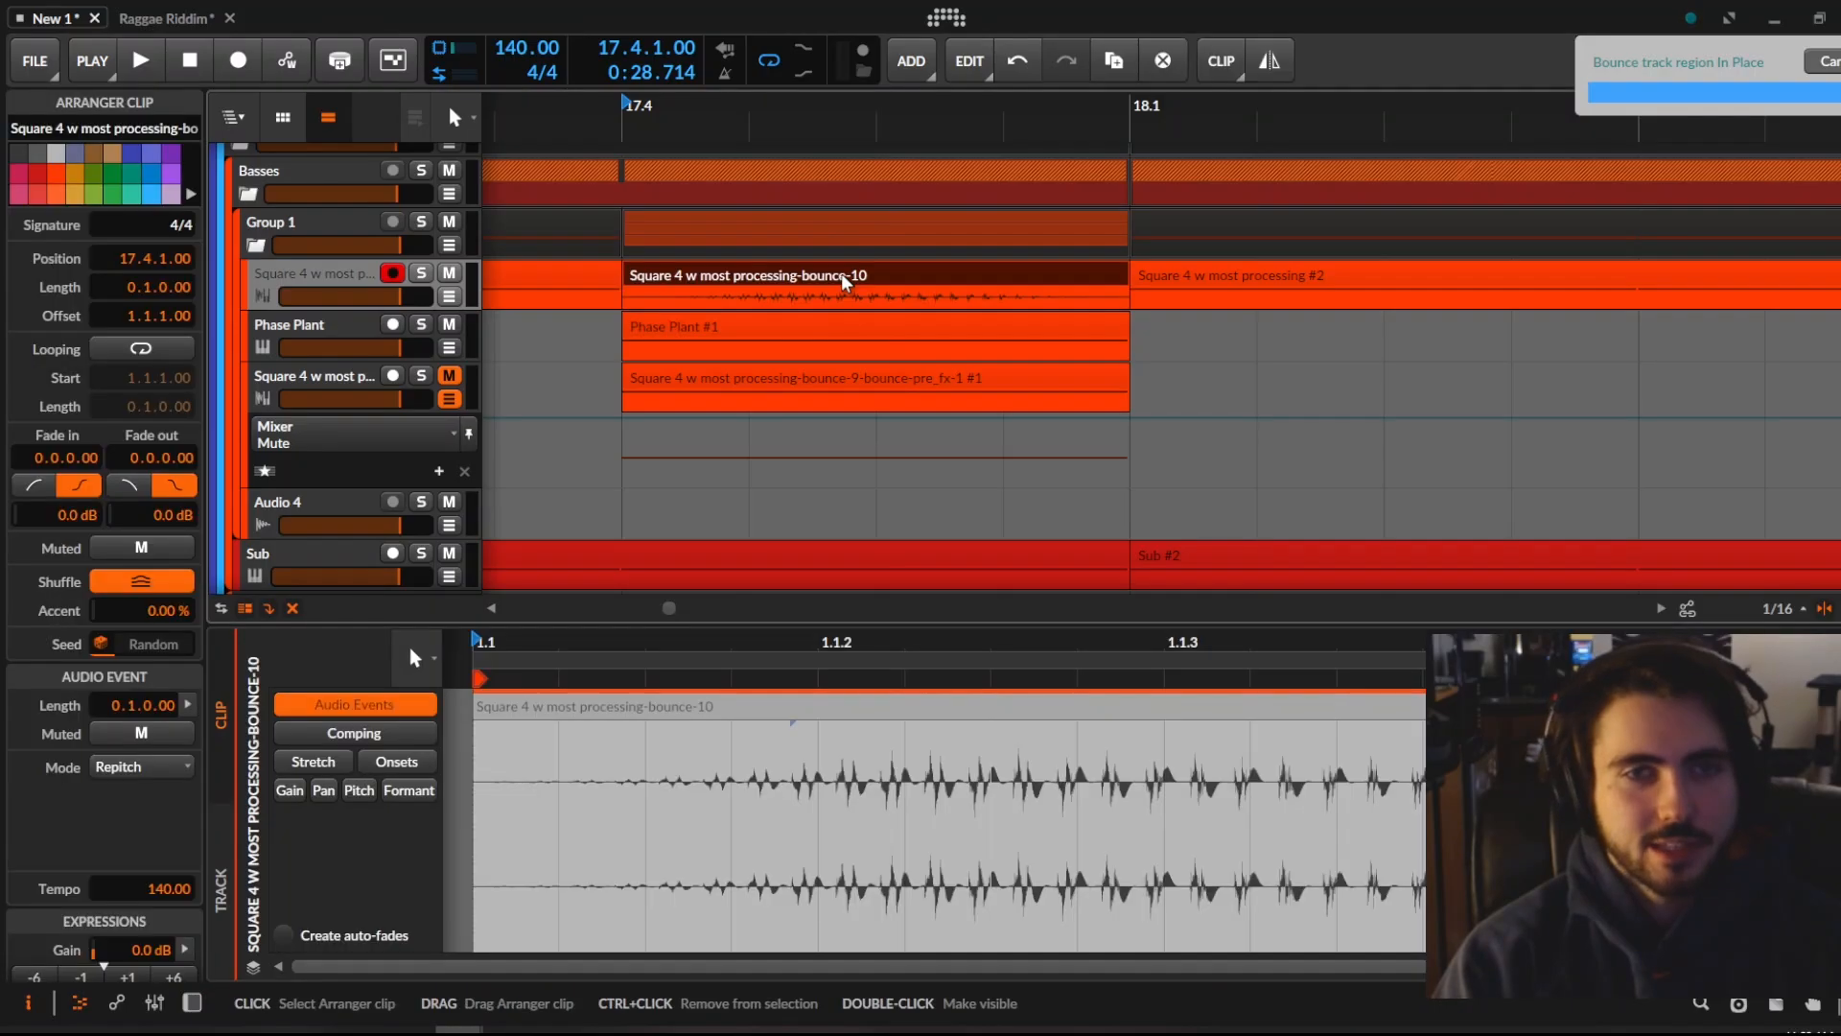
# Open the Phase Plant editor and load the bounced bass clip into its Granular generator
pyautogui.click(331, 329)
pyautogui.doubleClick(331, 329)
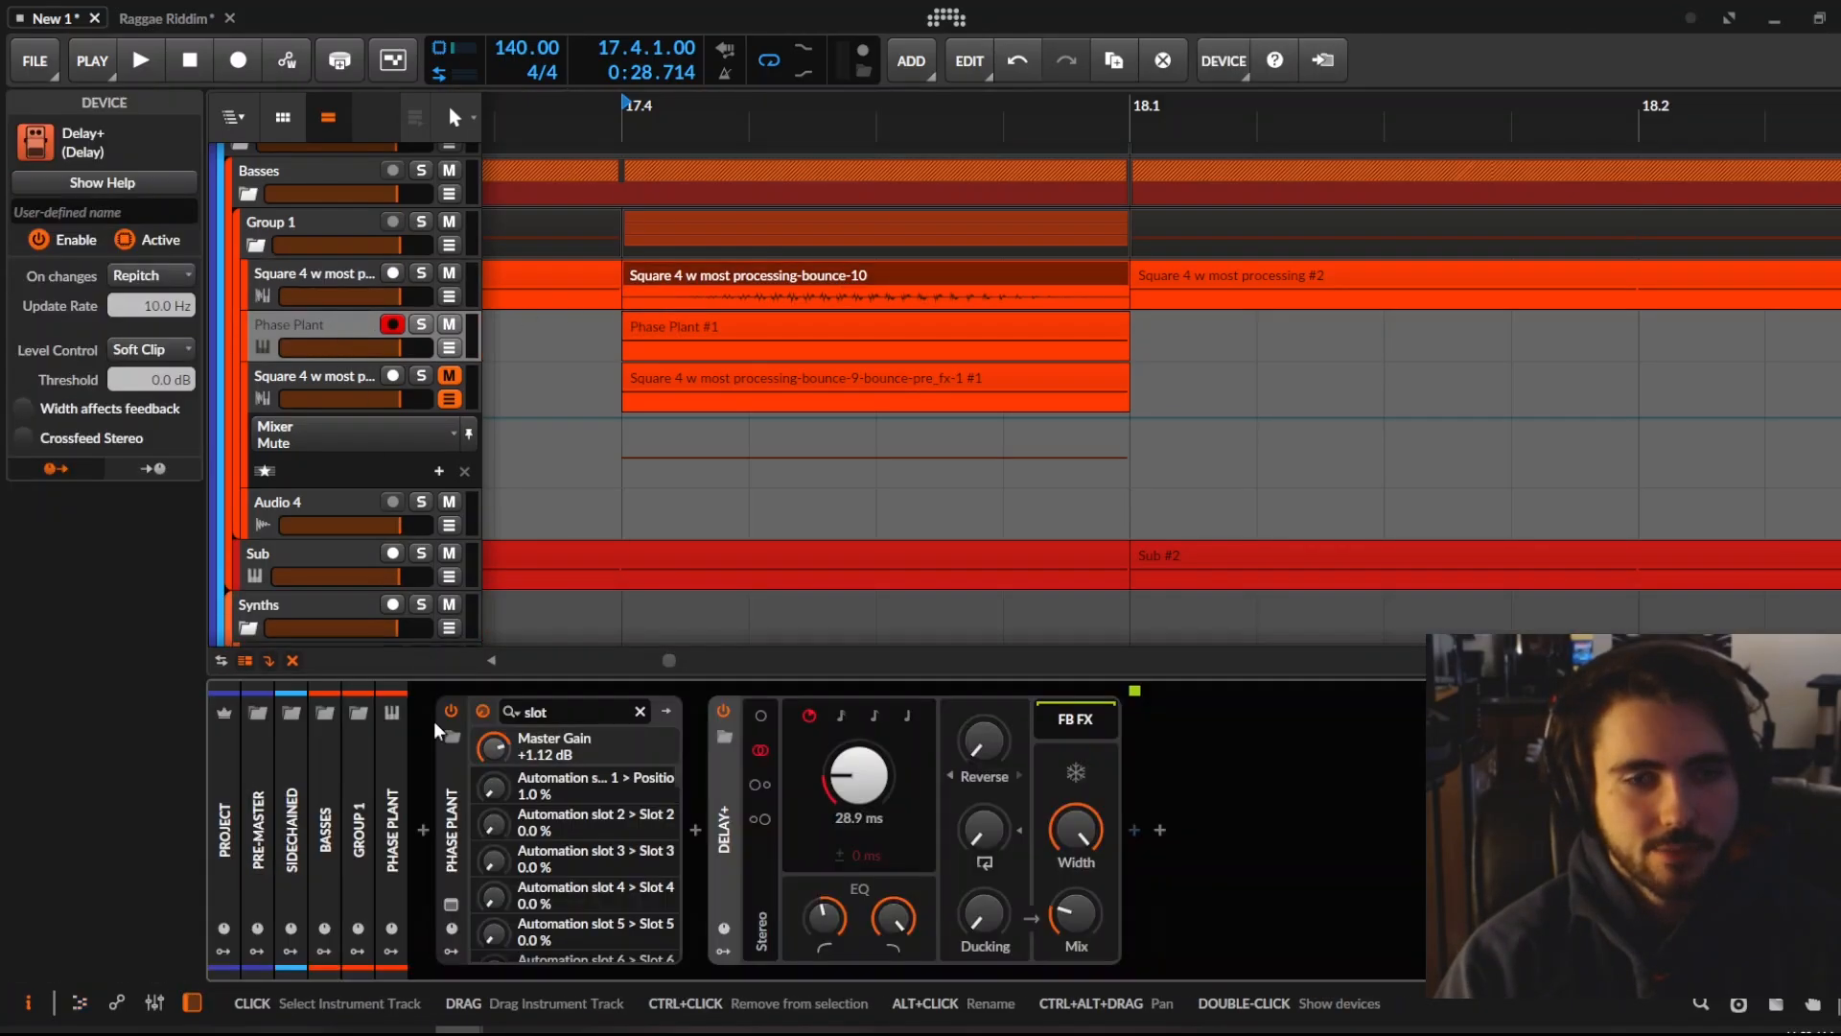
pyautogui.click(452, 911)
pyautogui.moveTo(551, 209); pyautogui.dragTo(552, 323)
pyautogui.moveTo(740, 273); pyautogui.dragTo(417, 569)
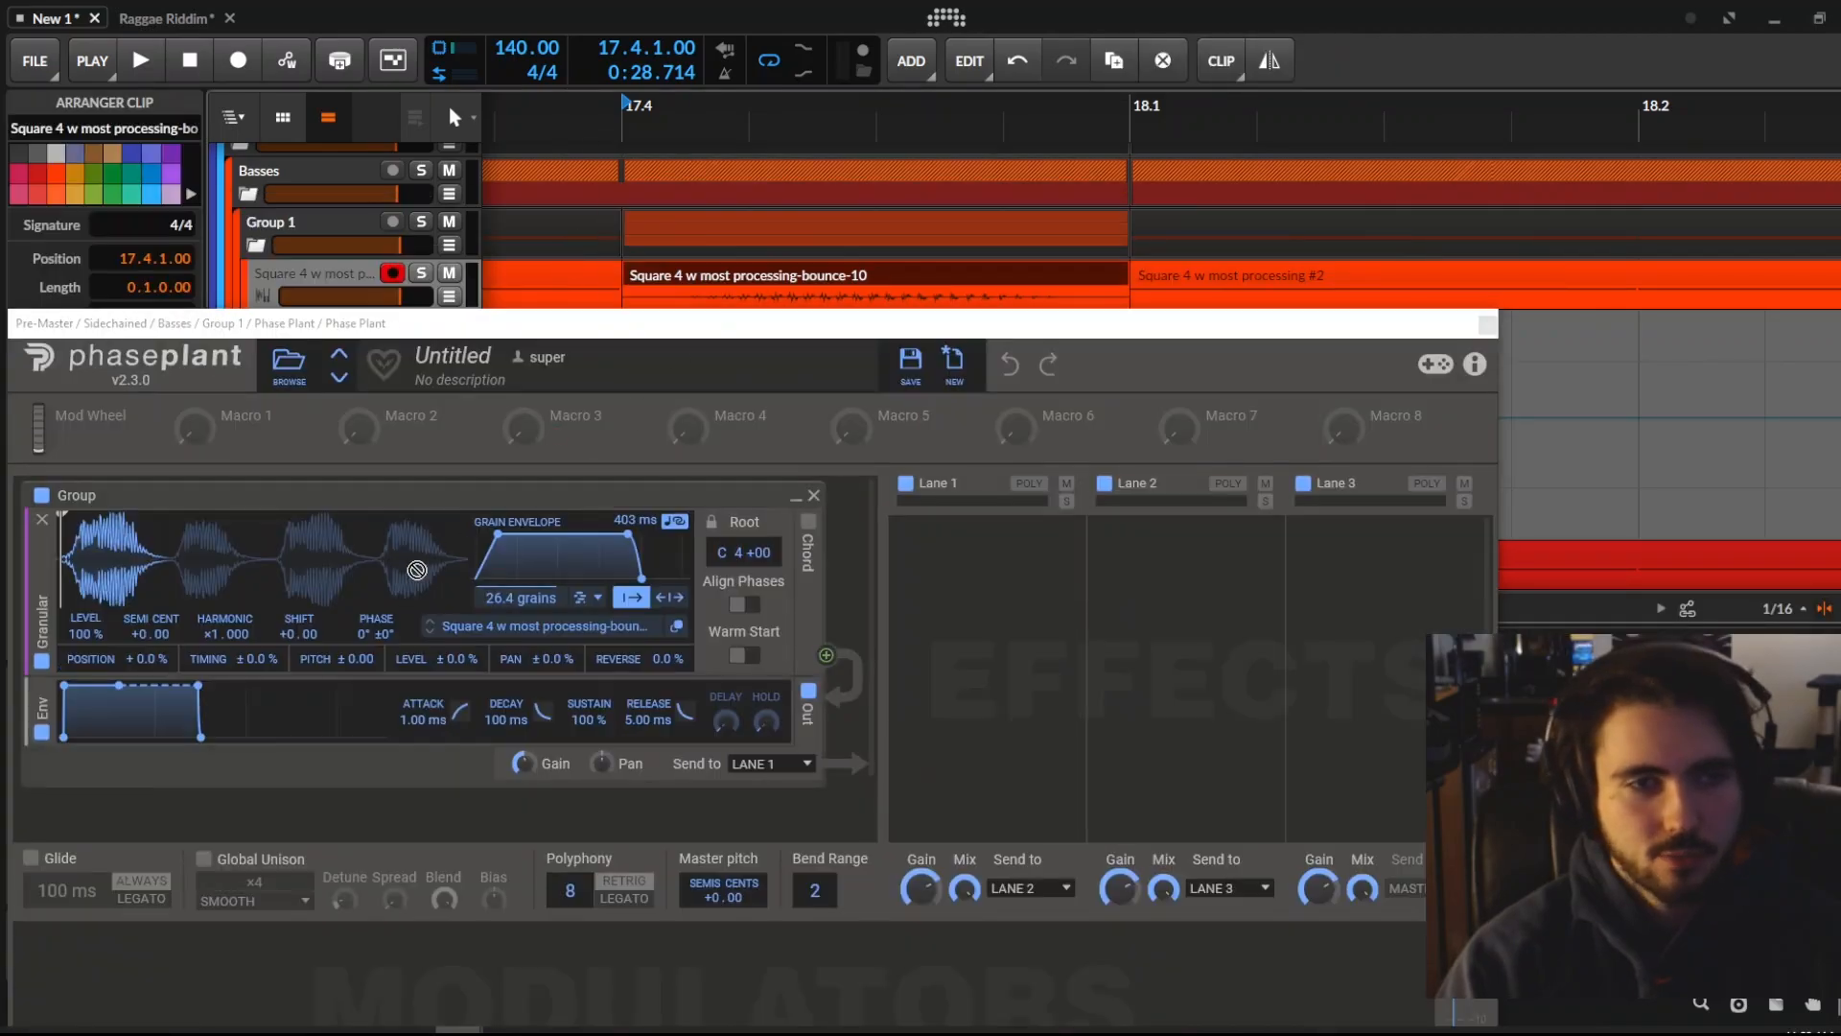
pyautogui.moveTo(286, 575); pyautogui.dragTo(285, 575)
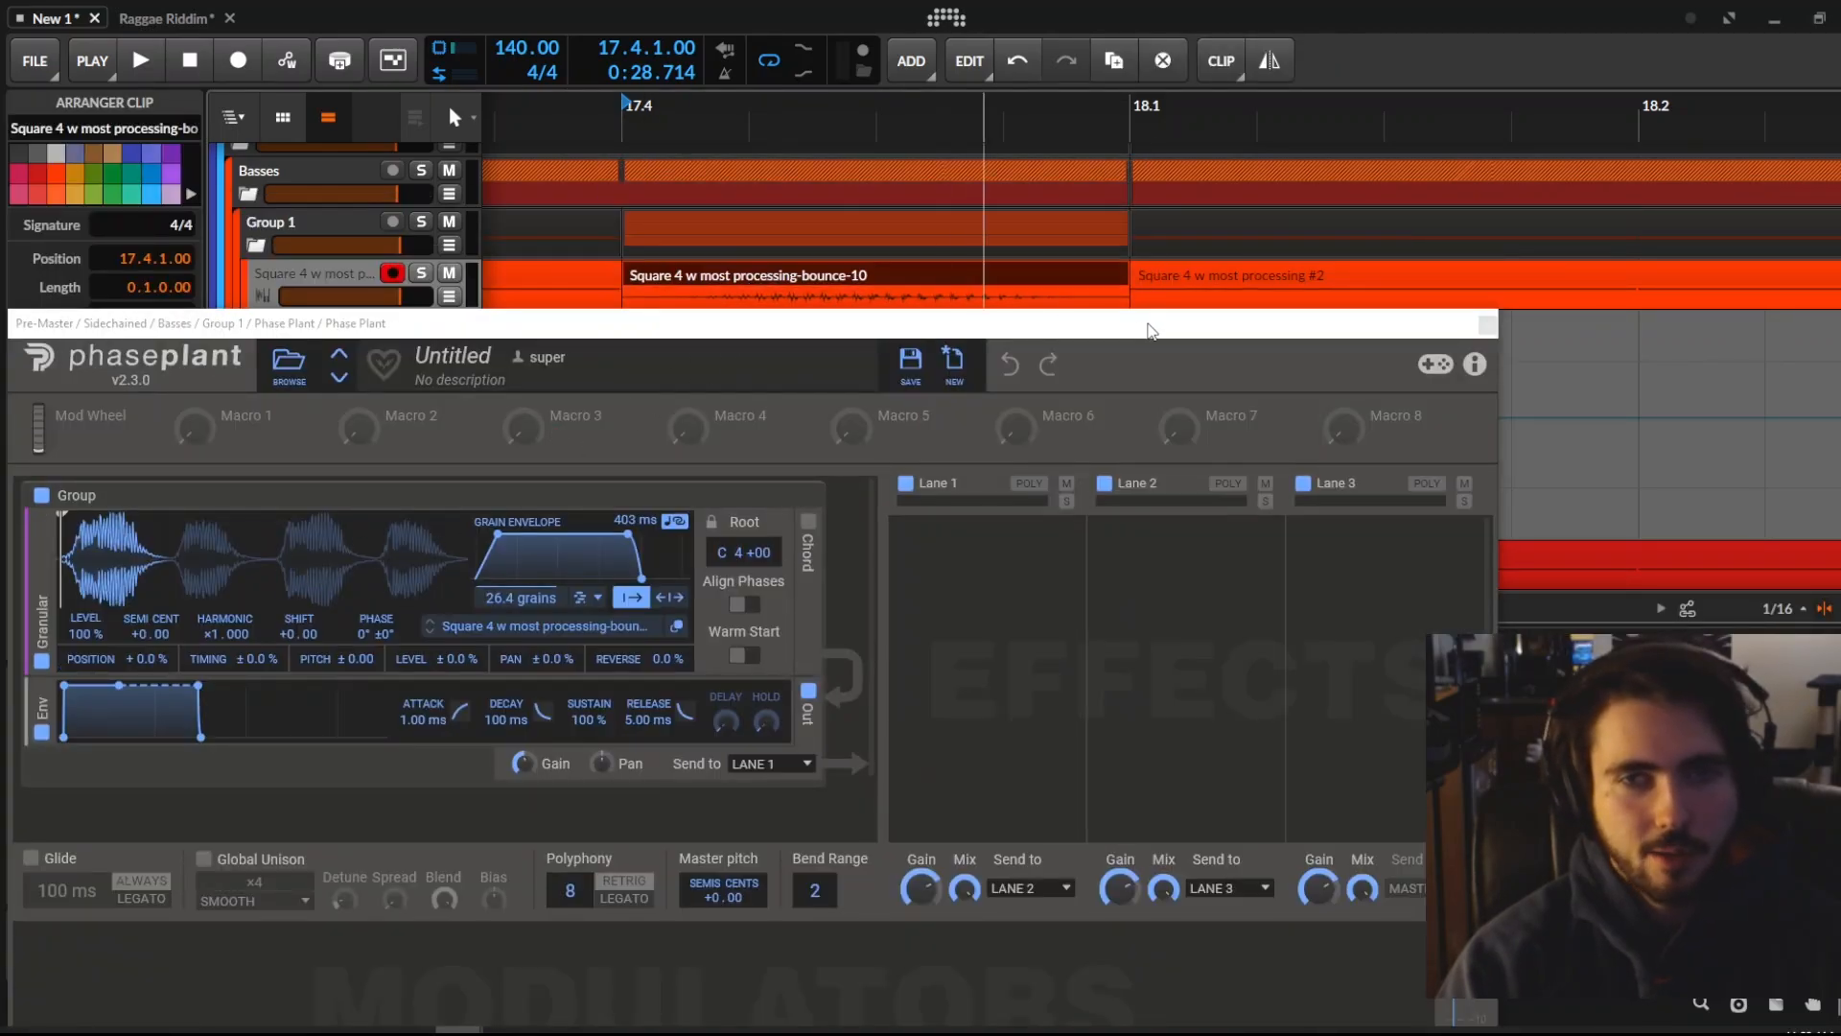
# Load the bounced bass audio event from the clip editor into Phase Plant's Granular generator, resizing and repositioning the plugin window around the arranger
pyautogui.moveTo(1141, 331); pyautogui.dragTo(79, 228)
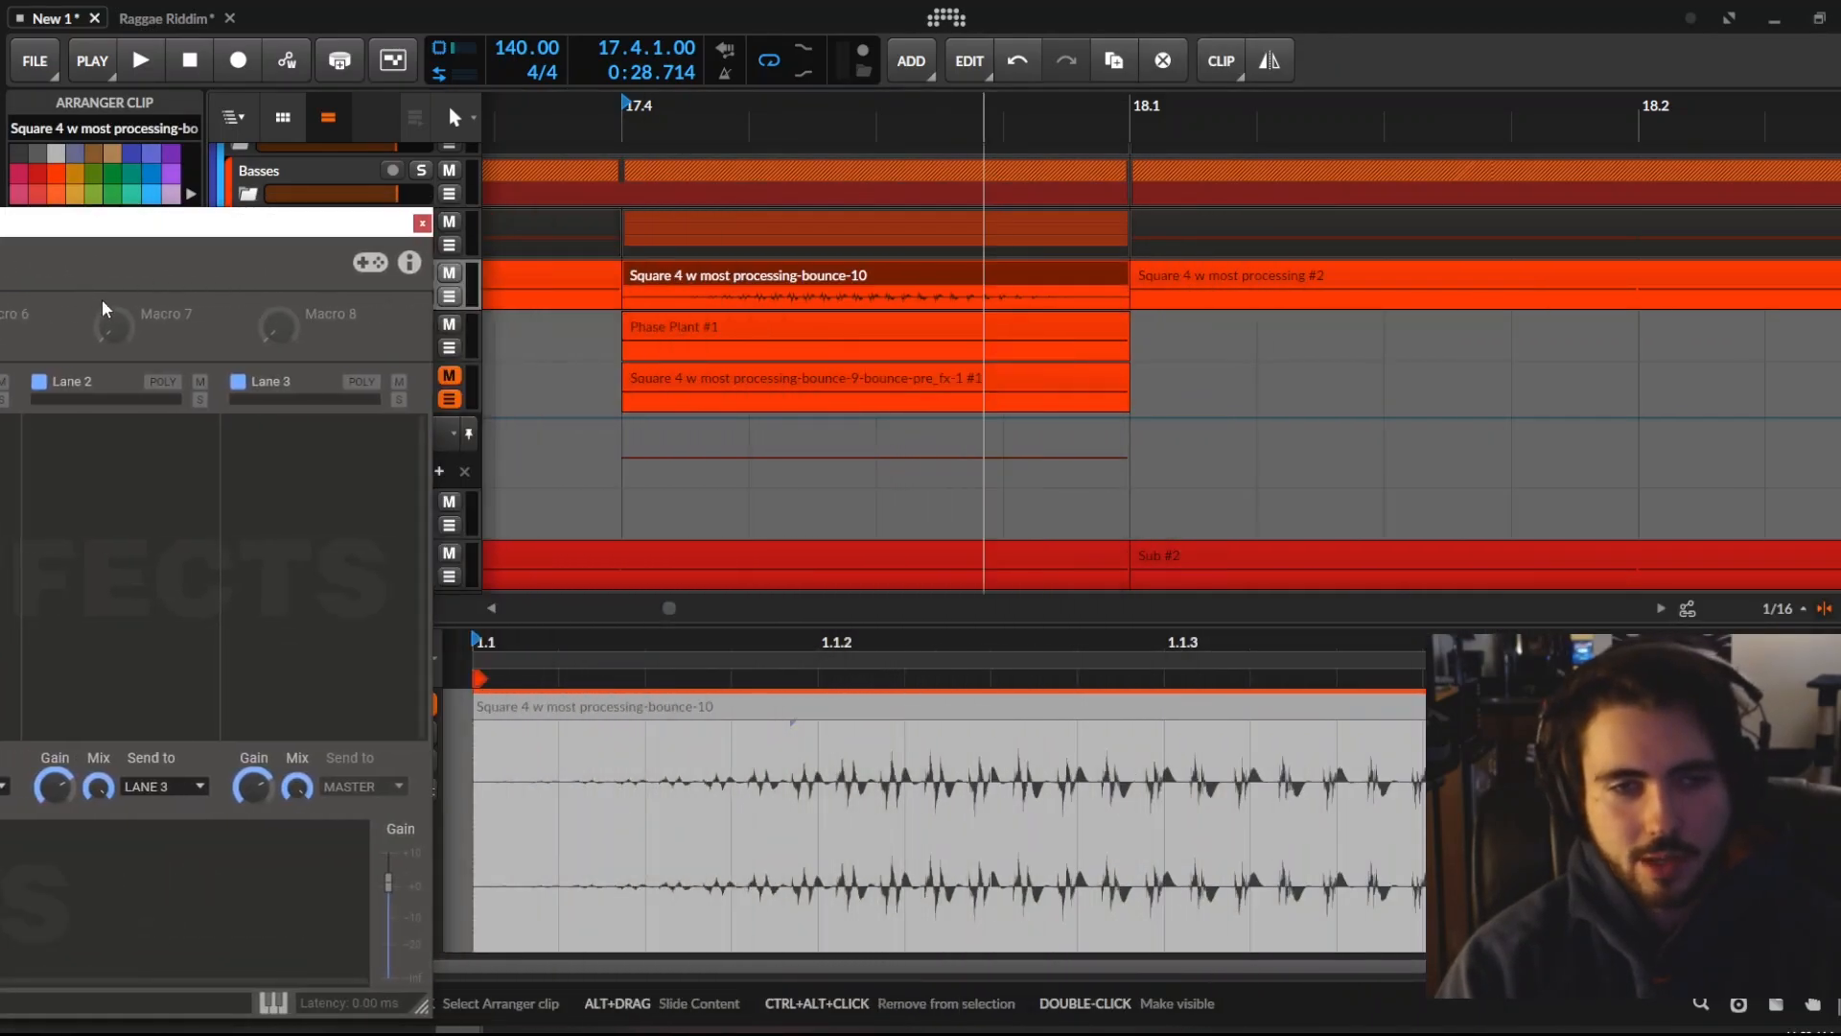
pyautogui.click(643, 709)
pyautogui.moveTo(338, 232); pyautogui.dragTo(959, 55)
pyautogui.moveTo(1055, 852); pyautogui.dragTo(932, 568)
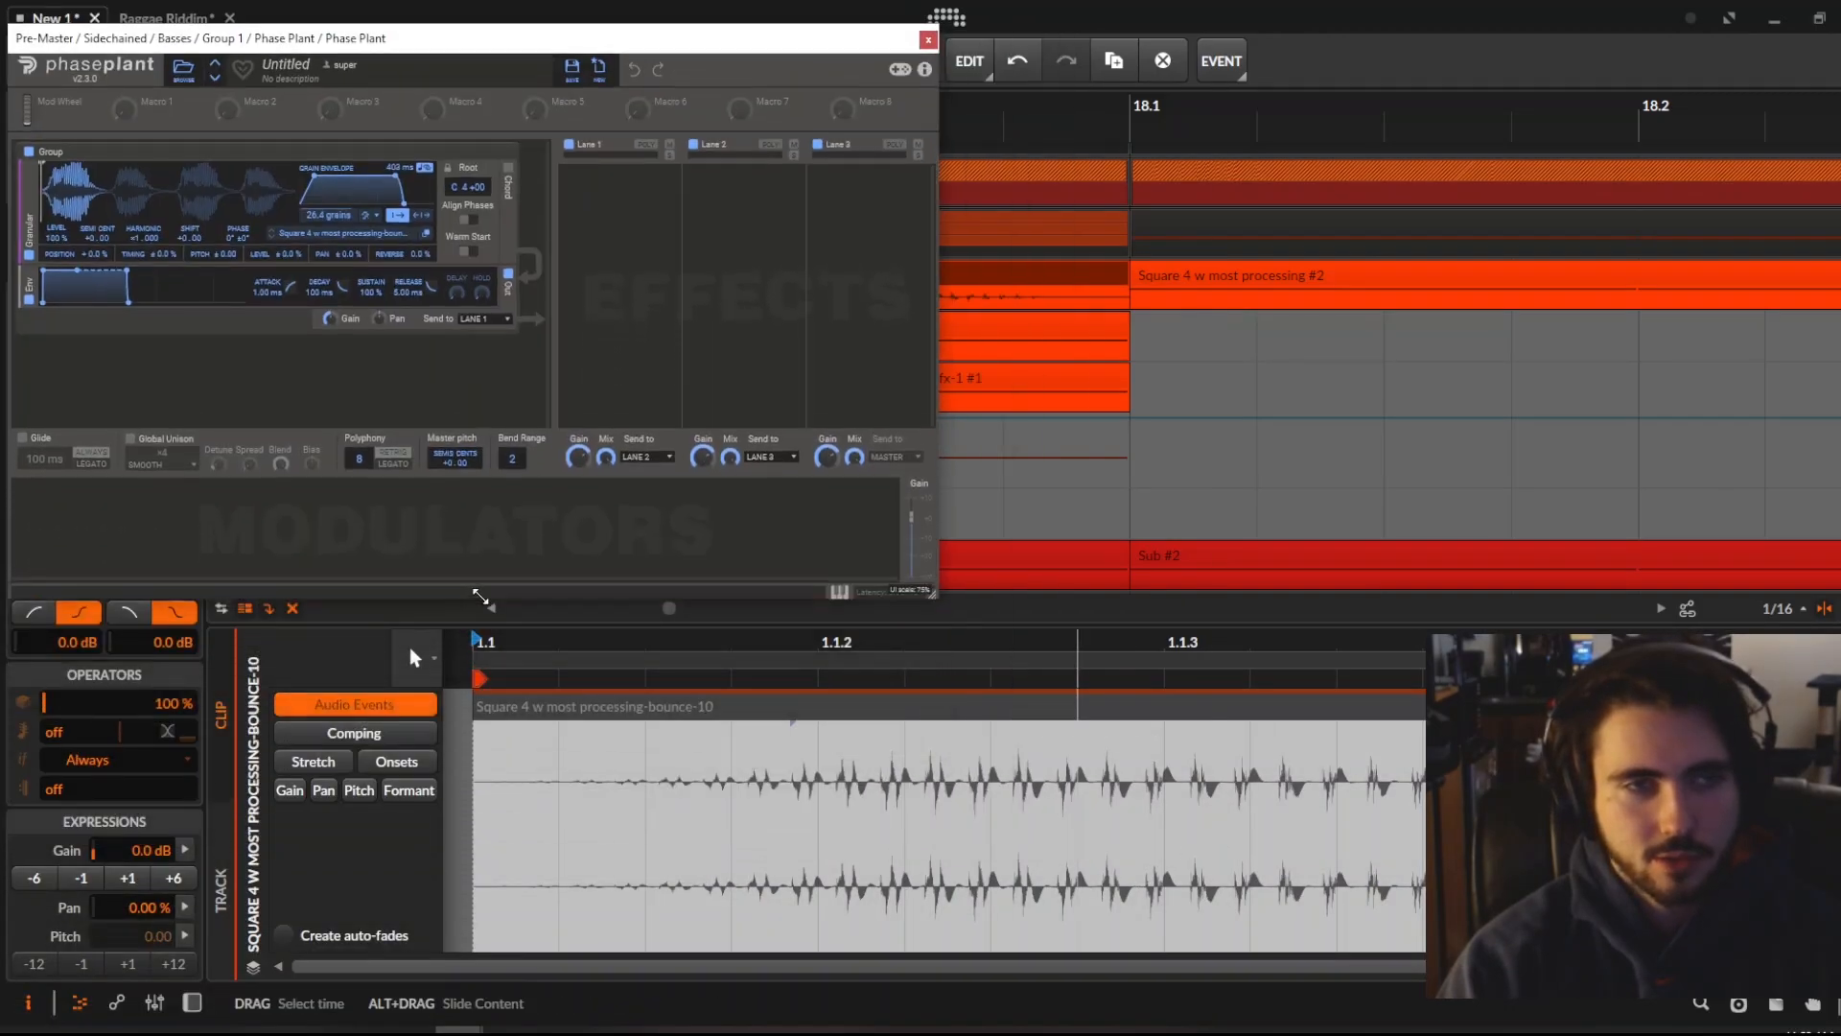
pyautogui.moveTo(859, 710); pyautogui.dragTo(220, 191)
pyautogui.moveTo(932, 568); pyautogui.dragTo(1407, 788)
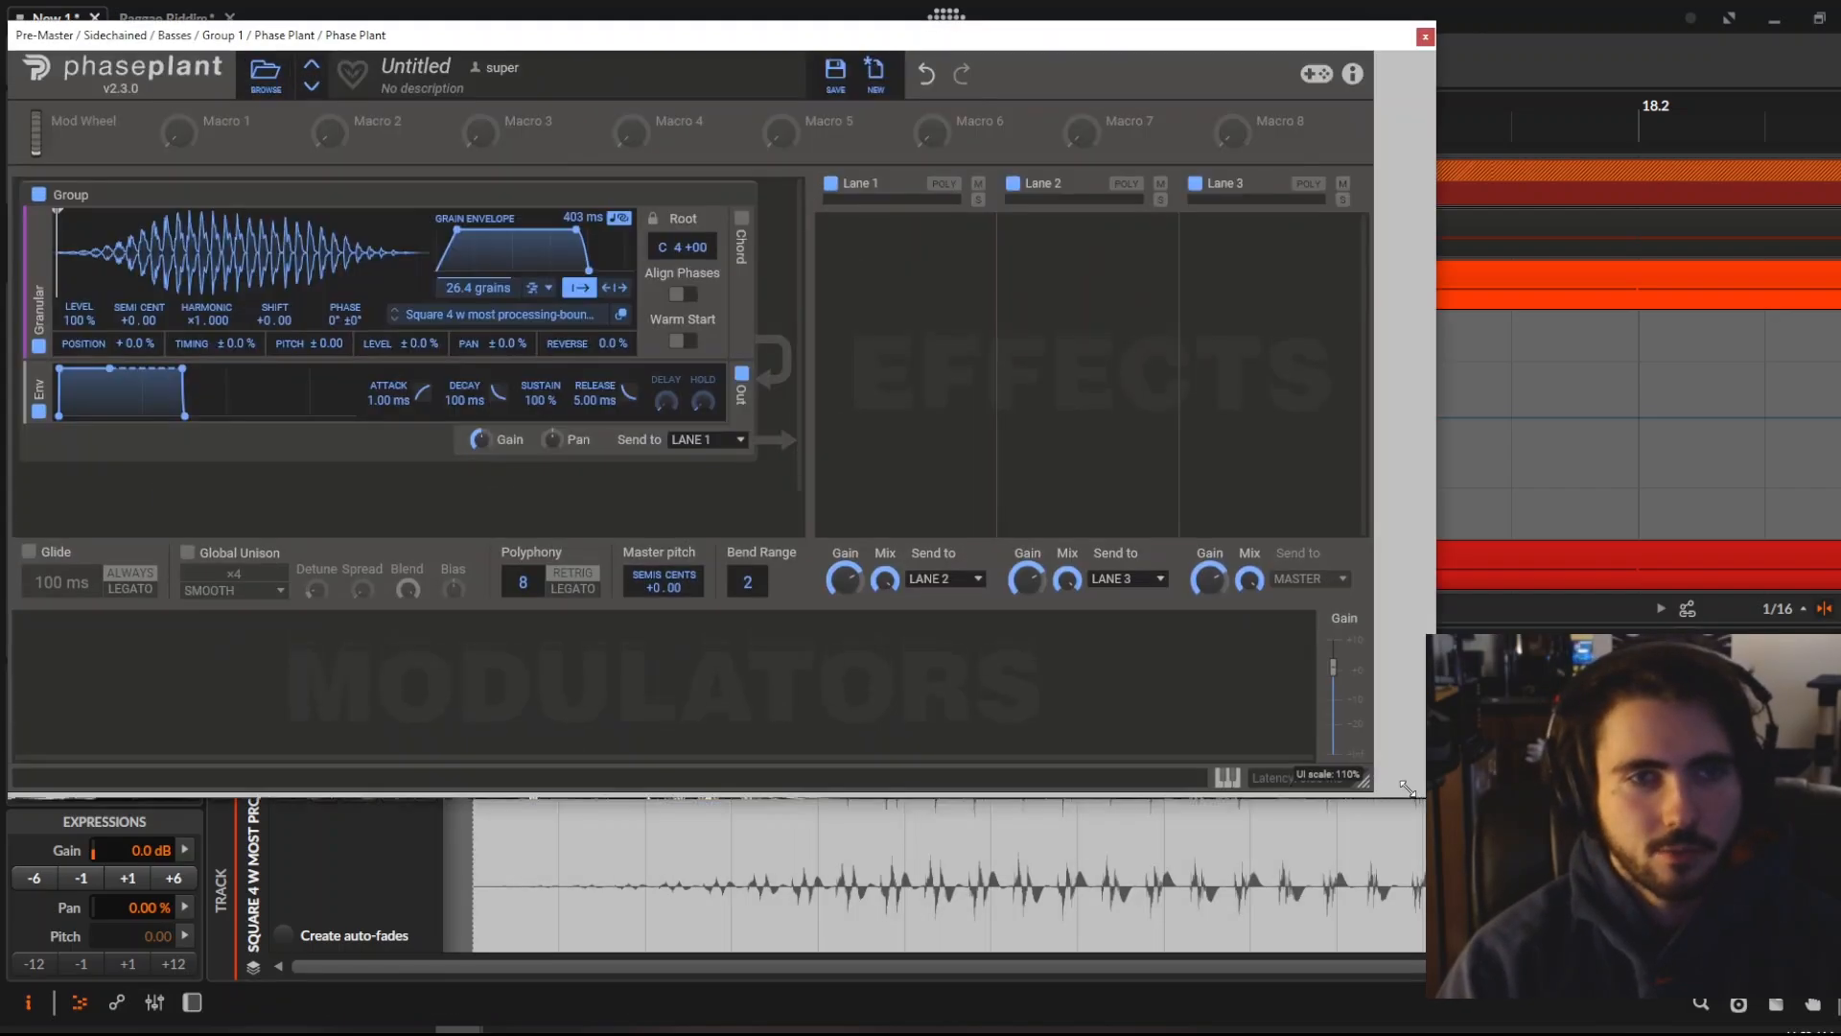
pyautogui.moveTo(1311, 38); pyautogui.dragTo(1309, 630)
# Delete the bounced clip between 17.4 and 18.1 on the Square 4 track and play the Phase Plant clip soloed
pyautogui.press('Delete')
pyautogui.click(775, 328)
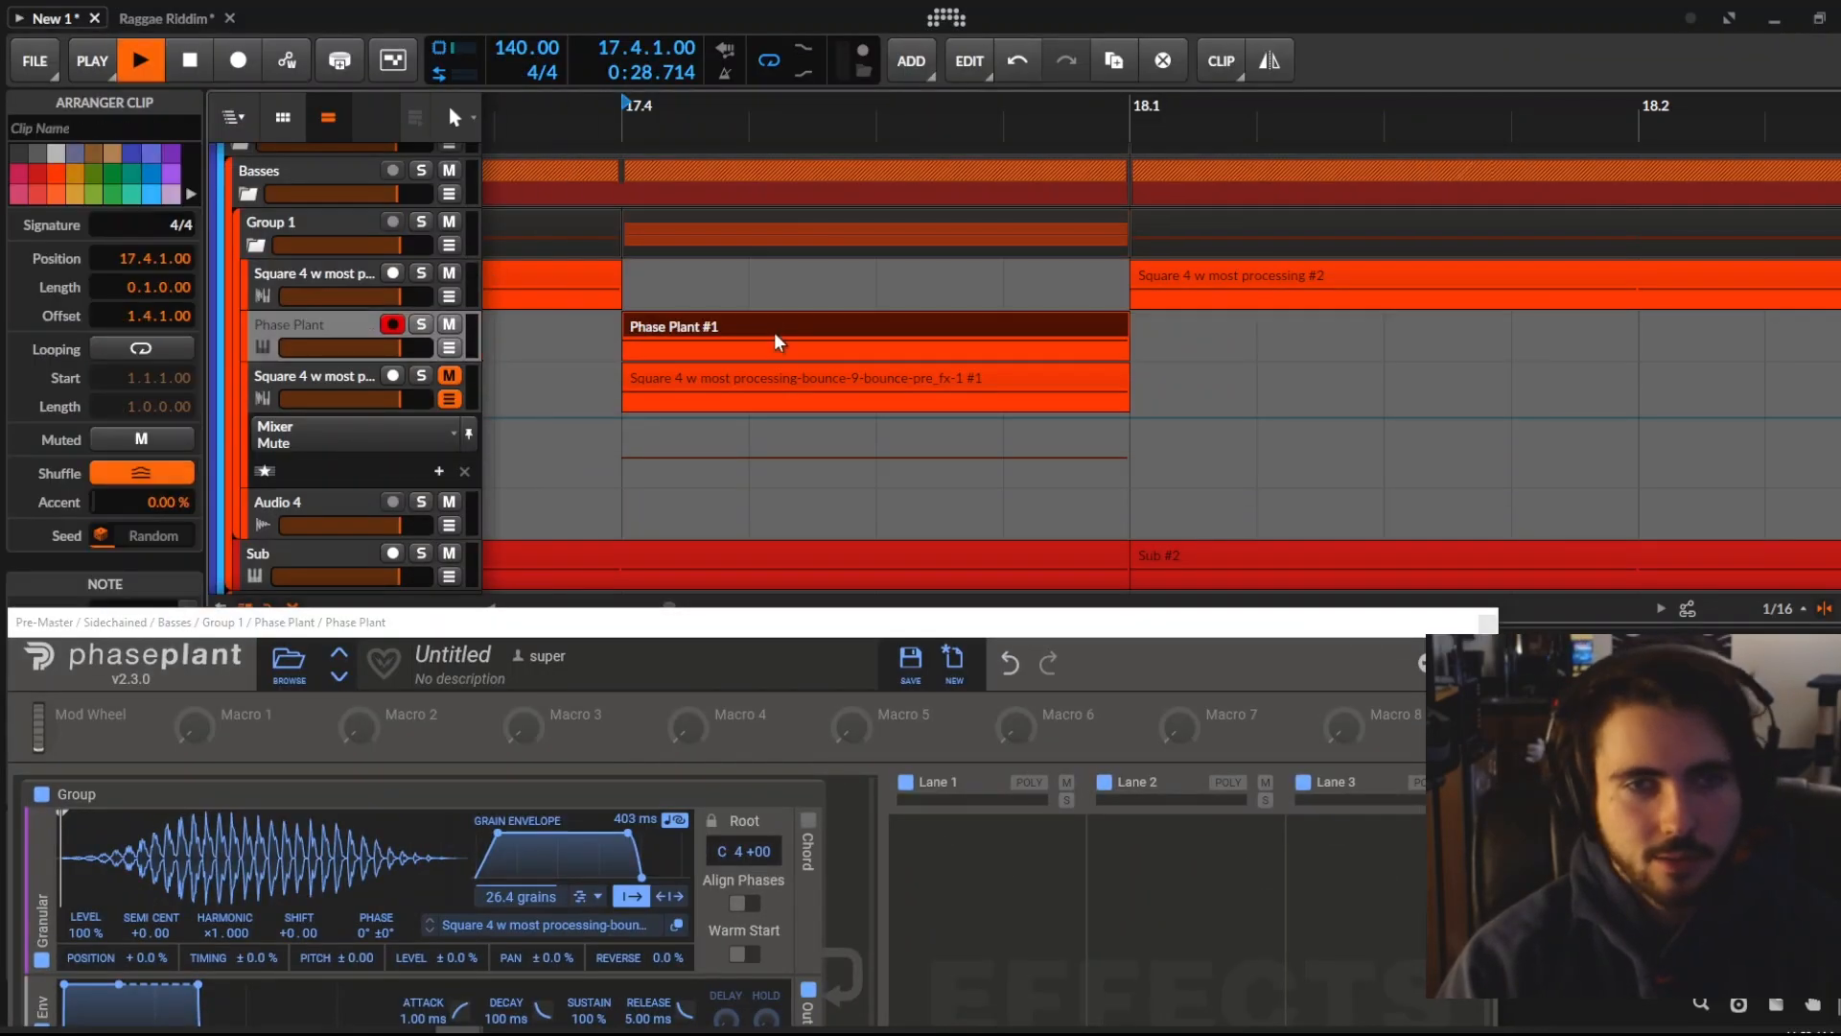
pyautogui.press('space')
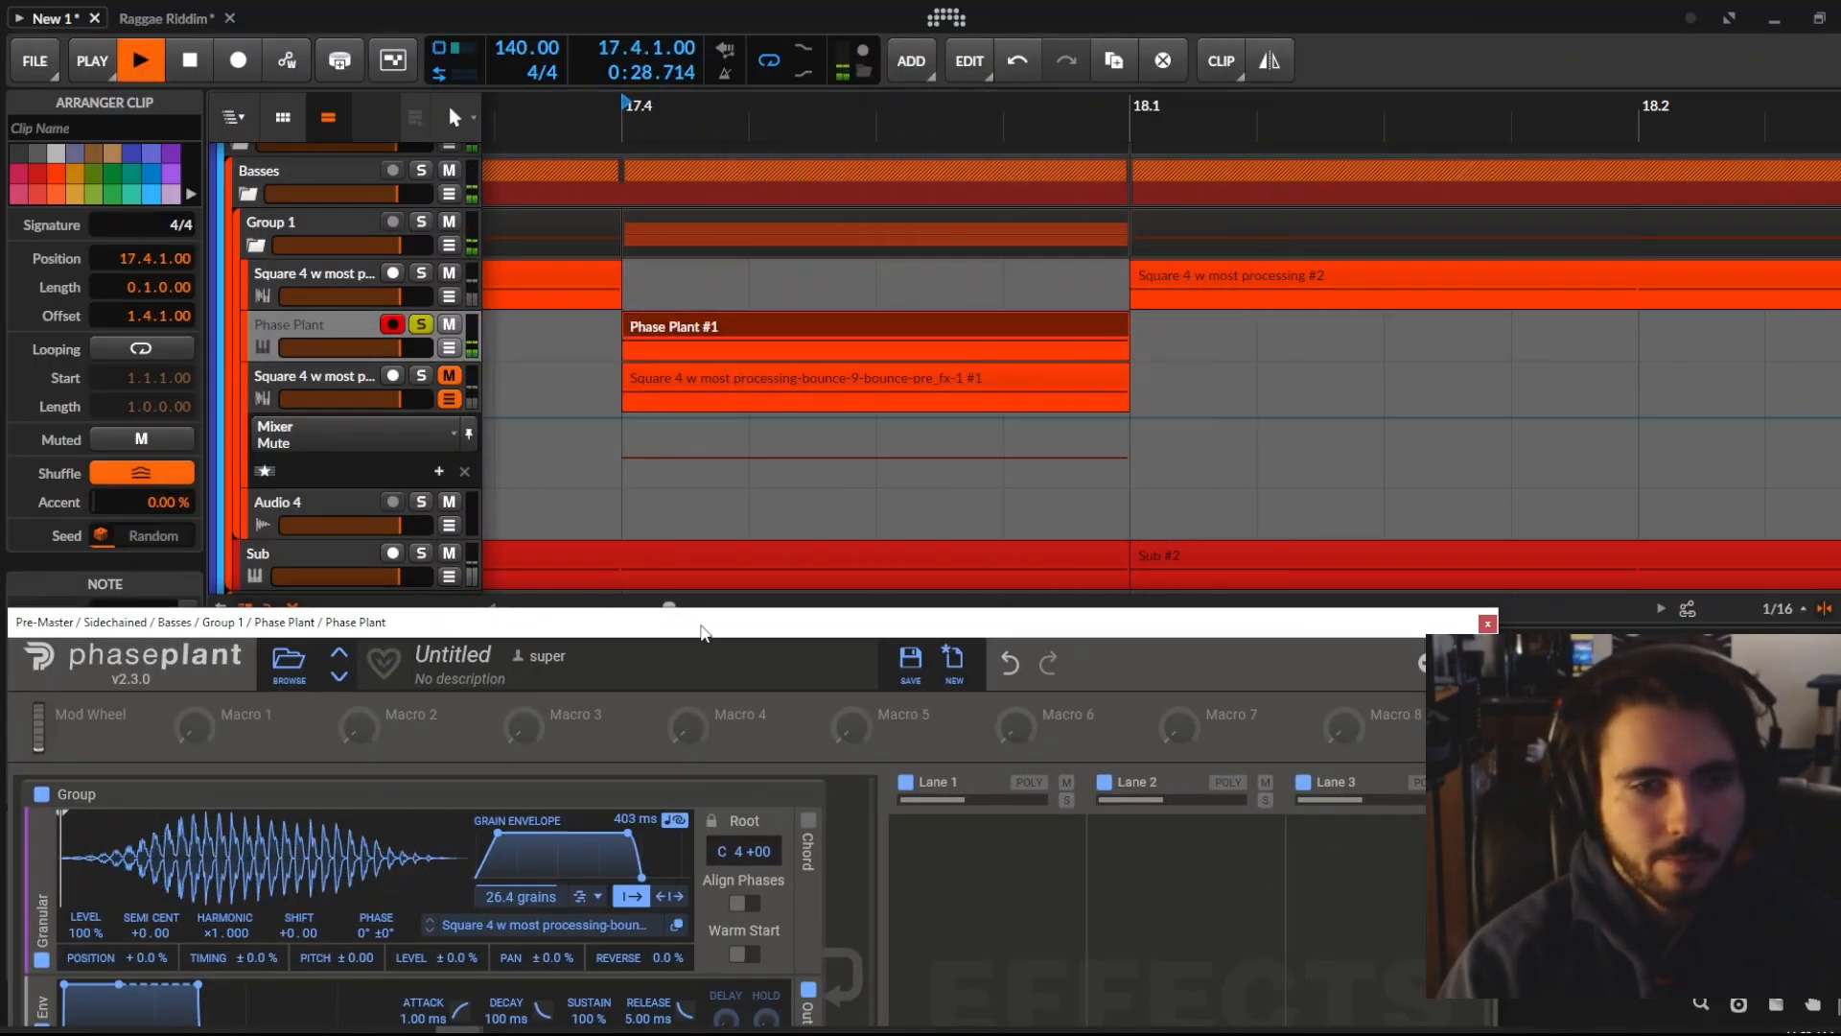
# In the Granular generator, set 5.83 grains, advance the sample start position, and shape the grain envelope with an instant attack and longer decay
pyautogui.moveTo(722, 641); pyautogui.dragTo(960, 431)
pyautogui.moveTo(913, 498)
pyautogui.mouseDown()
pyautogui.moveTo(913, 551)
pyautogui.moveTo(913, 513)
pyautogui.mouseUp()
pyautogui.moveTo(96, 423)
pyautogui.mouseDown()
pyautogui.moveTo(391, 424)
pyautogui.moveTo(297, 427)
pyautogui.mouseUp()
pyautogui.moveTo(901, 502); pyautogui.dragTo(901, 499)
pyautogui.moveTo(847, 392); pyautogui.dragTo(808, 392)
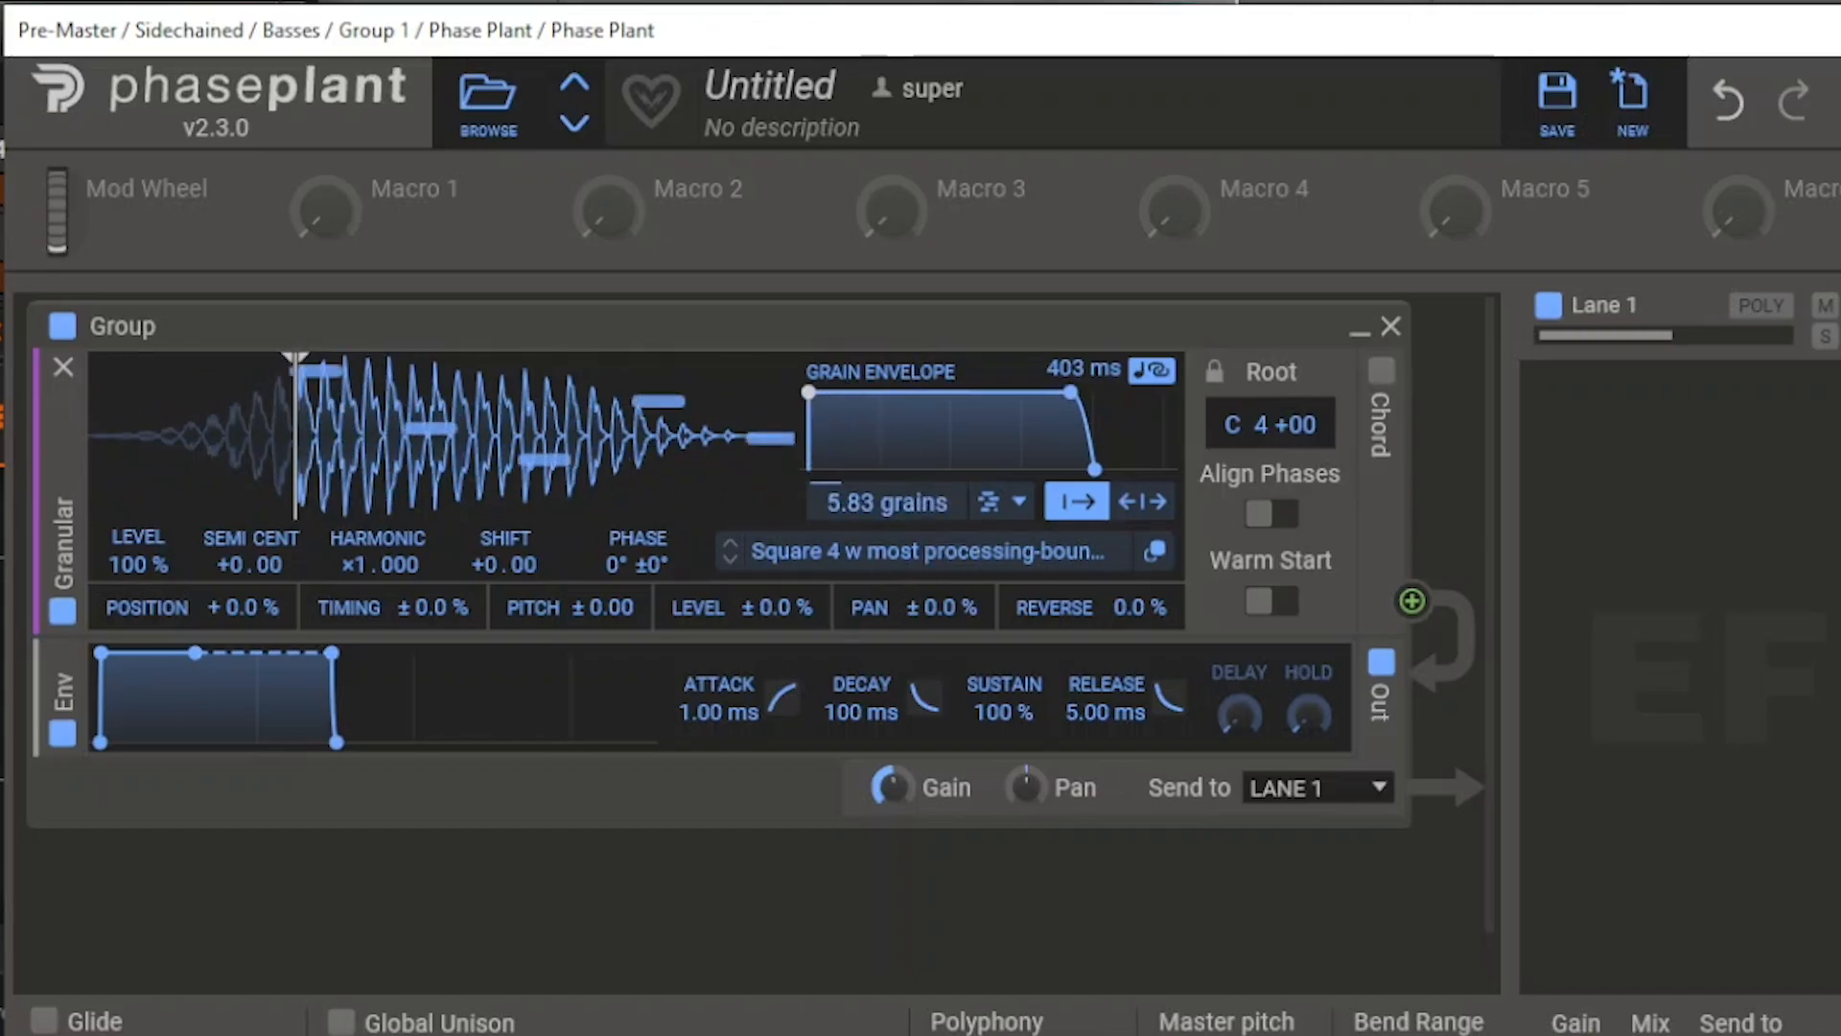
pyautogui.moveTo(1071, 394); pyautogui.dragTo(929, 394)
# Enable the Granular Chord with Octaves and a raised Range, set 30.0 grains, and move the sample start position earlier
pyautogui.click(1381, 372)
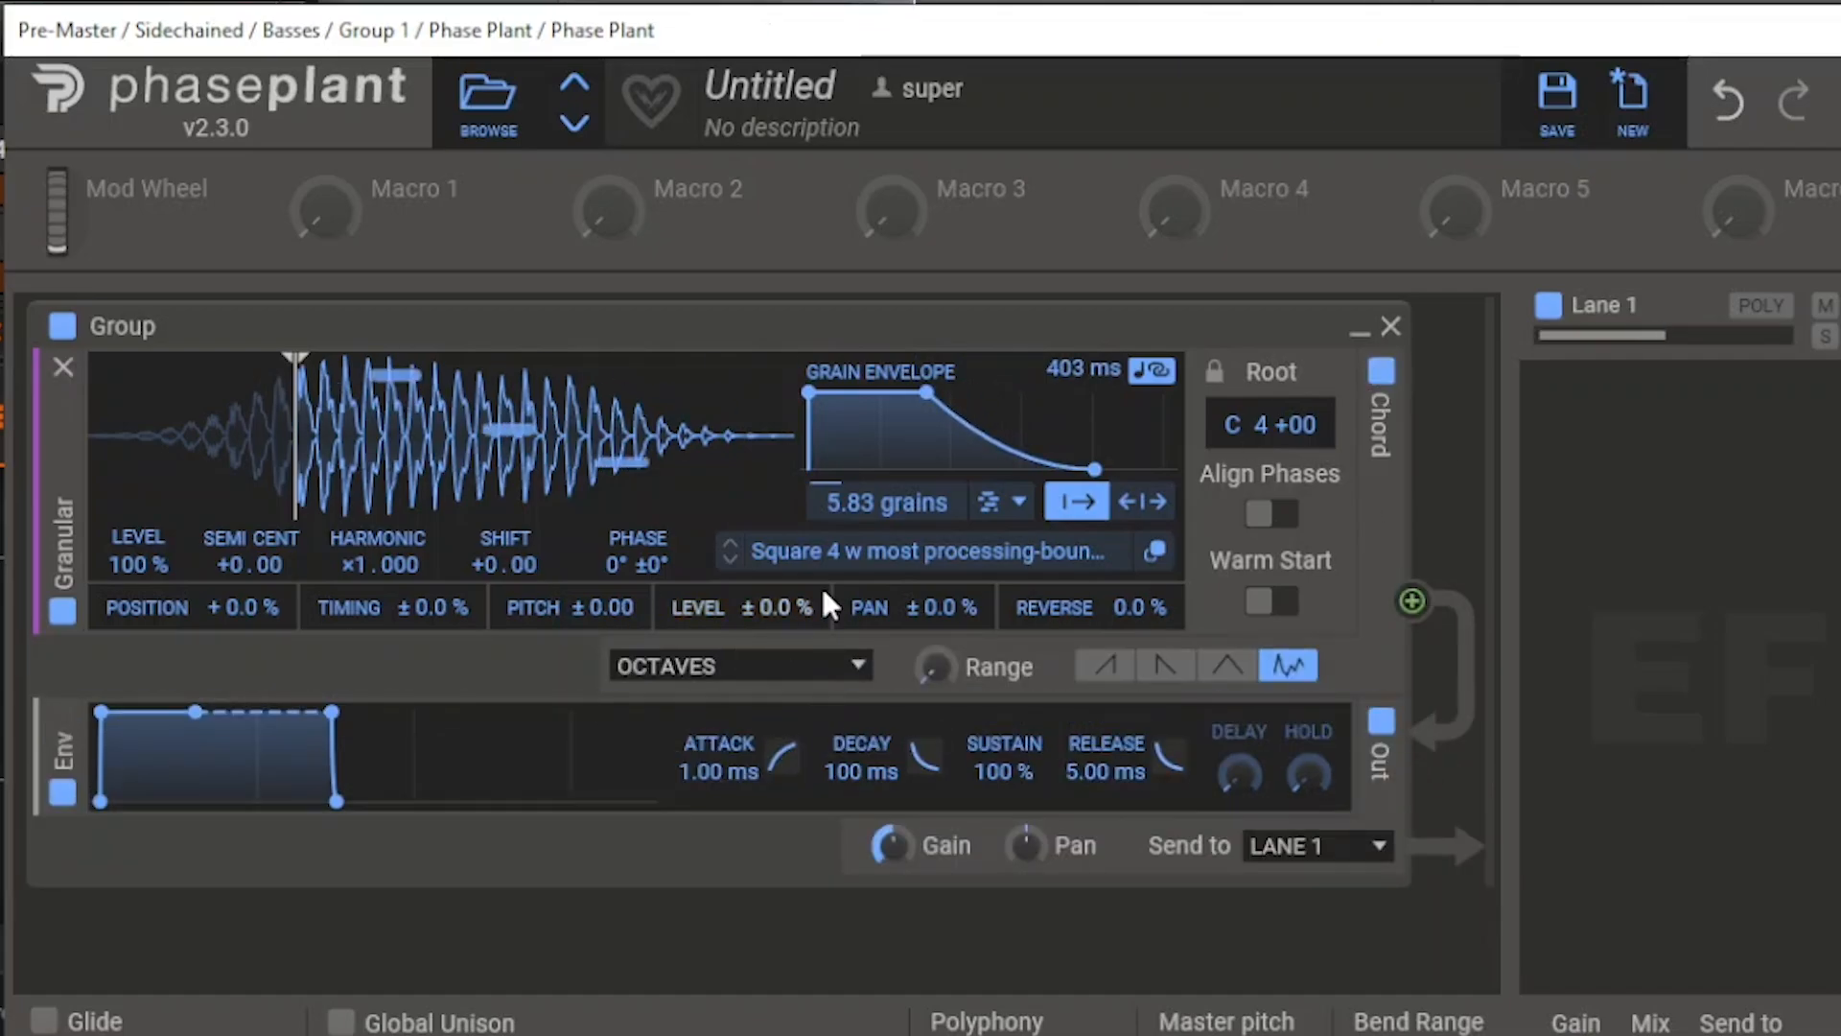
pyautogui.moveTo(887, 503); pyautogui.dragTo(887, 451)
pyautogui.click(739, 666)
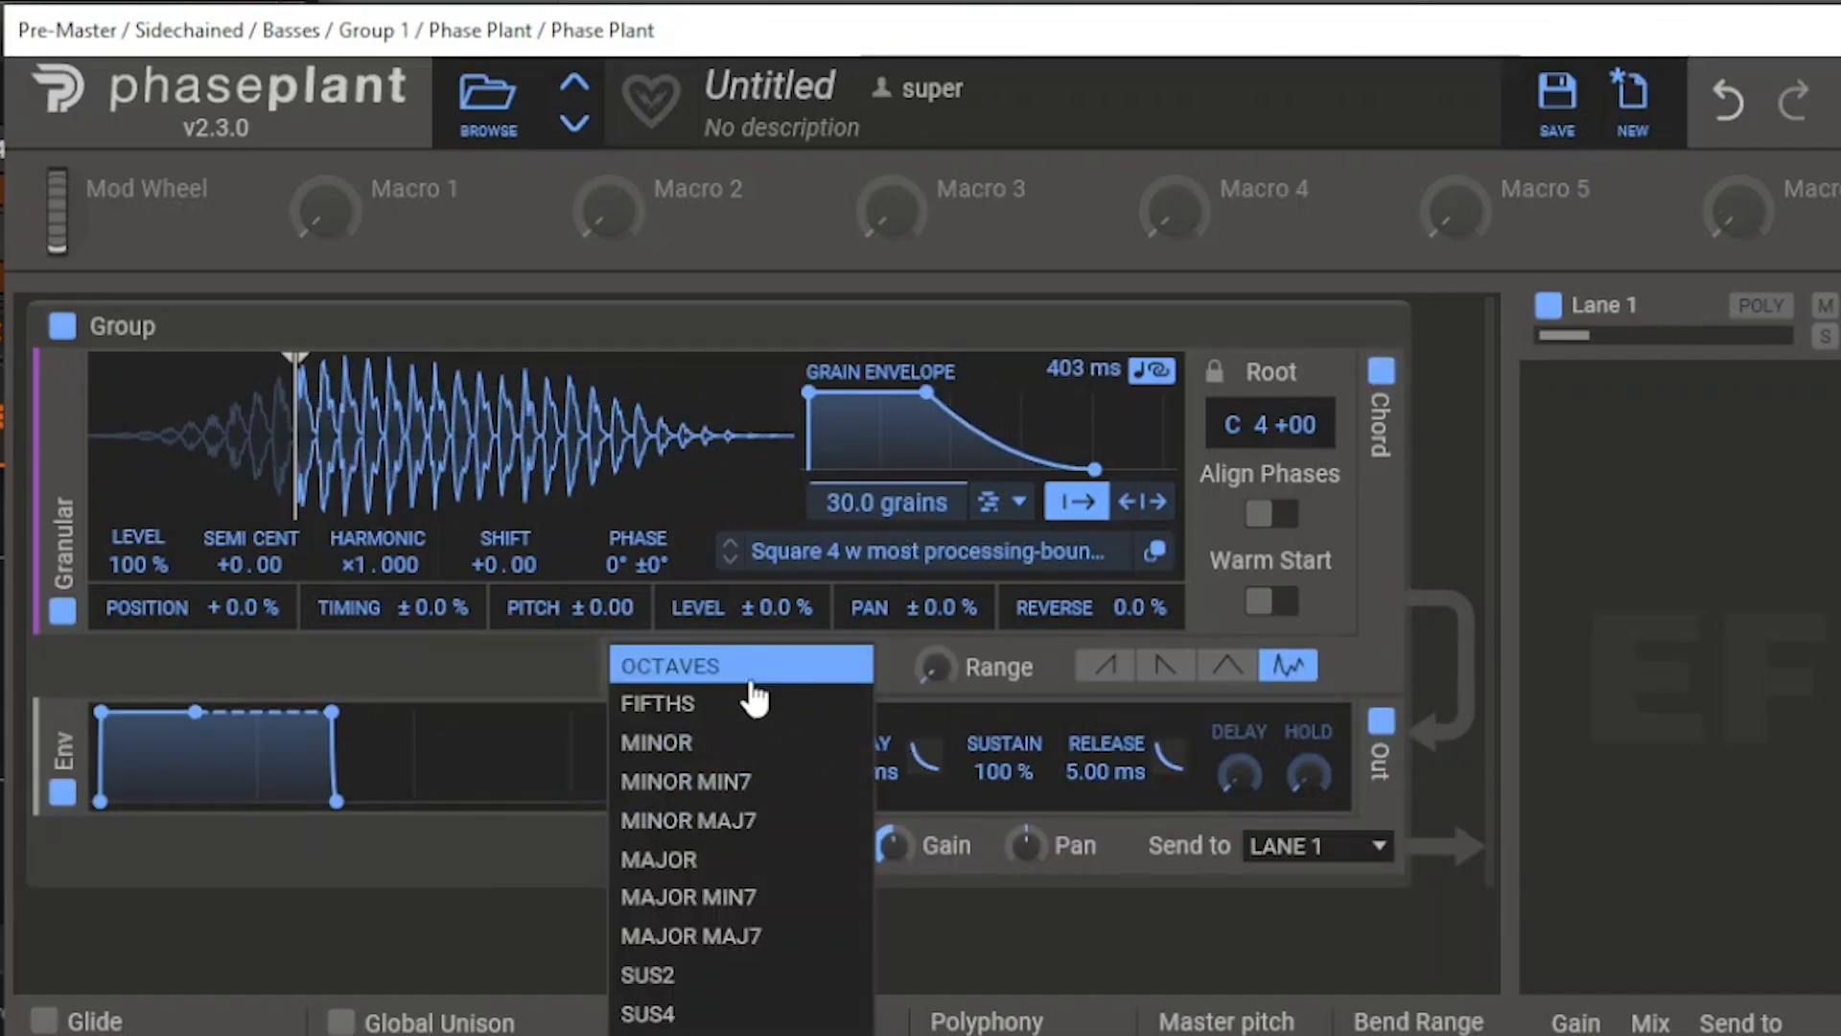
pyautogui.click(729, 699)
pyautogui.click(752, 661)
pyautogui.click(758, 665)
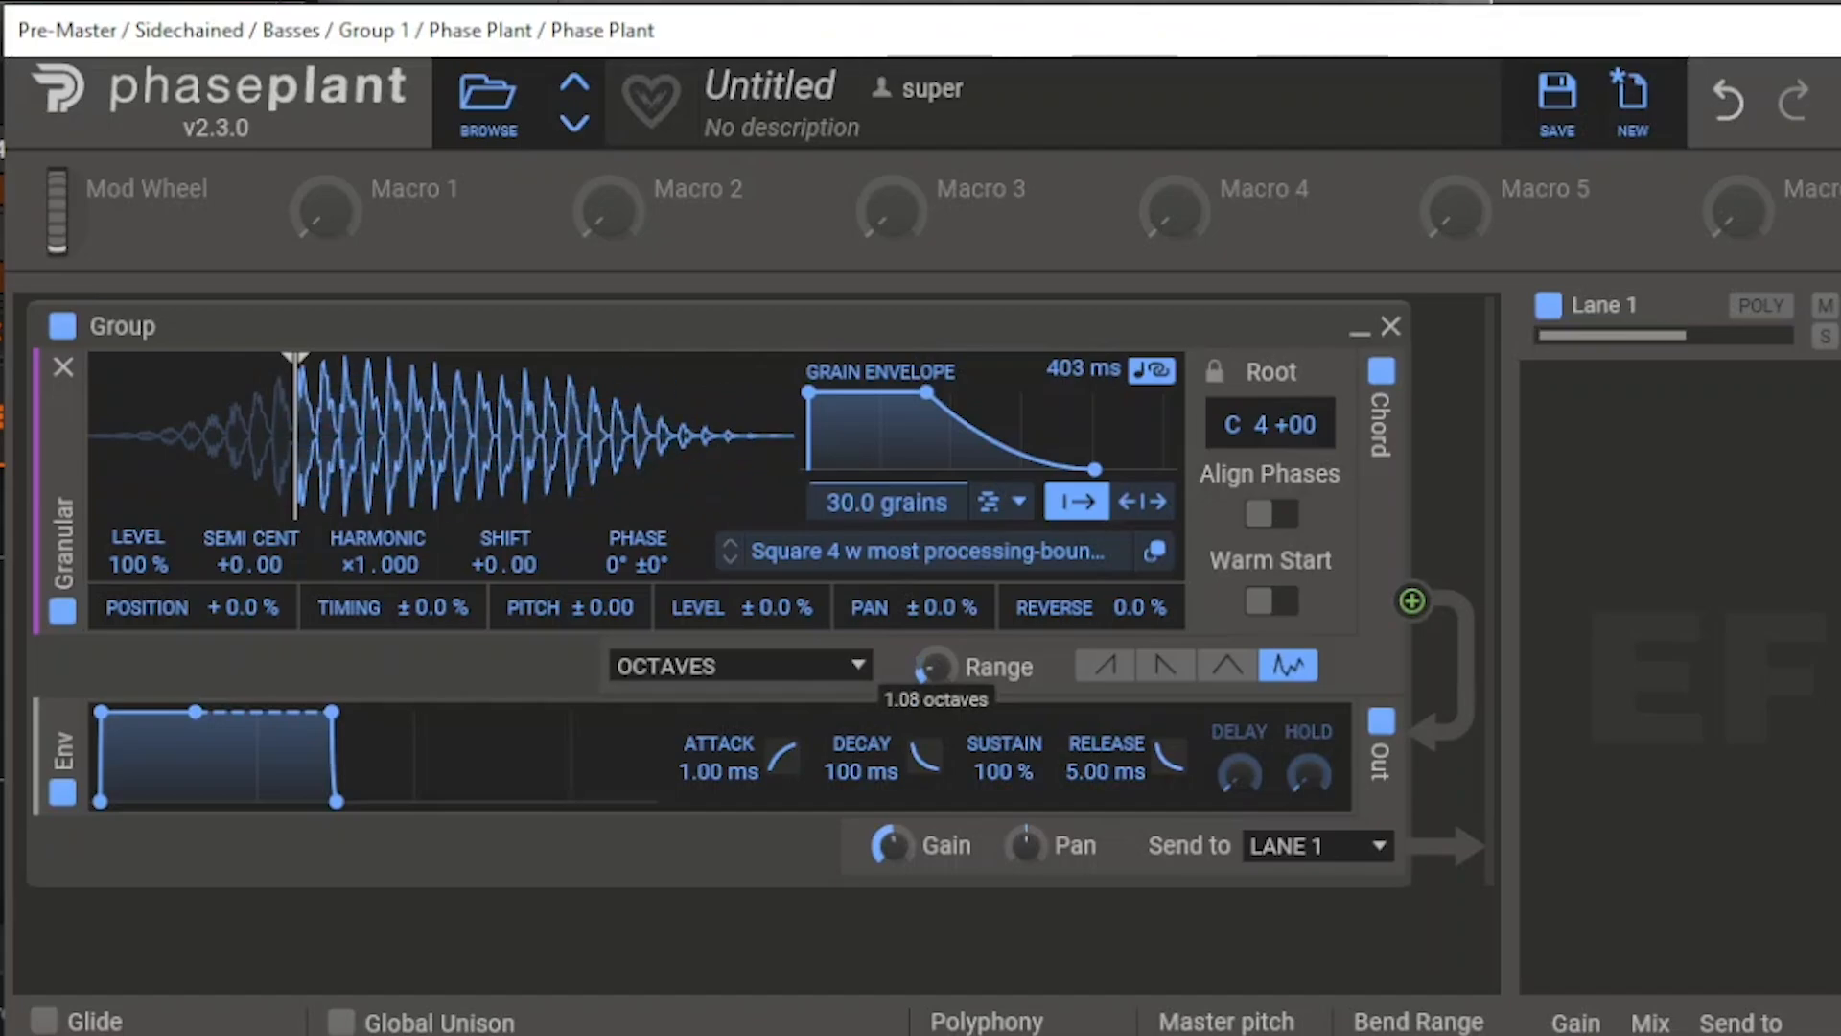
pyautogui.moveTo(947, 665); pyautogui.dragTo(947, 568)
pyautogui.moveTo(309, 462); pyautogui.dragTo(162, 462)
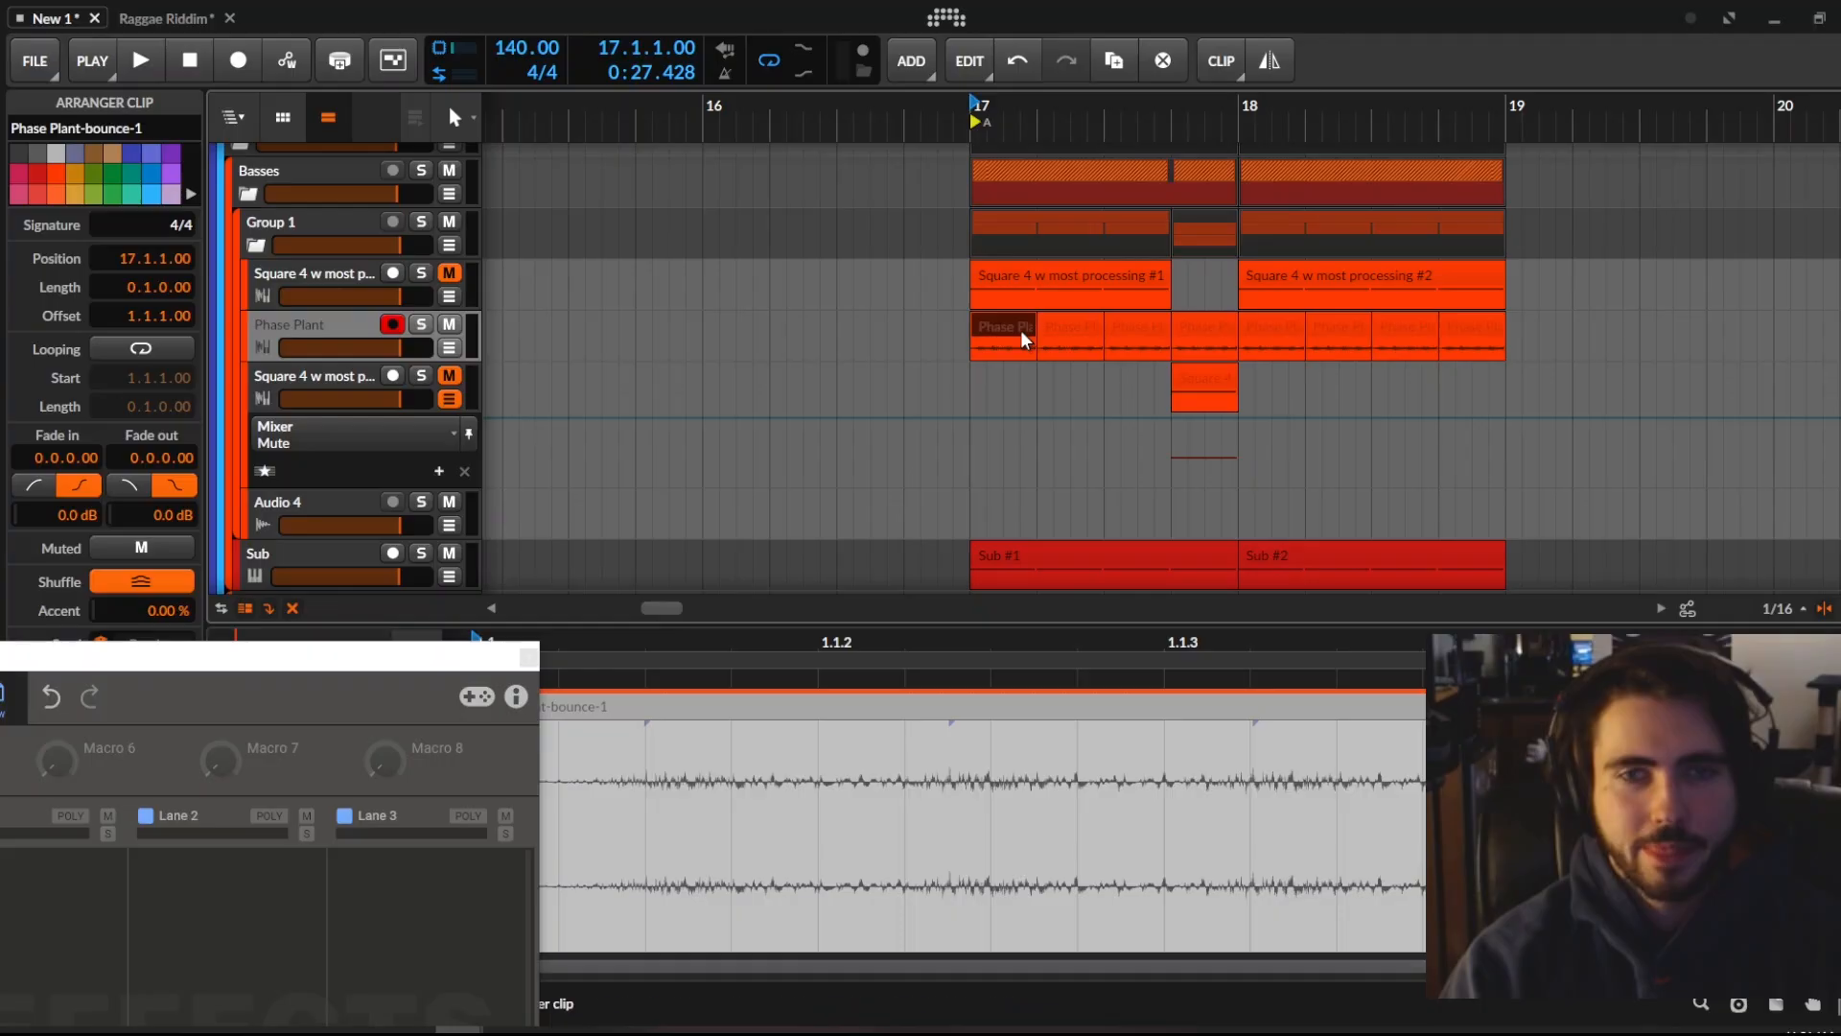
# Play the bounced Phase Plant clips from 17.1 and delete them from the track
pyautogui.press('space')
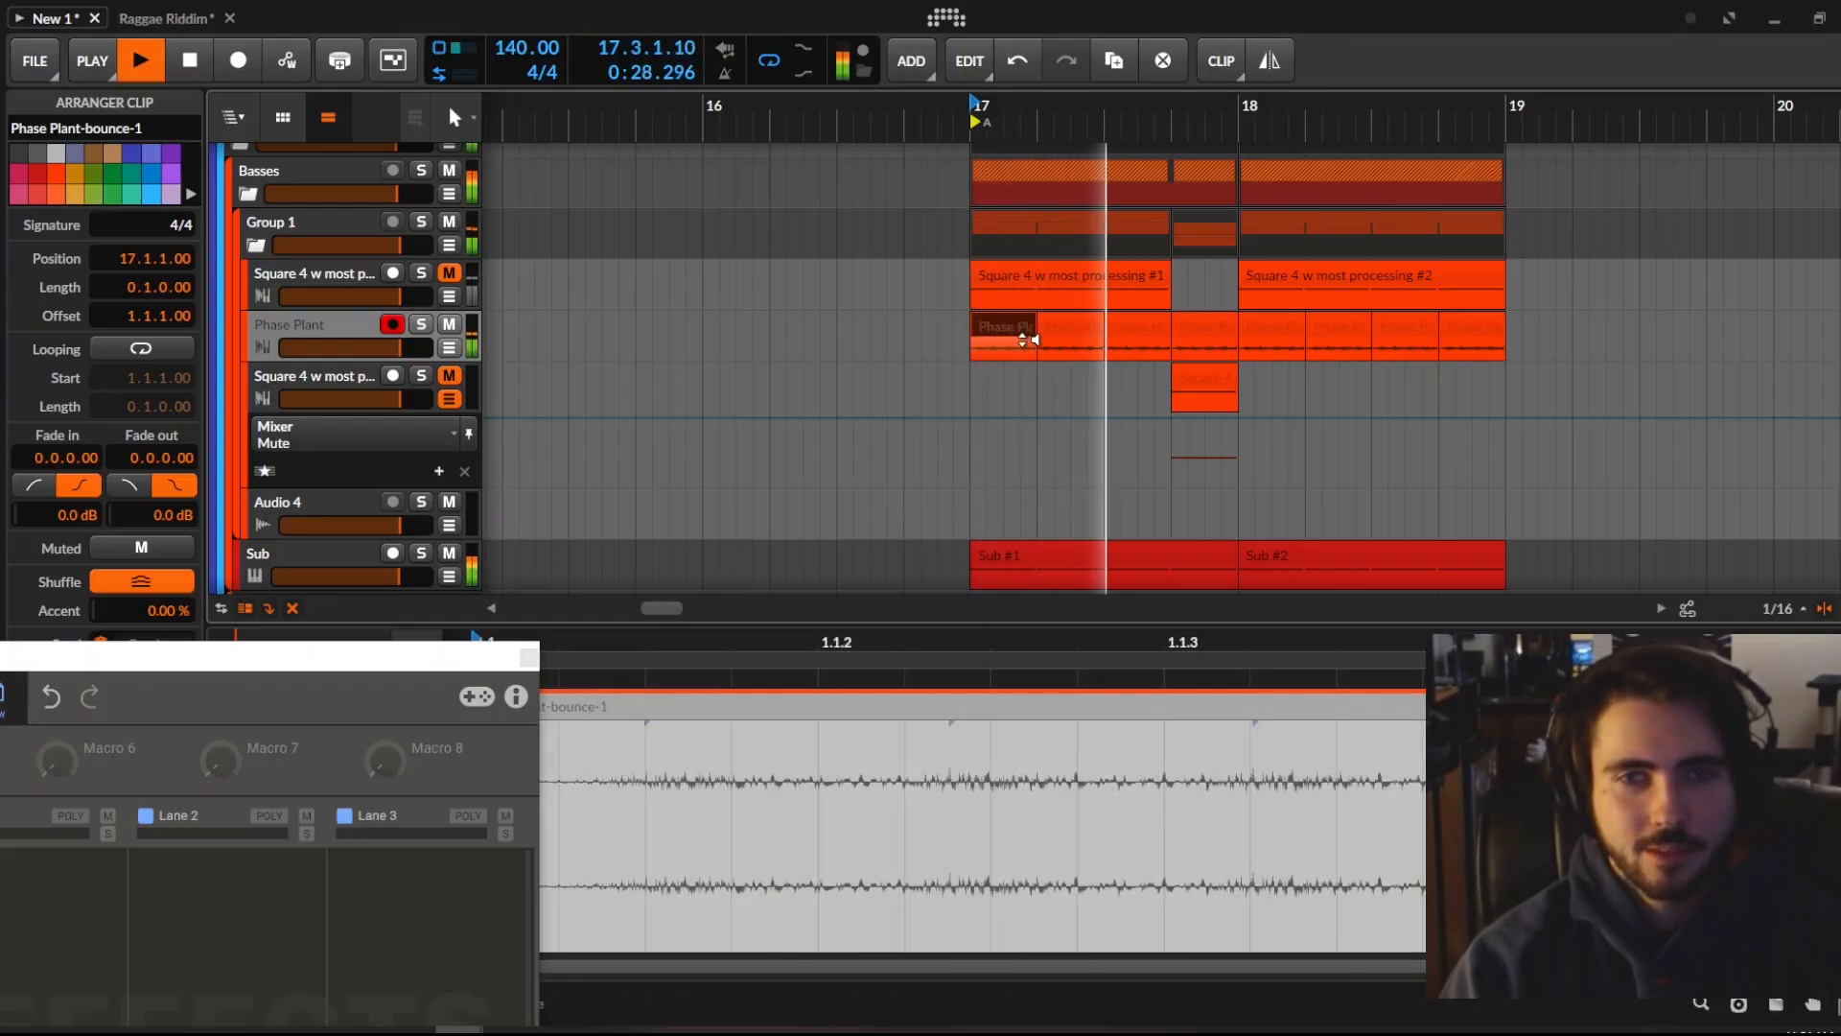
pyautogui.press('space')
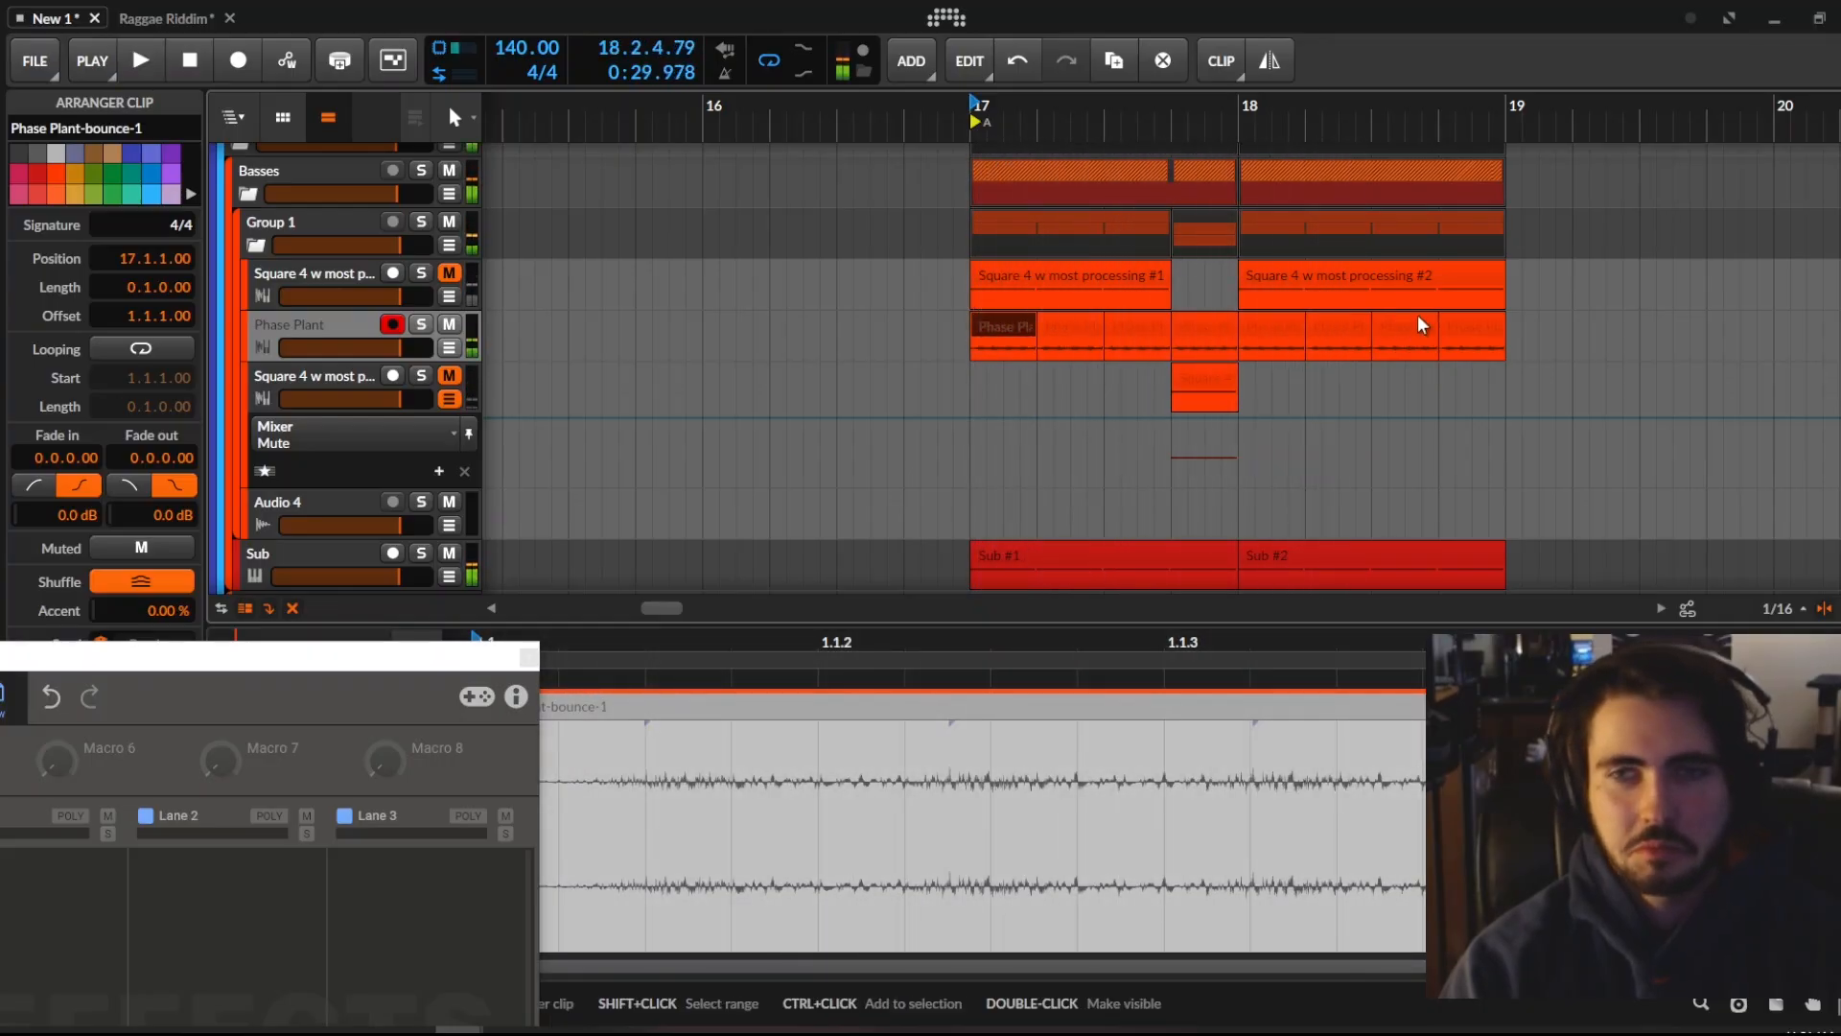
pyautogui.press('Delete')
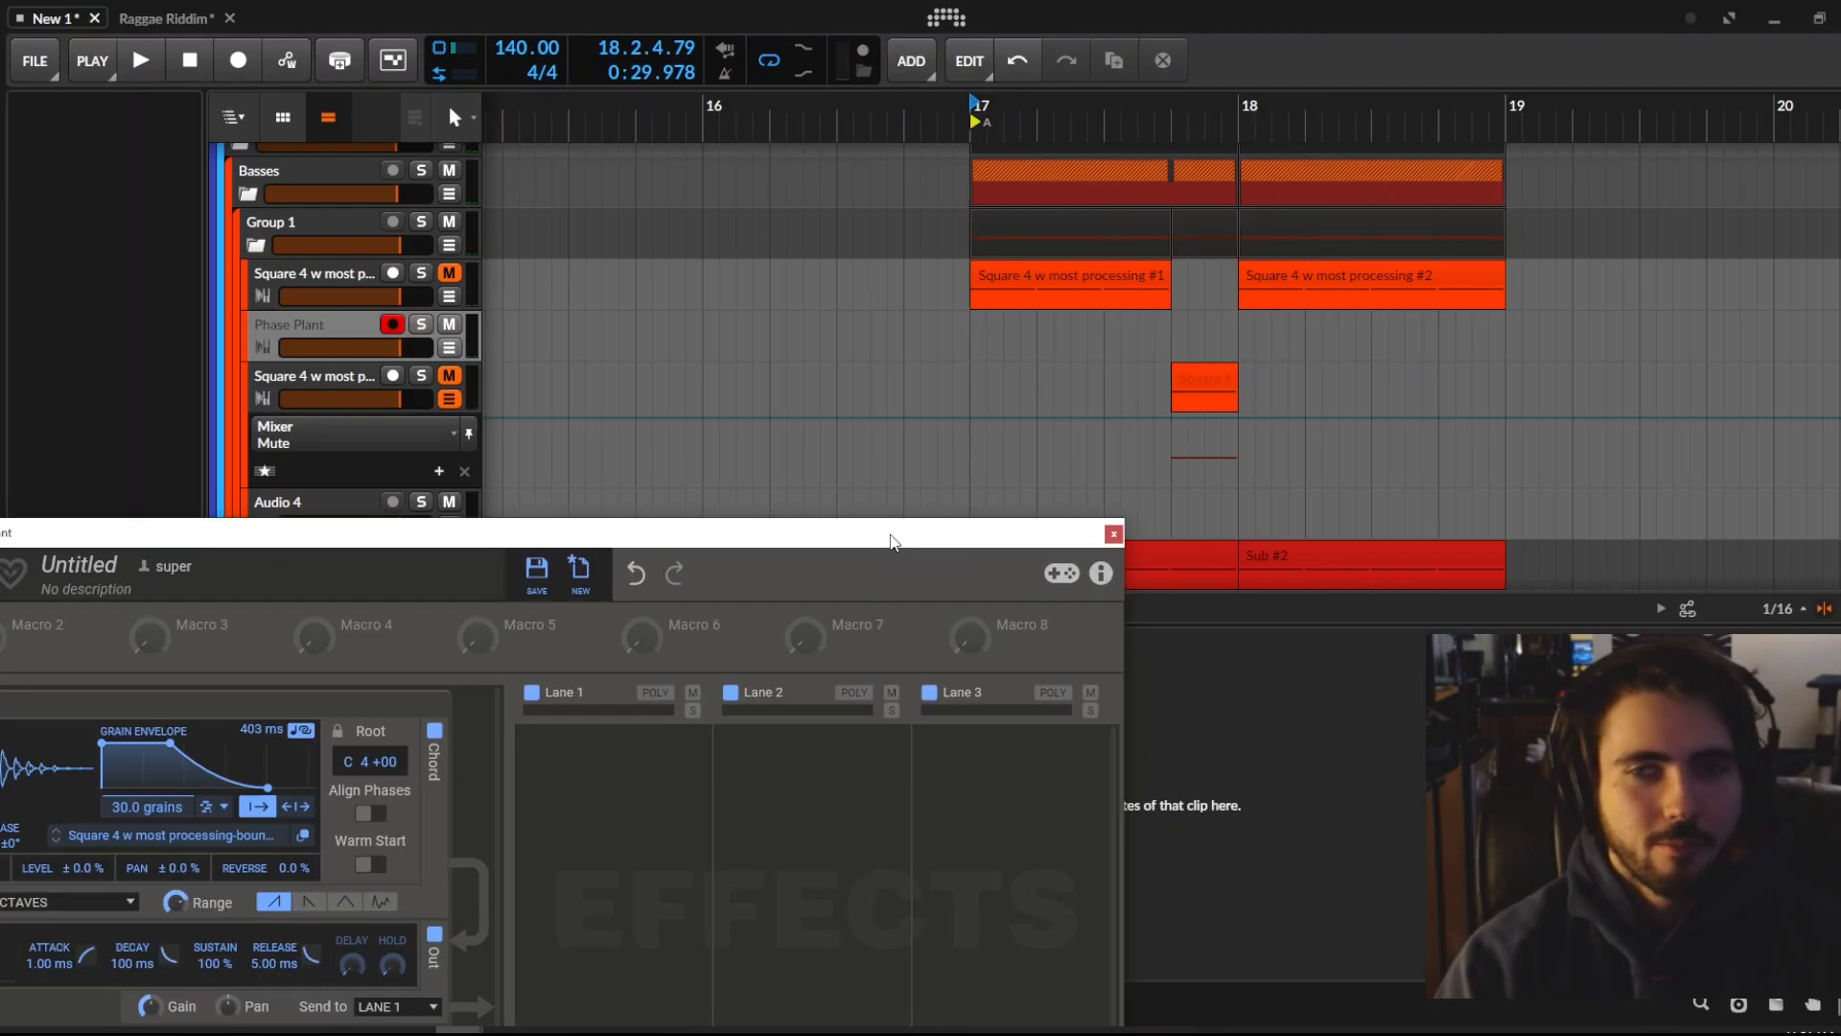
# Restore the Phase Plant note clip between 17.4 and 18.1
pyautogui.click(1202, 381)
pyautogui.moveTo(1176, 377); pyautogui.dragTo(1177, 347)
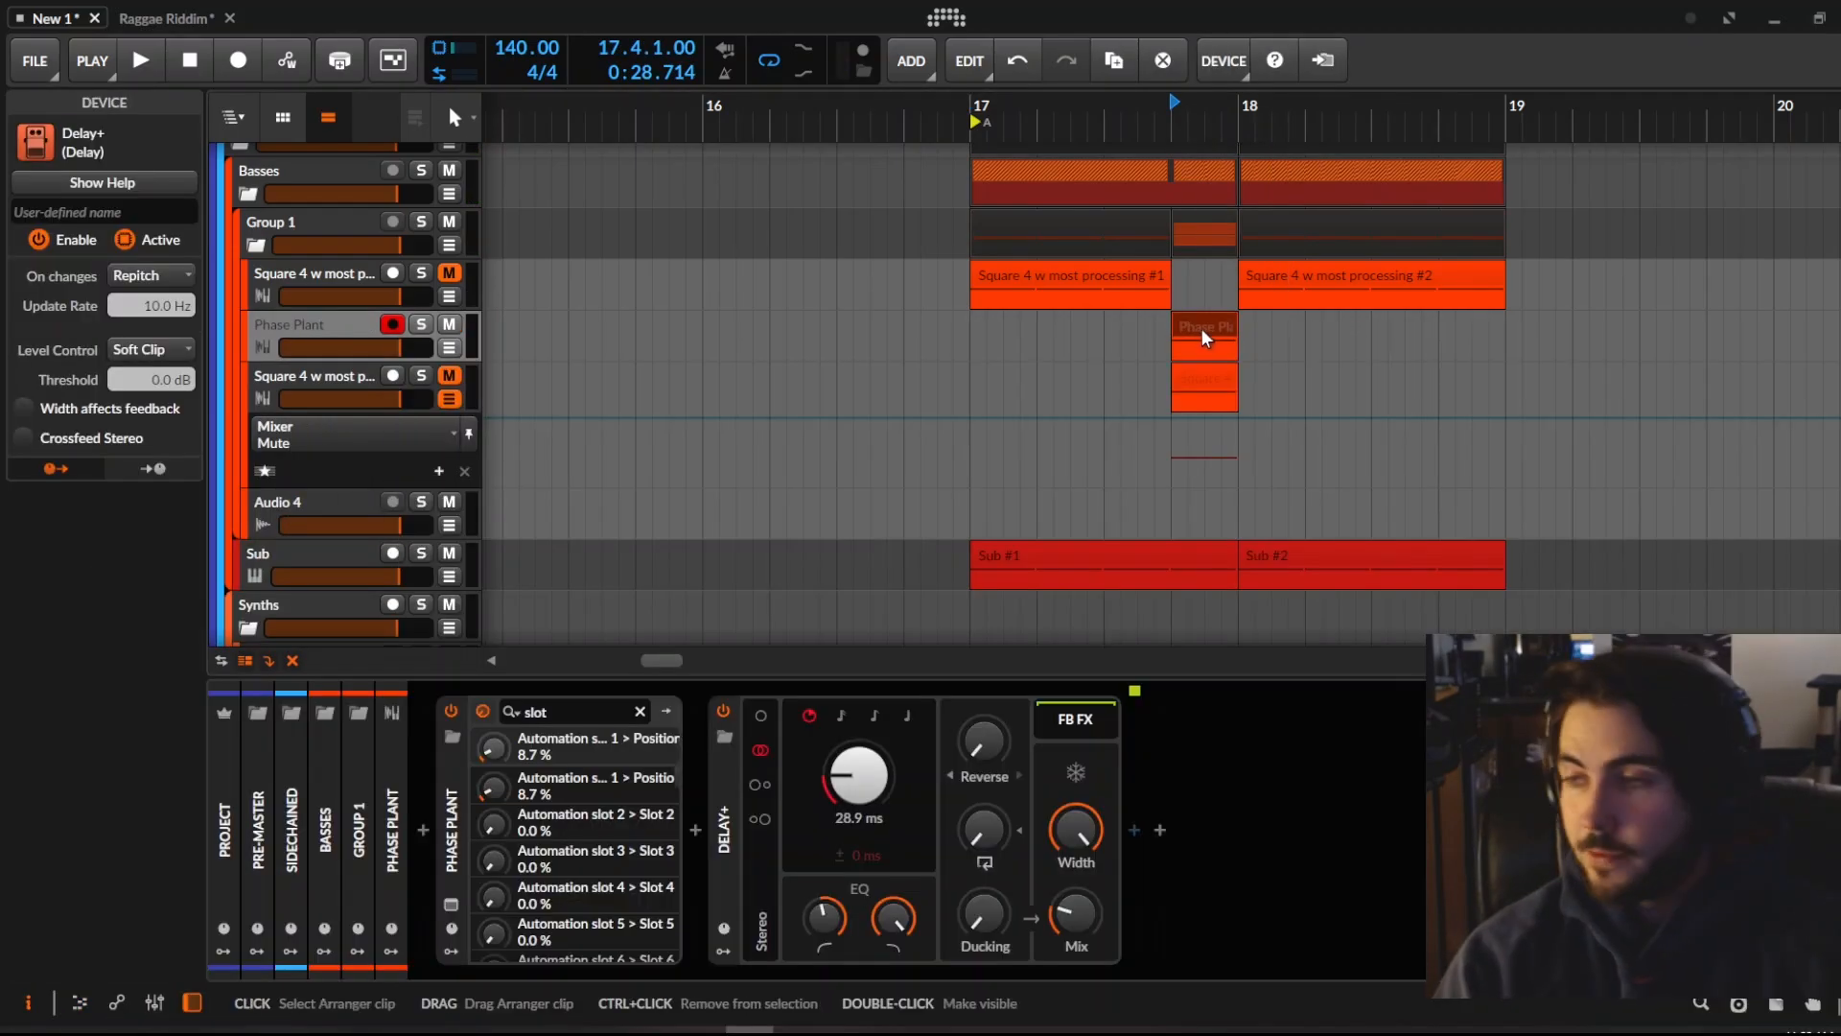
pyautogui.click(1202, 329)
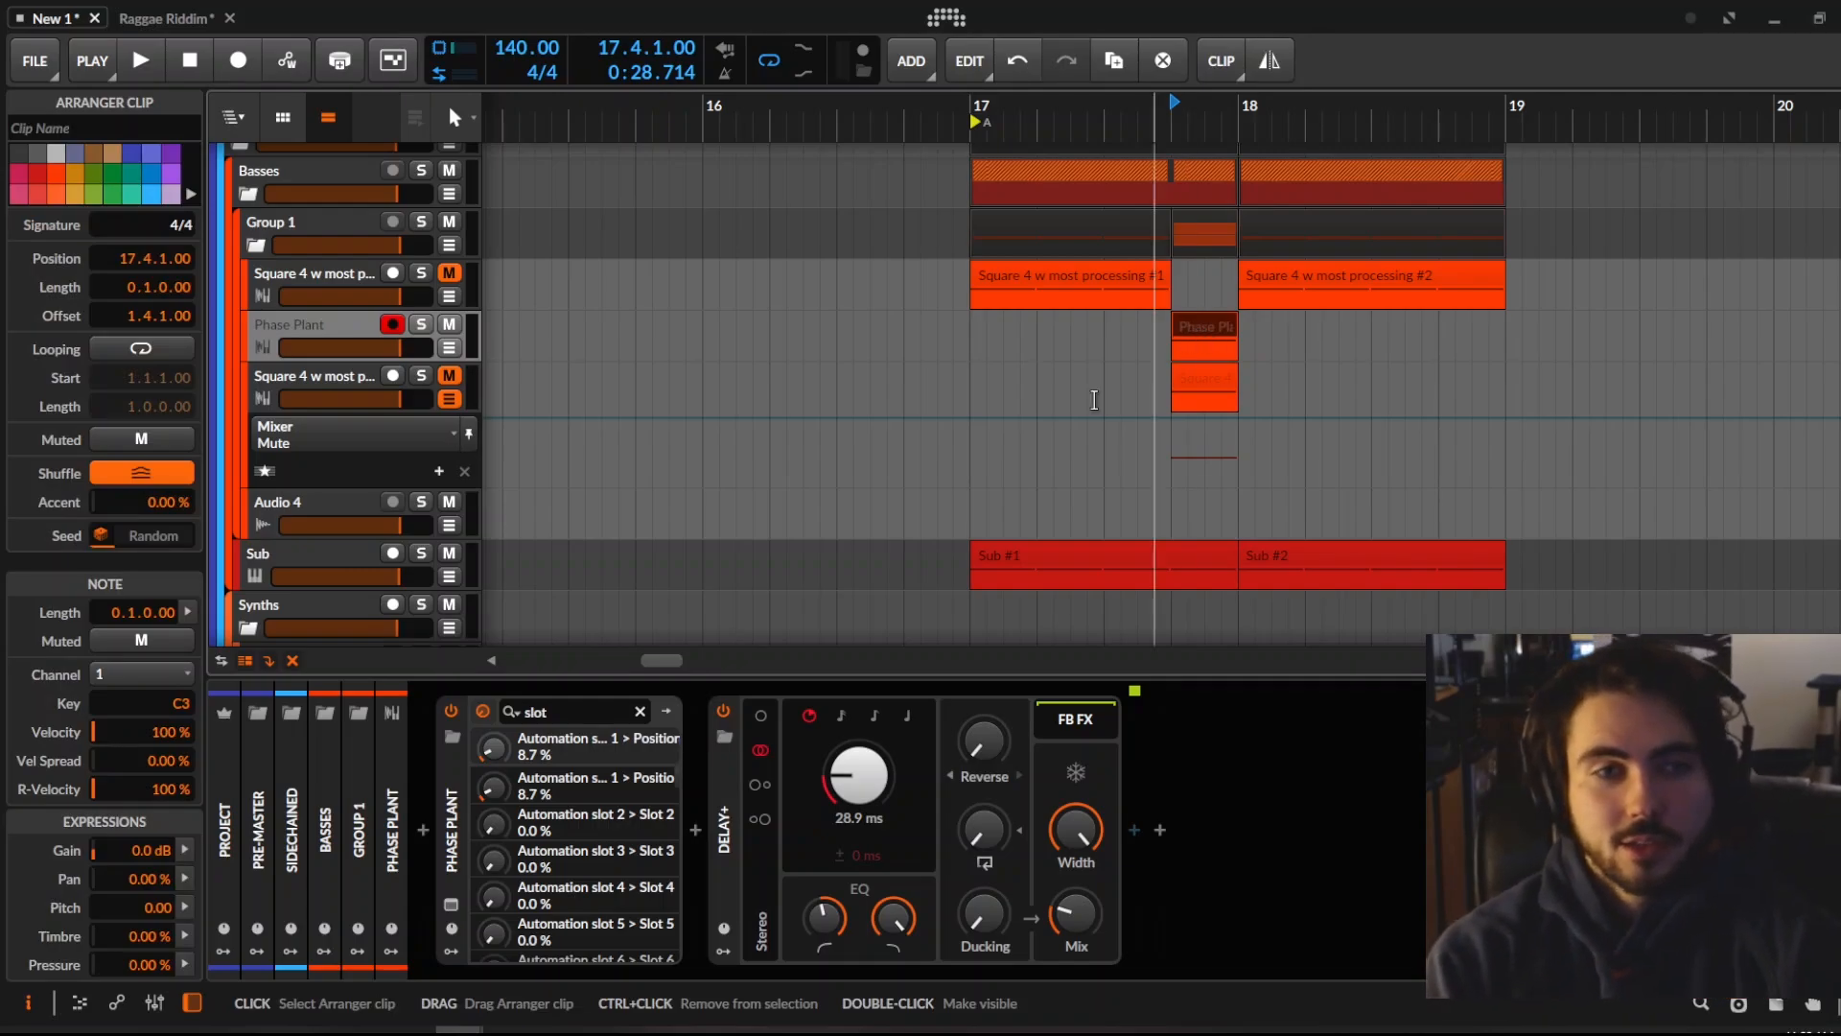
# Bounce the Square 4 track's region from 17.4 to 18.1 in place and move the bounced clip to a new audio track below
pyautogui.rightClick(1235, 292)
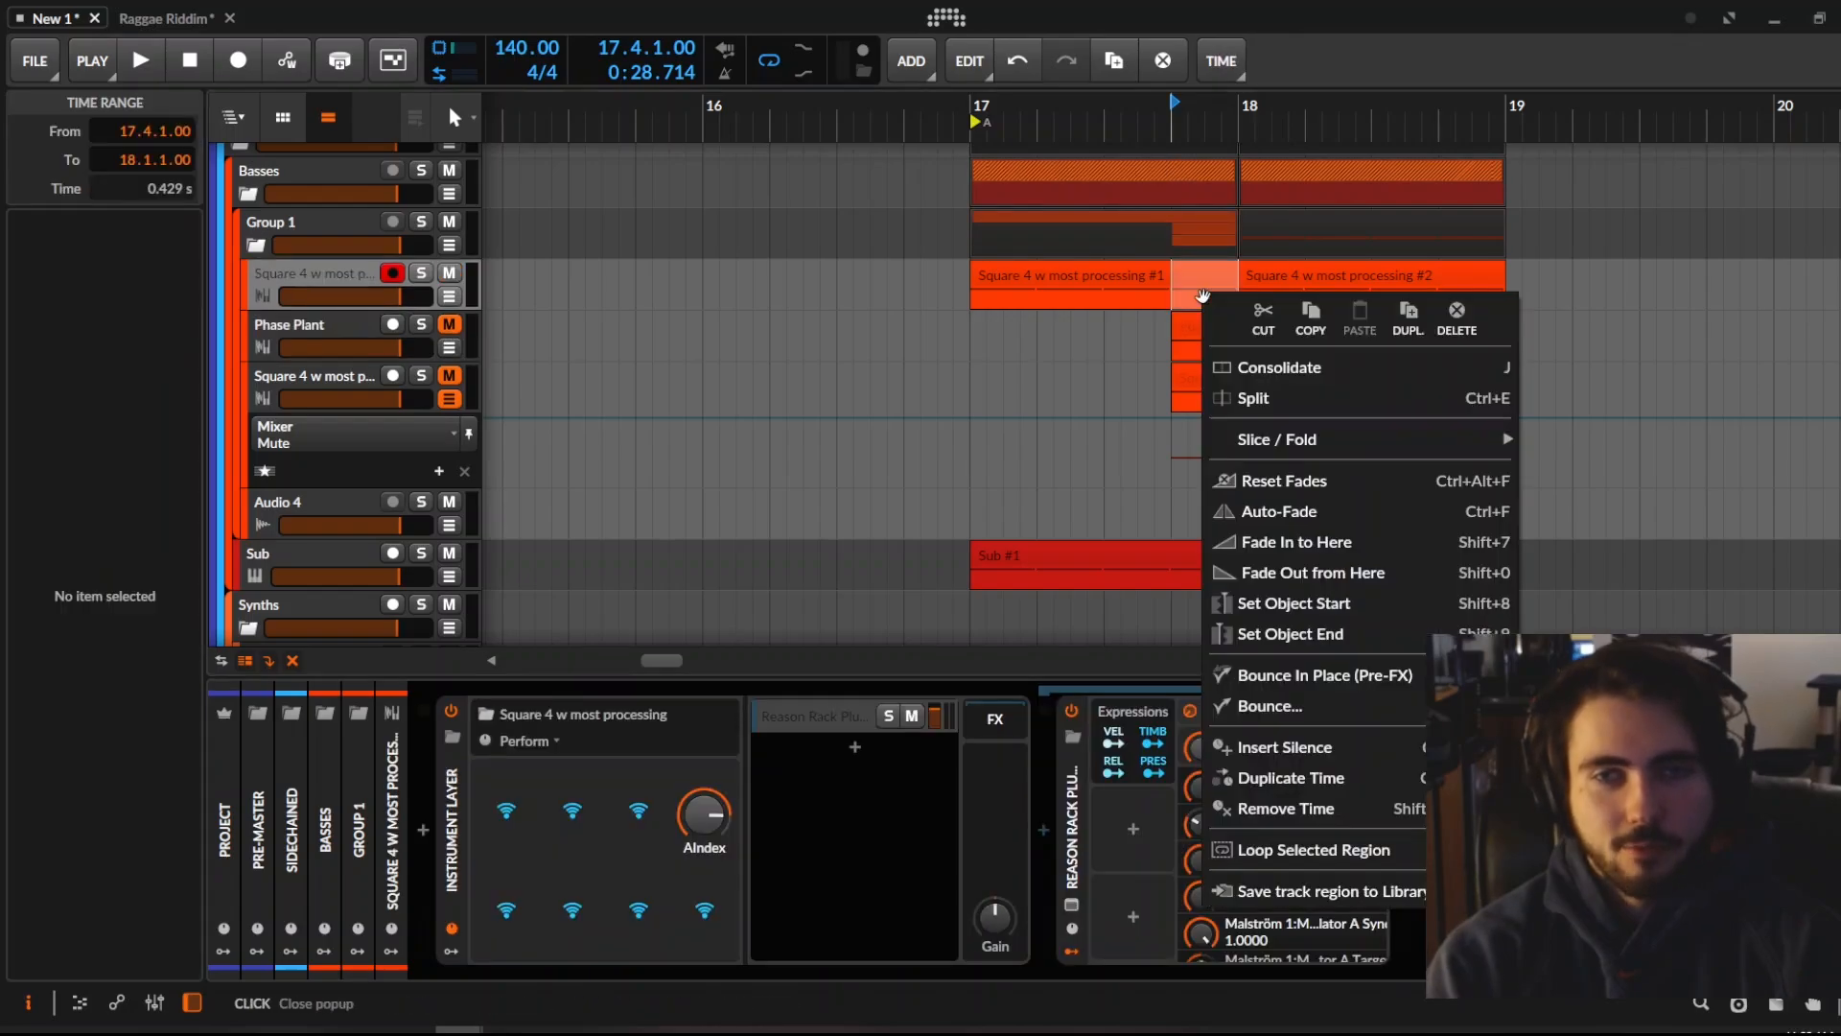
pyautogui.click(1302, 662)
pyautogui.scroll(3, 1183, 288)
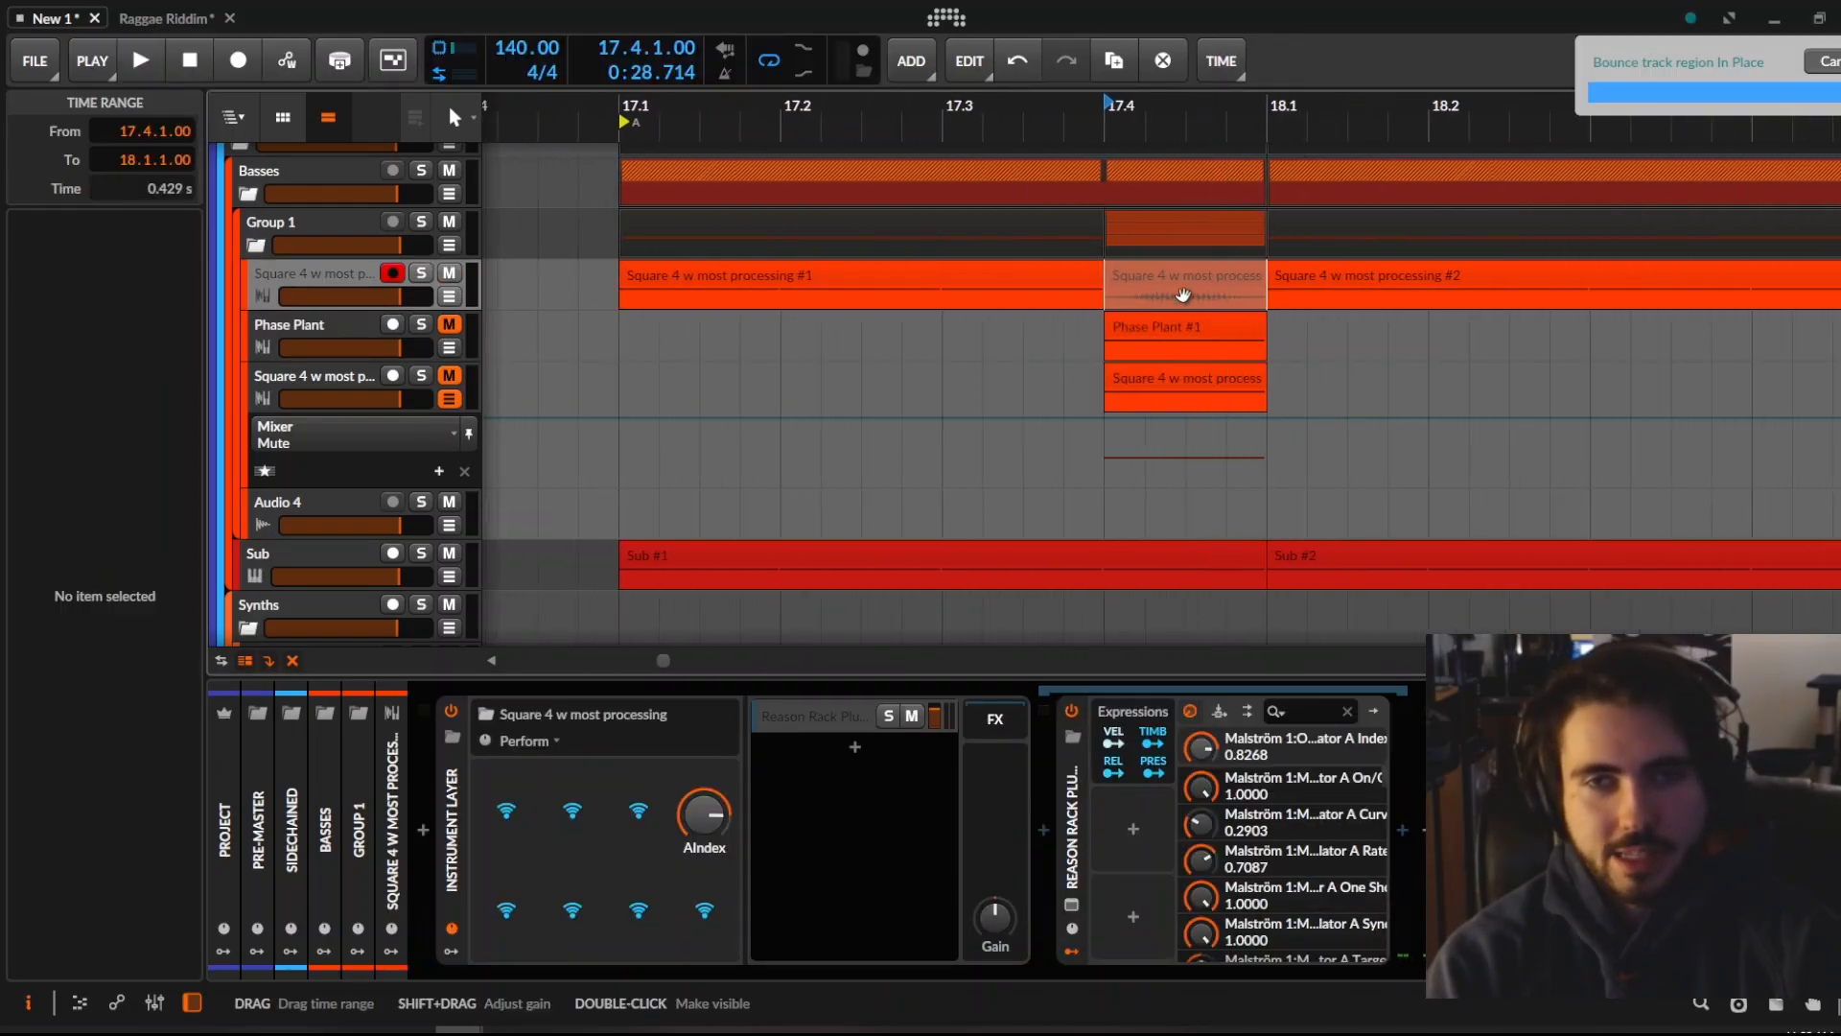
pyautogui.click(1182, 272)
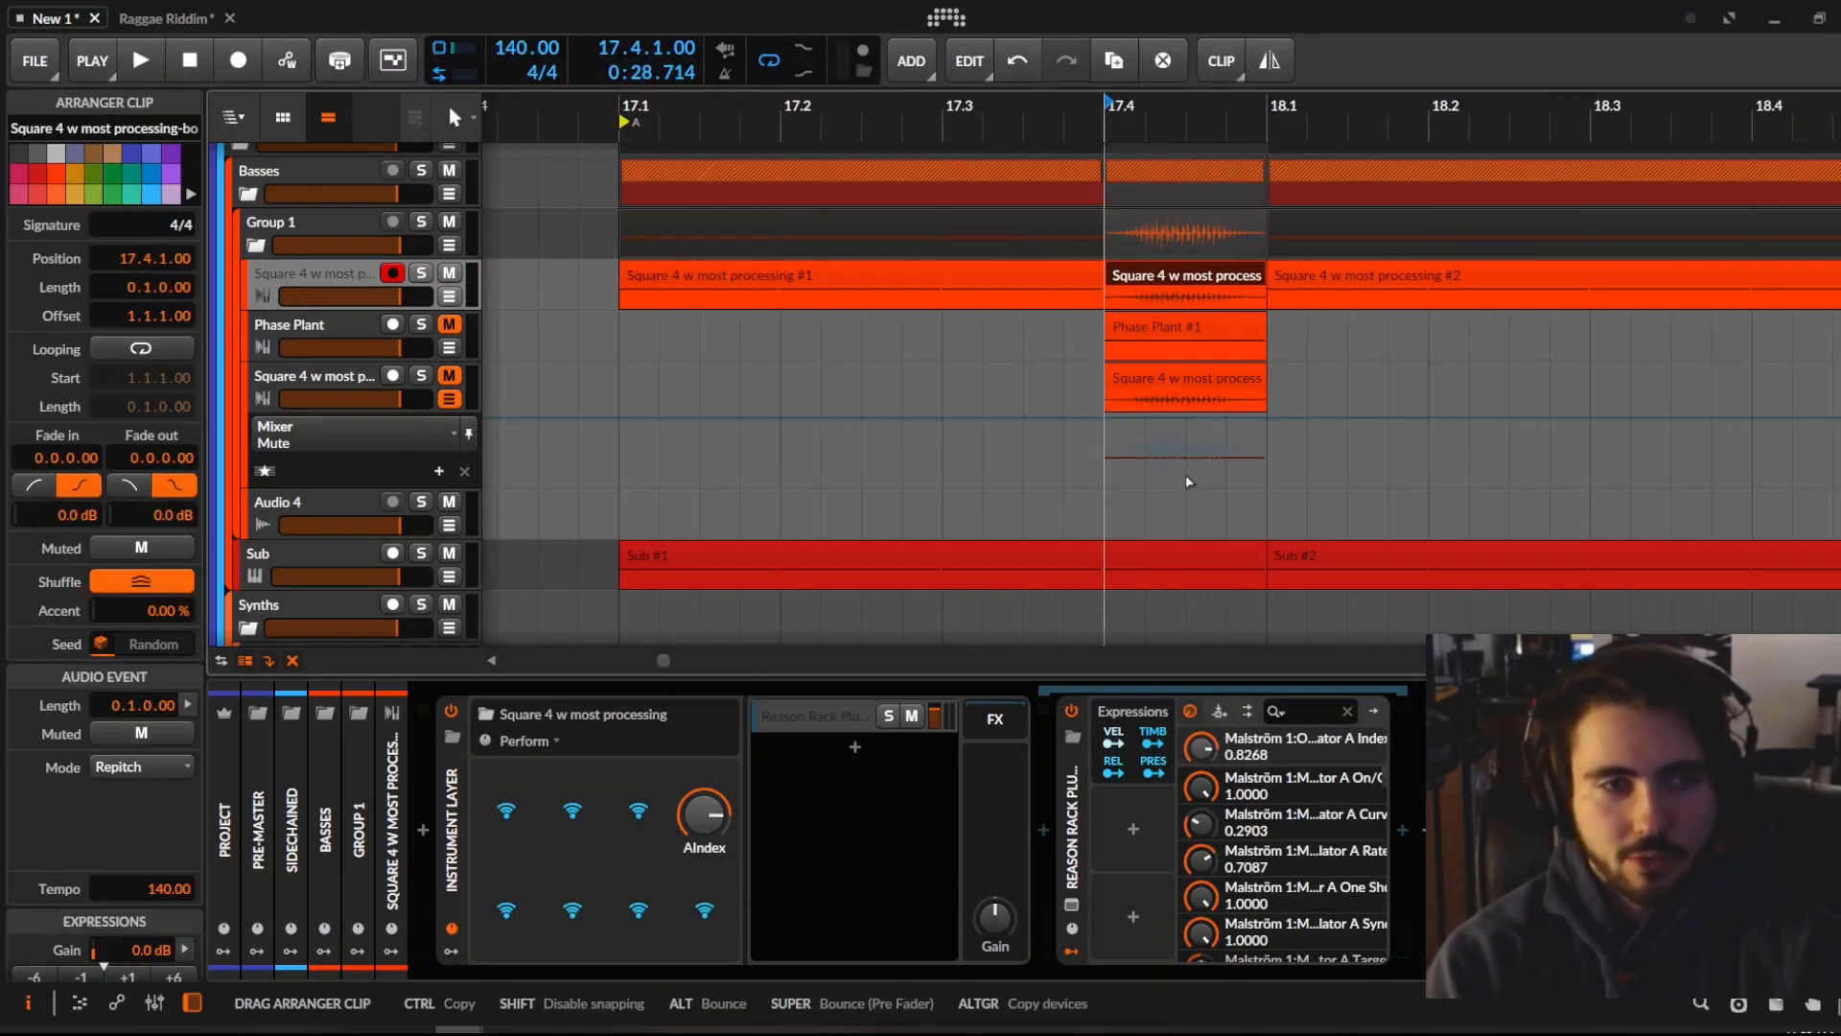
pyautogui.moveTo(1189, 483); pyautogui.dragTo(1183, 523)
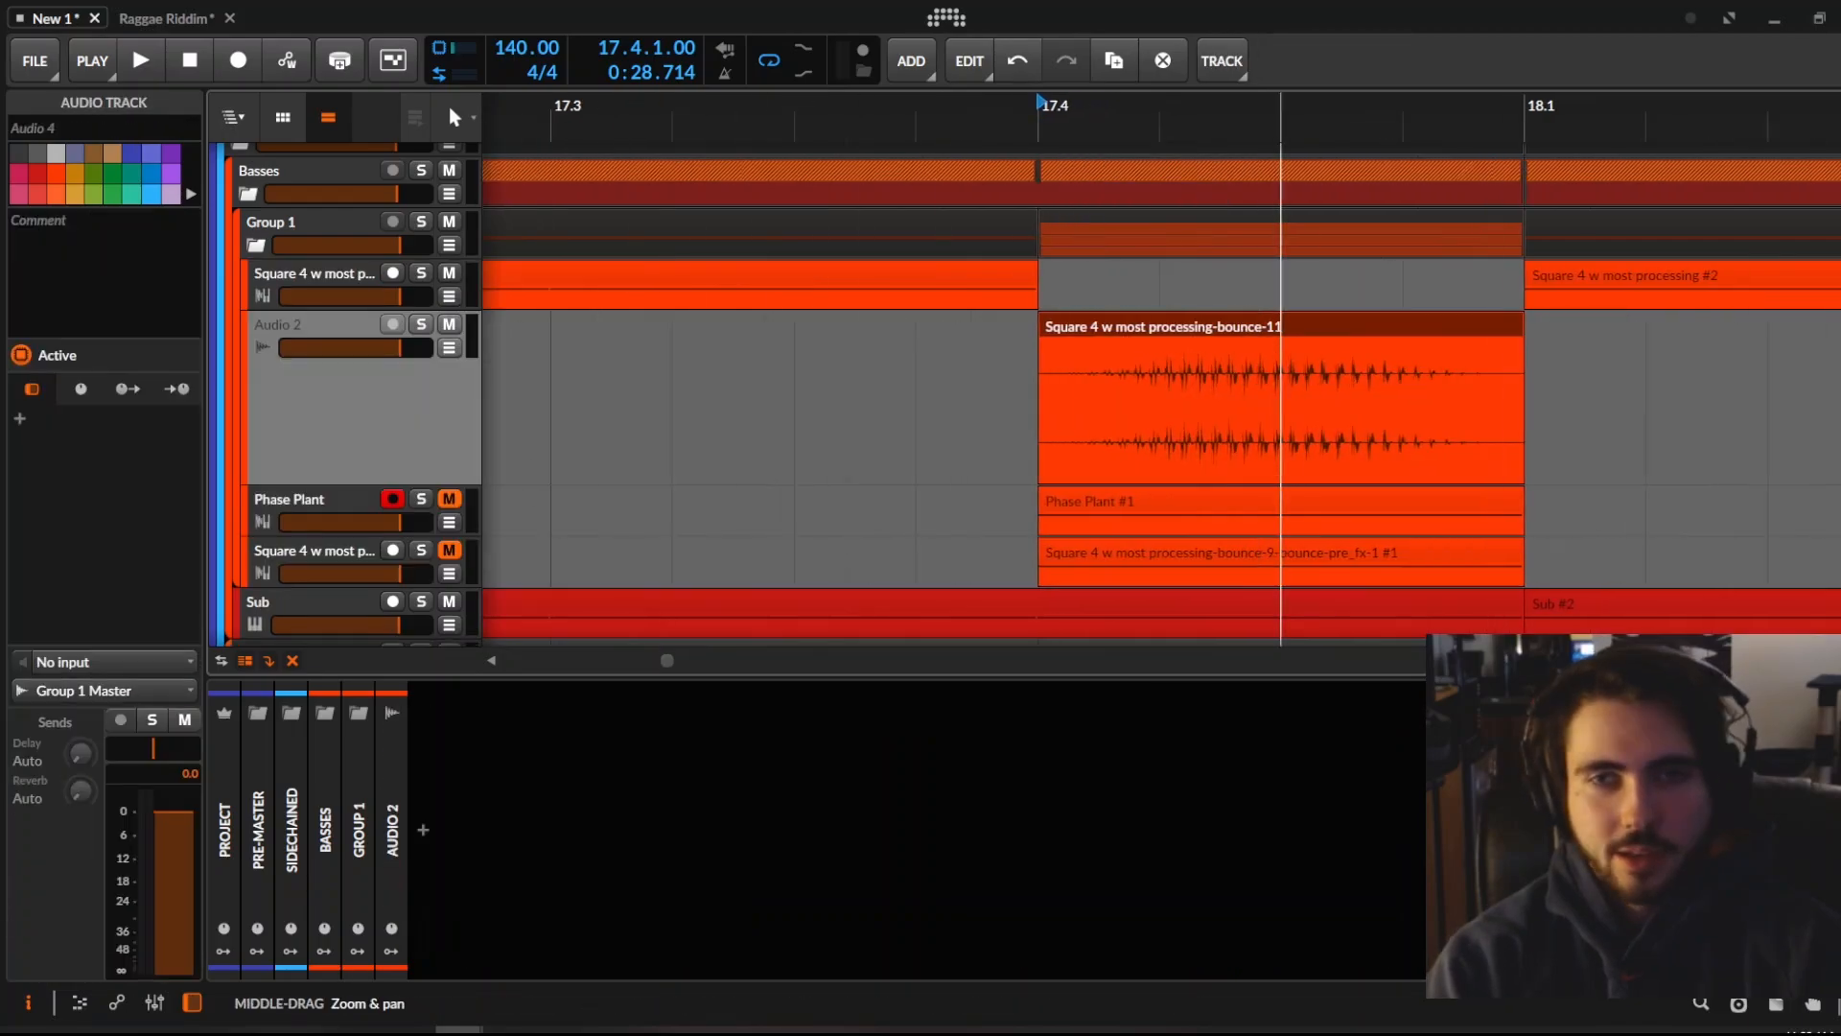
pyautogui.scroll(2, 1286, 437)
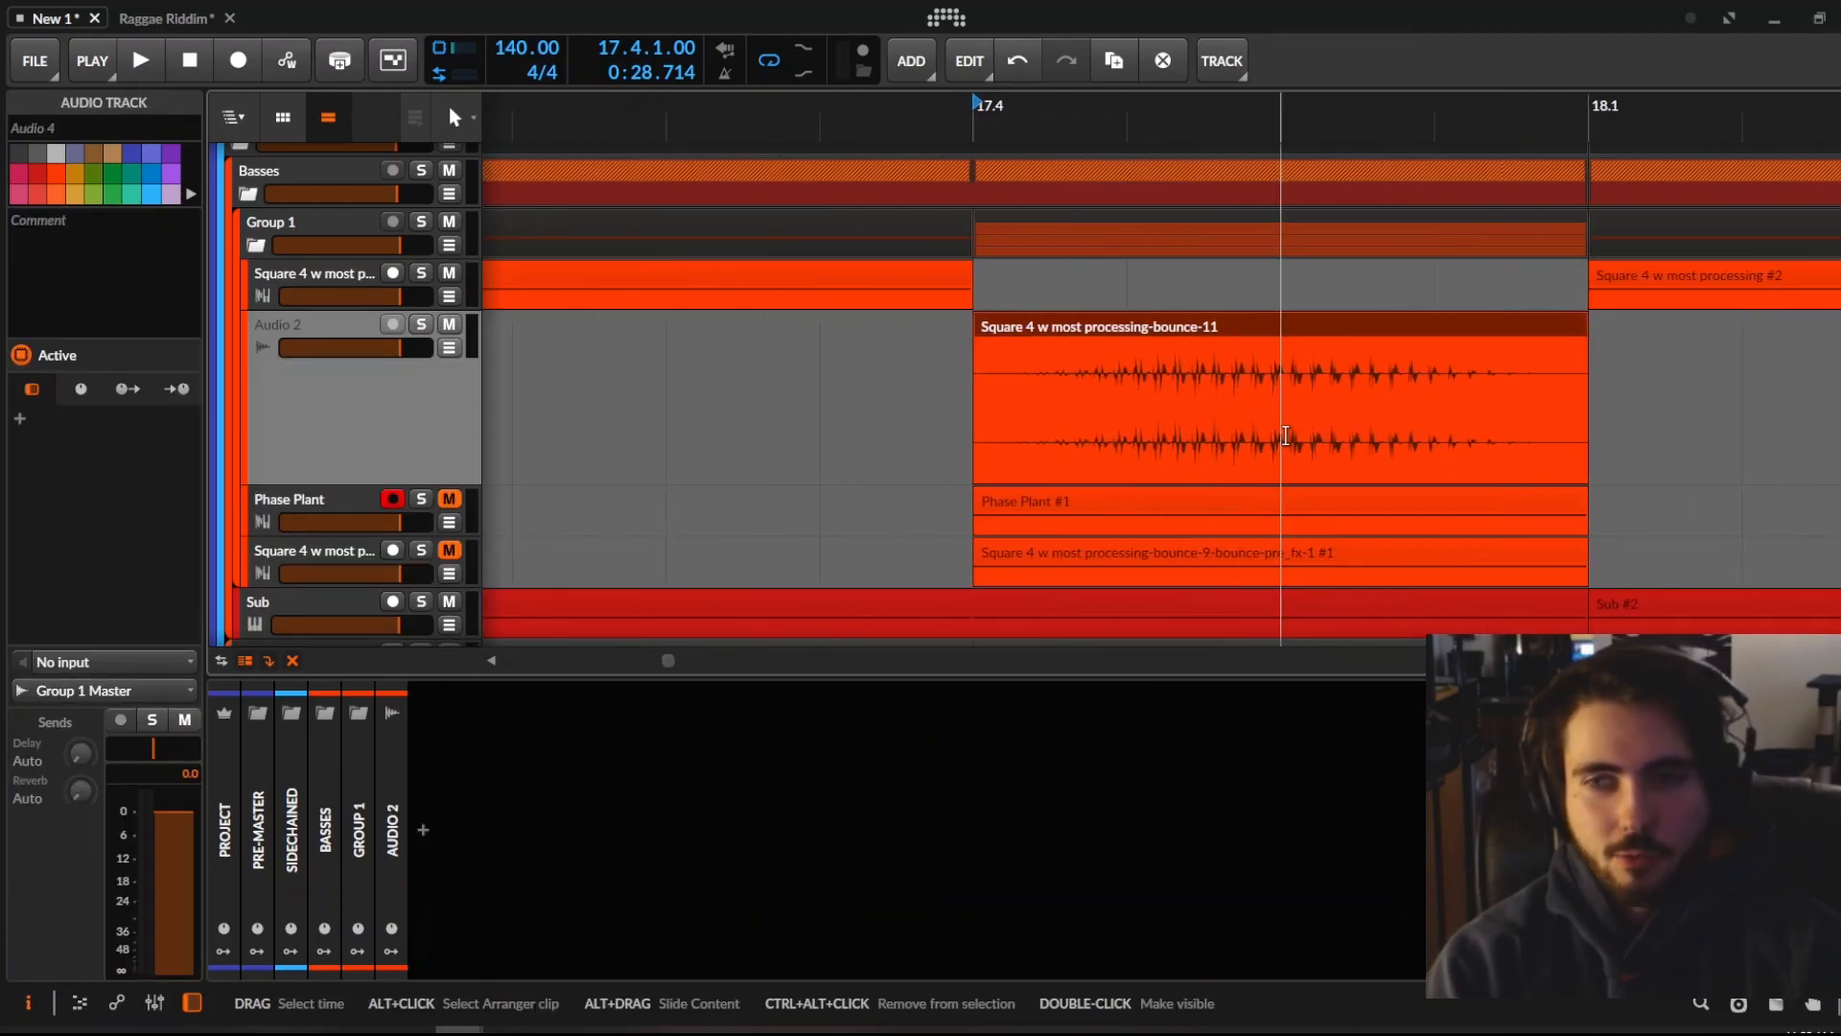
# Using a 1/64 grid, select 17.4.3.00 to 17.4.3.25 in the bounced audio and duplicate that slice repeatedly until 18.1
pyautogui.click(1286, 436)
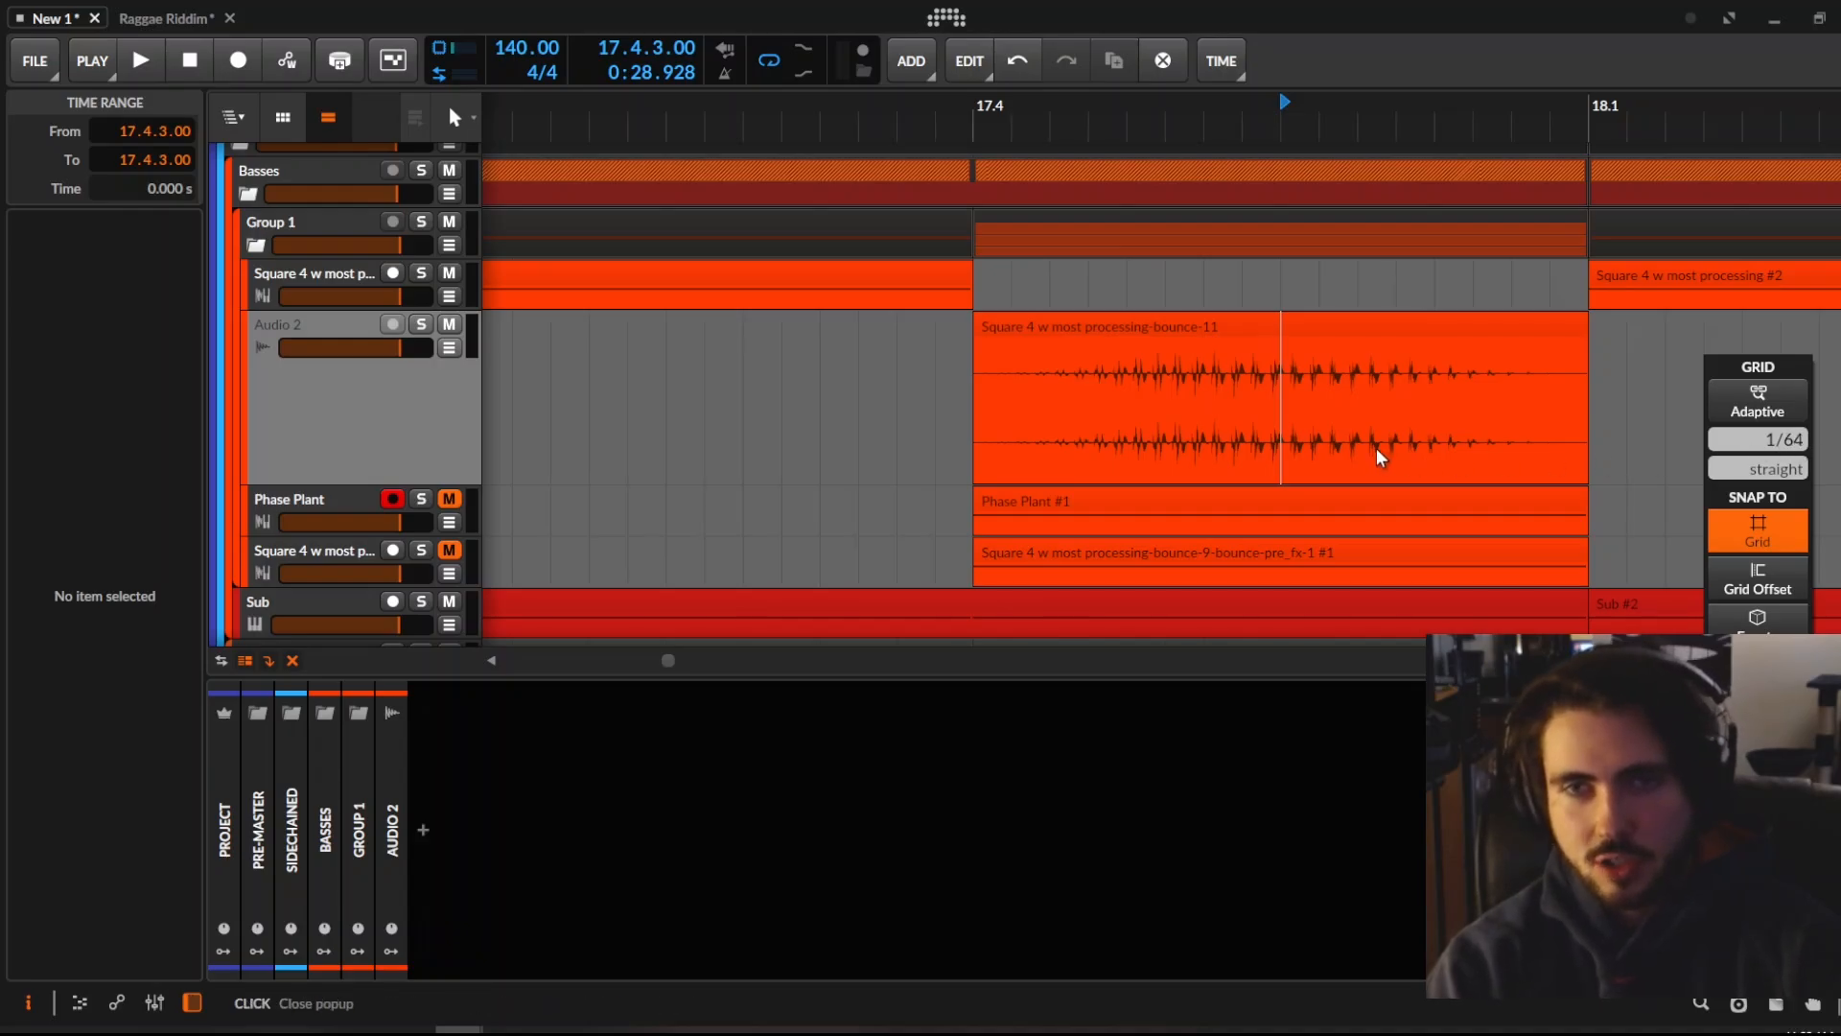
pyautogui.click(1305, 440)
pyautogui.moveTo(1281, 440); pyautogui.dragTo(1329, 523)
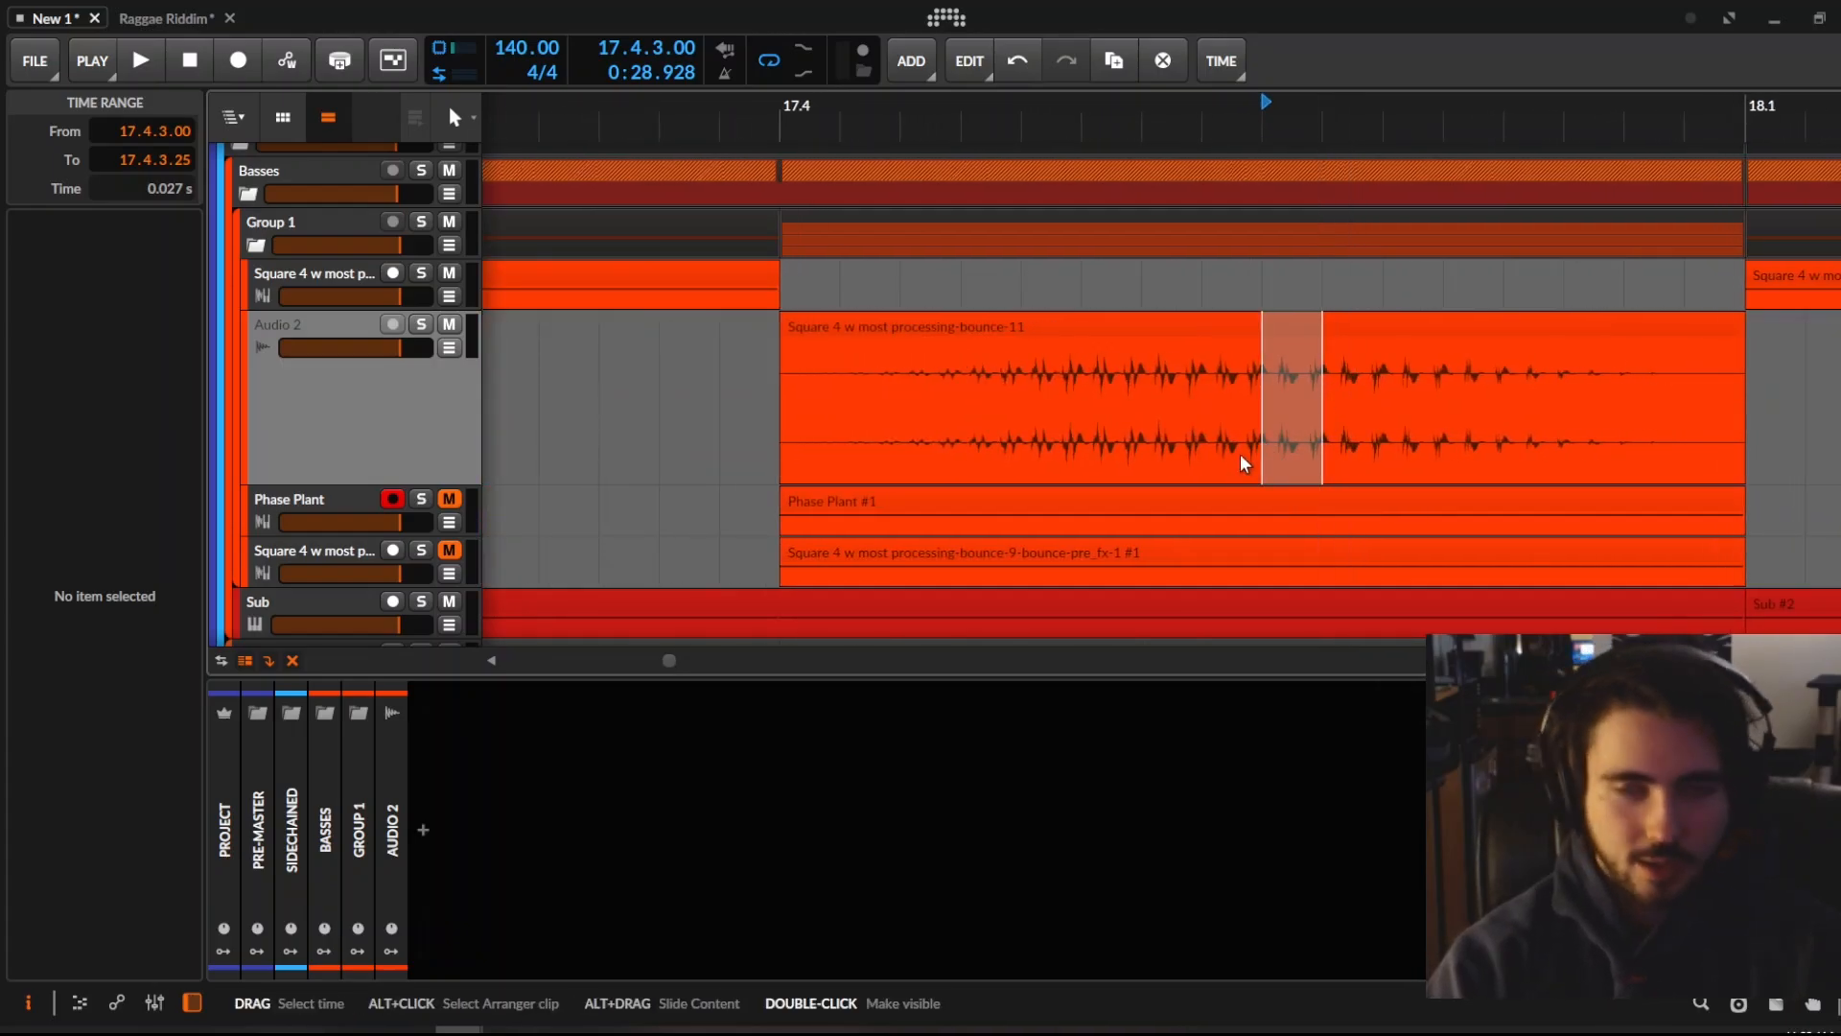
pyautogui.moveTo(1283, 446); pyautogui.dragTo(1283, 499)
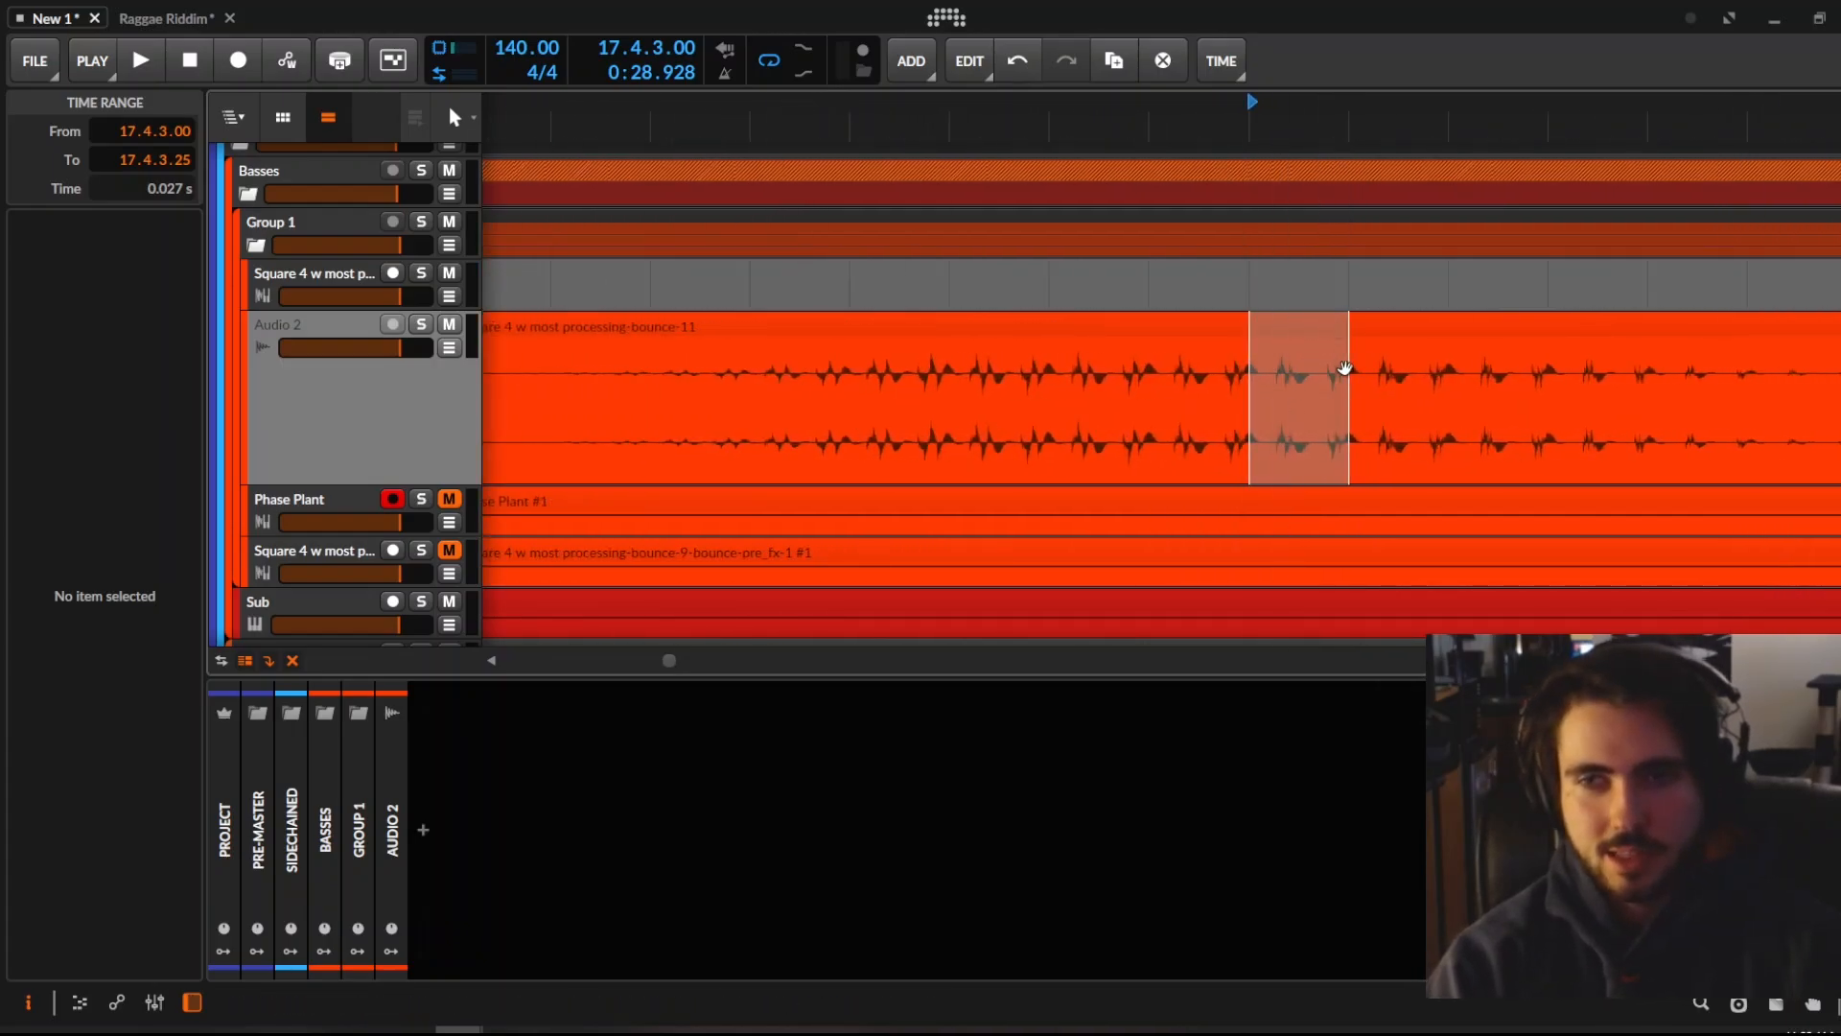
pyautogui.moveTo(1375, 451)
pyautogui.mouseDown()
pyautogui.moveTo(1327, 429)
pyautogui.moveTo(1364, 393)
pyautogui.moveTo(1348, 456)
pyautogui.mouseUp()
pyautogui.hotkey('ctrl', 'd')
pyautogui.hotkey('ctrl', 'd')
pyautogui.hotkey('ctrl', 'd')
pyautogui.hotkey('ctrl', 'd')
pyautogui.hotkey('ctrl', 'd')
pyautogui.hotkey('ctrl', 'd')
pyautogui.hotkey('ctrl', 'd')
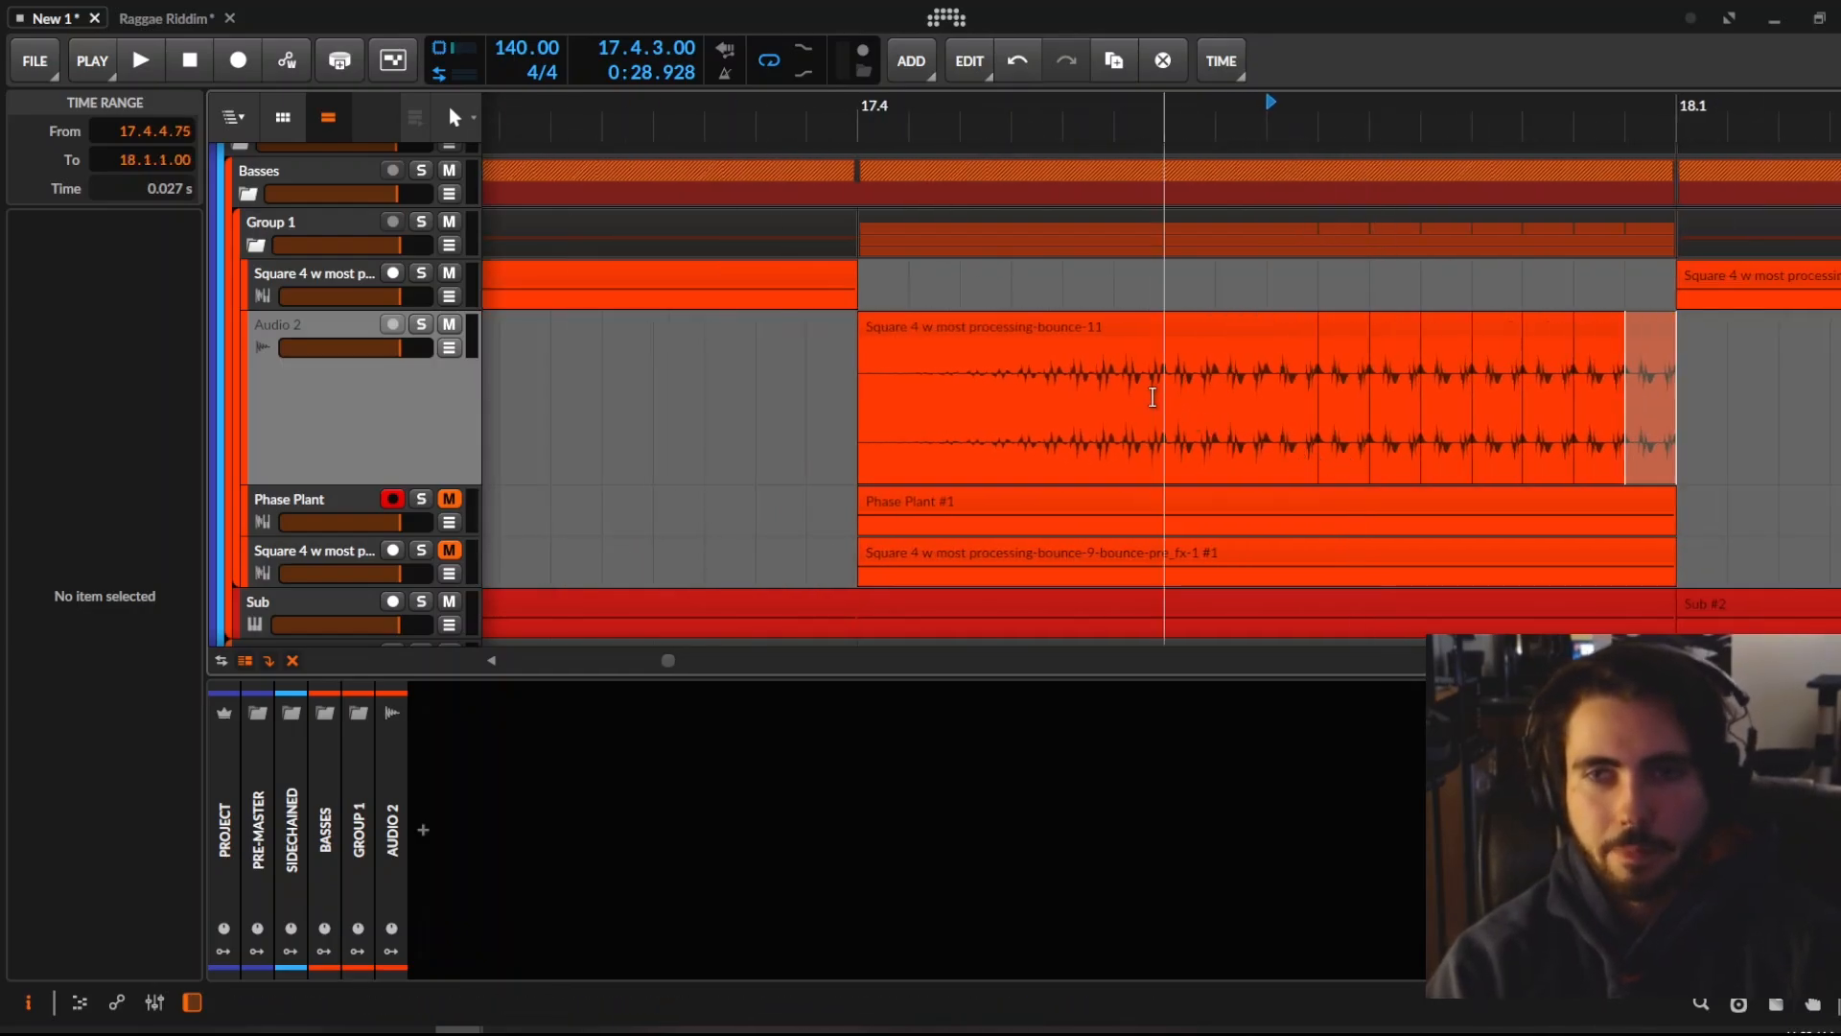
# Audition the Audio 2 track soloed from 17.4 to hear the bass lead into the duplicated slices
pyautogui.click(1080, 320)
pyautogui.press('space')
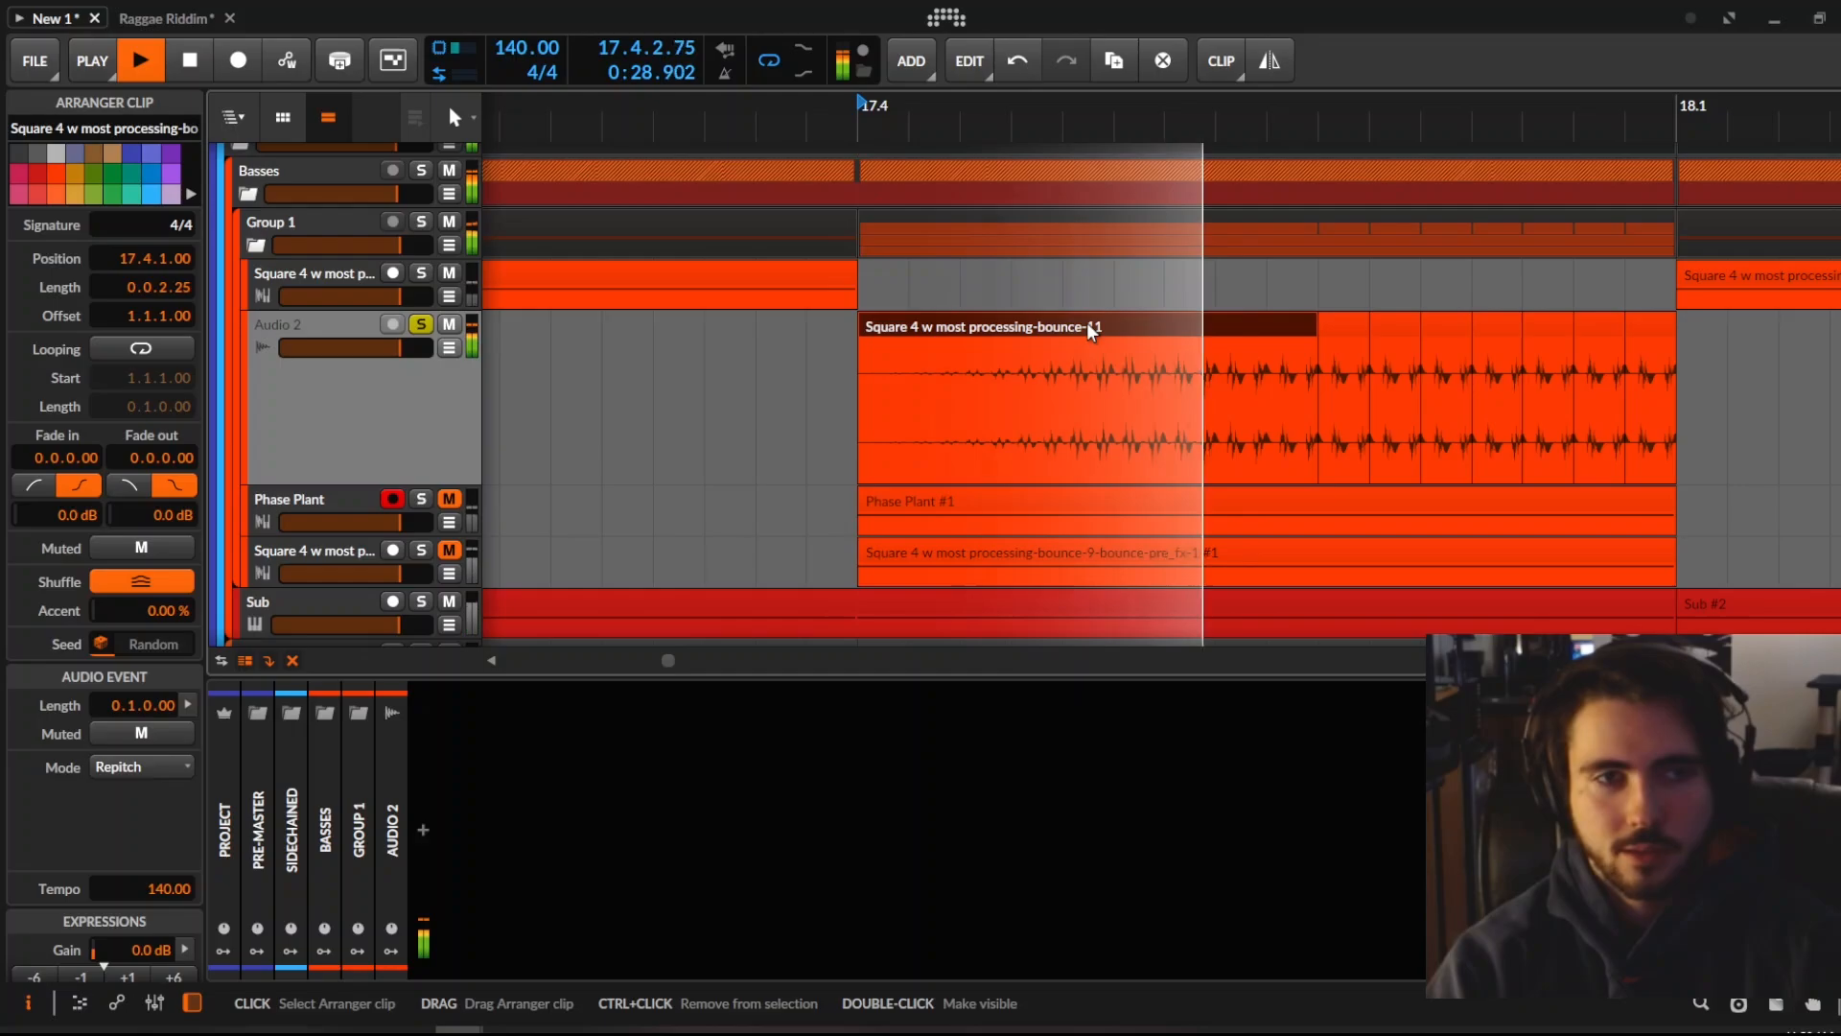
pyautogui.press('space')
pyautogui.click(1347, 328)
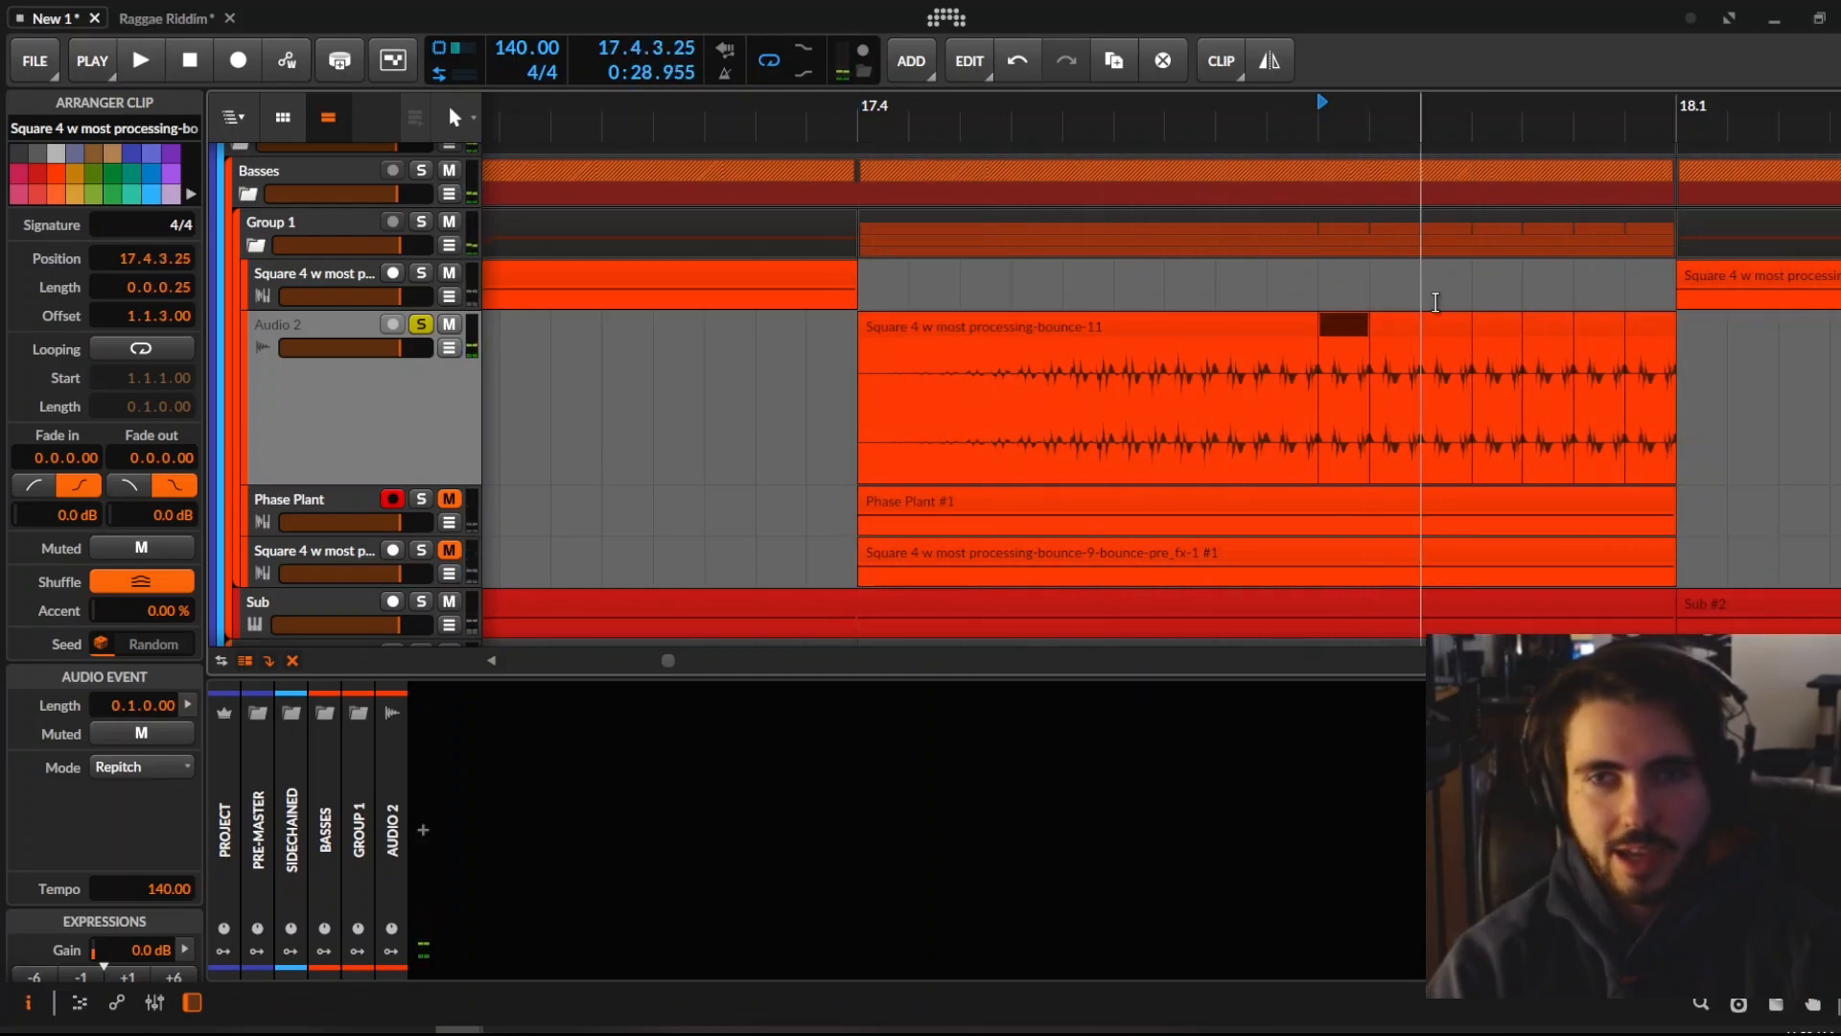
pyautogui.click(1218, 324)
pyautogui.press('space')
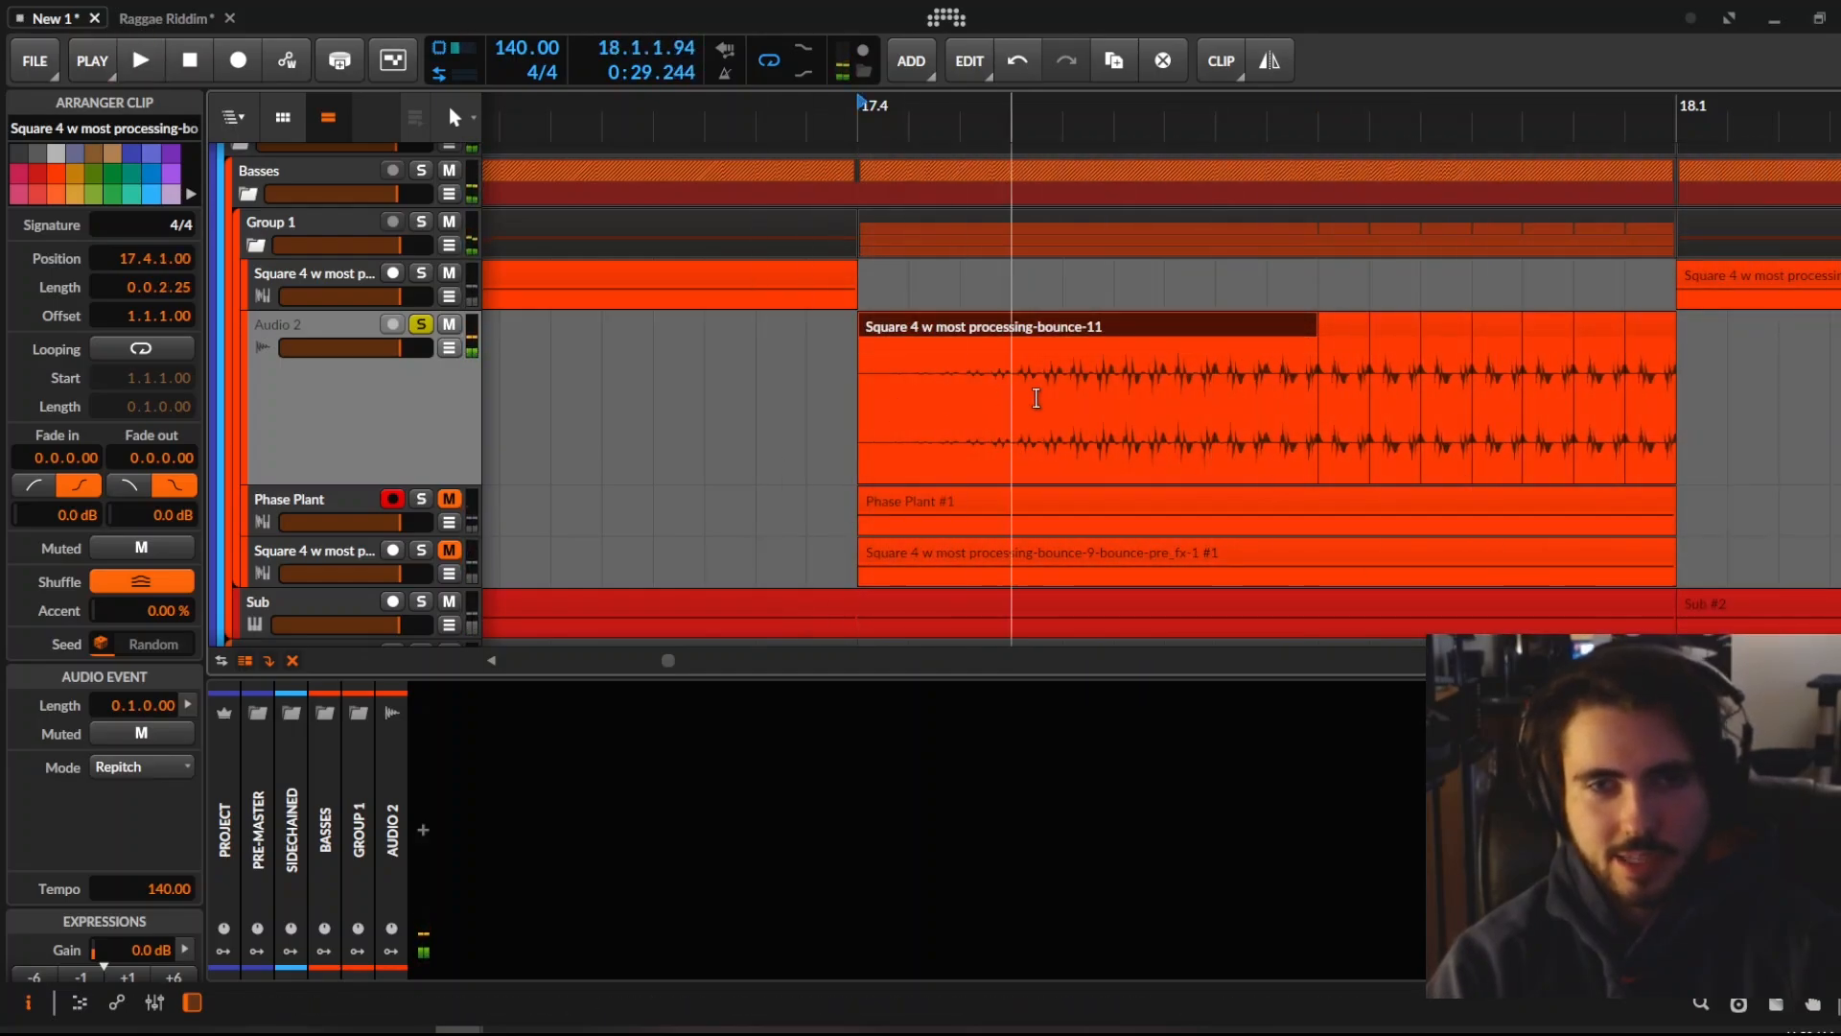
pyautogui.press('space')
# Point out the source slice at 17.4.3.00 and select the seven duplicated slices from 17.4.3.25 to 18.1
pyautogui.click(1343, 328)
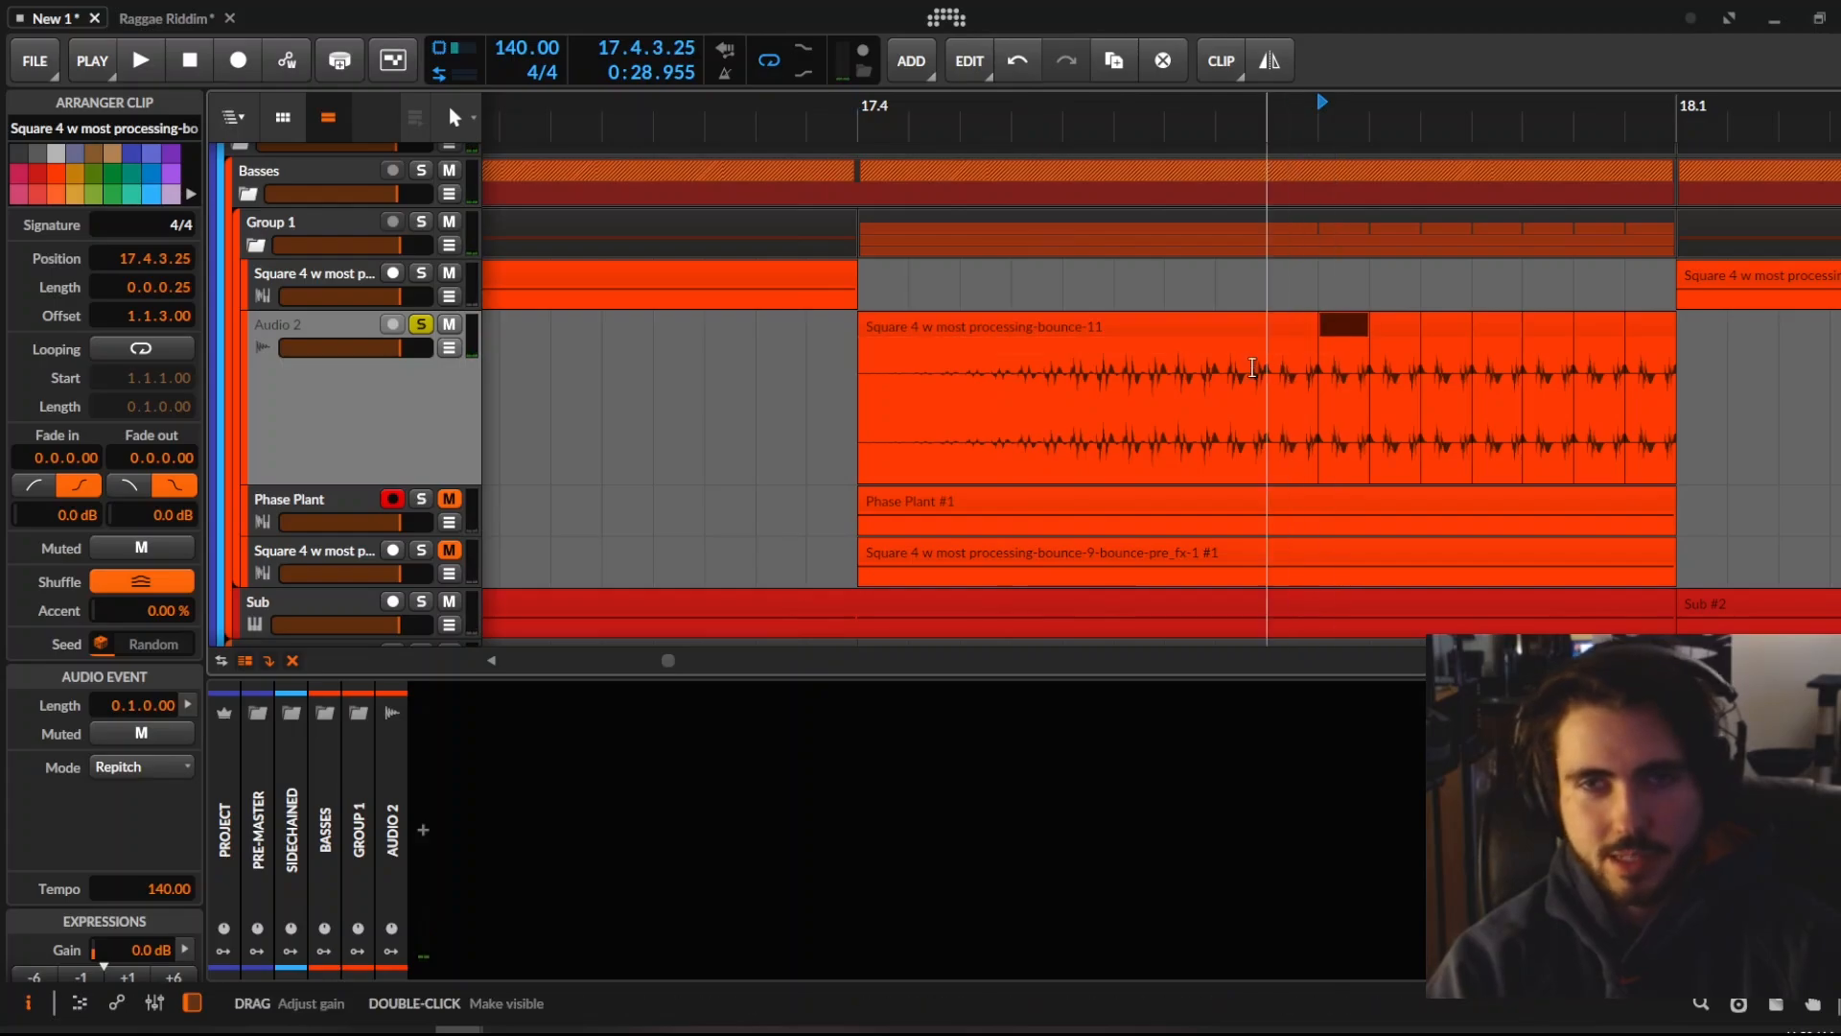
pyautogui.moveTo(1274, 401); pyautogui.dragTo(1330, 396)
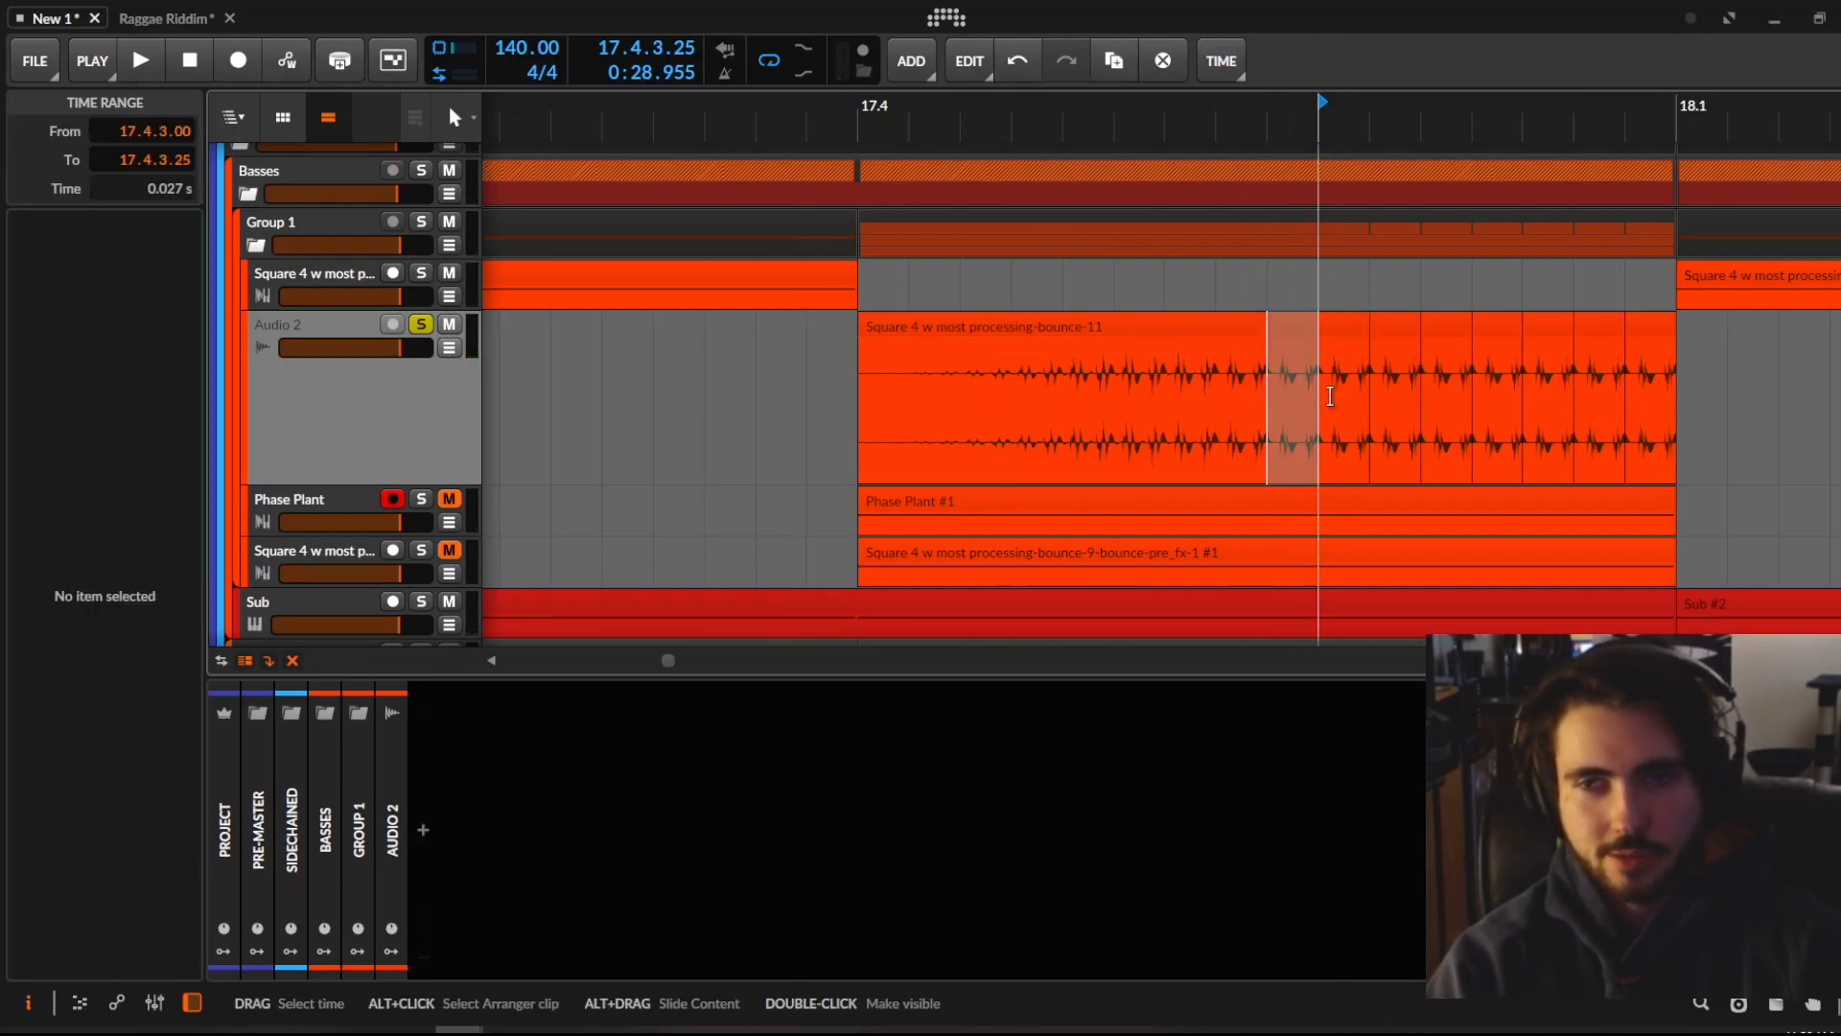
pyautogui.click(1345, 328)
pyautogui.keyDown('shift'); pyautogui.click(1644, 327); pyautogui.keyUp('shift')
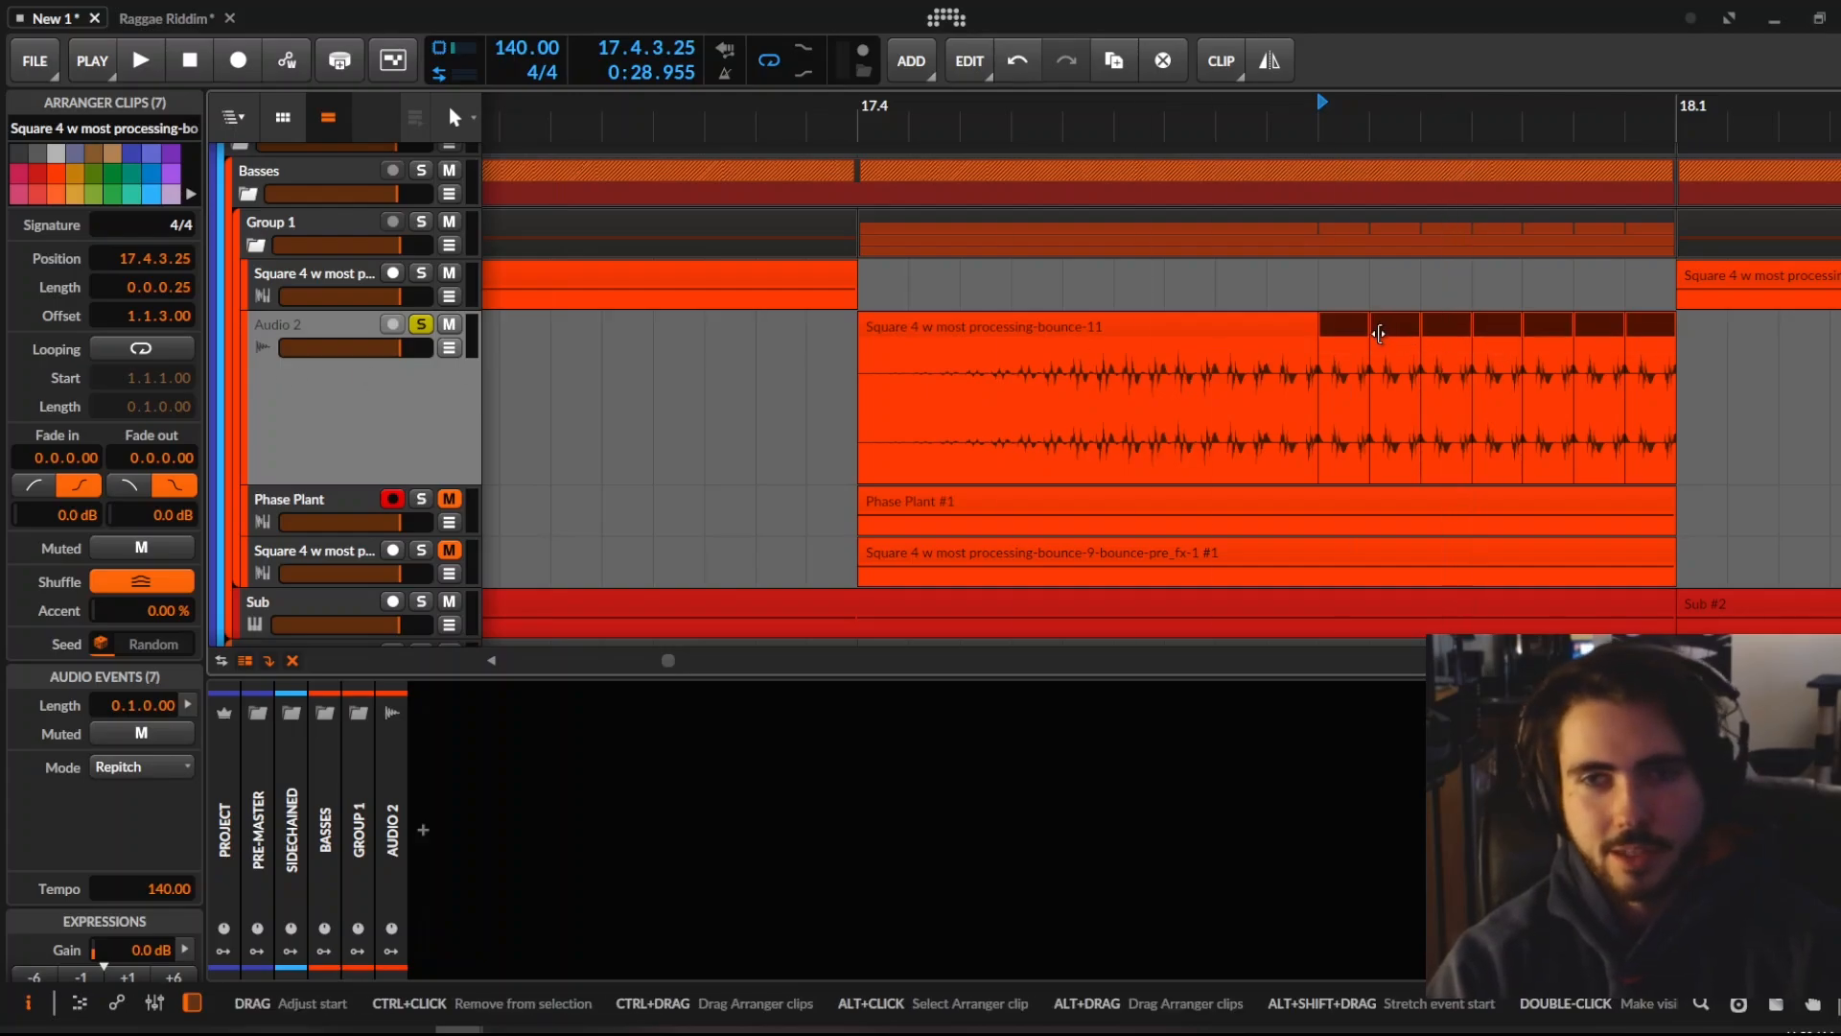
pyautogui.scroll(2, 1369, 384)
# Select the half-length slice from 17.4.3.25 to 17.4.3.37 and duplicate it repeatedly through 17.4.4.87
pyautogui.click(1336, 391)
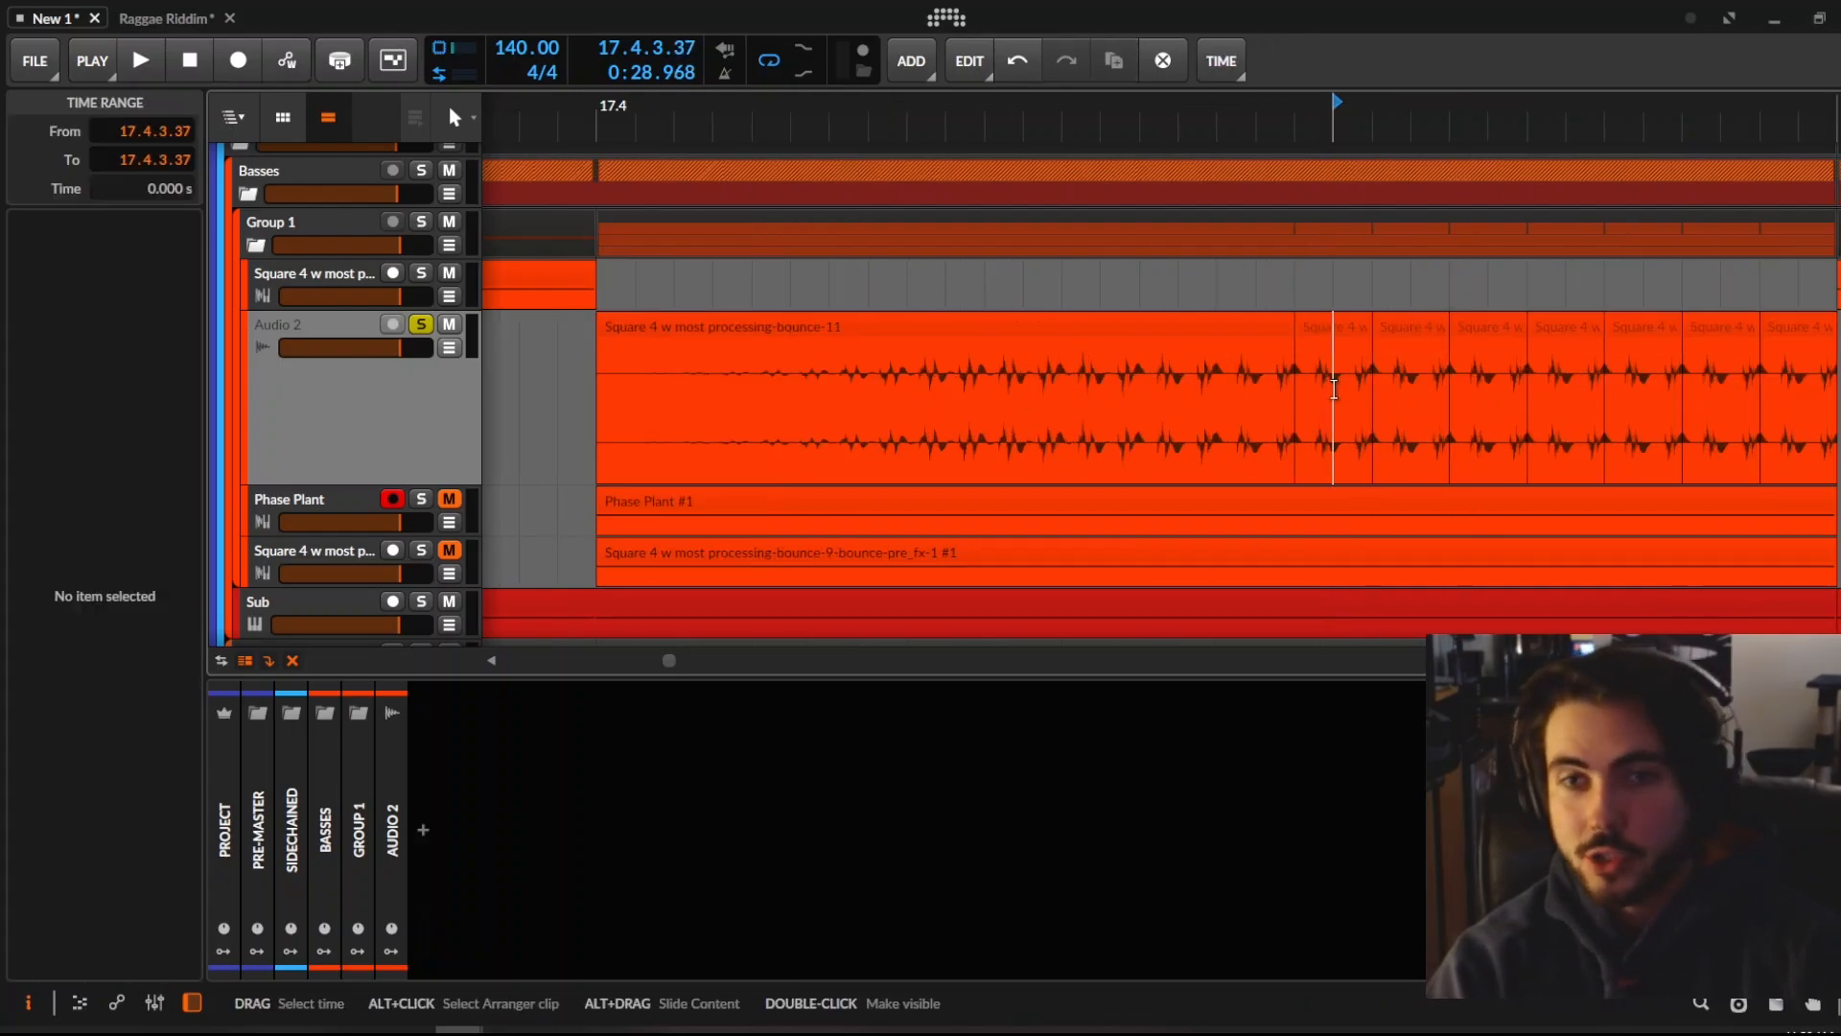
pyautogui.moveTo(1334, 388); pyautogui.dragTo(1304, 394)
pyautogui.hotkey('ctrl', 'd')
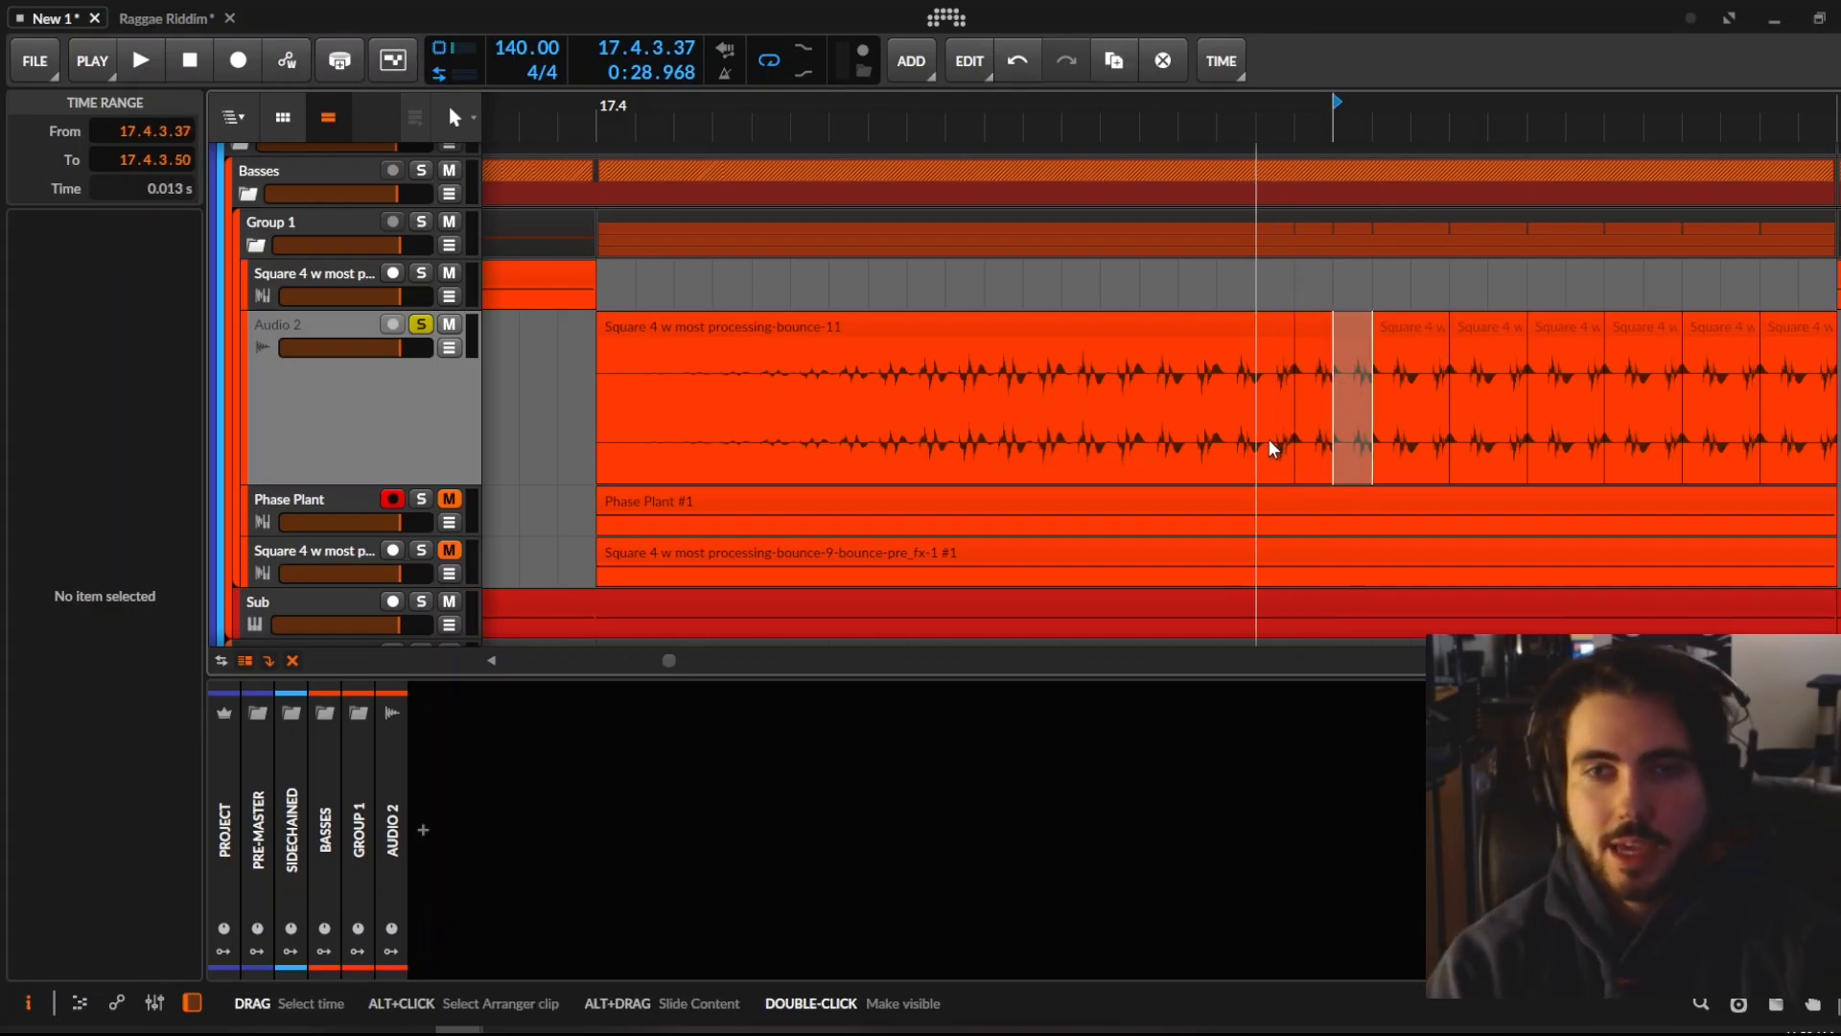
pyautogui.hotkey('ctrl', 'd')
pyautogui.hotkey('ctrl', 'd')
pyautogui.hotkey('ctrl', 'd')
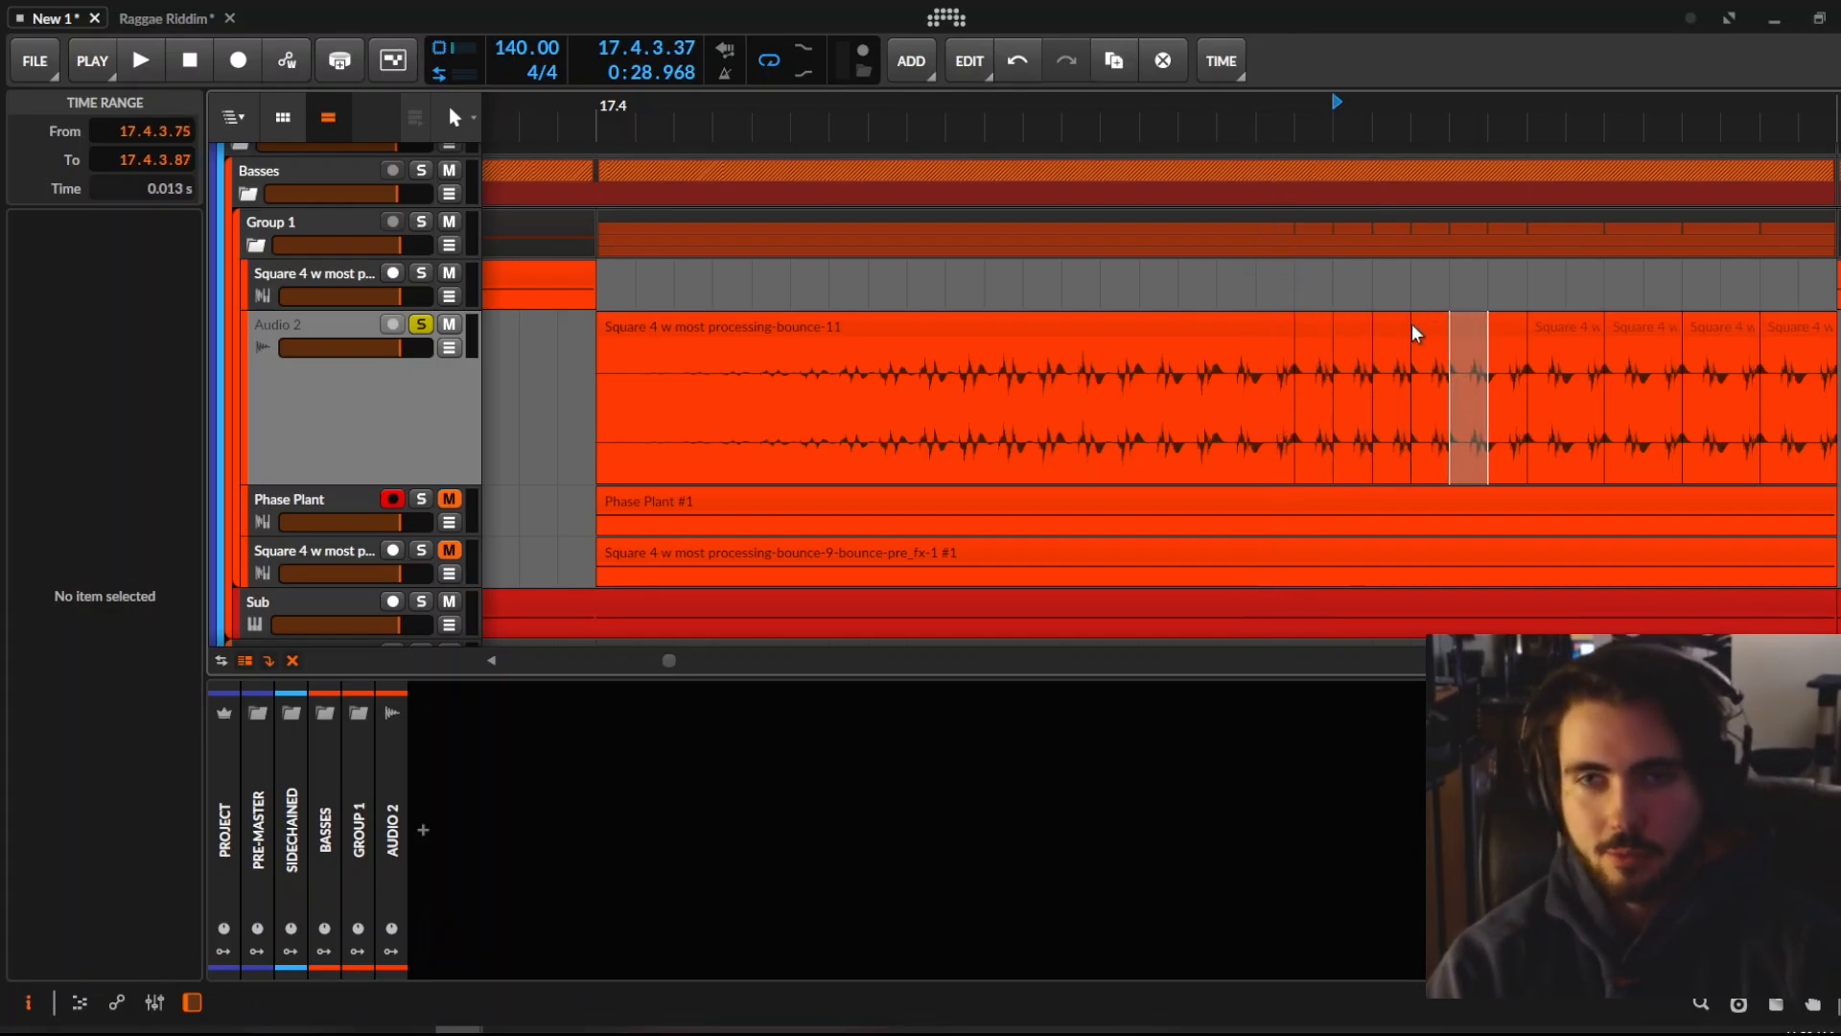
pyautogui.hotkey('ctrl', 'd')
pyautogui.hotkey('ctrl', 'd')
pyautogui.hotkey('ctrl', 'd')
pyautogui.hotkey('ctrl', 'd')
pyautogui.hotkey('ctrl', 'd')
pyautogui.hotkey('ctrl', 'd')
pyautogui.hotkey('ctrl', 'd')
pyautogui.hotkey('ctrl', 'd')
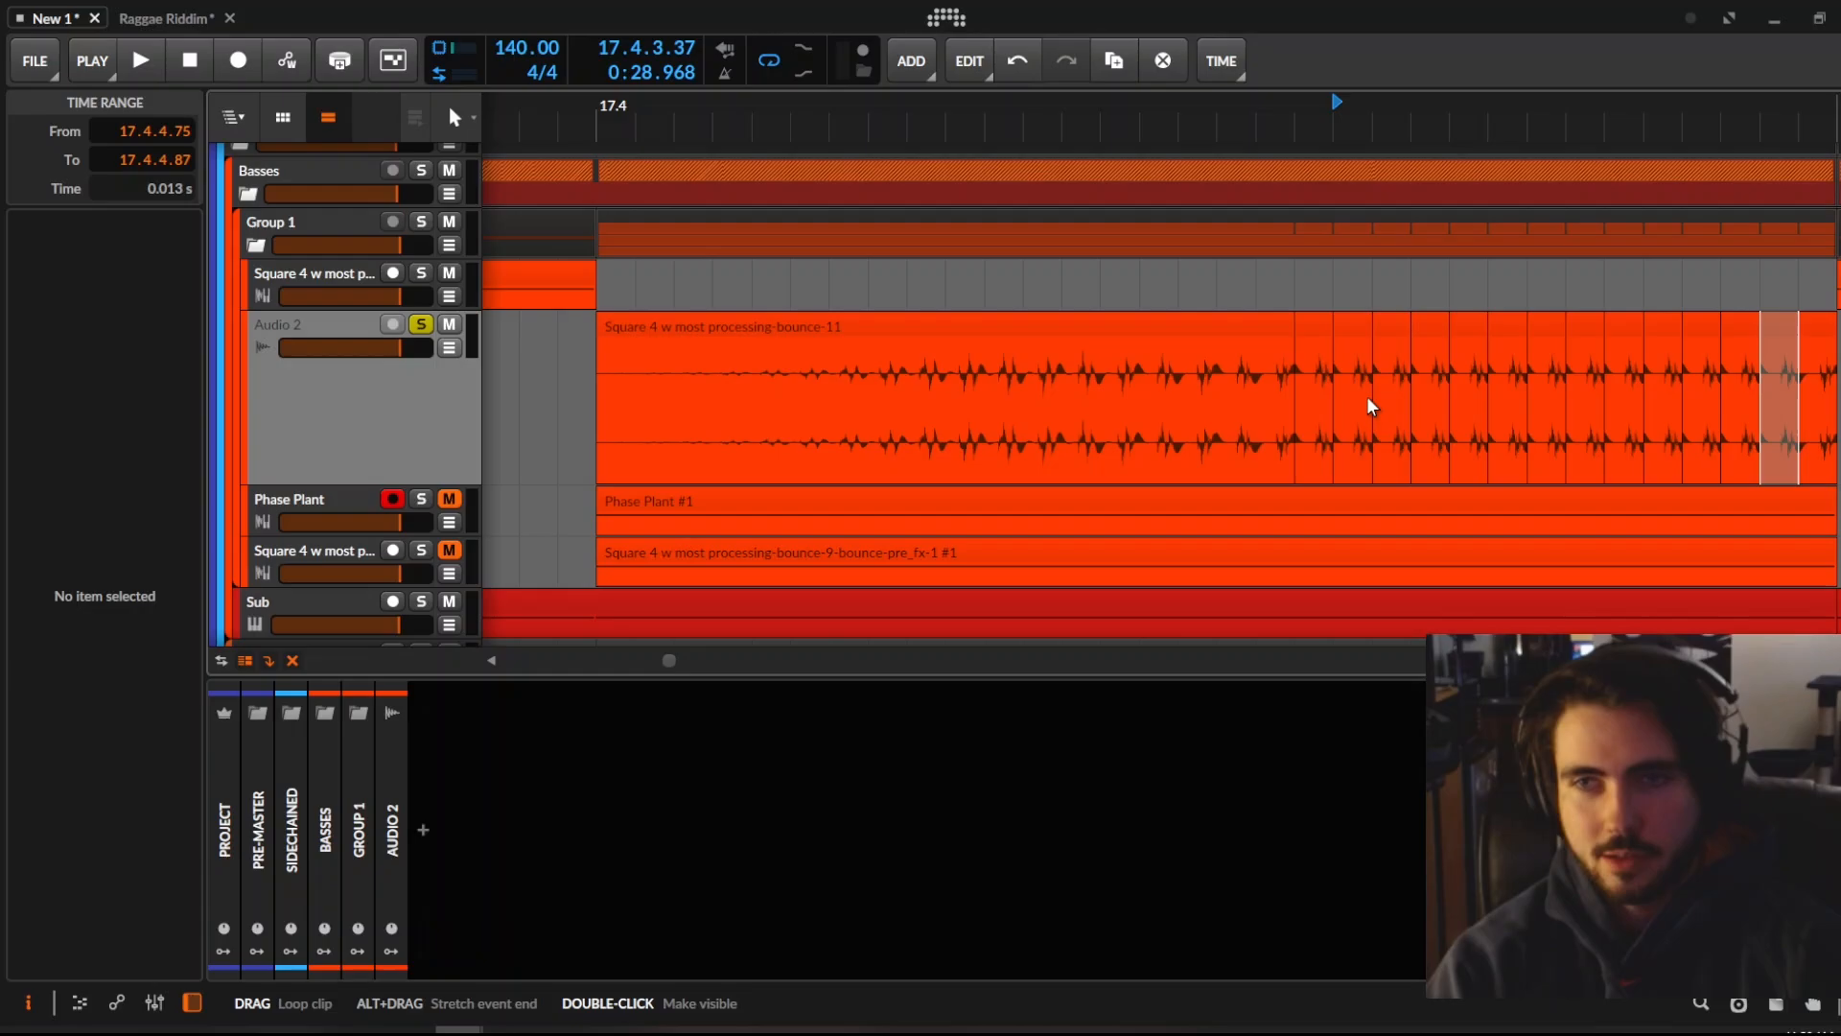
# Play the soloed Audio 2 track from 17.4 to hear the shorter repeated slices
pyautogui.click(1366, 396)
pyautogui.click(1247, 327)
pyautogui.press('space')
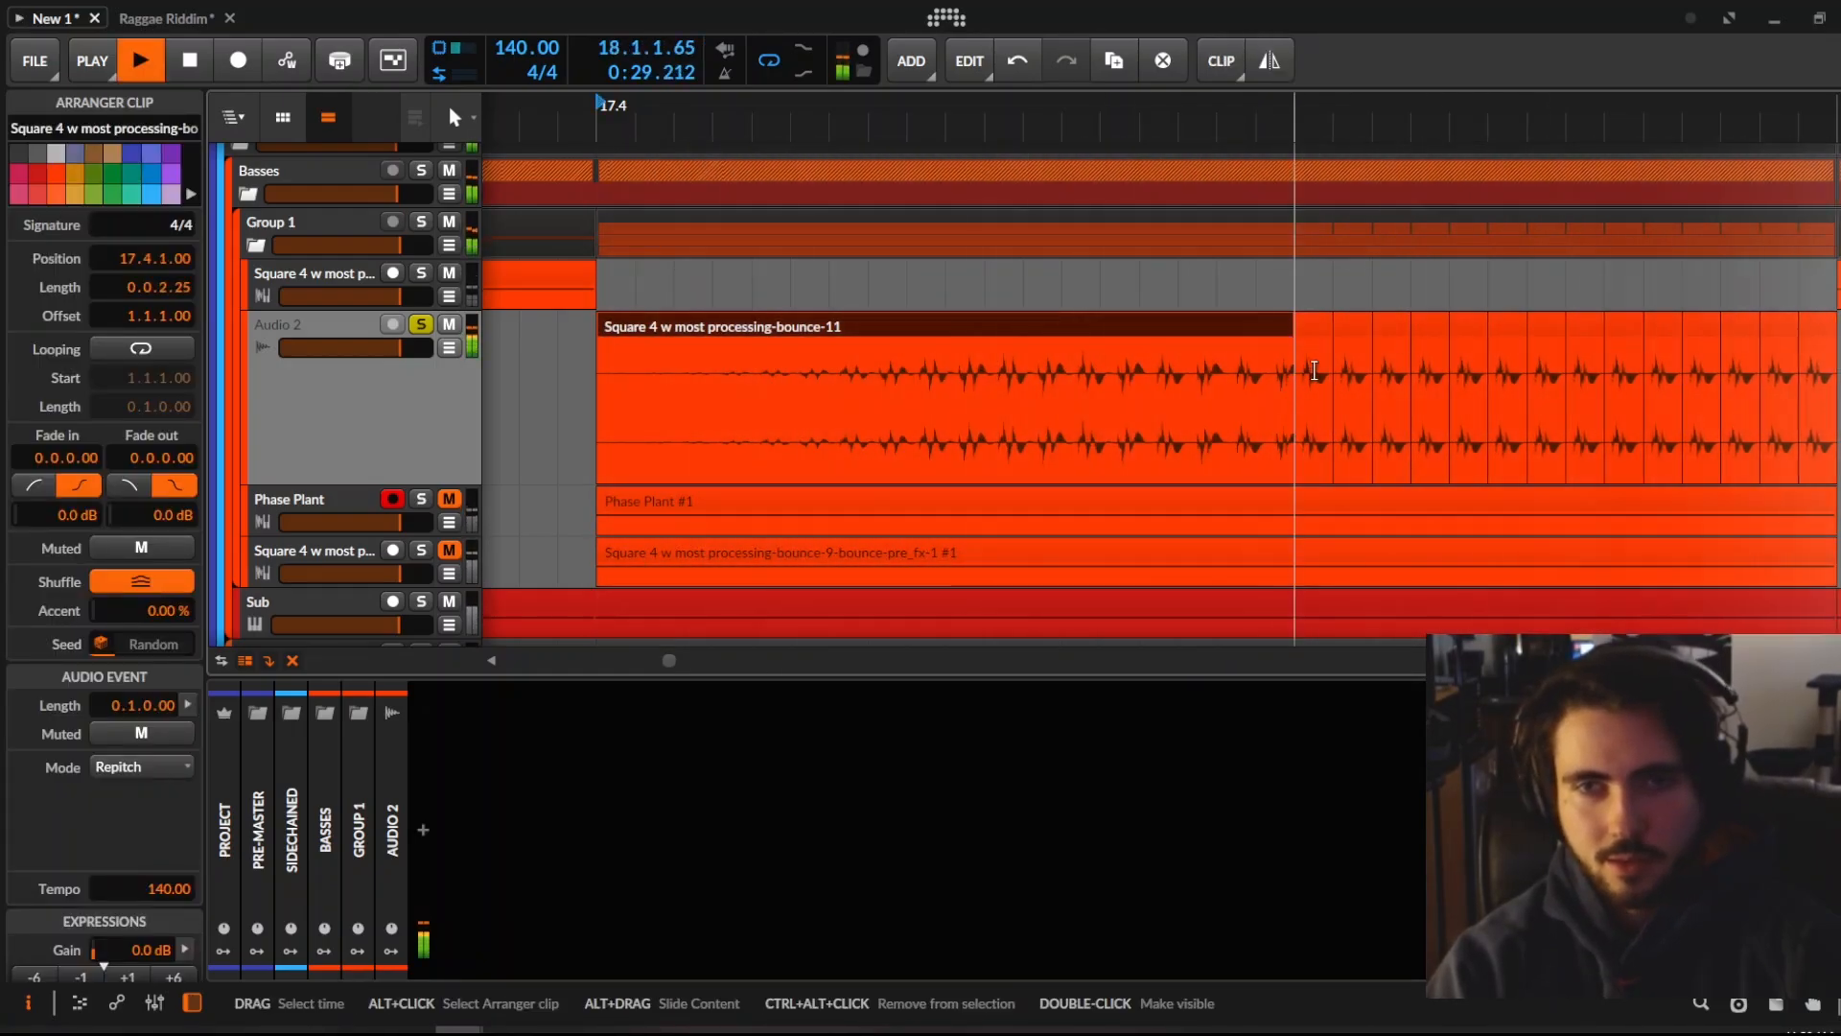
# Stop playback, select the repeated slices from 17.4.3.25 on Audio 2, and set their fade-in and fade-out to 0.0.0.06
pyautogui.press('space')
pyautogui.click(1315, 327)
pyautogui.keyDown('shift'); pyautogui.click(1811, 331); pyautogui.keyUp('shift')
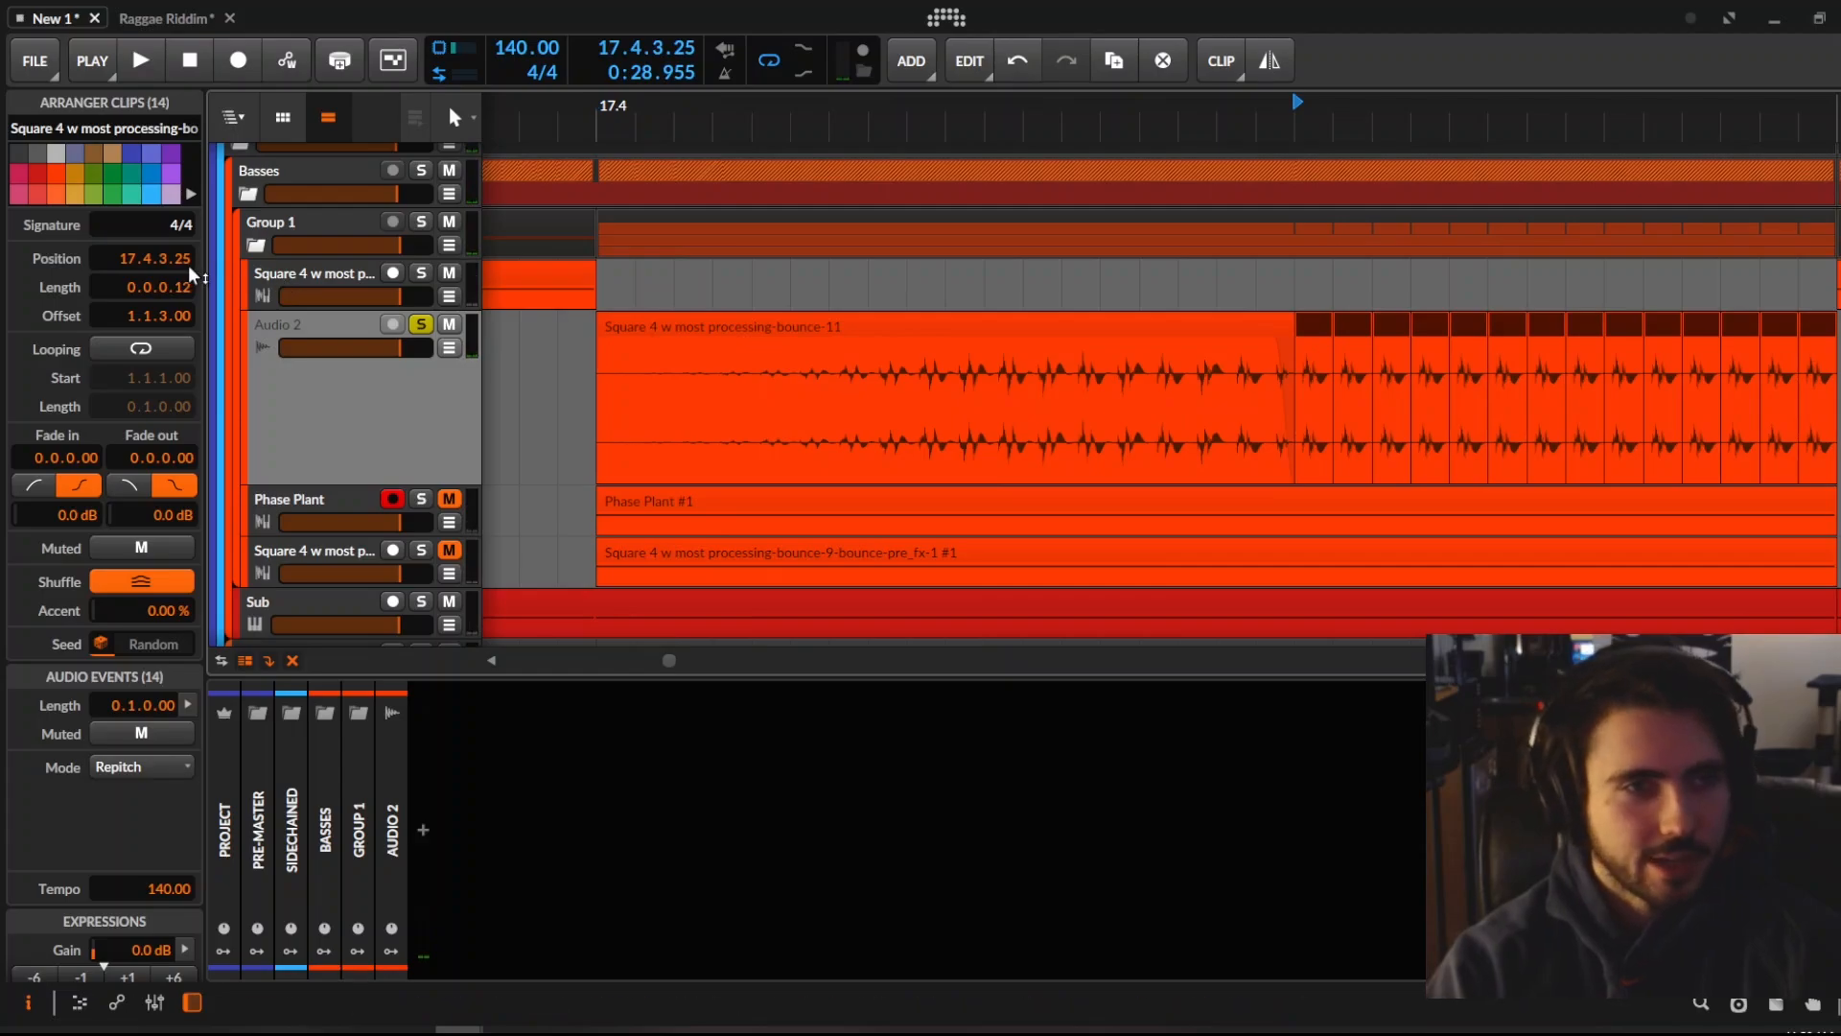
pyautogui.moveTo(182, 452); pyautogui.dragTo(83, 449)
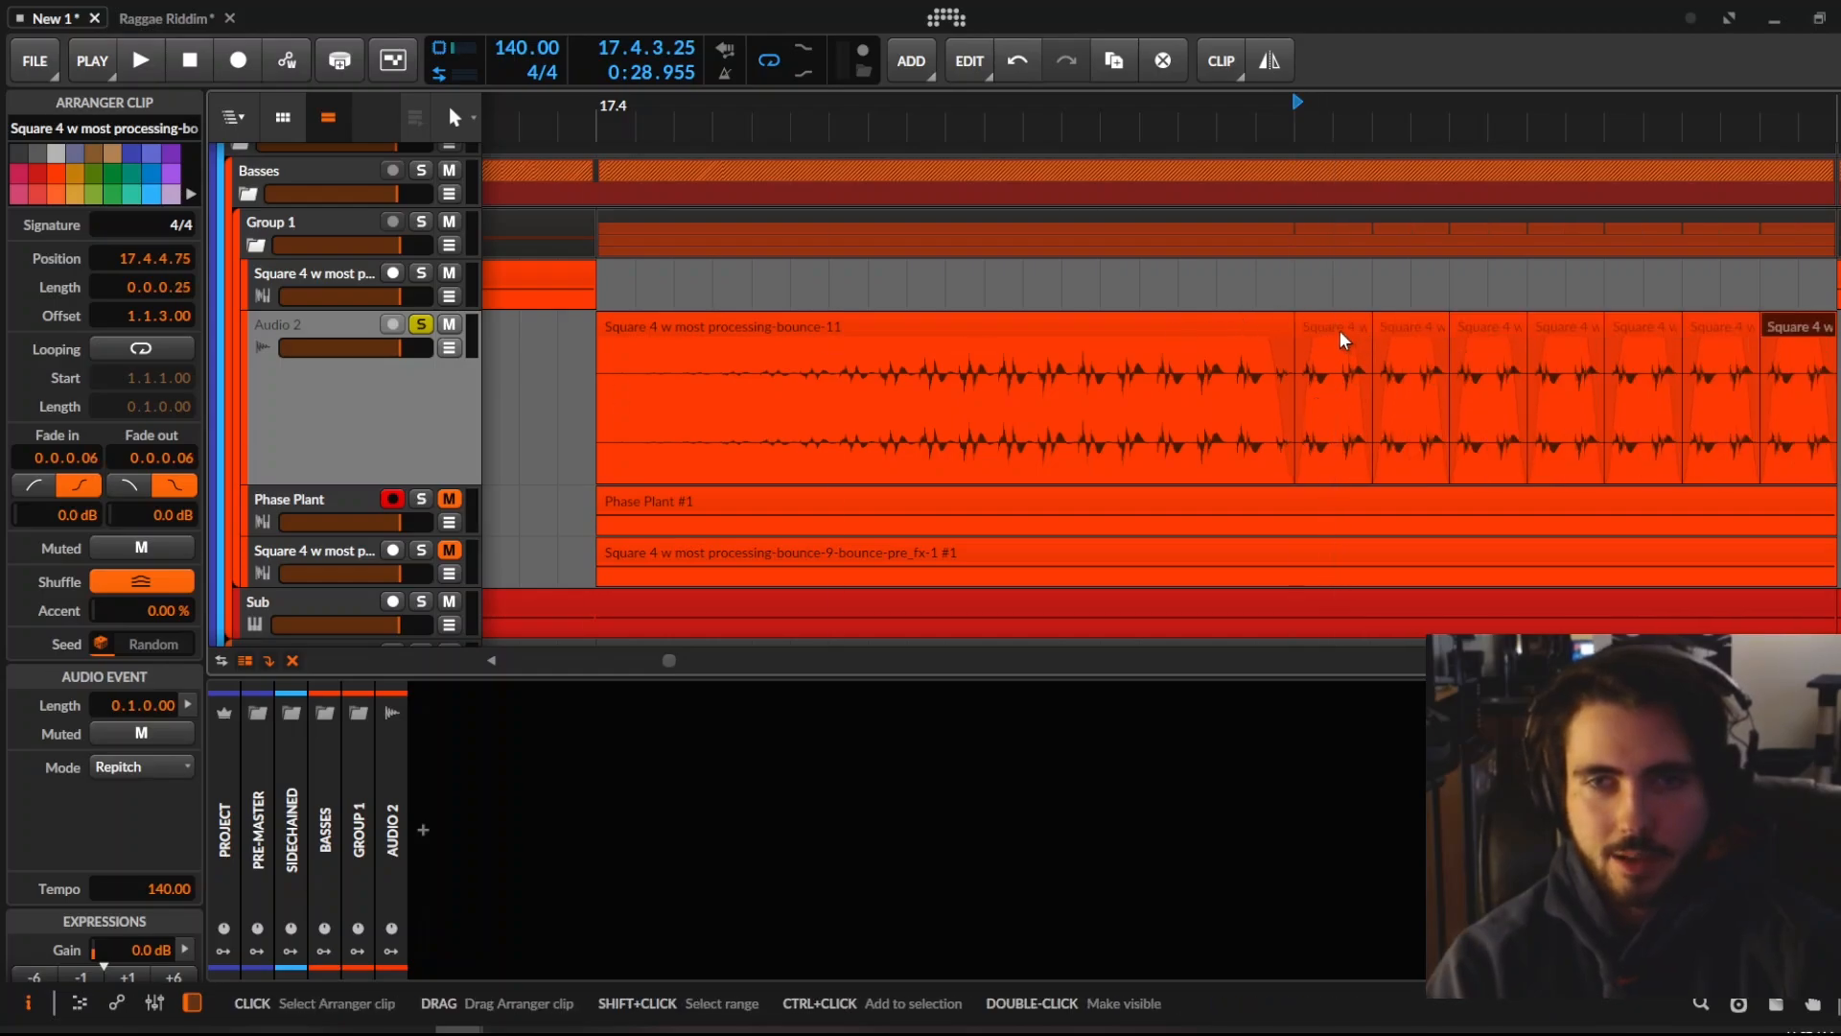
# Select the seven slices from 17.4.3.25 to 18.1, lengthen their fade-ins to 0.0.0.08, and audition the soloed bass from 17.4
pyautogui.click(1339, 330)
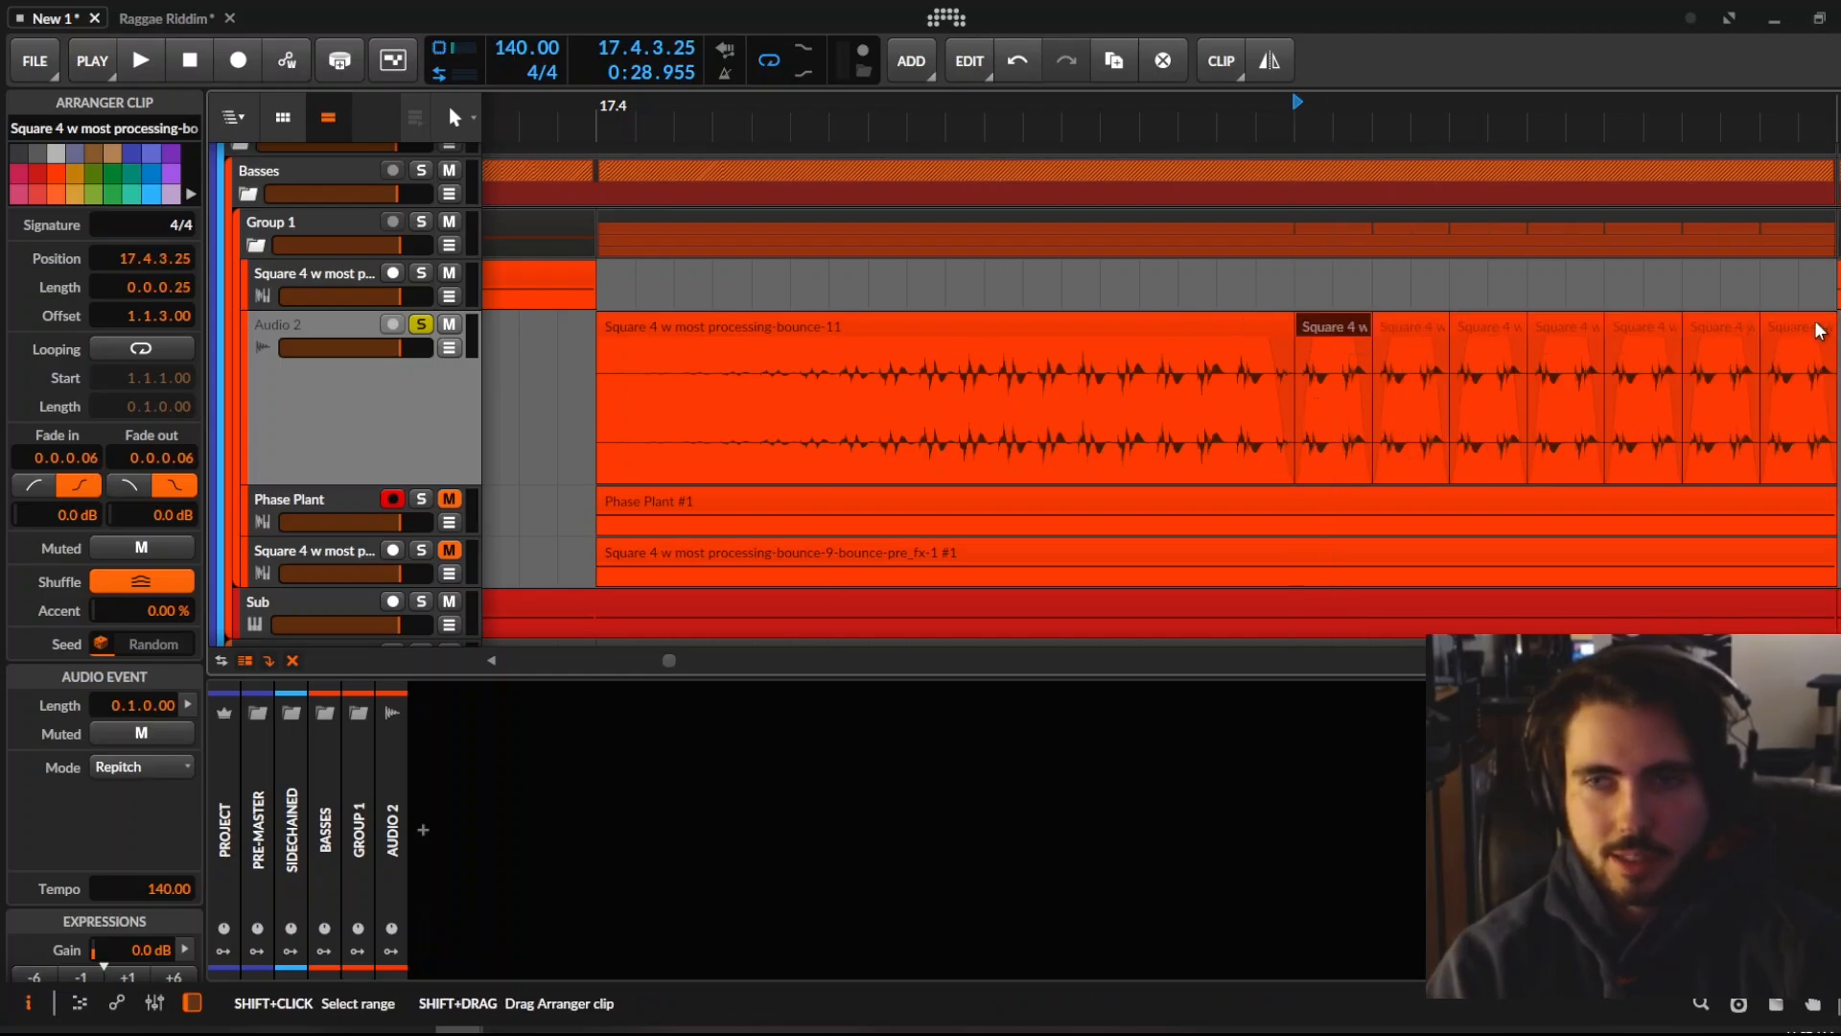
pyautogui.keyDown('shift'); pyautogui.click(1809, 408); pyautogui.keyUp('shift')
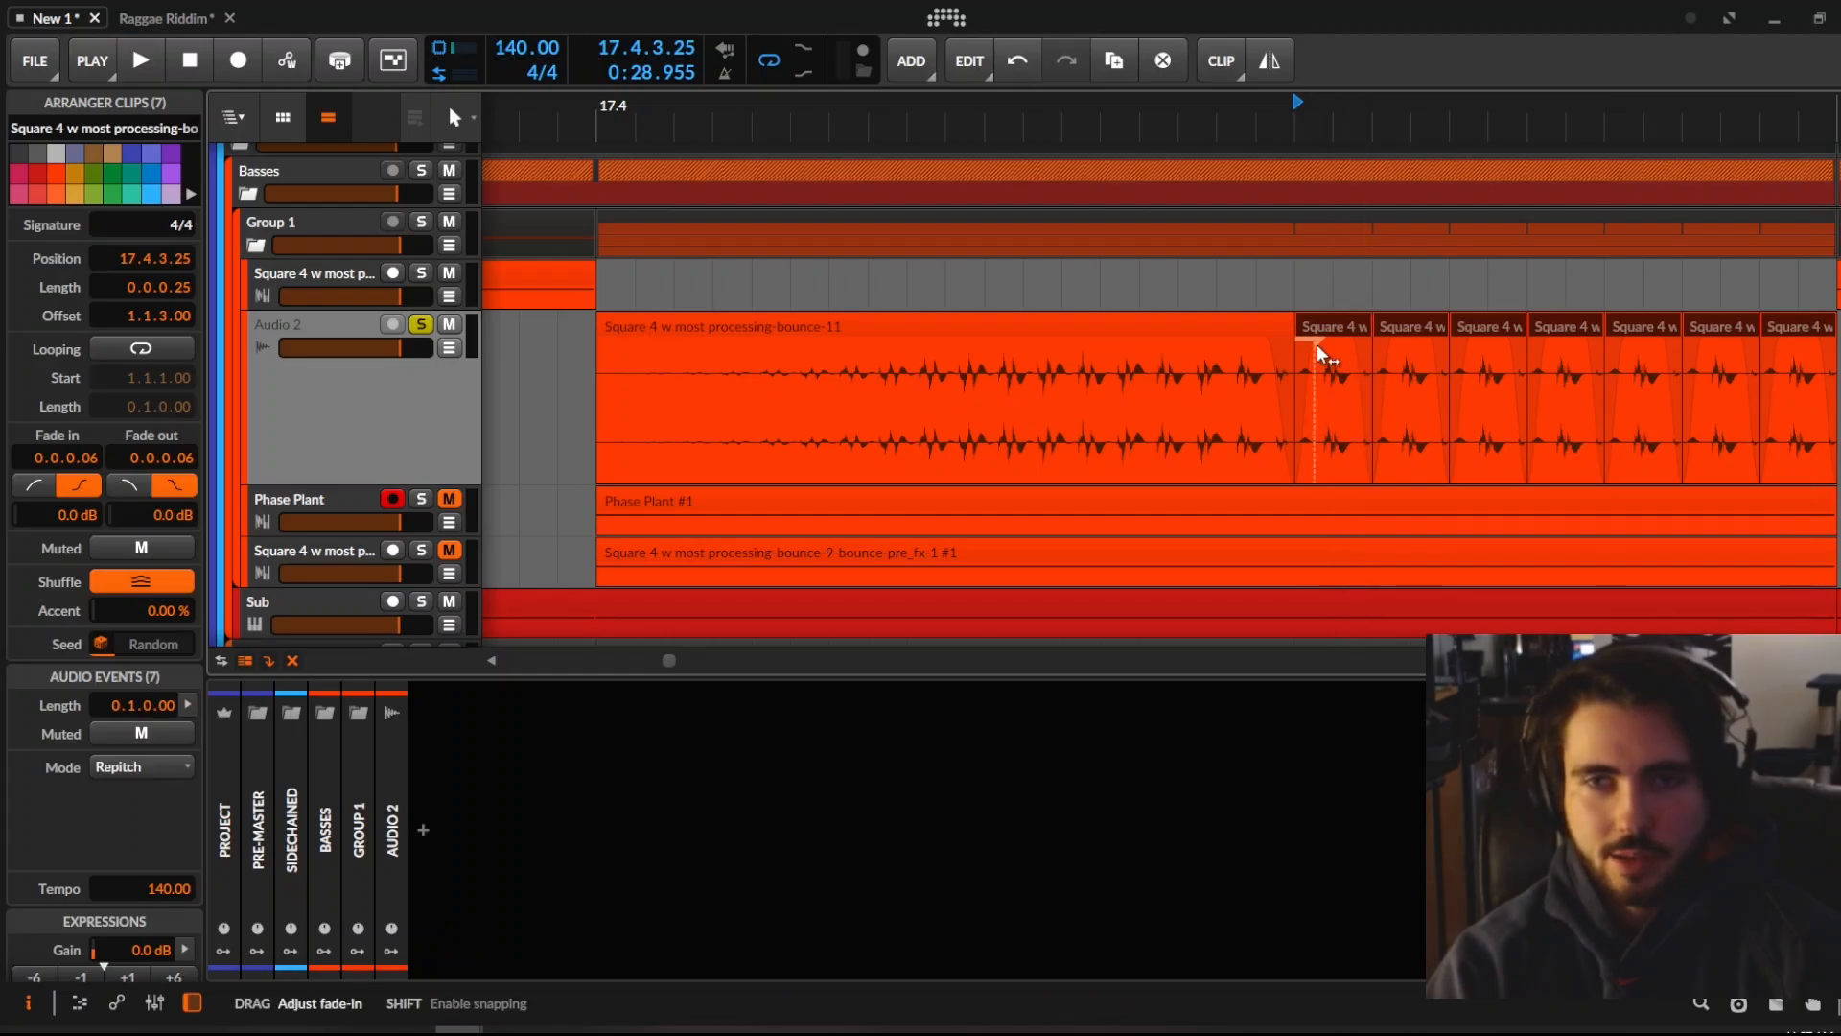
pyautogui.click(1199, 324)
pyautogui.press('space')
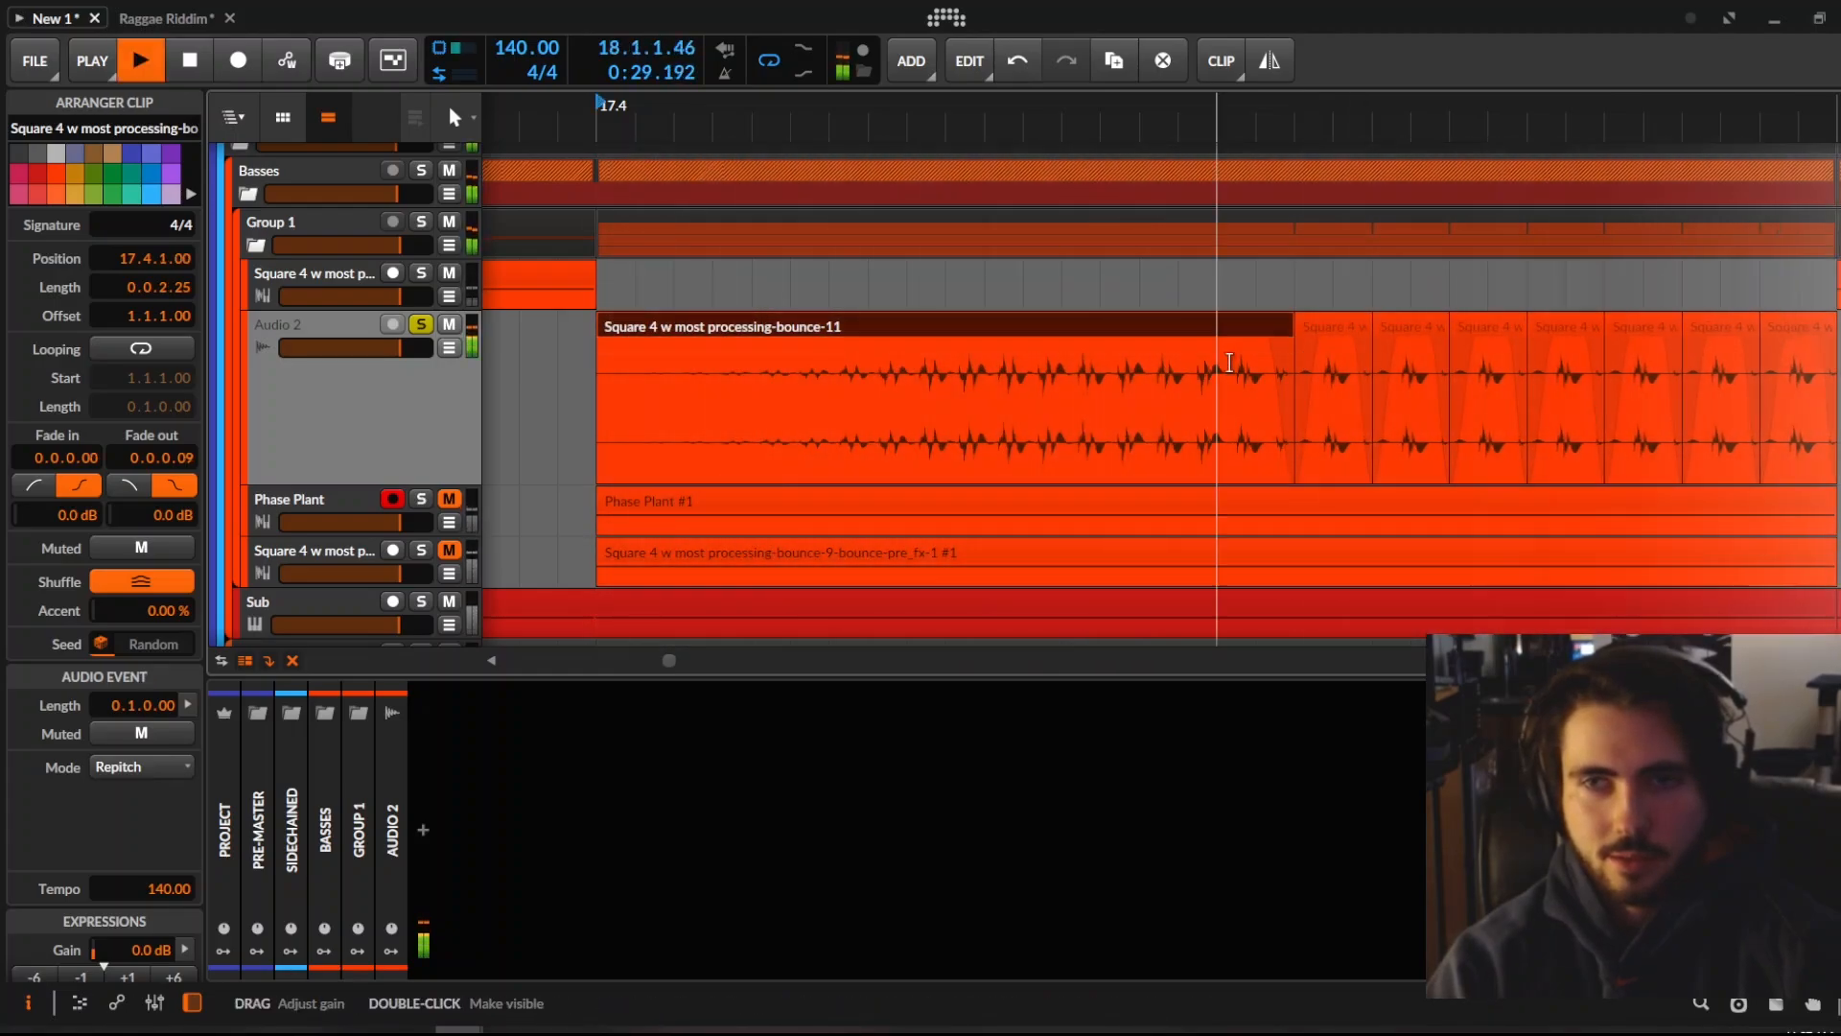
pyautogui.press('space')
pyautogui.click(1337, 320)
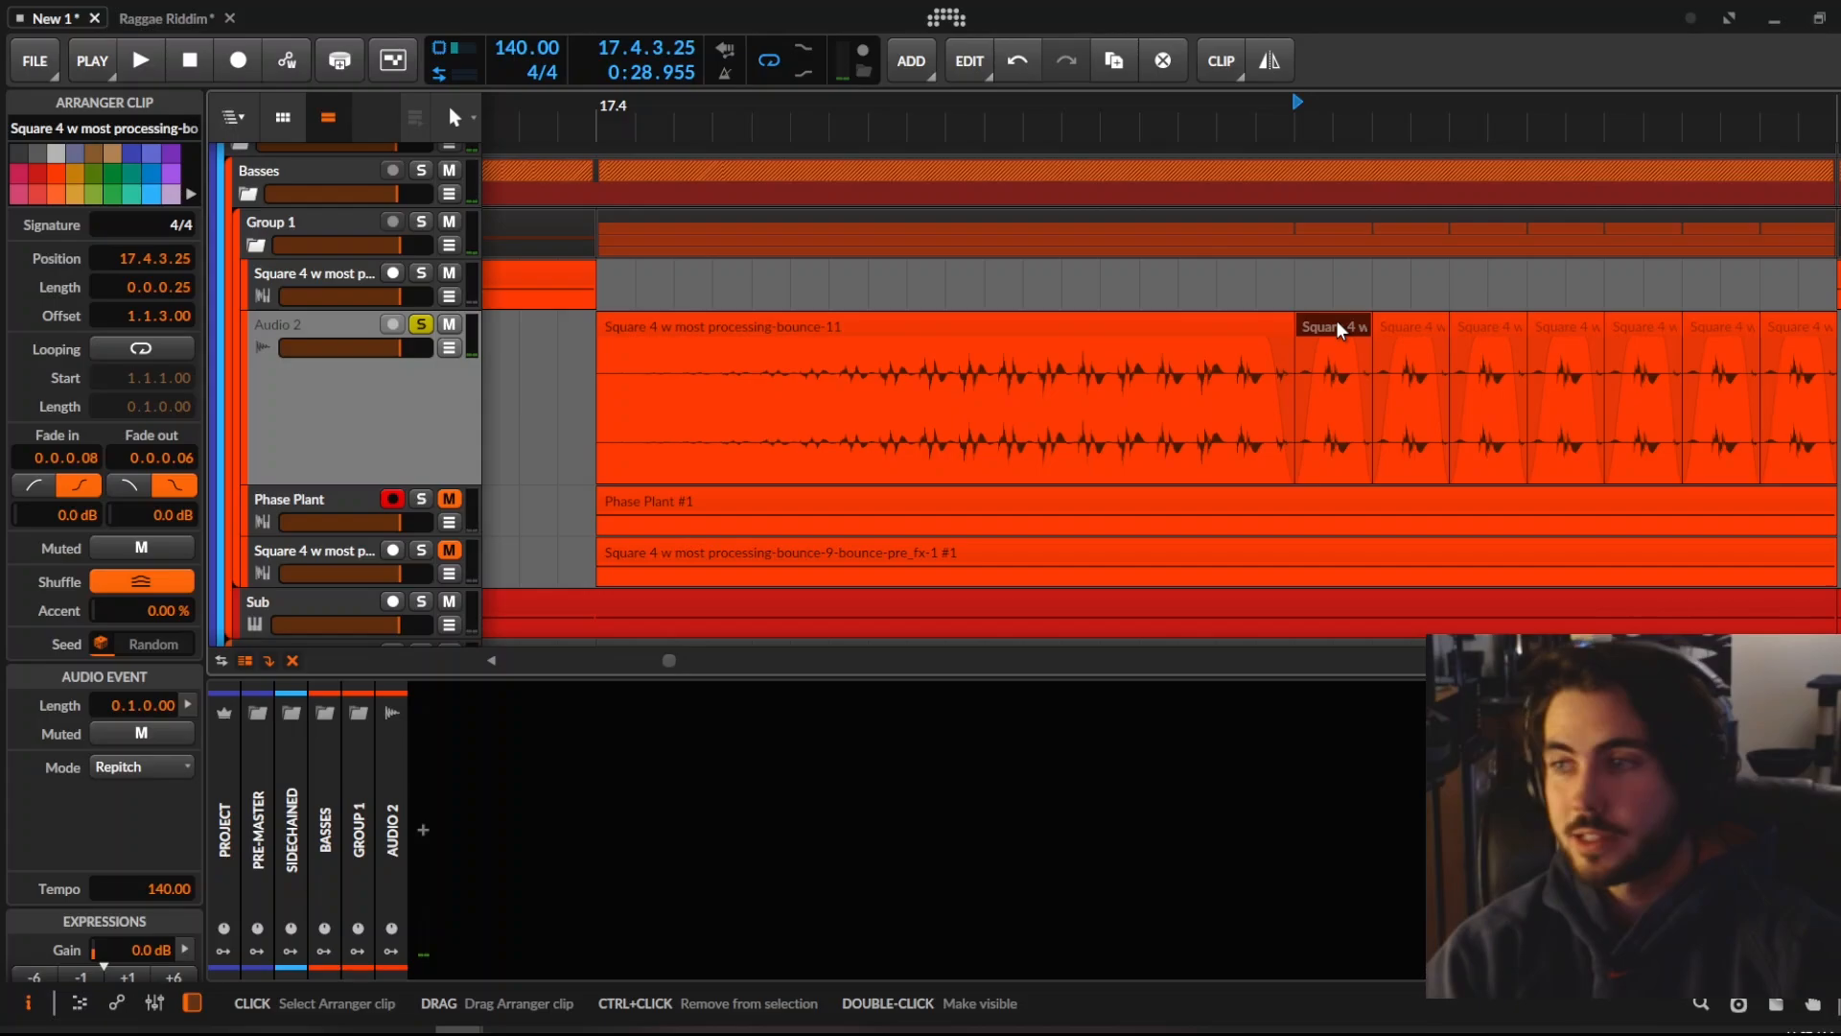
# Unsolo Audio 2 and play the arrangement from 17.1 to hear the sliced transition in the full mix
pyautogui.scroll(-5, 1348, 324)
pyautogui.click(1118, 327)
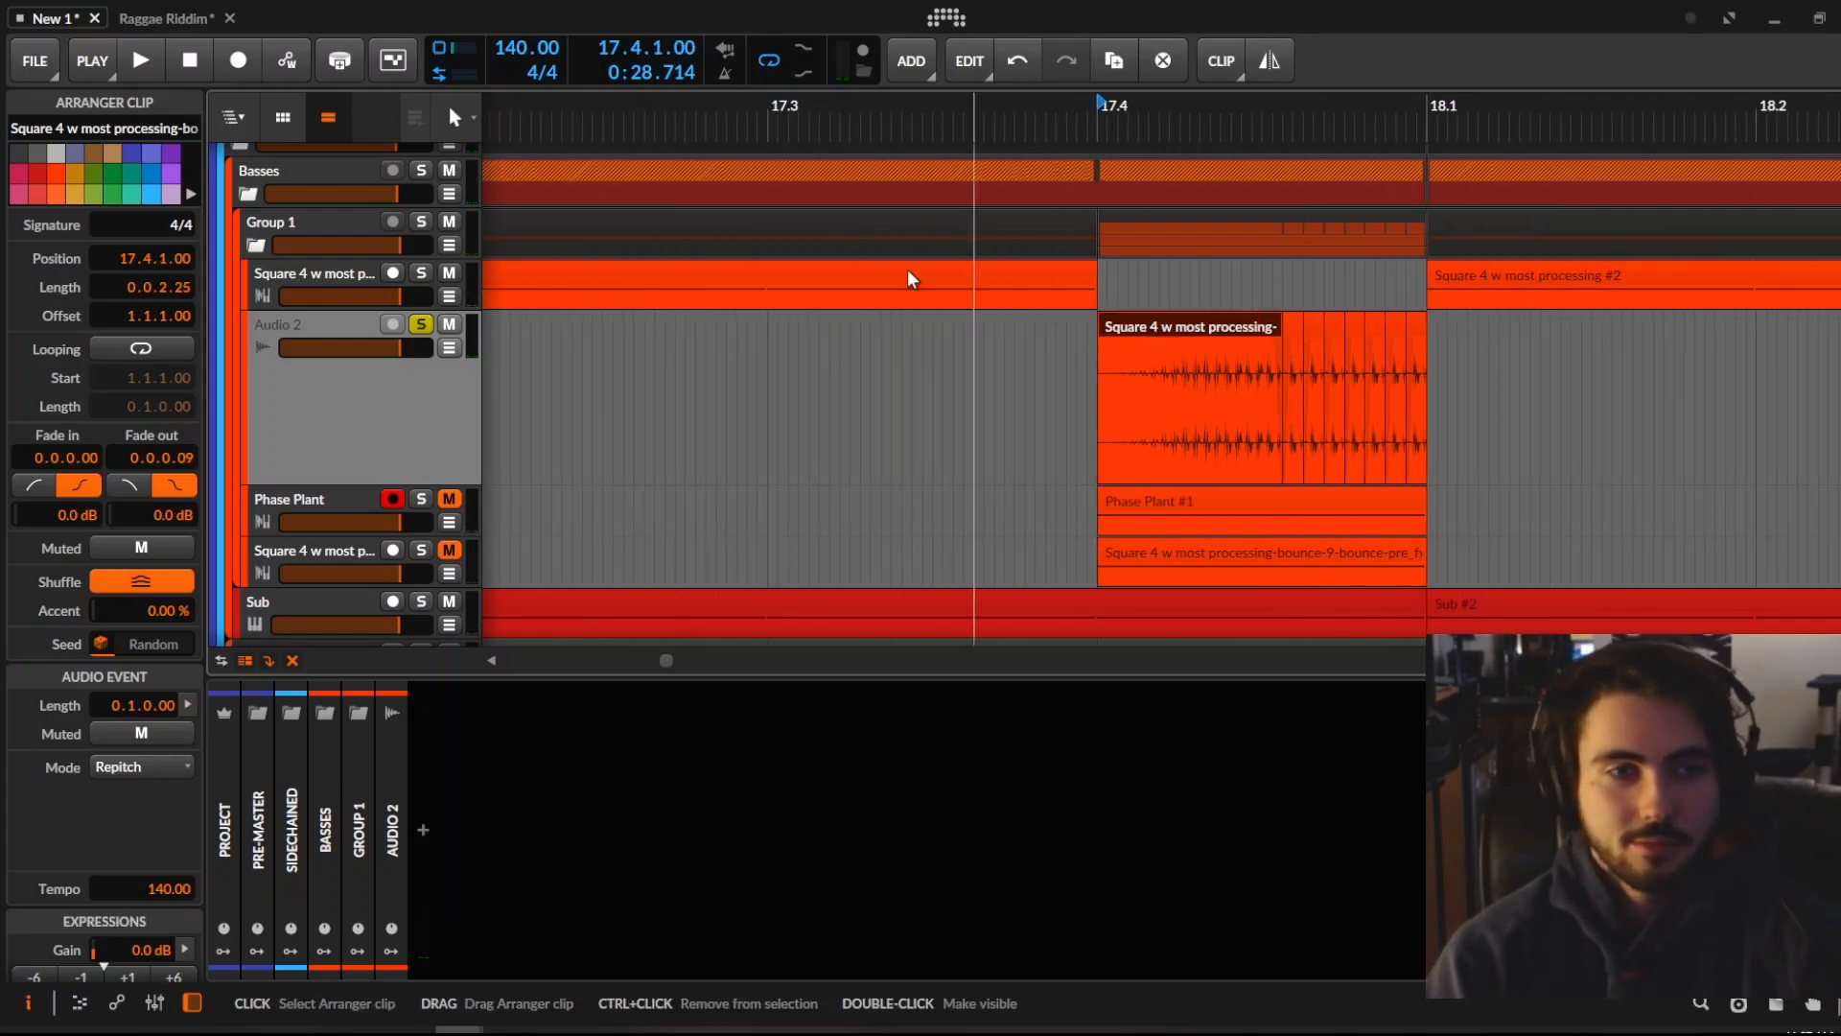
pyautogui.click(908, 278)
pyautogui.scroll(-2, 929, 271)
pyautogui.press('space')
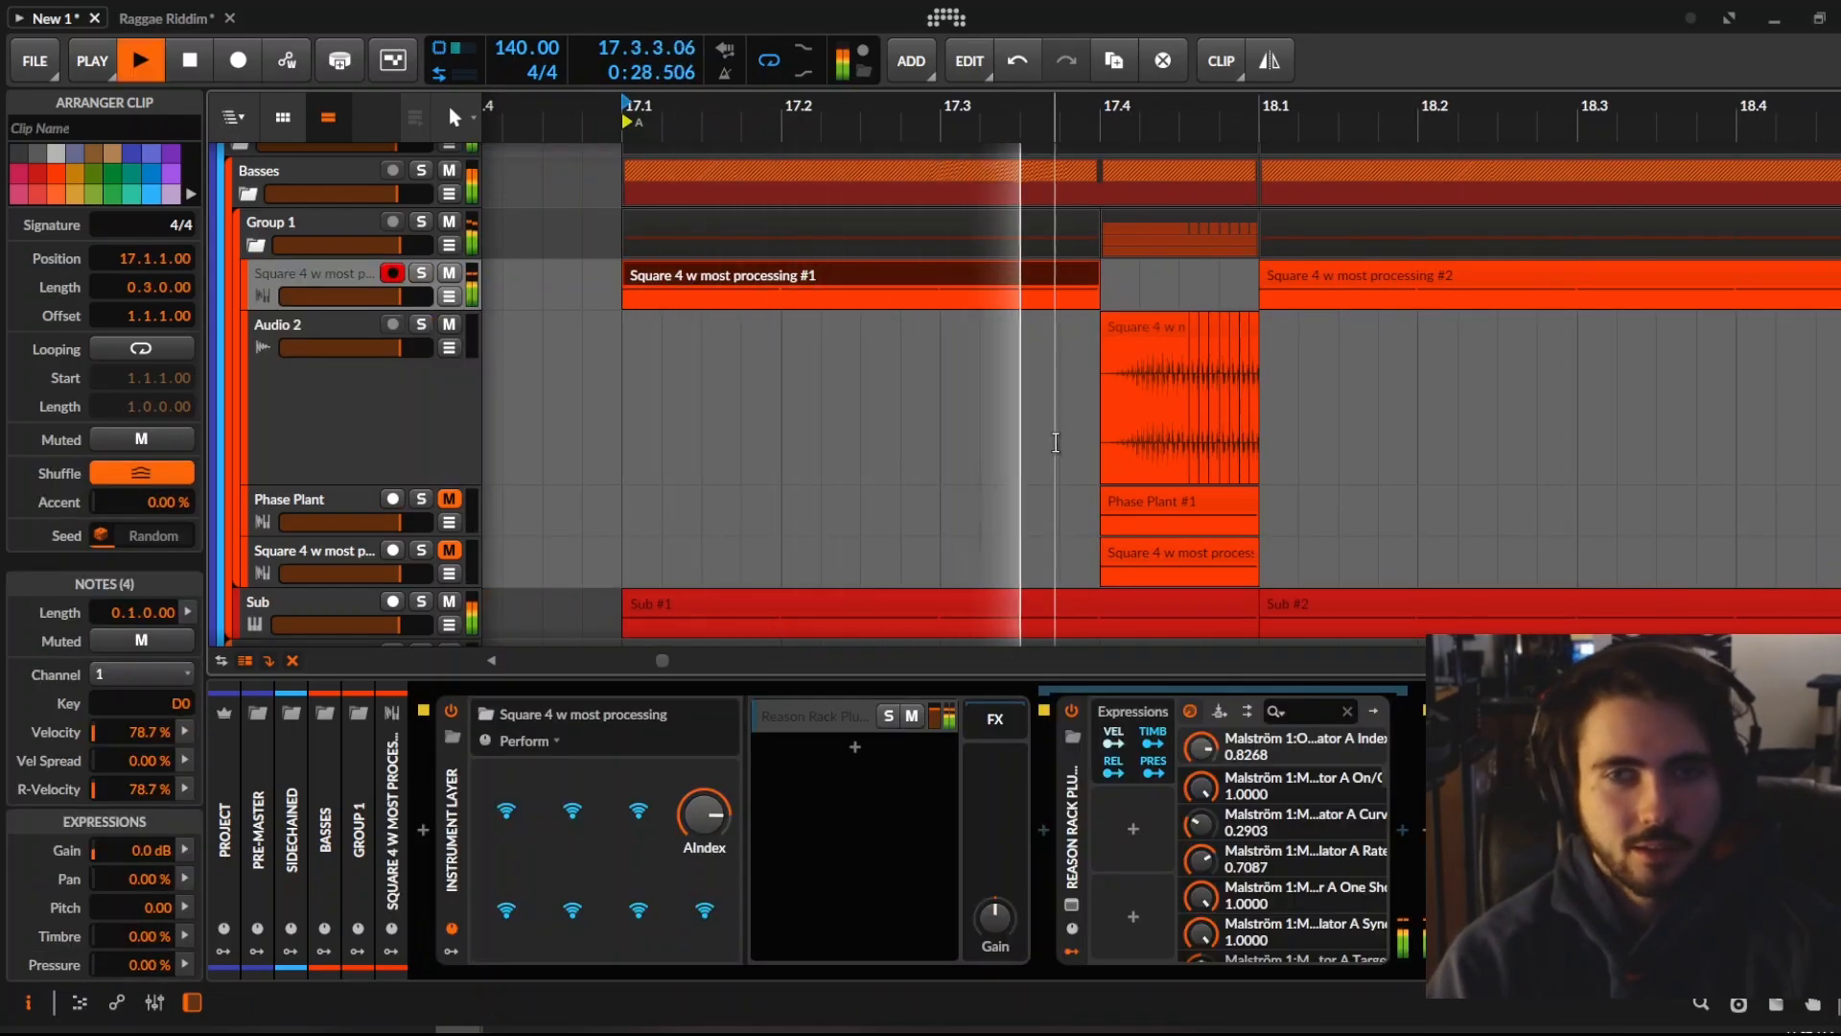
pyautogui.press('space')
# Select the first Audio 2 clip at 17.4, and view the device chains of Audio 2 and the upper Square 4 bass track
pyautogui.click(1108, 407)
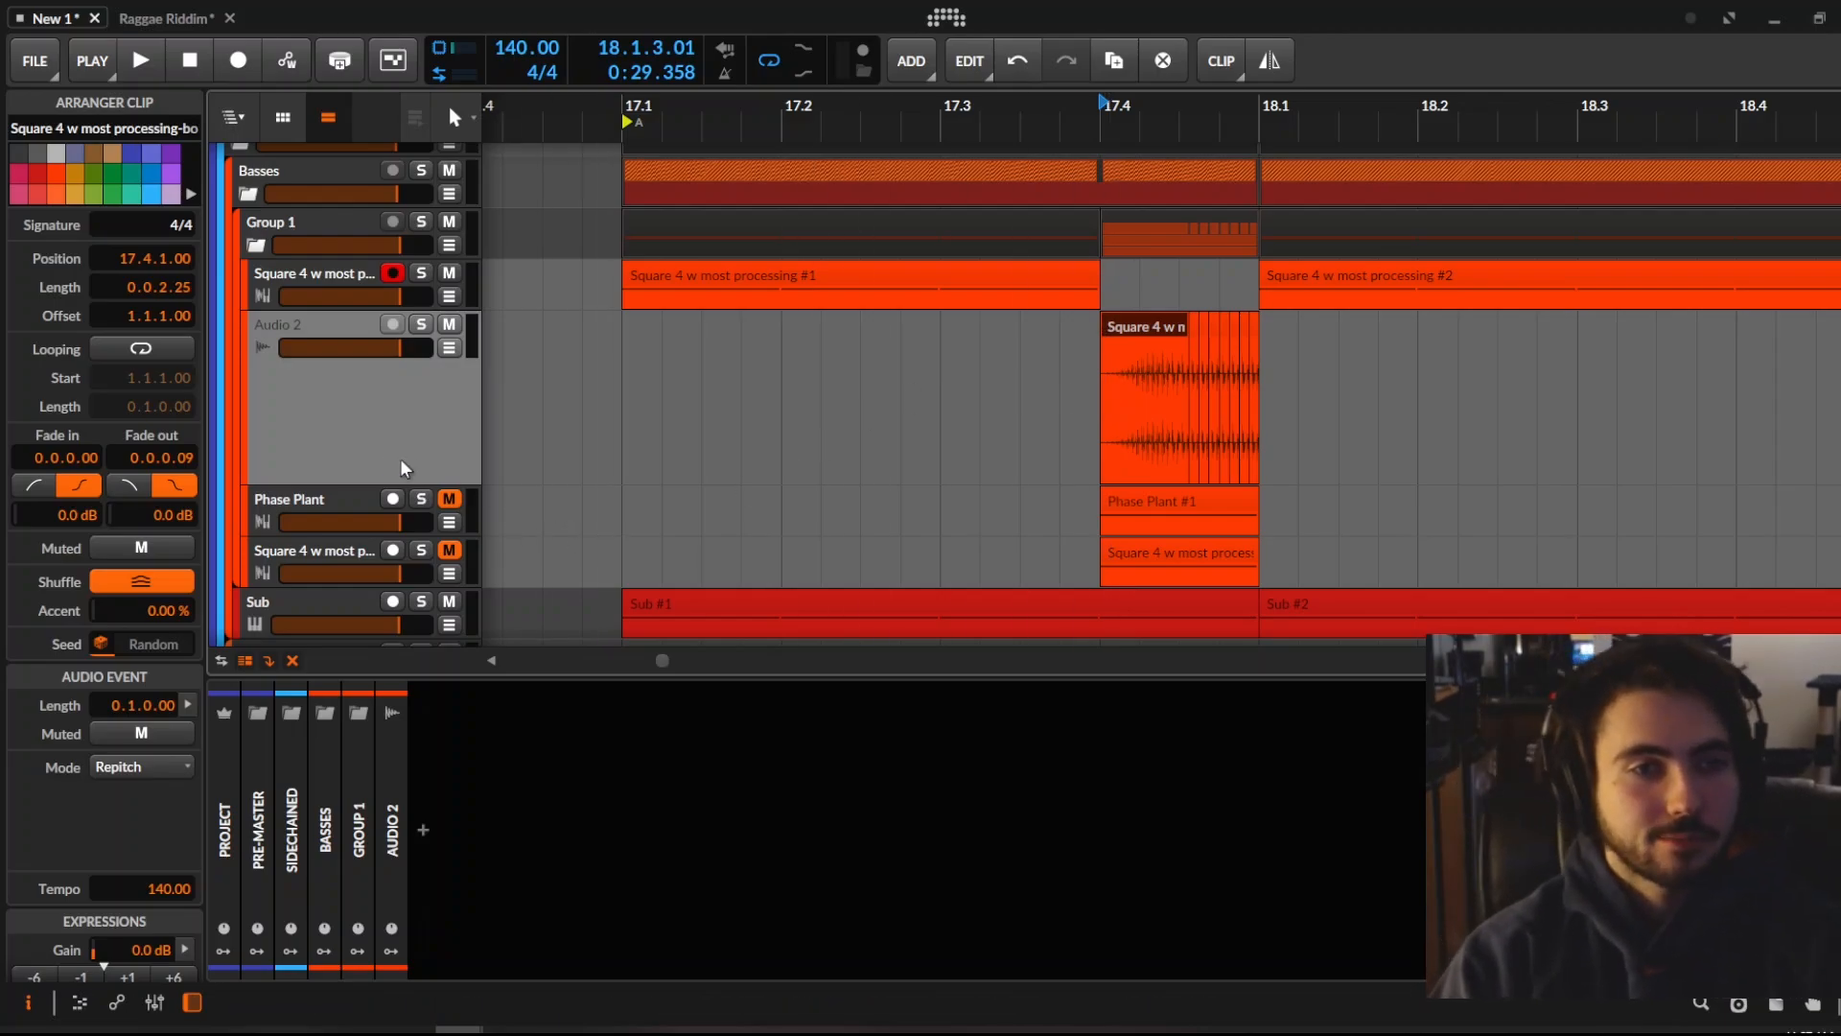
pyautogui.doubleClick(373, 416)
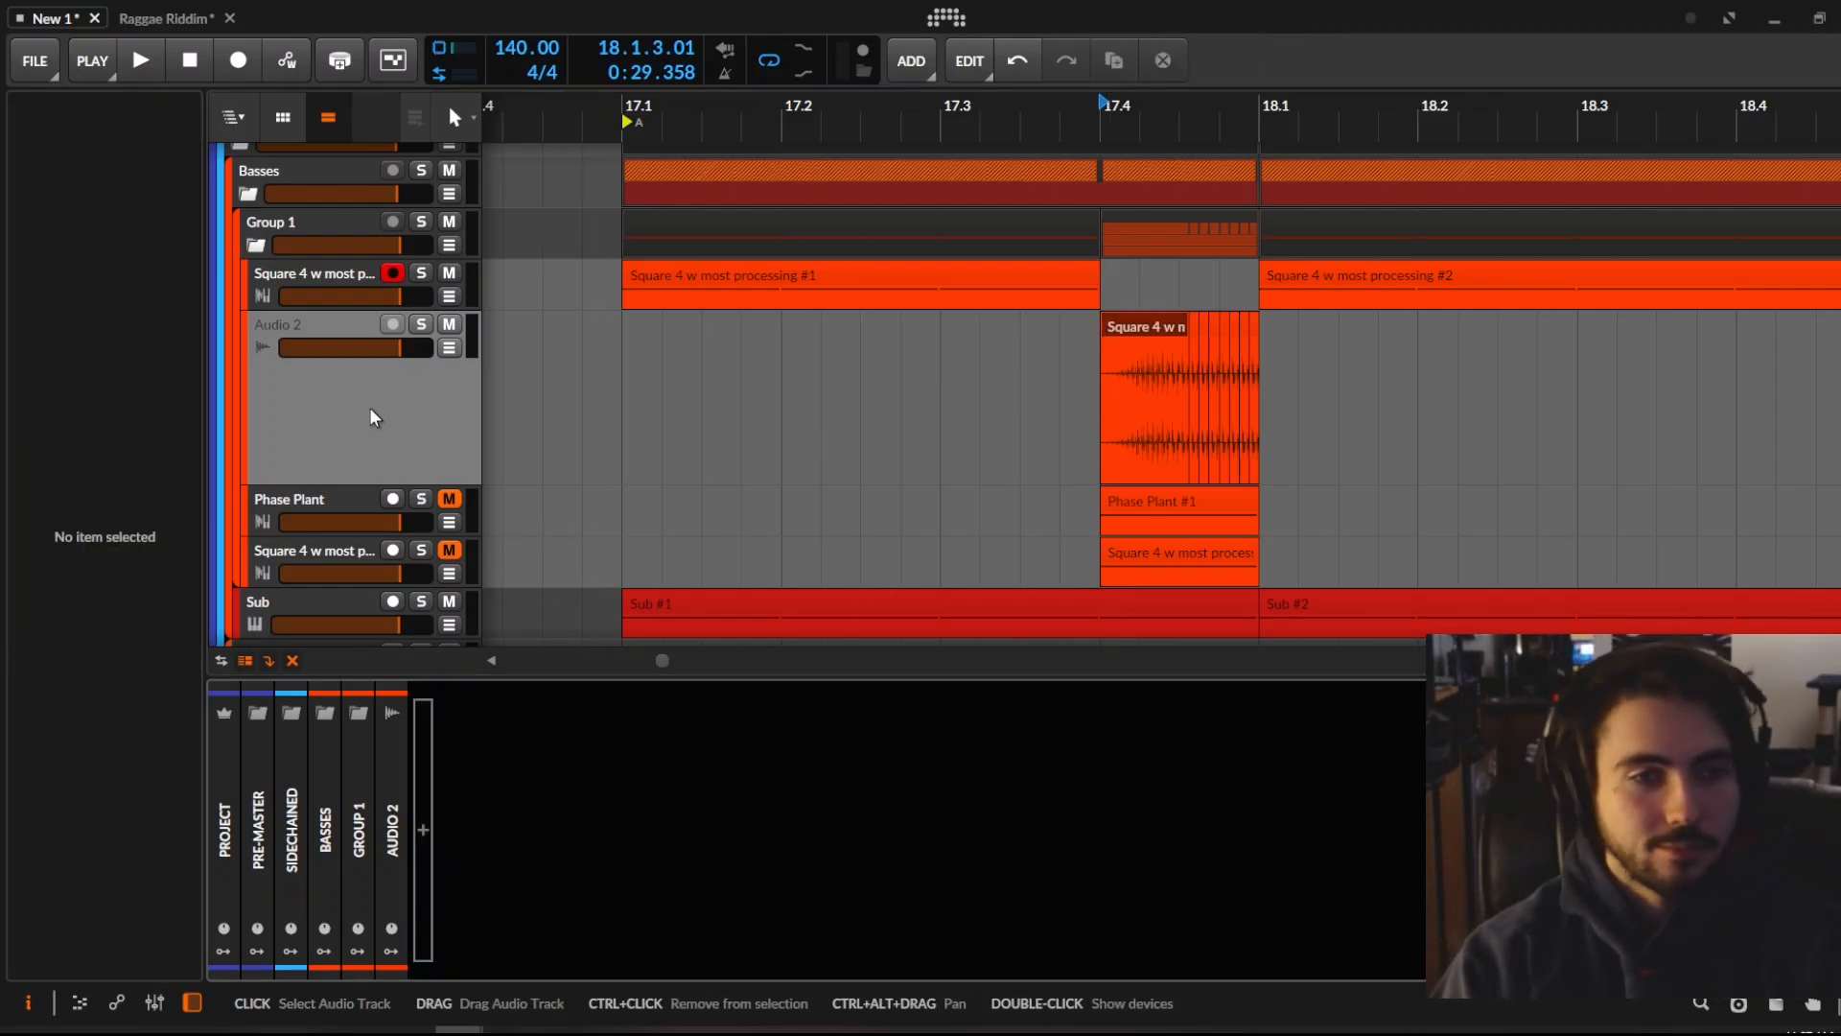
pyautogui.click(308, 284)
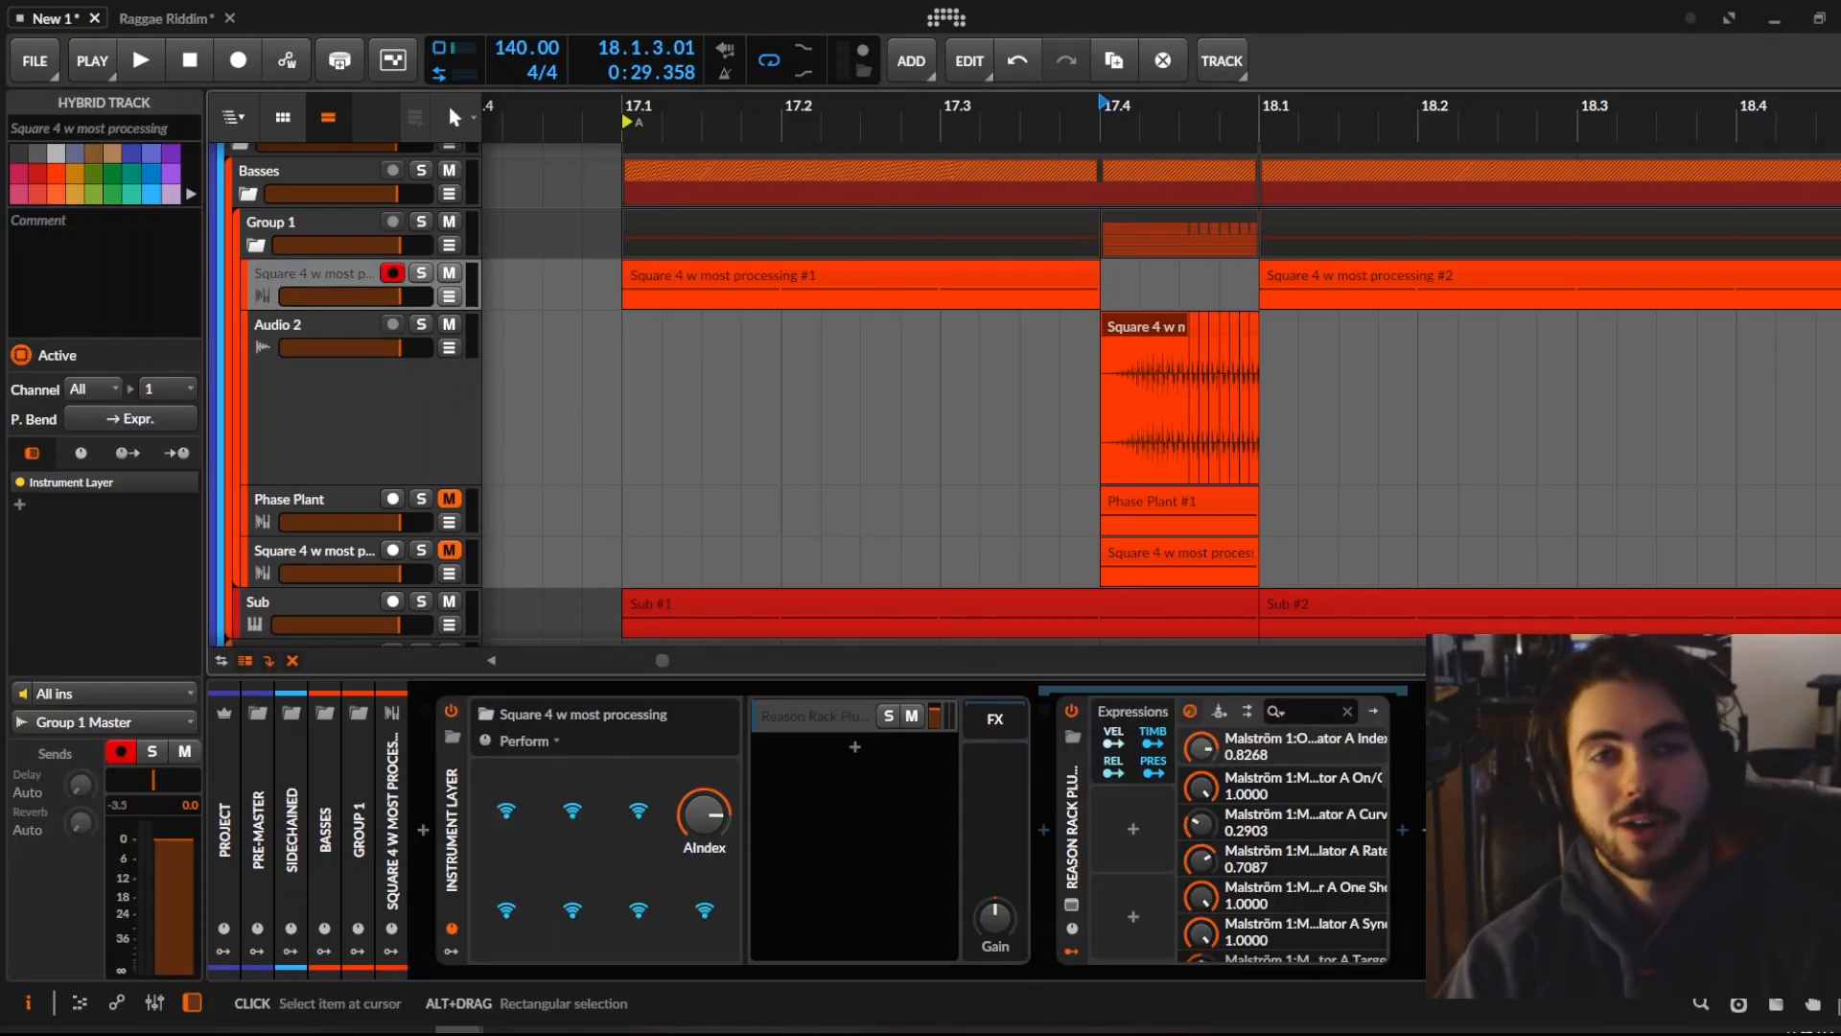